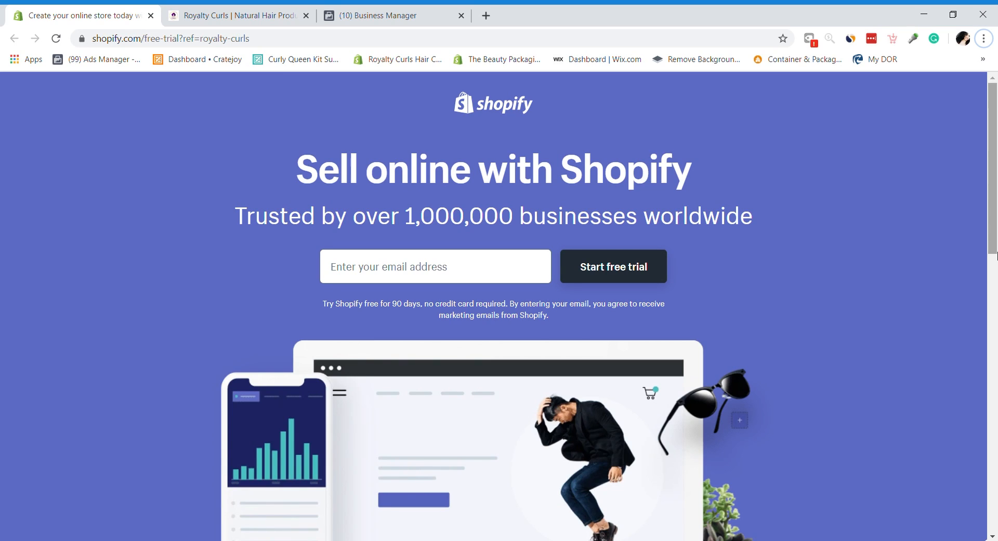
Step: Enter the store's e-mail address, fixing a stray slash, and start the free trial
{"action": "left_click", "coordinate": [451, 269]}
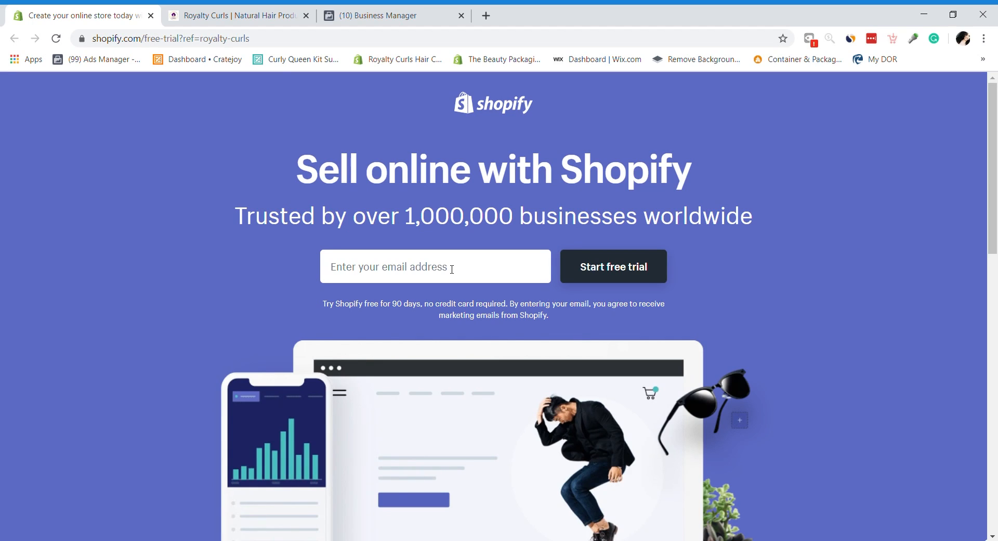
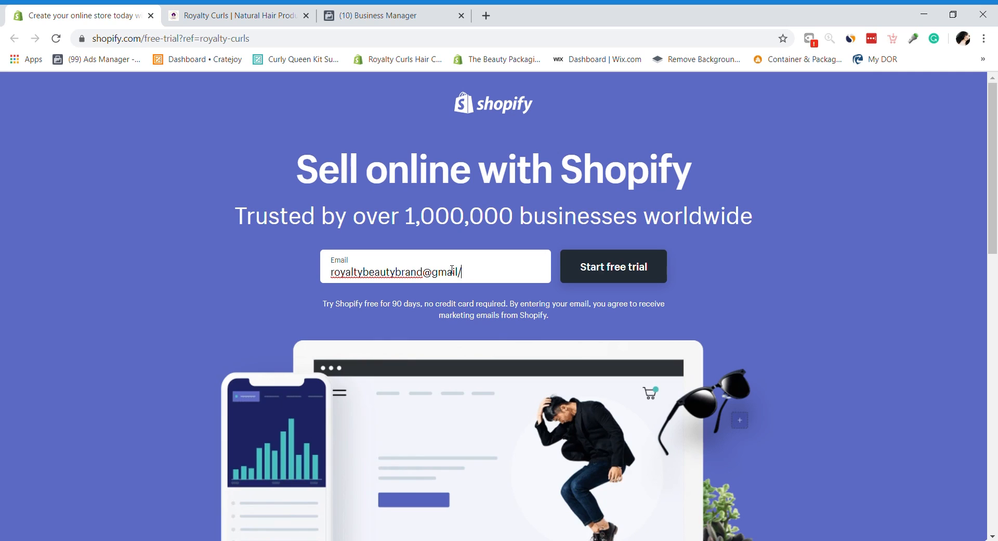
{"action": "left_click_drag", "start_coordinate": [320, 306], "coordinate": [608, 325]}
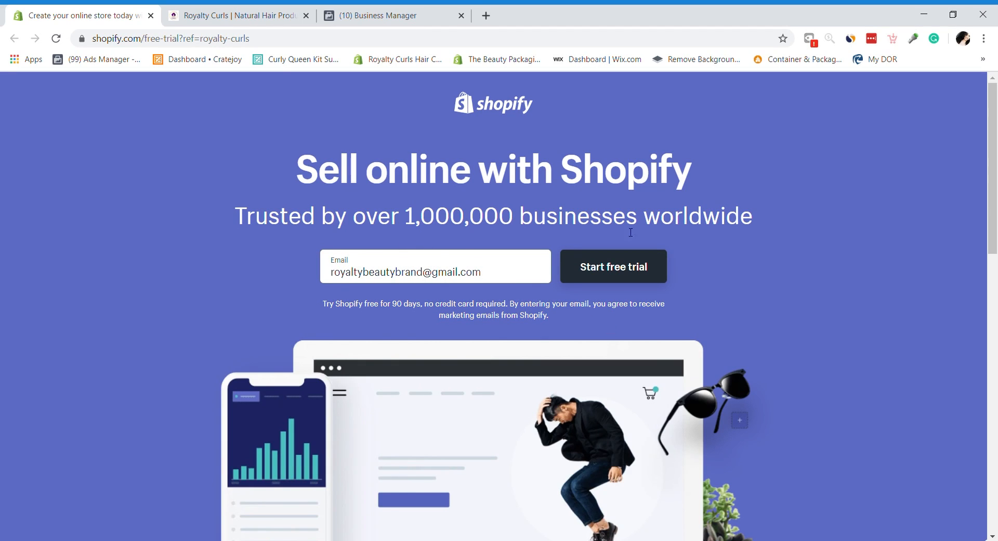
{"action": "left_click", "coordinate": [617, 253]}
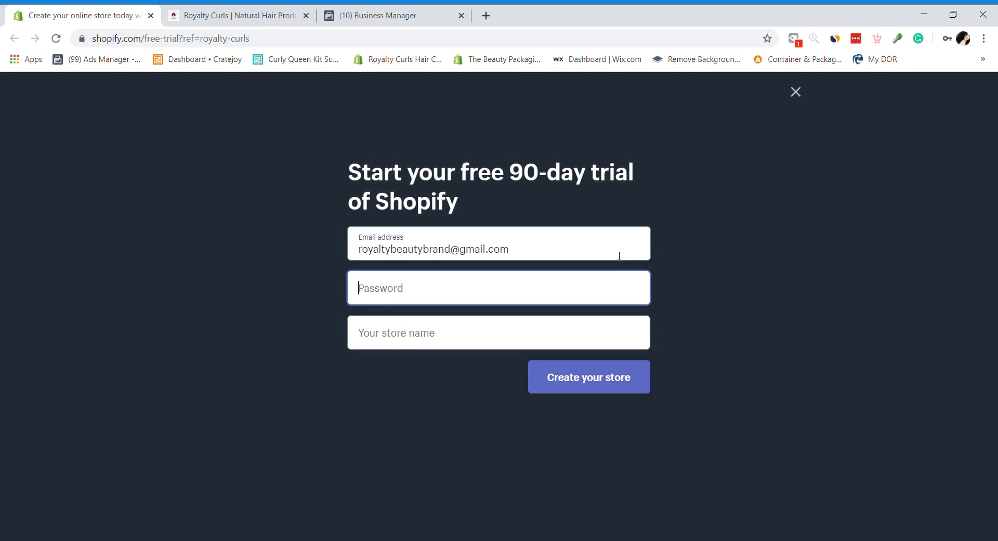
Step: Set the account password for the new Shopify account
{"action": "left_click", "coordinate": [399, 289]}
{"action": "type", "text": "r"}
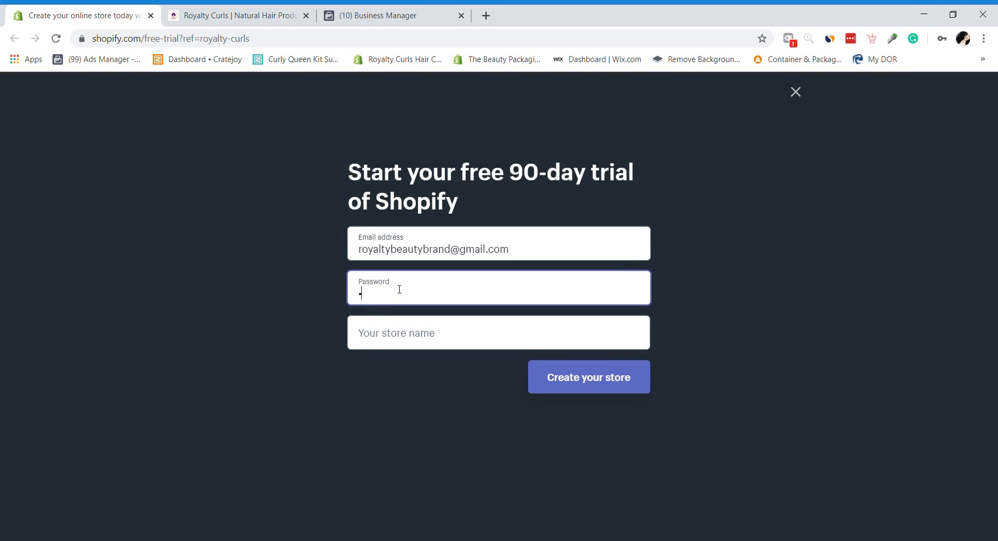
{"action": "type", "text": "•••••••"}
{"action": "key", "text": "BackSpace"}
{"action": "key", "text": "BackSpace"}
{"action": "key", "text": "BackSpace"}
{"action": "key", "text": "BackSpace"}
{"action": "key", "text": "BackSpace"}
{"action": "key", "text": "BackSpace"}
{"action": "key", "text": "BackSpace"}
{"action": "key", "text": "BackSpace"}
{"action": "type", "text": "••••••••••"}
Step: Name the store 'Royalty Beauty Brand' and create it
{"action": "key", "text": "Tab"}
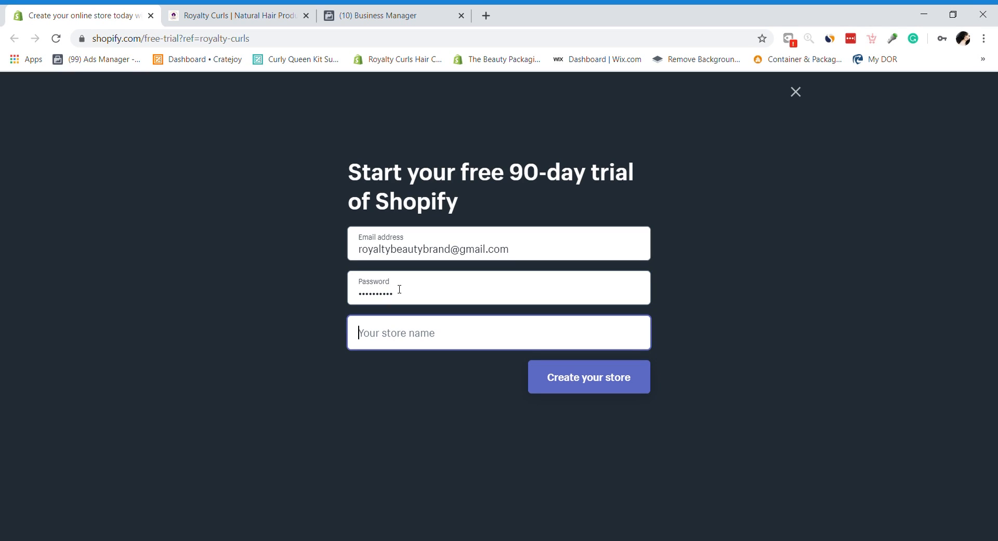
{"action": "type", "text": "Roya"}
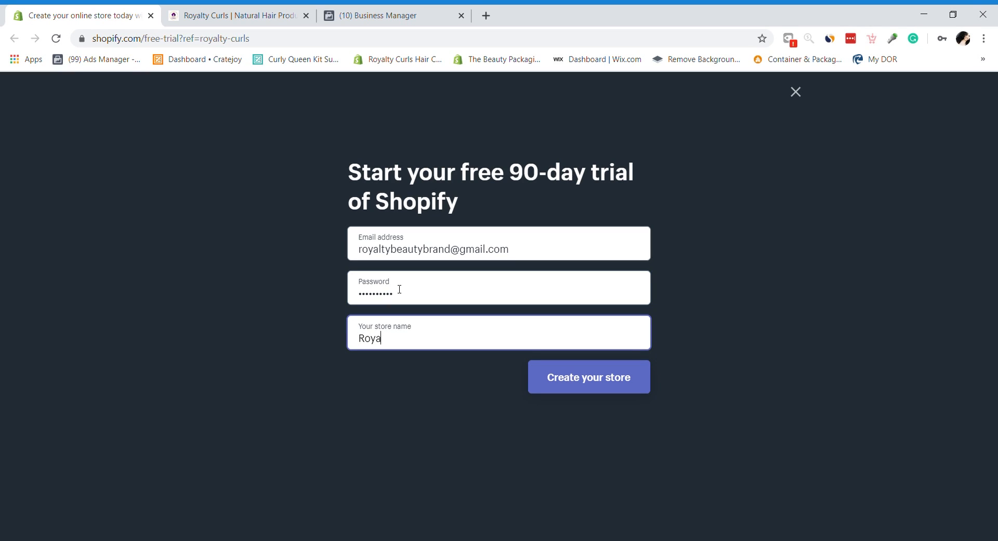
{"action": "type", "text": "lty Beau"}
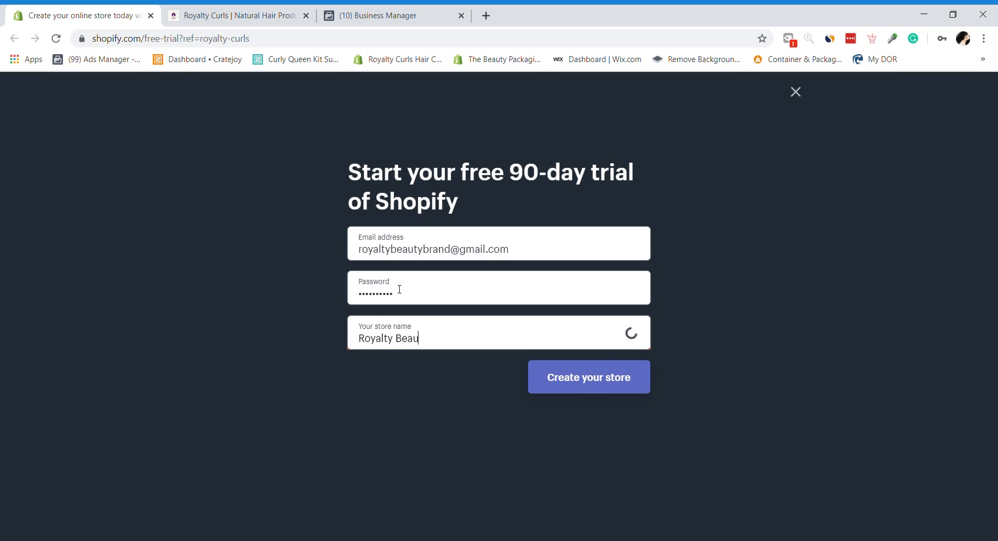
{"action": "type", "text": "ty Brand"}
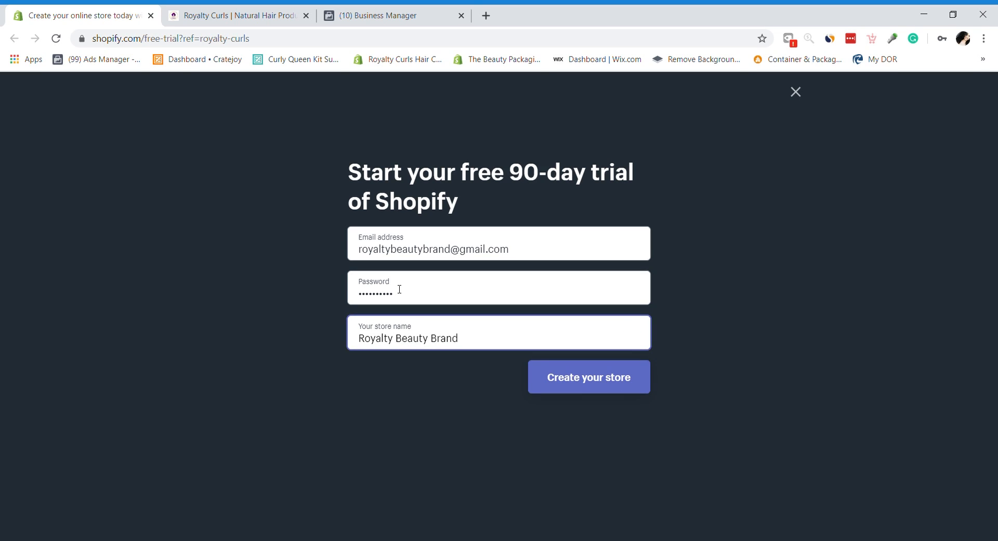
{"action": "key", "text": "BackSpace"}
{"action": "key", "text": "BackSpace"}
{"action": "key", "text": "BackSpace"}
{"action": "key", "text": "BackSpace"}
{"action": "key", "text": "BackSpace"}
{"action": "key", "text": "BackSpace"}
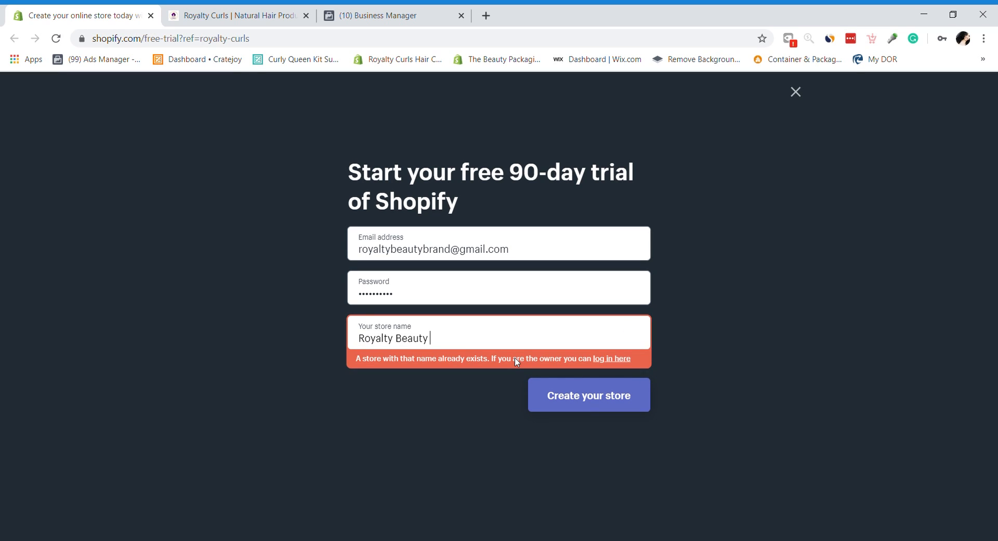
{"action": "type", "text": "Brand"}
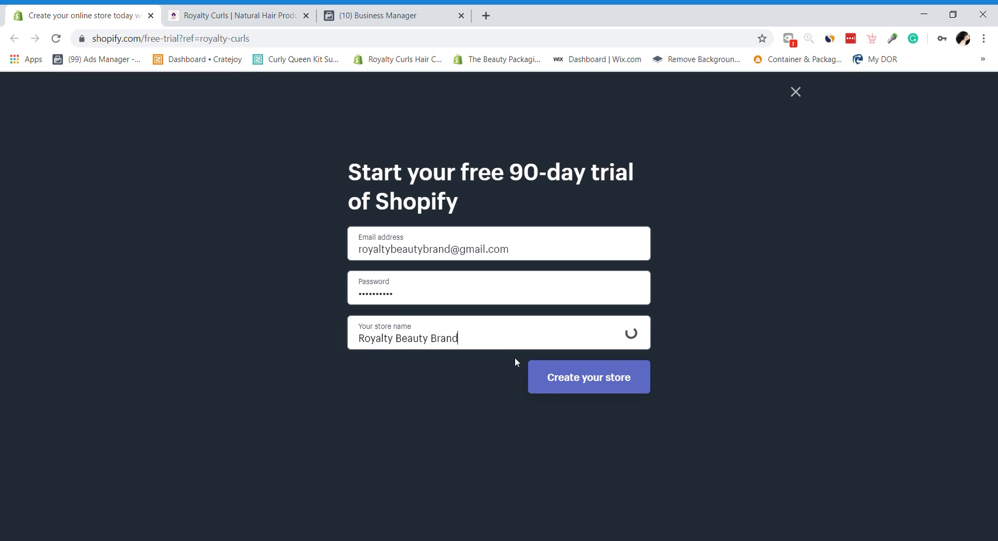
{"action": "left_click", "coordinate": [649, 385]}
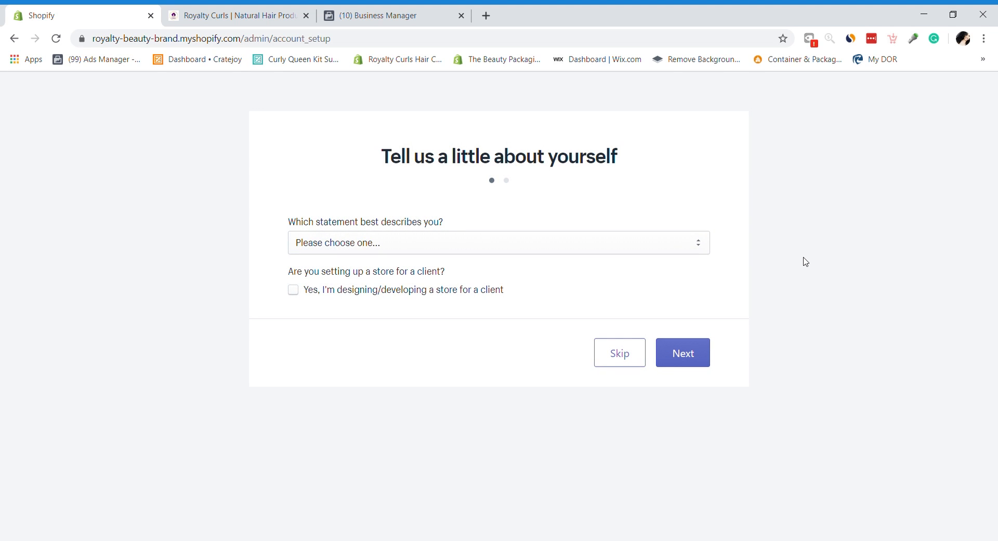
Step: Answer that it's an existing business with no online store yet
{"action": "left_click", "coordinate": [350, 242]}
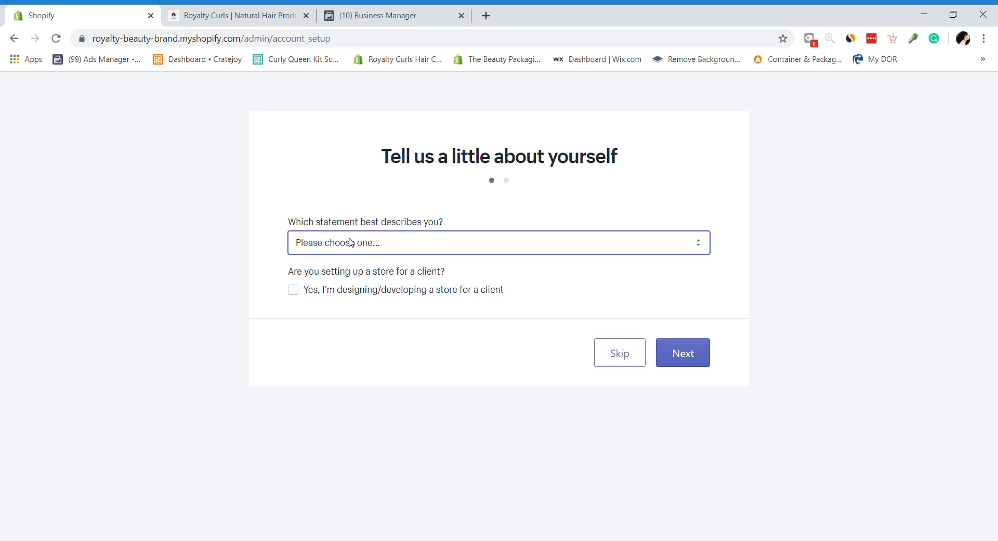
{"action": "left_click", "coordinate": [359, 288]}
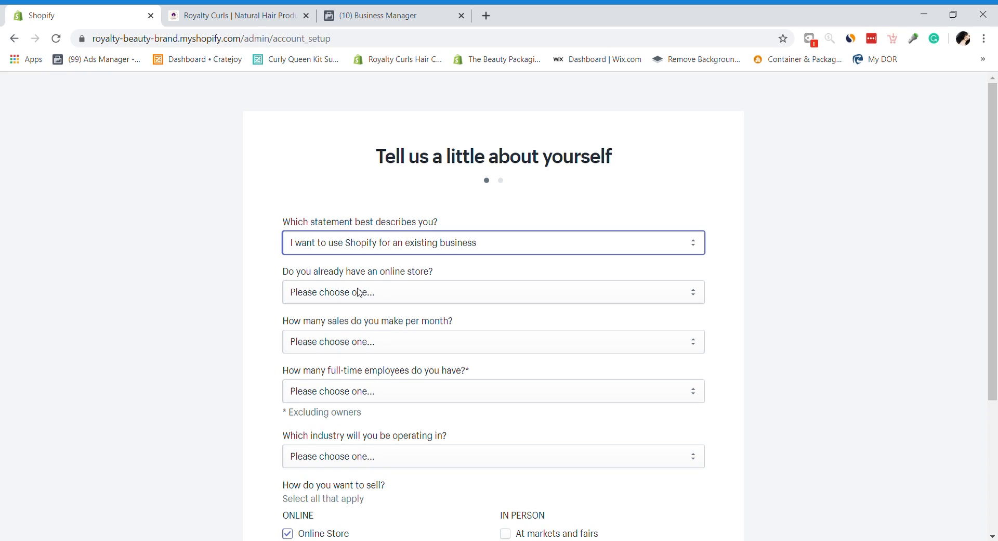
{"action": "left_click", "coordinate": [329, 298]}
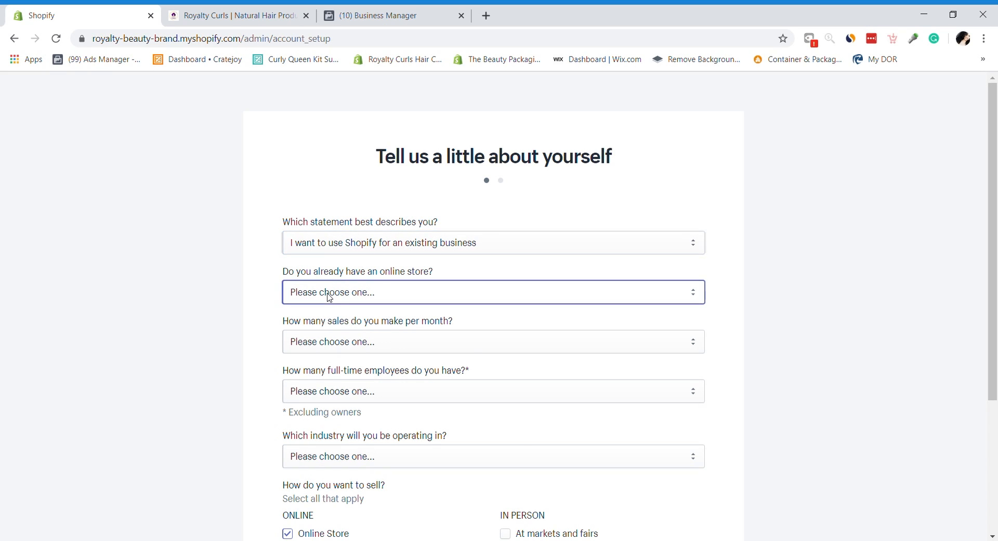
{"action": "left_click", "coordinate": [337, 323]}
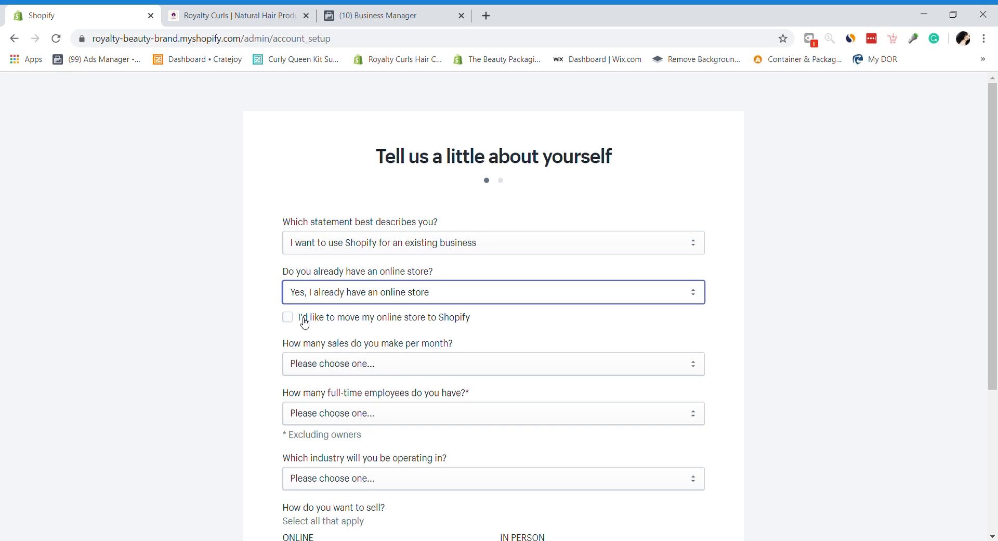
{"action": "left_click", "coordinate": [485, 297]}
{"action": "left_click", "coordinate": [409, 333]}
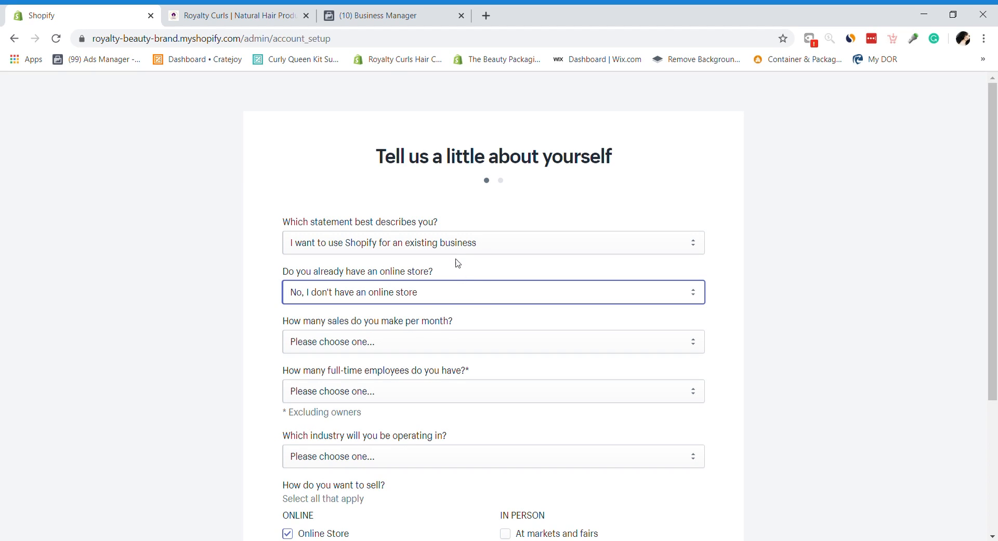
{"action": "left_click", "coordinate": [446, 246]}
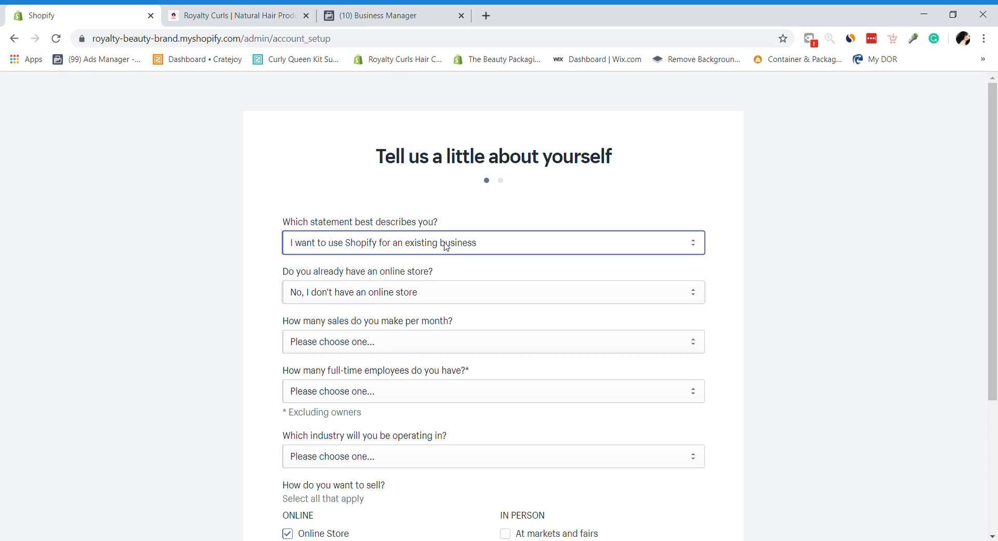
Step: Choose fewer than 50 monthly sales and no full-time employees
{"action": "left_click", "coordinate": [391, 351]}
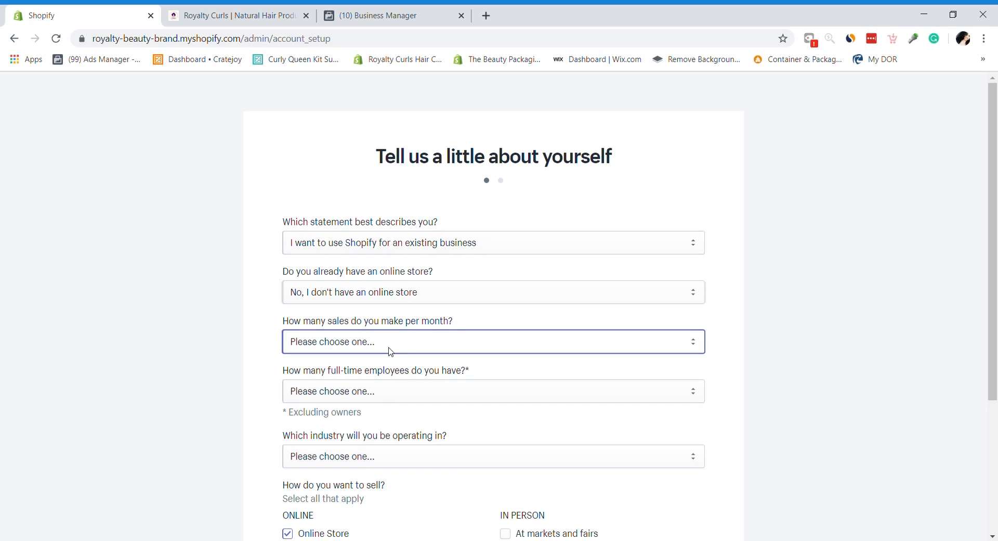
{"action": "left_click", "coordinate": [378, 367]}
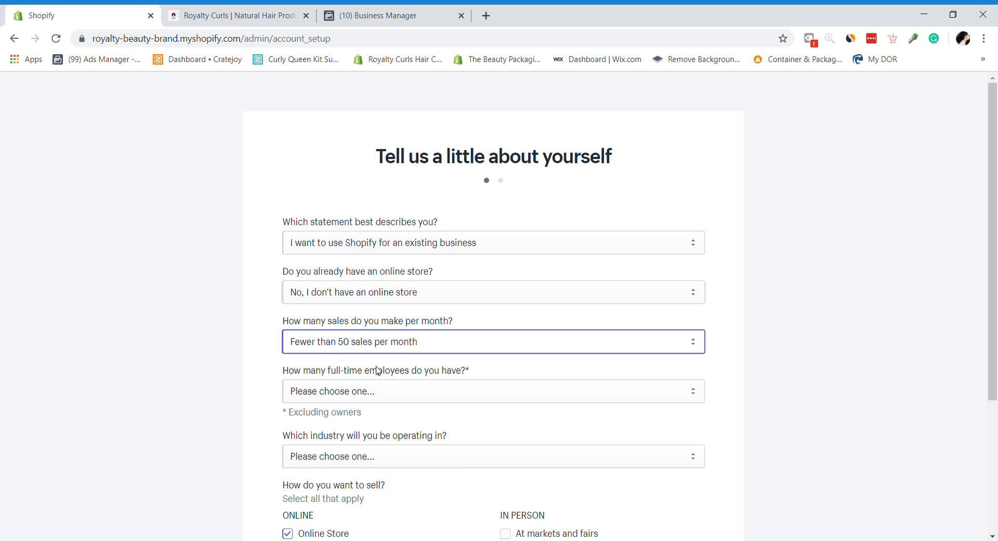
{"action": "left_click", "coordinate": [391, 396]}
{"action": "left_click", "coordinate": [351, 423]}
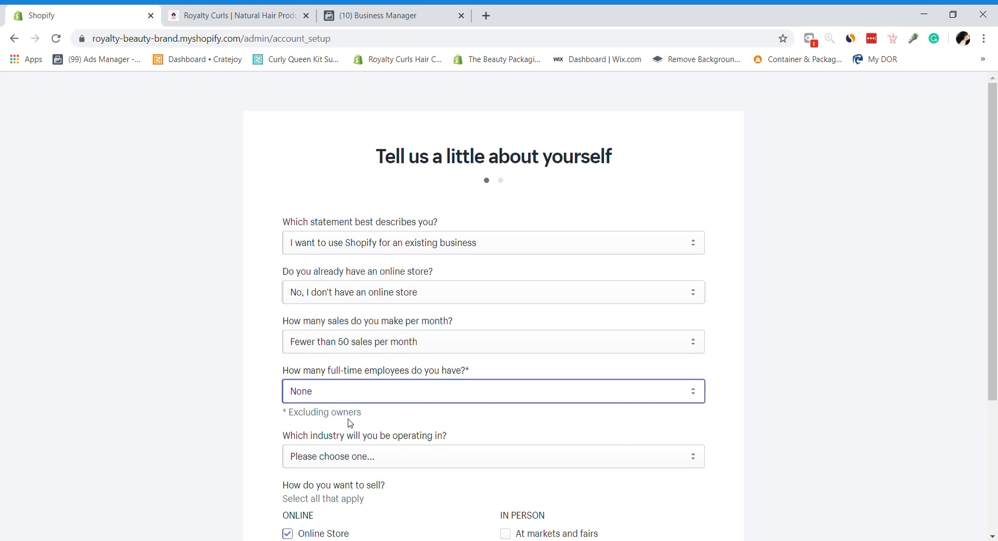
{"action": "left_click_drag", "start_coordinate": [993, 355], "coordinate": [993, 486]}
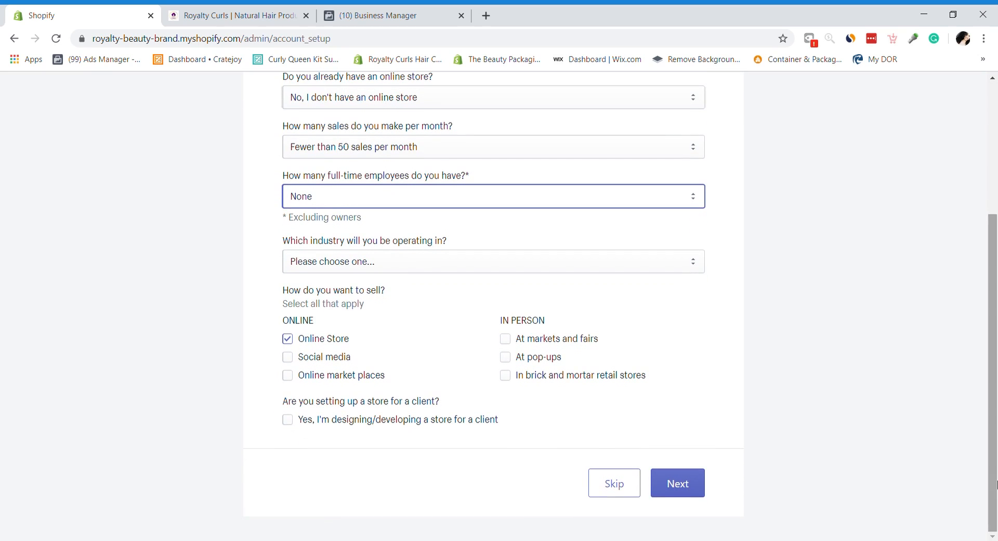
Step: Pick Beauty industry, add social media, pop-ups, markets and online market places, and continue
{"action": "left_click", "coordinate": [350, 264]}
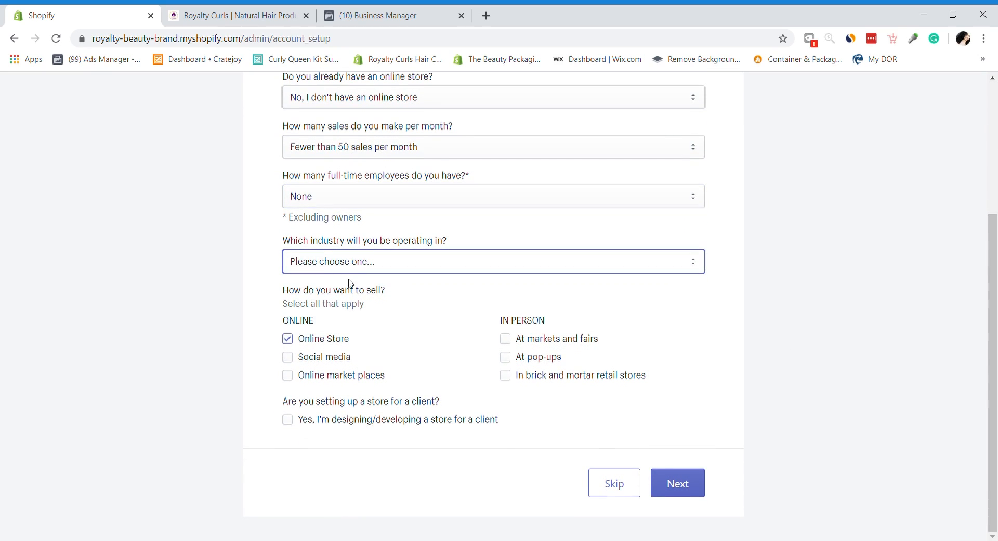
{"action": "left_click", "coordinate": [348, 292]}
{"action": "left_click", "coordinate": [313, 361]}
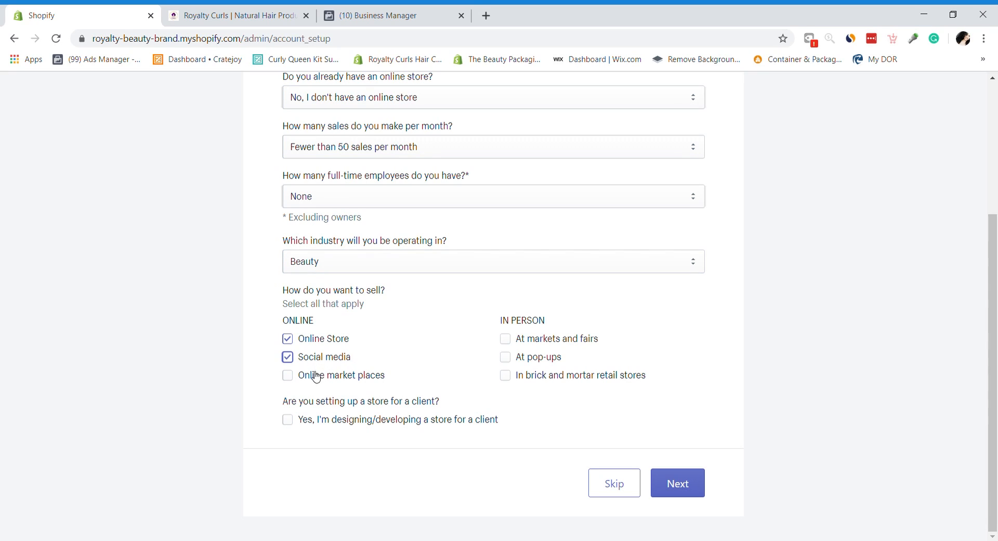
{"action": "left_click", "coordinate": [531, 359]}
{"action": "left_click", "coordinate": [535, 339]}
{"action": "left_click", "coordinate": [370, 377]}
{"action": "left_click", "coordinate": [659, 480]}
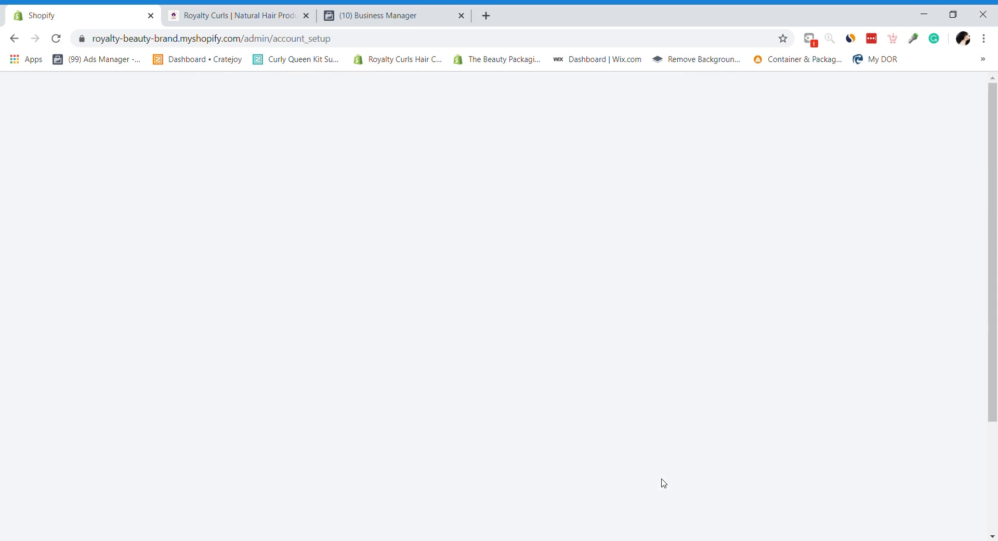
Step: Autofill the business address with the owner's saved details and correct the city
{"action": "left_click", "coordinate": [395, 282]}
{"action": "type", "text": "VA"}
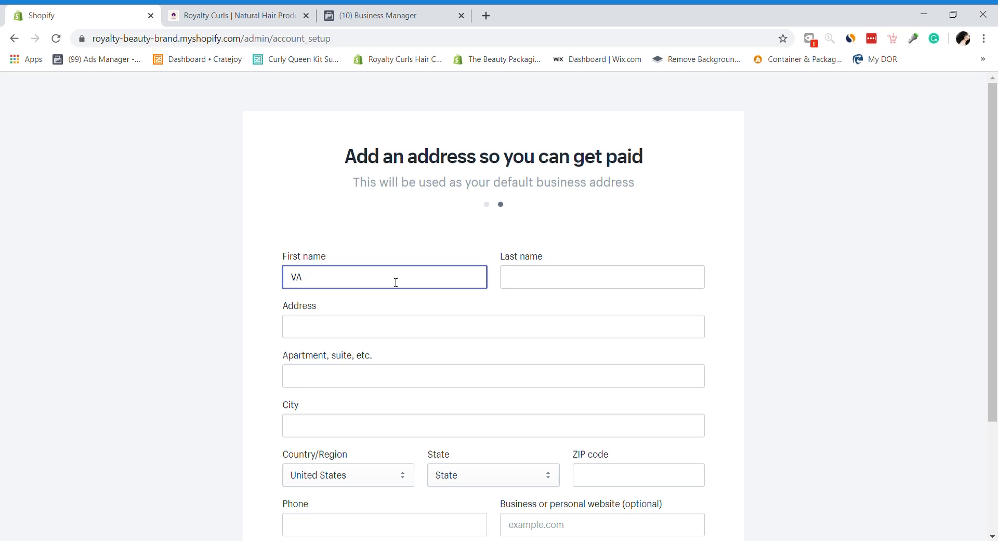
{"action": "left_click", "coordinate": [343, 359]}
{"action": "key", "text": "Tab"}
{"action": "key", "text": "Tab"}
{"action": "key", "text": "Tab"}
{"action": "key", "text": "Tab"}
{"action": "type", "text": "C"}
{"action": "key", "text": "Down"}
{"action": "key", "text": "Return"}
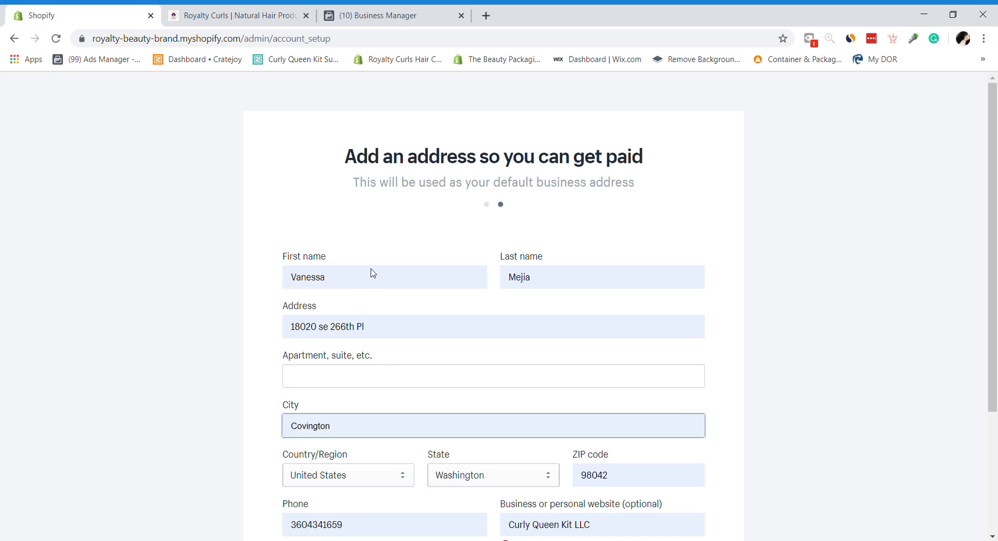
{"action": "key", "text": "Tab"}
{"action": "key", "text": "Tab"}
{"action": "key", "text": "Tab"}
{"action": "key", "text": "Tab"}
{"action": "key", "text": "Tab"}
{"action": "key", "text": "Tab"}
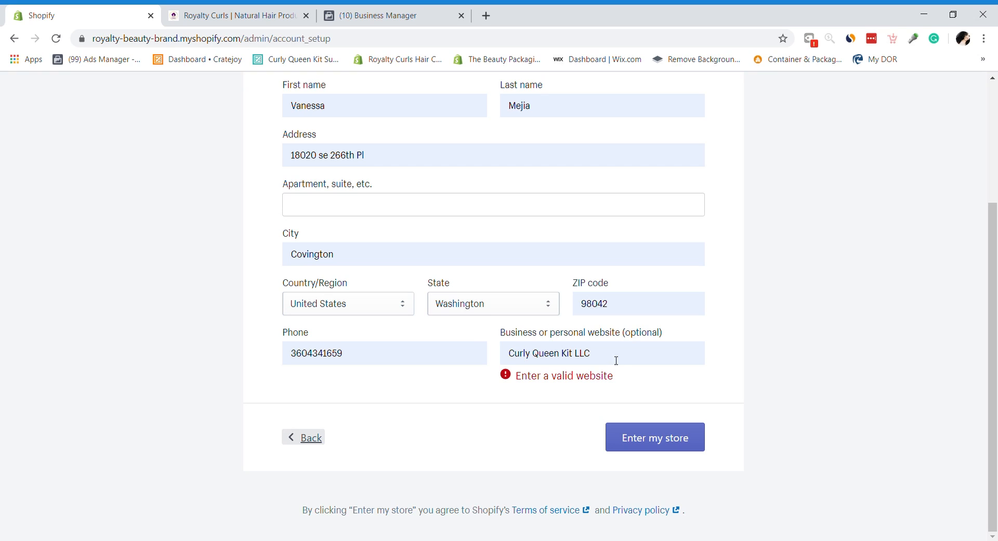
Step: Clear the invalid website entry and enter the store
{"action": "key", "text": "shift+Tab"}
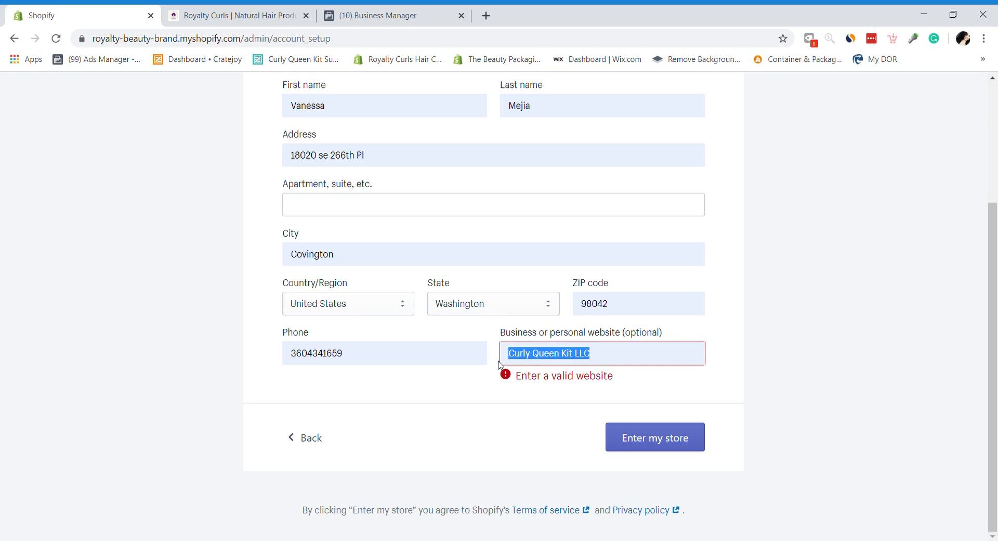
{"action": "key", "text": "BackSpace"}
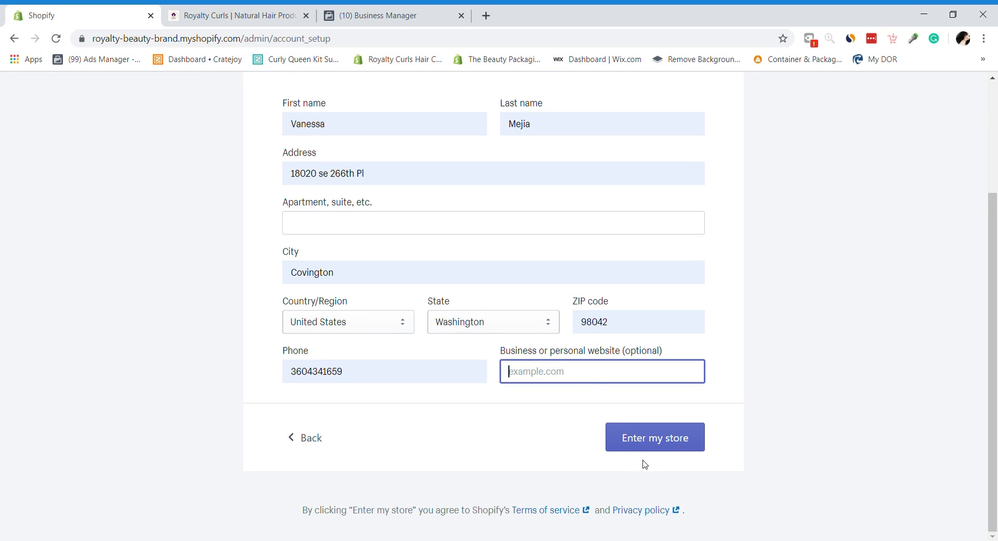
{"action": "left_click", "coordinate": [656, 440]}
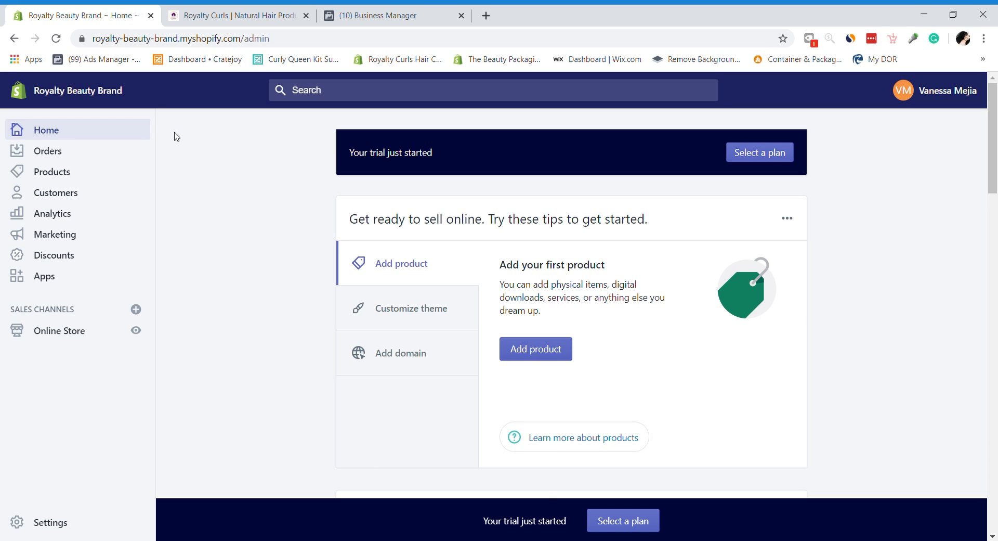
Step: Open Online Store Themes and scroll to the current Debut theme card
{"action": "left_click", "coordinate": [71, 337]}
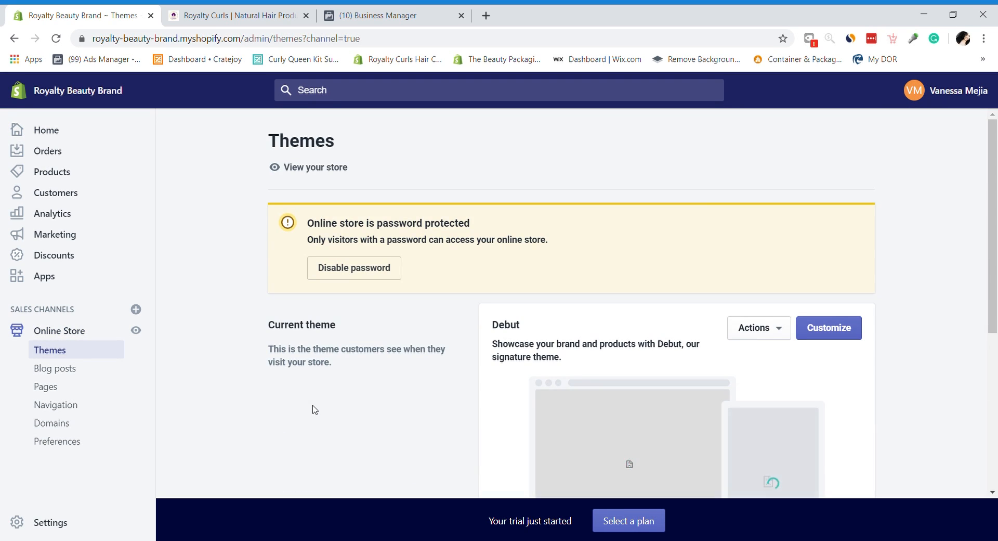
{"action": "left_click_drag", "start_coordinate": [996, 154], "coordinate": [995, 212]}
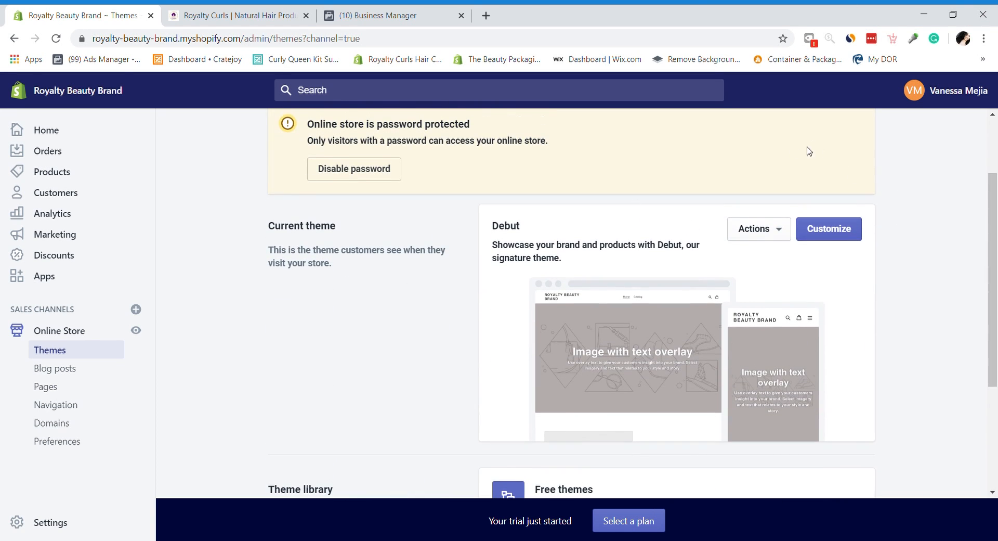
Step: Open the Debut theme editor and expand the Gallery section's first image block
{"action": "left_click", "coordinate": [816, 242]}
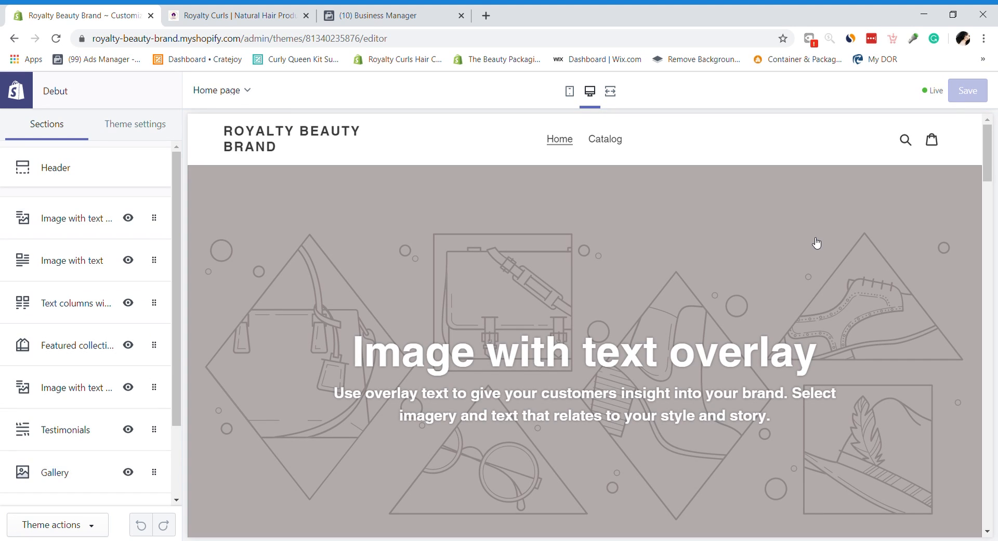
{"action": "left_click_drag", "start_coordinate": [985, 149], "coordinate": [985, 129]}
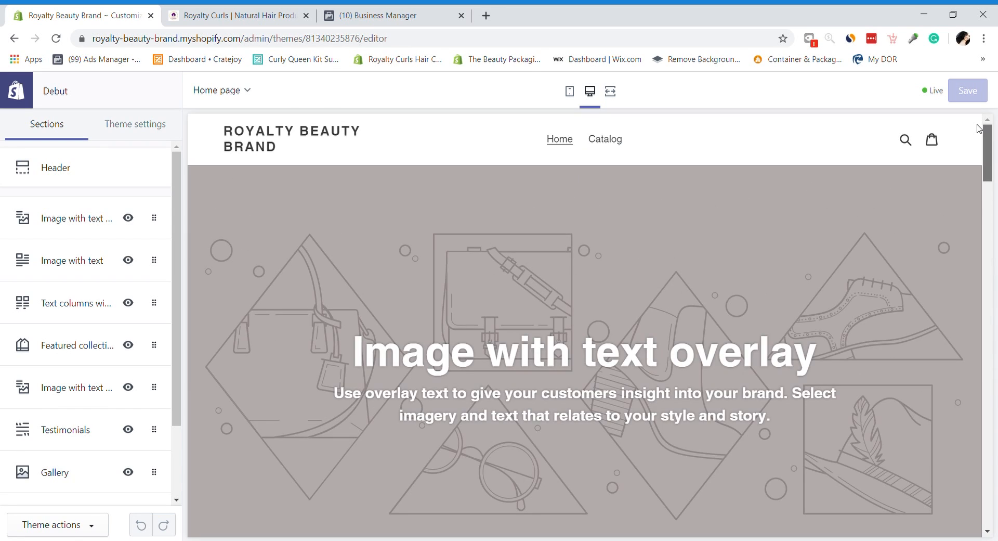
{"action": "left_click_drag", "start_coordinate": [984, 176], "coordinate": [980, 130]}
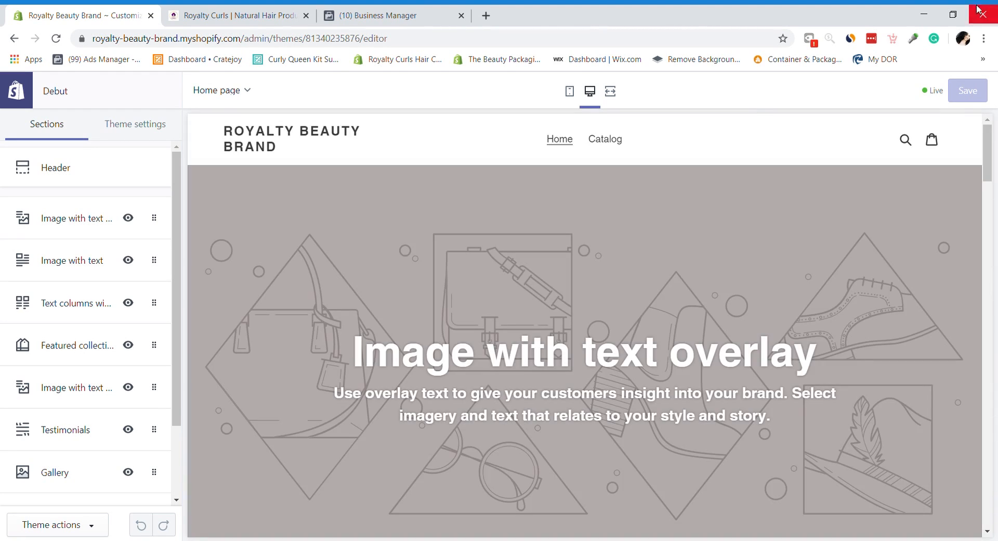
{"action": "left_click", "coordinate": [84, 204]}
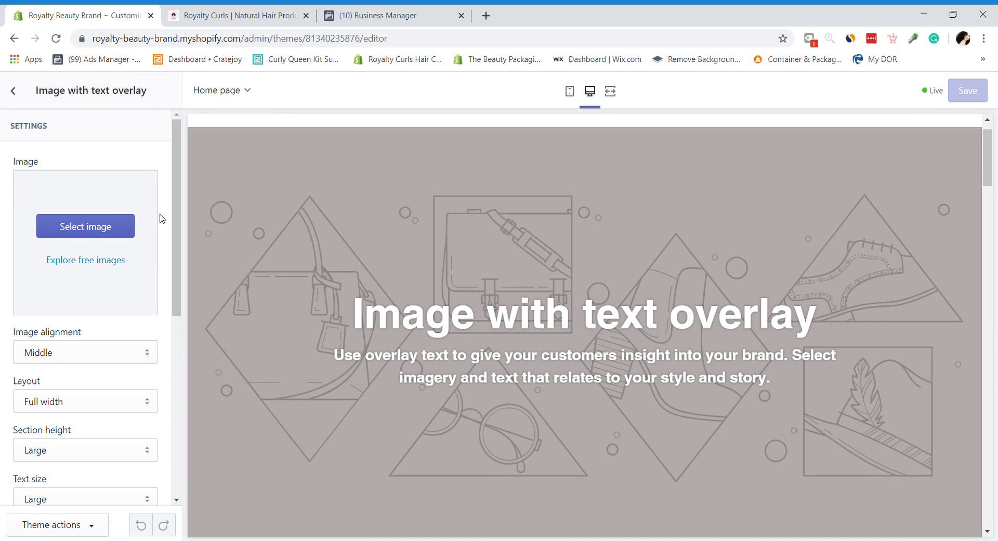
{"action": "left_click", "coordinate": [14, 91]}
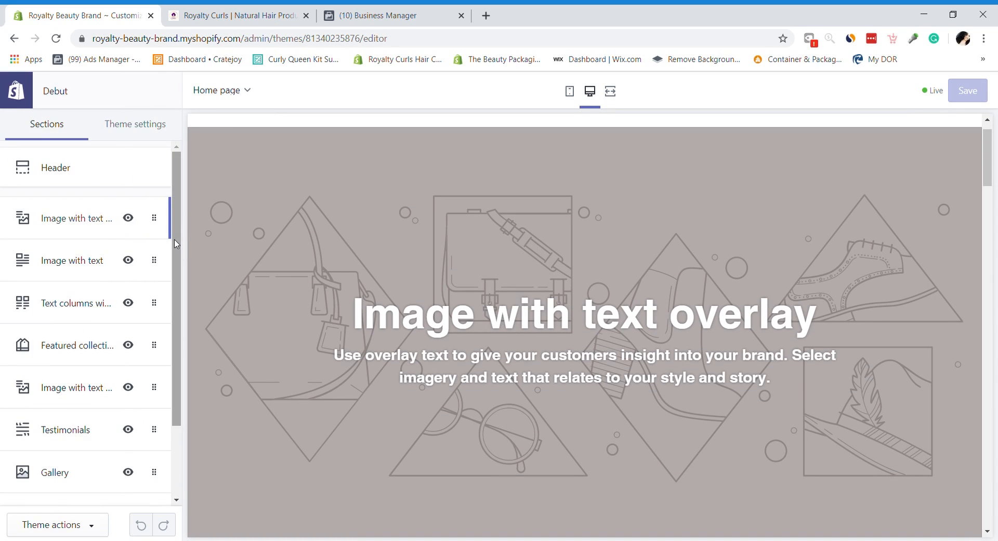
{"action": "scroll", "coordinate": [181, 274], "scroll_direction": "down", "scroll_amount": 1}
{"action": "scroll", "coordinate": [180, 274], "scroll_direction": "down", "scroll_amount": 1}
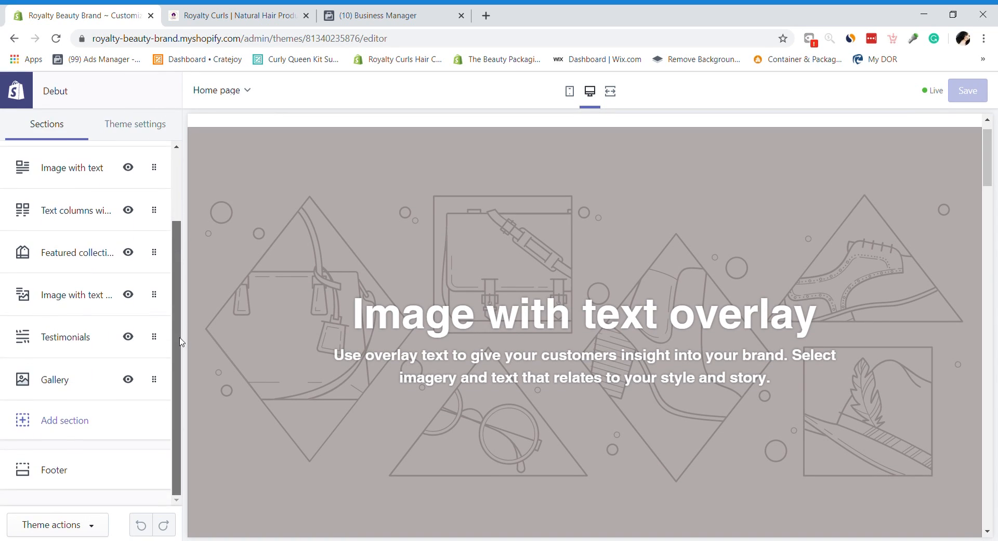
{"action": "left_click", "coordinate": [65, 381]}
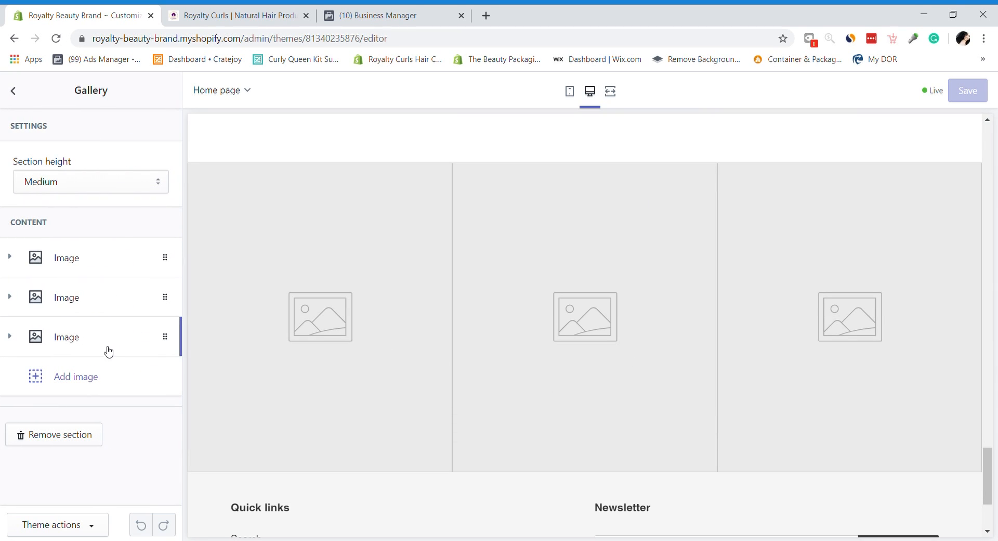
{"action": "left_click", "coordinate": [90, 258]}
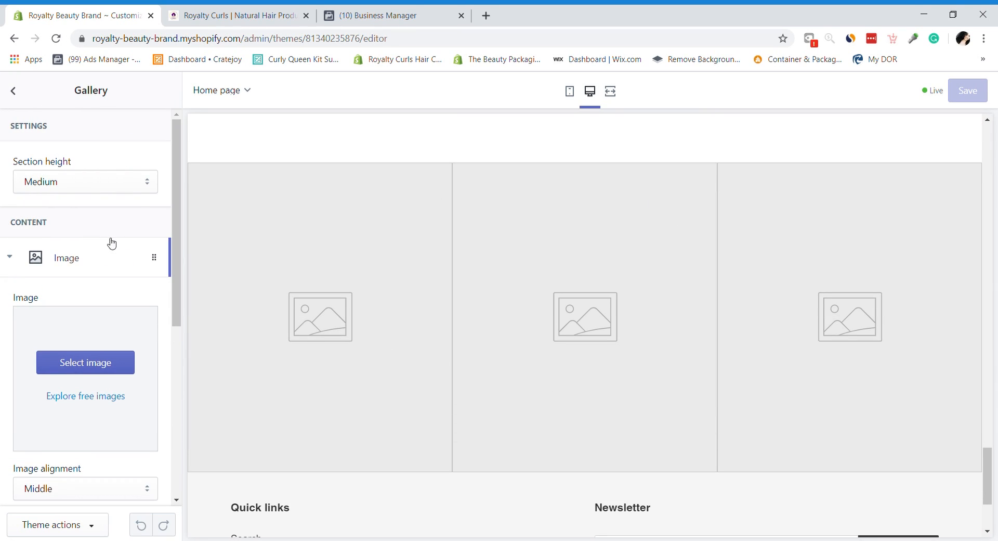
Step: Search free images for 'beauty' and select the makeup brushes and flowers photo
{"action": "left_click", "coordinate": [78, 404]}
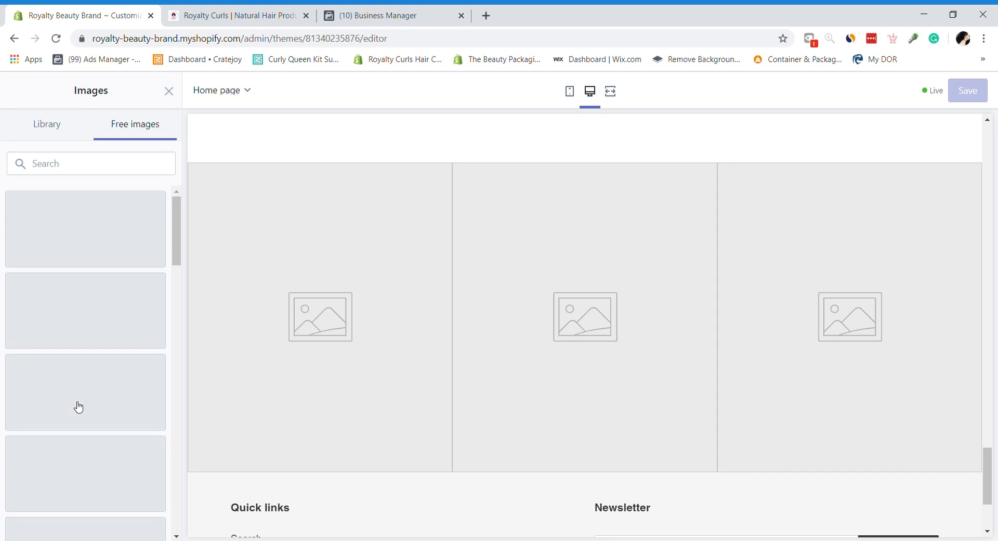
{"action": "left_click", "coordinate": [104, 167]}
{"action": "type", "text": "beauty"}
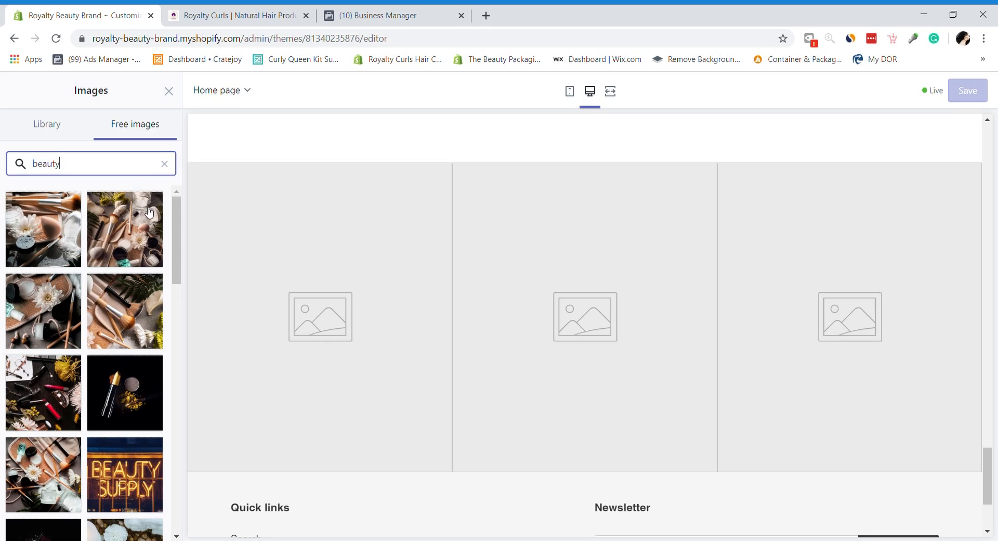
{"action": "left_click", "coordinate": [120, 236]}
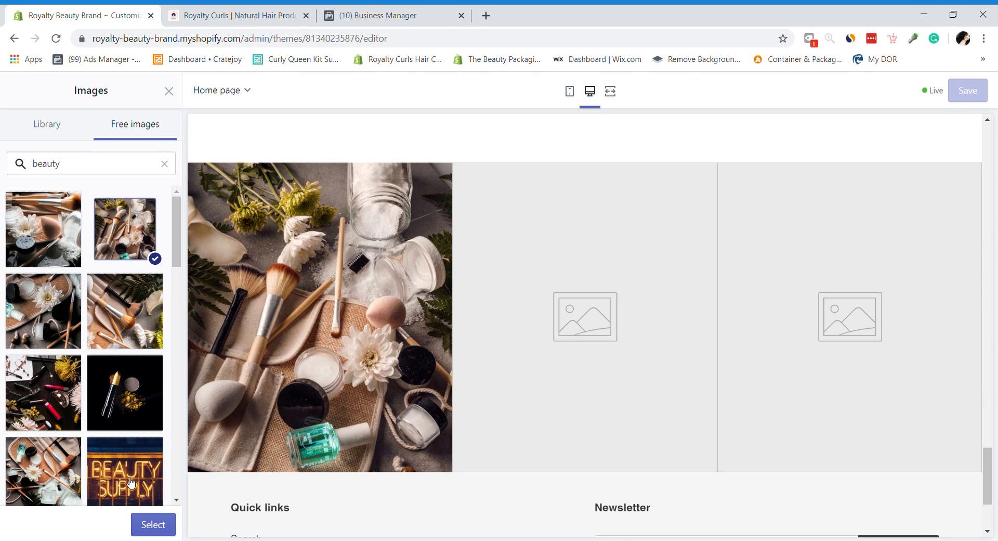
{"action": "left_click_drag", "start_coordinate": [183, 235], "coordinate": [195, 393]}
{"action": "scroll", "coordinate": [129, 316], "scroll_direction": "down", "scroll_amount": 3}
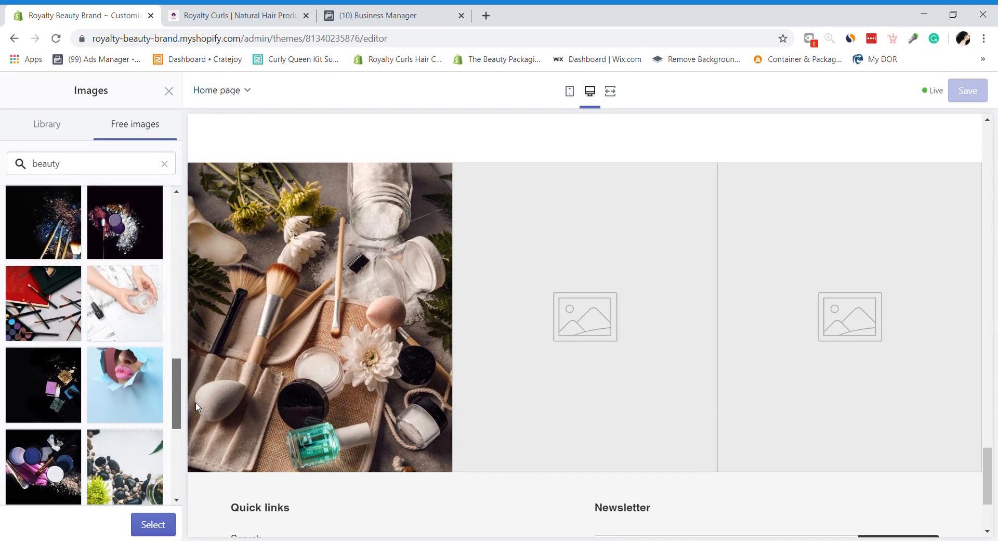
{"action": "left_click", "coordinate": [151, 524]}
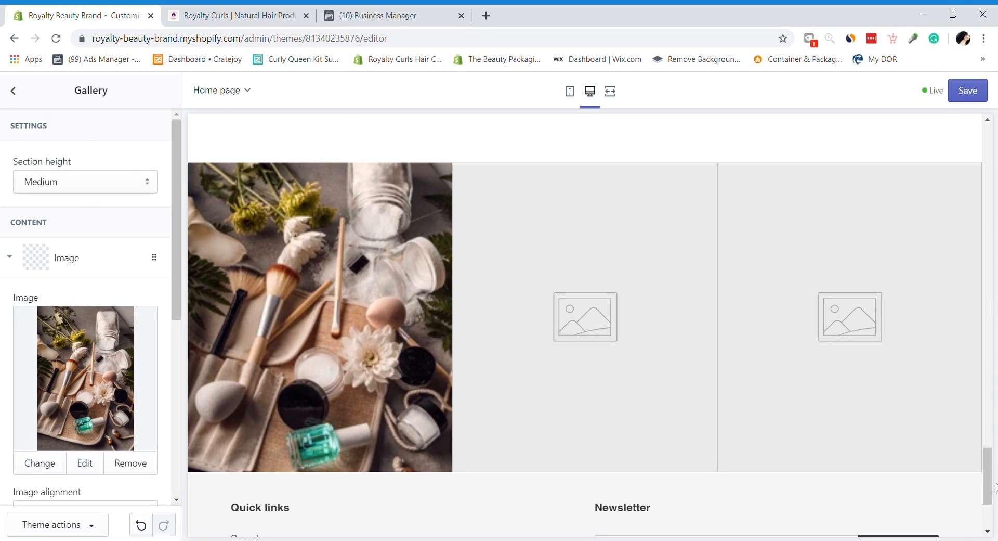
{"action": "scroll", "coordinate": [990, 492], "scroll_direction": "up", "scroll_amount": 1}
{"action": "left_click_drag", "start_coordinate": [991, 494], "coordinate": [962, 171]}
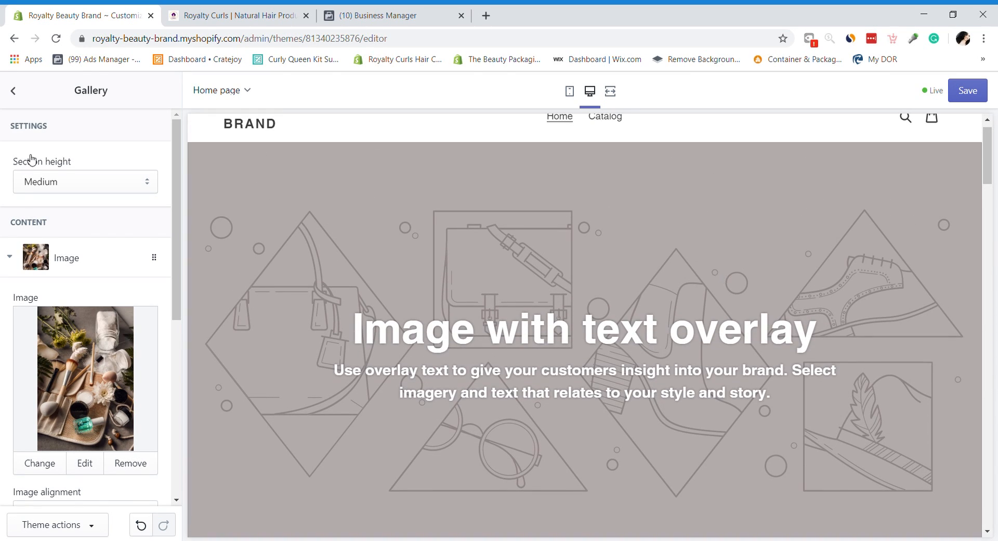
Step: Return to the section list via Featured collection and check mobile, then desktop previews
{"action": "left_click", "coordinate": [13, 98]}
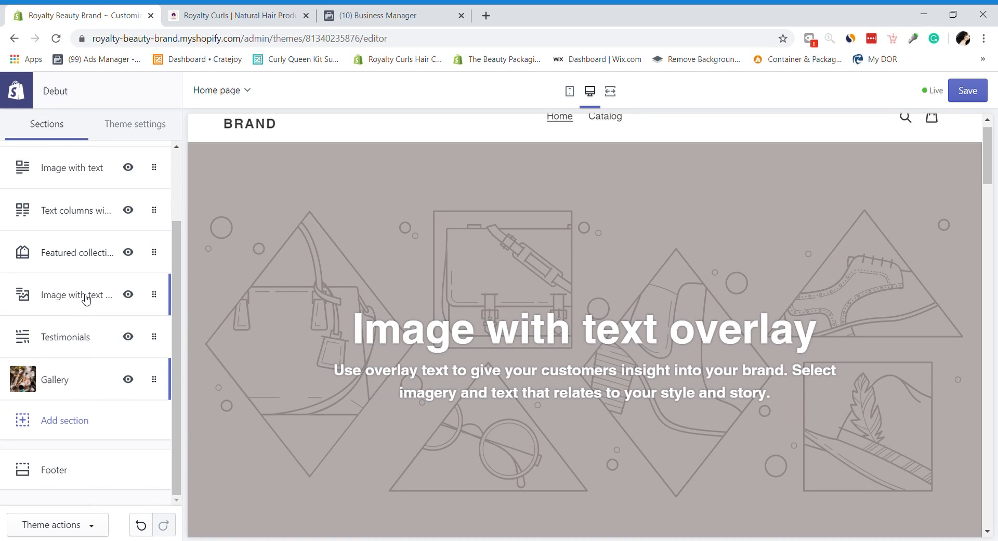
{"action": "left_click", "coordinate": [88, 274]}
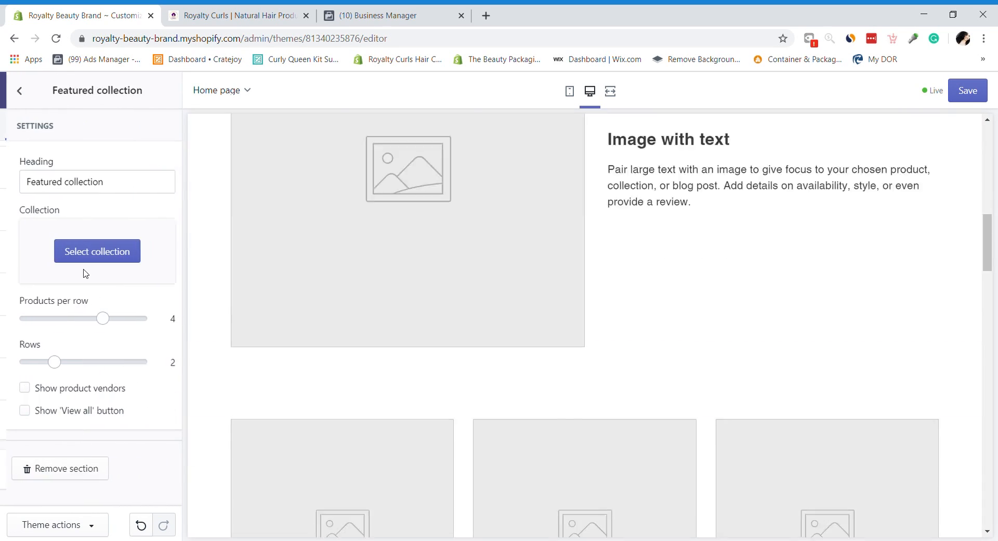
{"action": "left_click", "coordinate": [15, 91]}
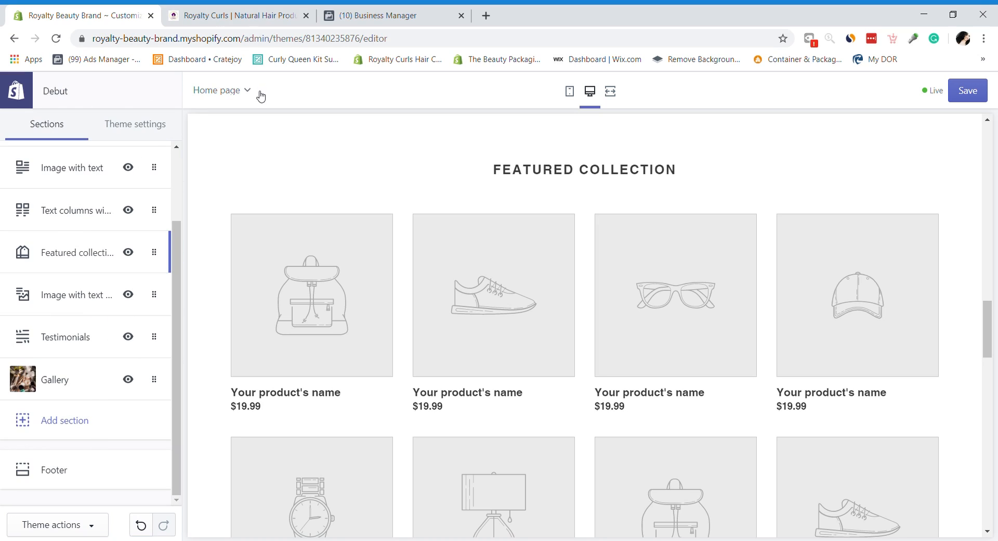
{"action": "left_click", "coordinate": [210, 98]}
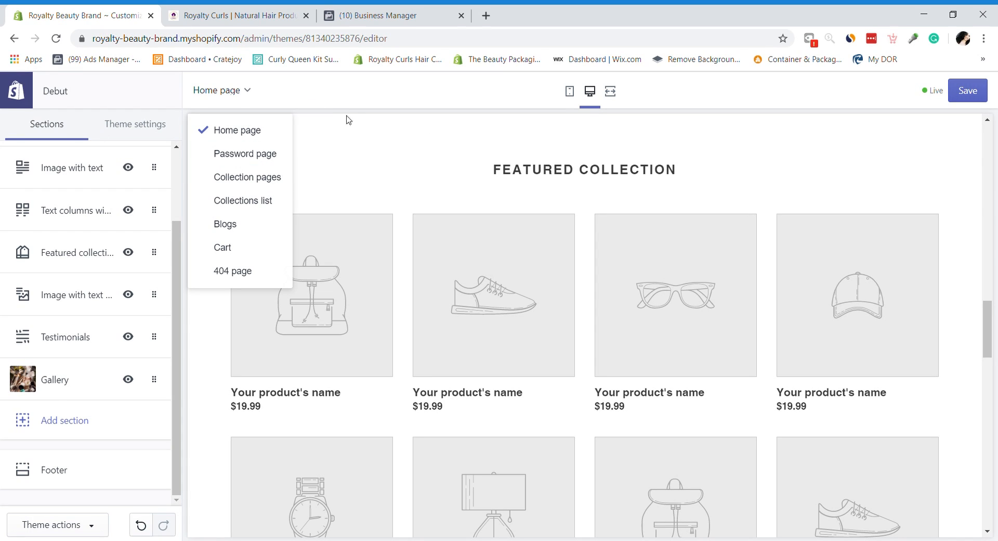
{"action": "left_click", "coordinate": [569, 91]}
{"action": "left_click_drag", "start_coordinate": [708, 250], "coordinate": [707, 130]}
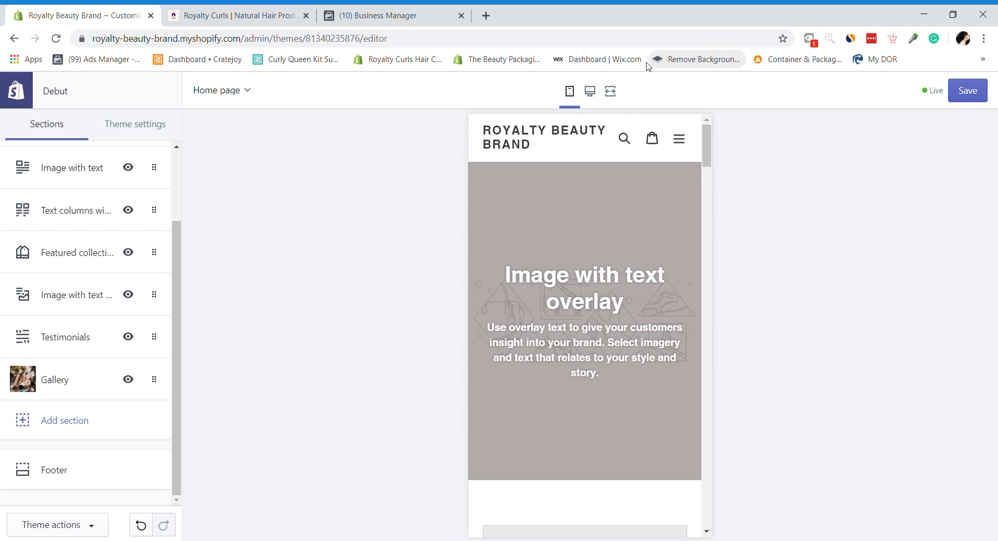
{"action": "left_click", "coordinate": [591, 91]}
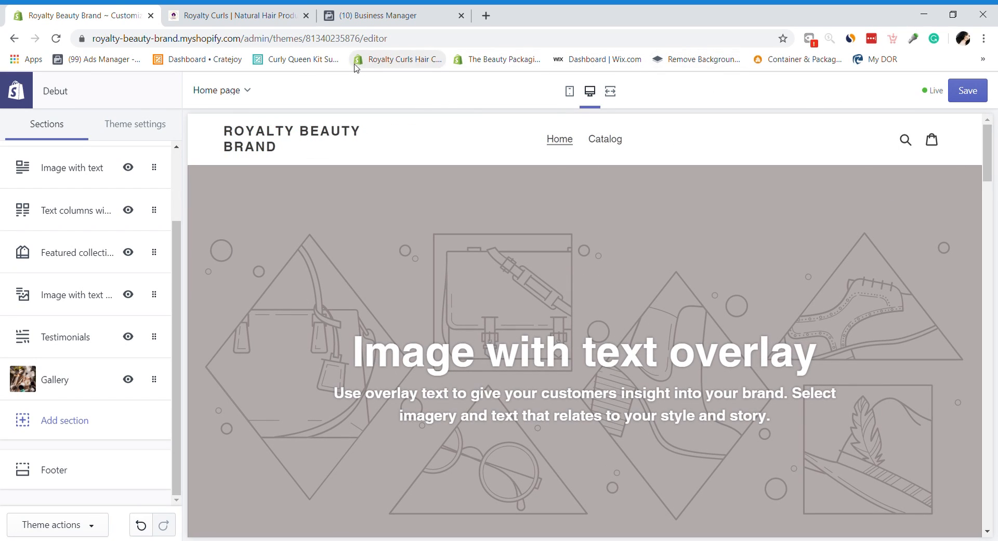
Step: Reload the Home page in the editor, then exit to the Themes page
{"action": "left_click", "coordinate": [223, 93]}
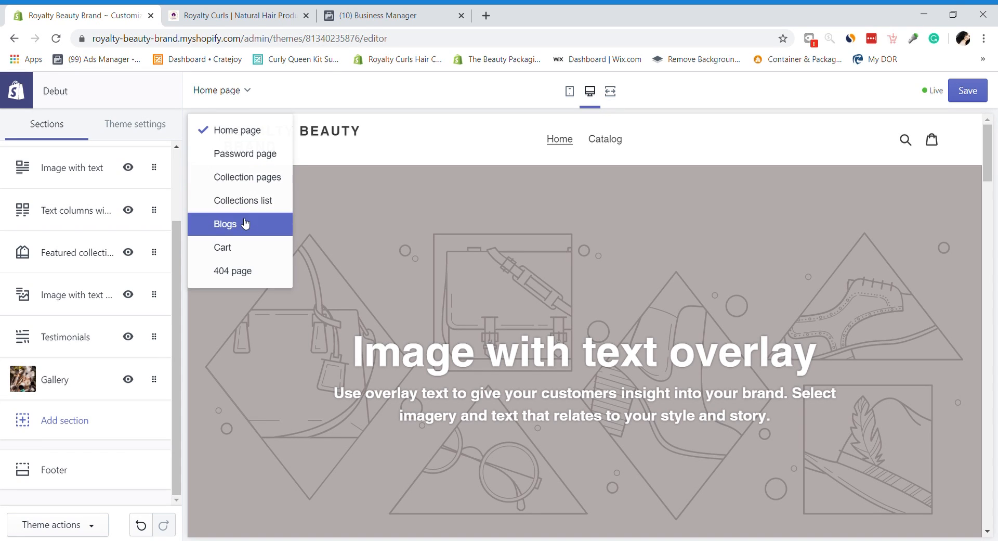
{"action": "left_click", "coordinate": [235, 131]}
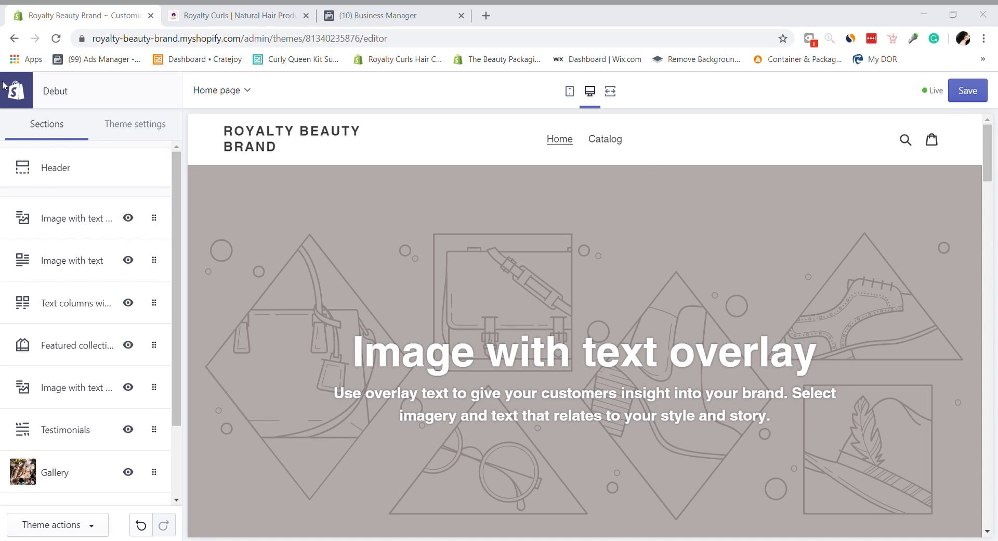
{"action": "left_click", "coordinate": [565, 118]}
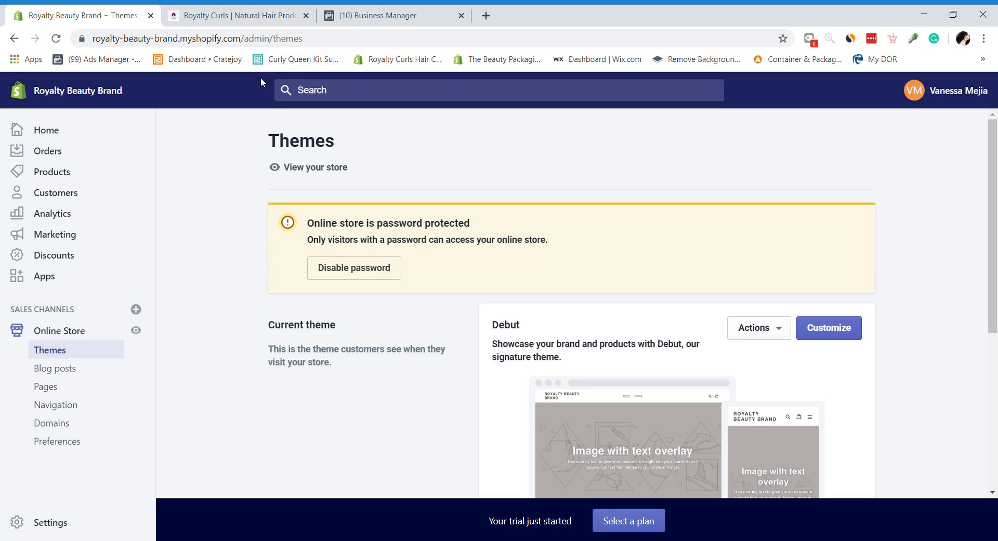
Step: Open Explore free themes and scroll through Simple, Boundless, Venture, Supply and Narrative
{"action": "left_click_drag", "start_coordinate": [993, 190], "coordinate": [996, 313]}
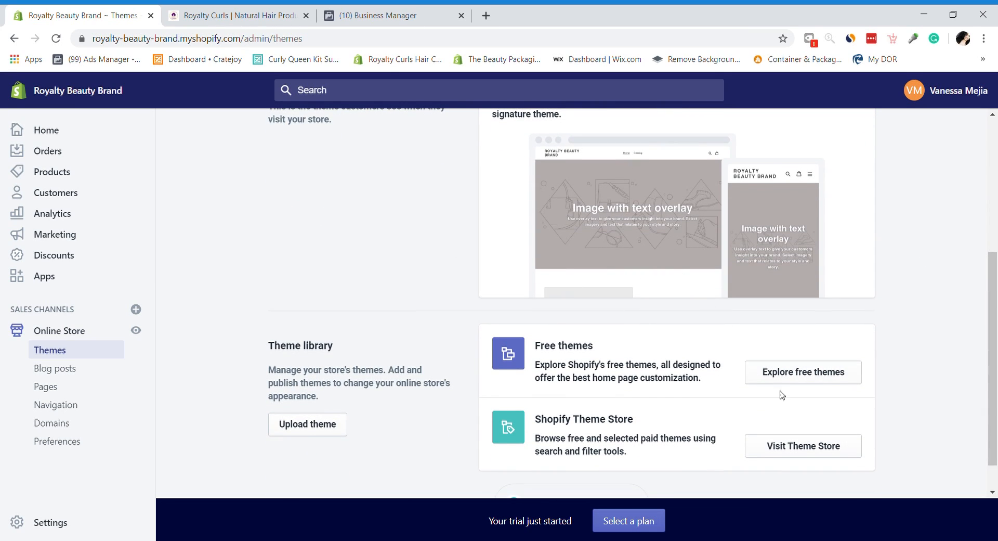
{"action": "left_click", "coordinate": [795, 373]}
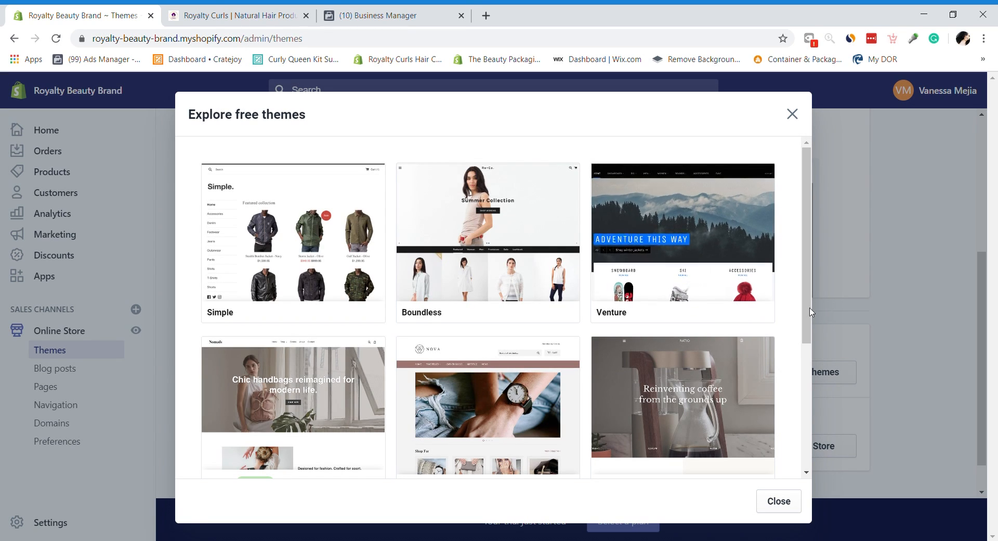
{"action": "scroll", "coordinate": [808, 382], "scroll_direction": "down", "scroll_amount": 2}
{"action": "left_click_drag", "start_coordinate": [808, 382], "coordinate": [808, 338]}
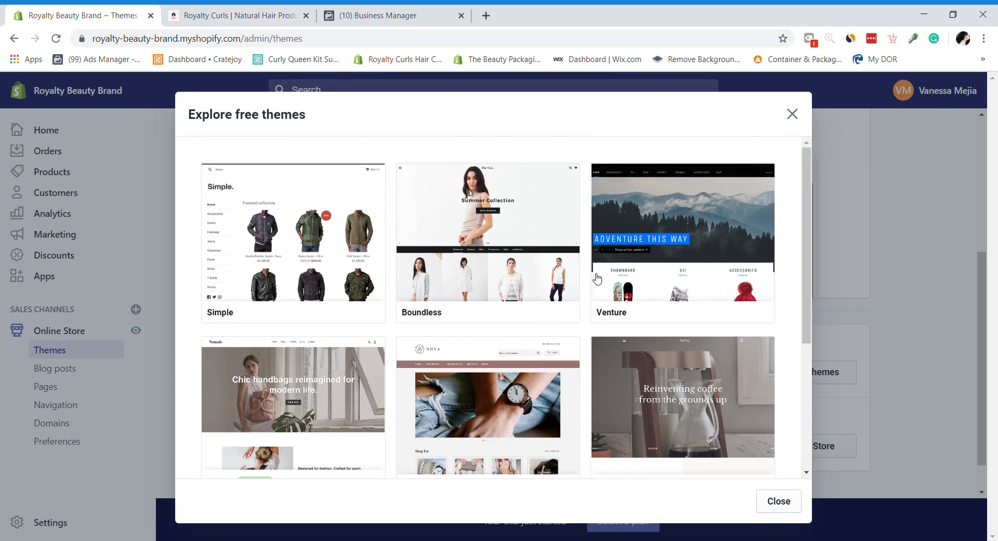
{"action": "left_click_drag", "start_coordinate": [819, 225], "coordinate": [820, 367]}
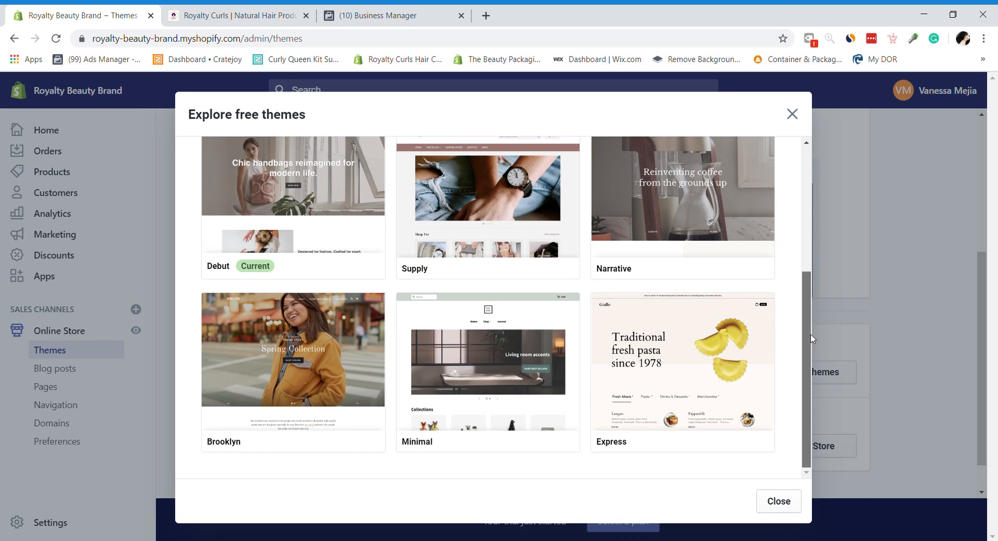
{"action": "scroll", "coordinate": [239, 255], "scroll_direction": "up", "scroll_amount": 1}
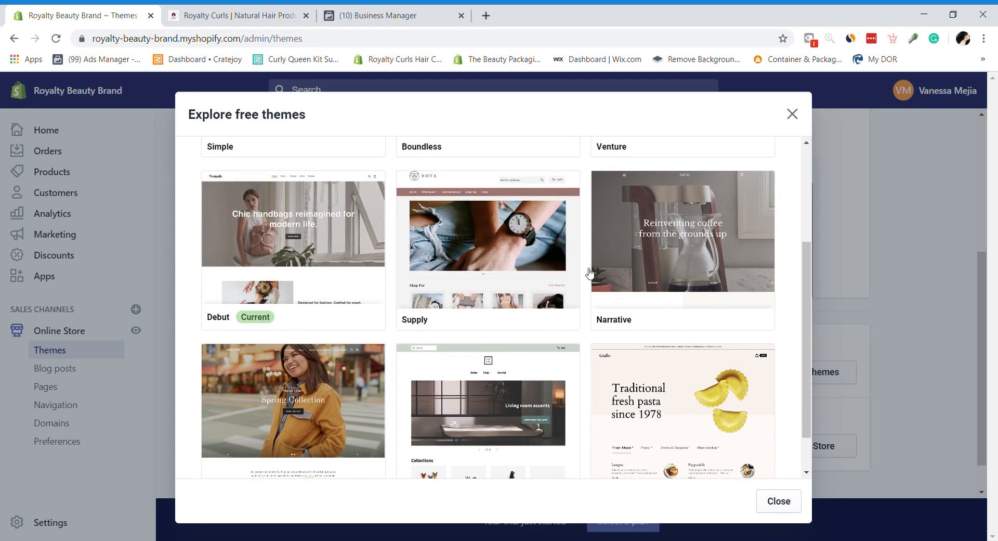
{"action": "left_click_drag", "start_coordinate": [806, 297], "coordinate": [790, 196]}
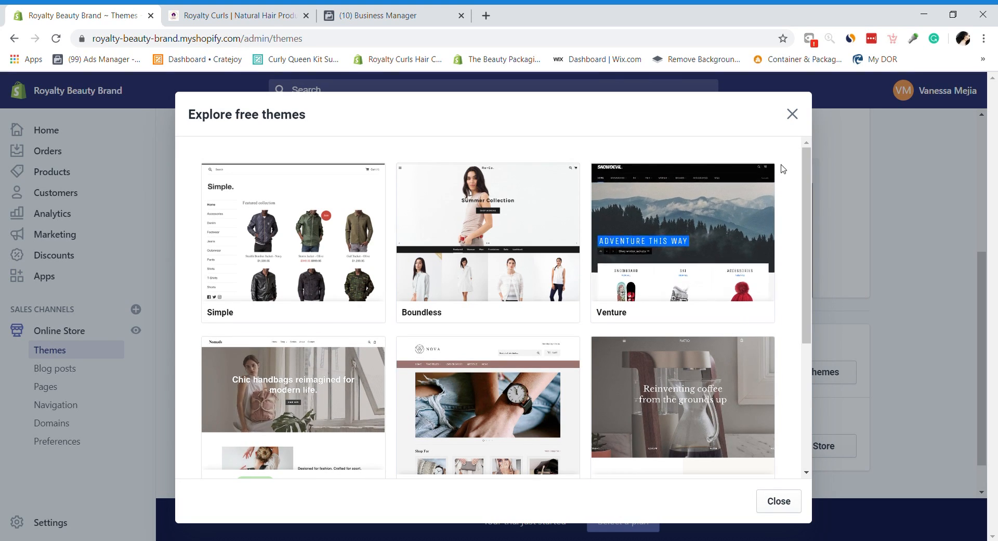
{"action": "left_click_drag", "start_coordinate": [809, 171], "coordinate": [832, 255]}
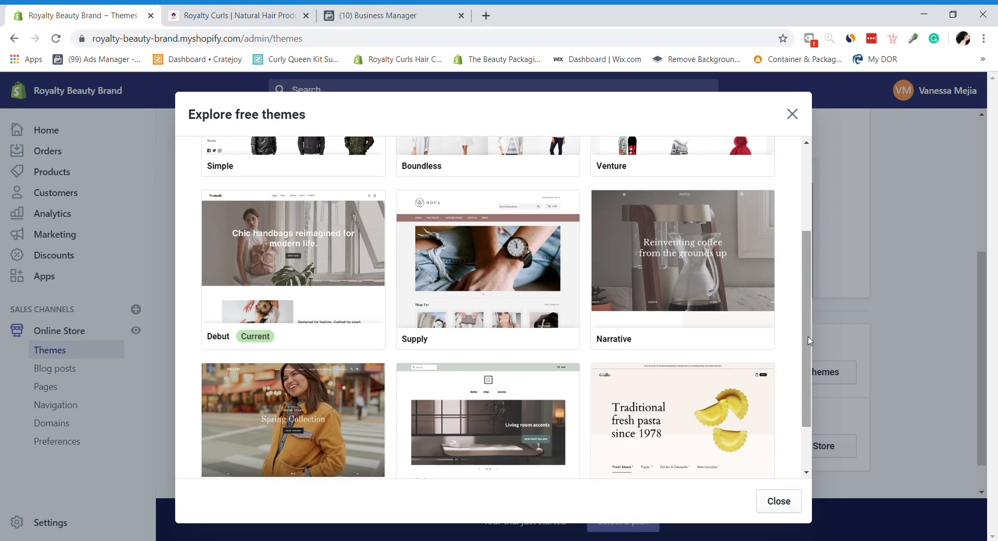
{"action": "left_click_drag", "start_coordinate": [809, 340], "coordinate": [798, 249]}
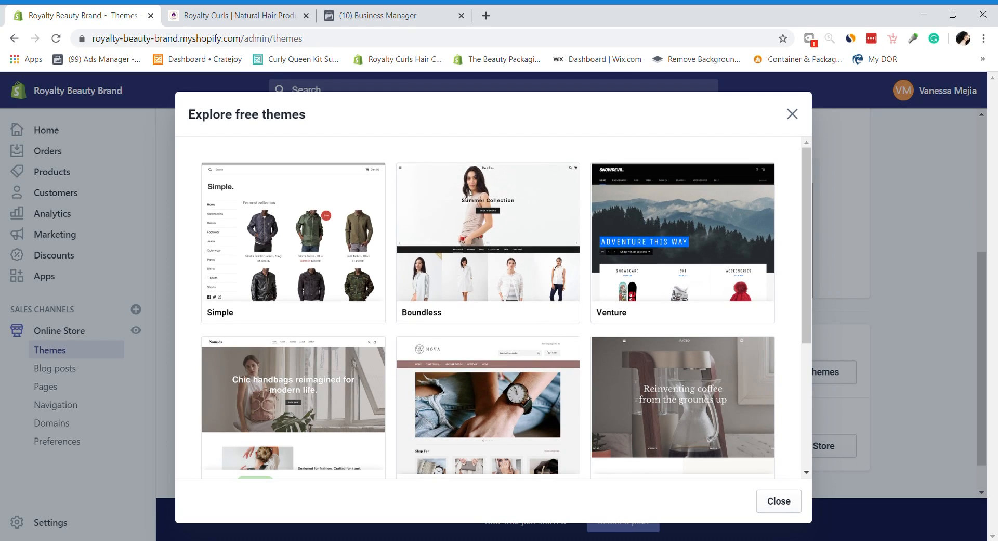
Step: Open Supply, toggle between its Blue and Light styles, then close without adding it
{"action": "left_click", "coordinate": [420, 360]}
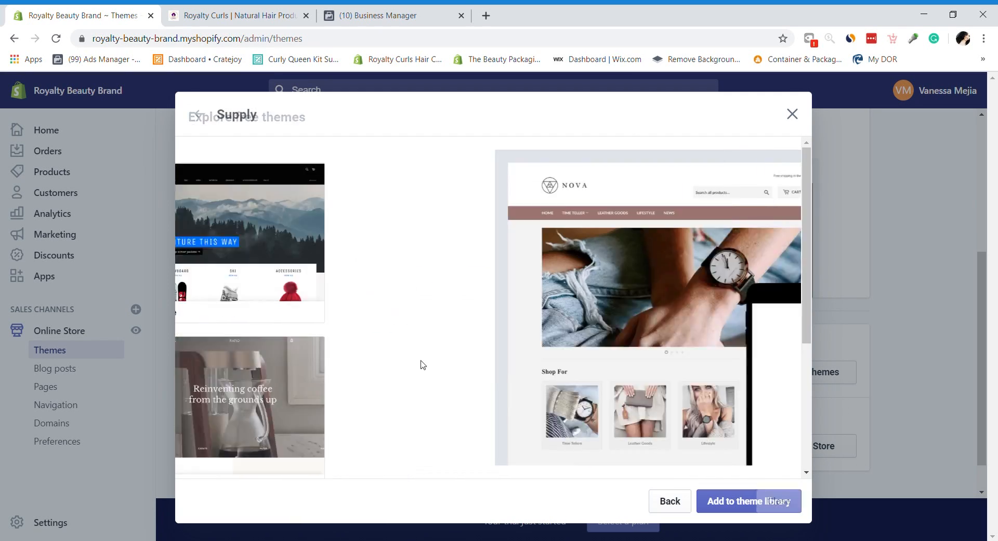
{"action": "left_click", "coordinate": [592, 356]}
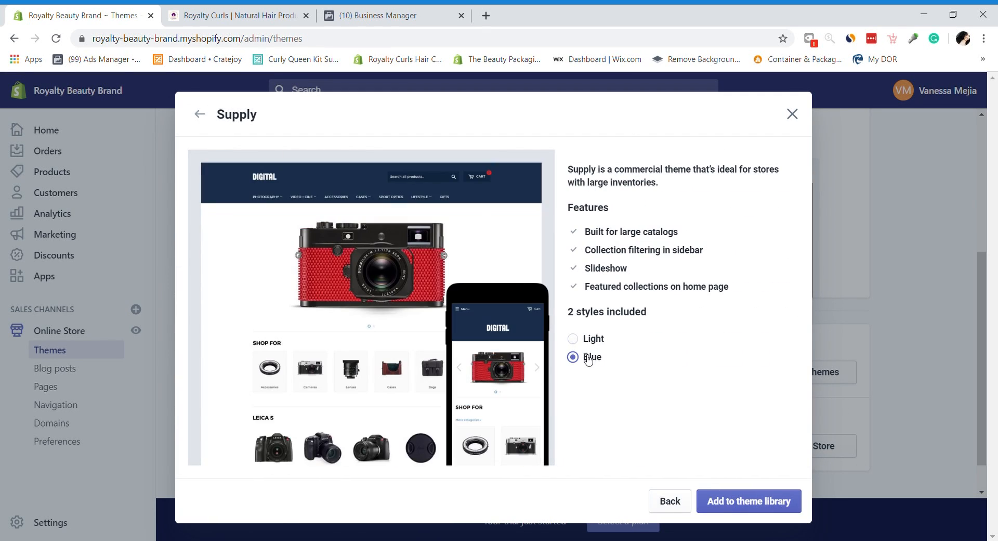
{"action": "left_click", "coordinate": [588, 342]}
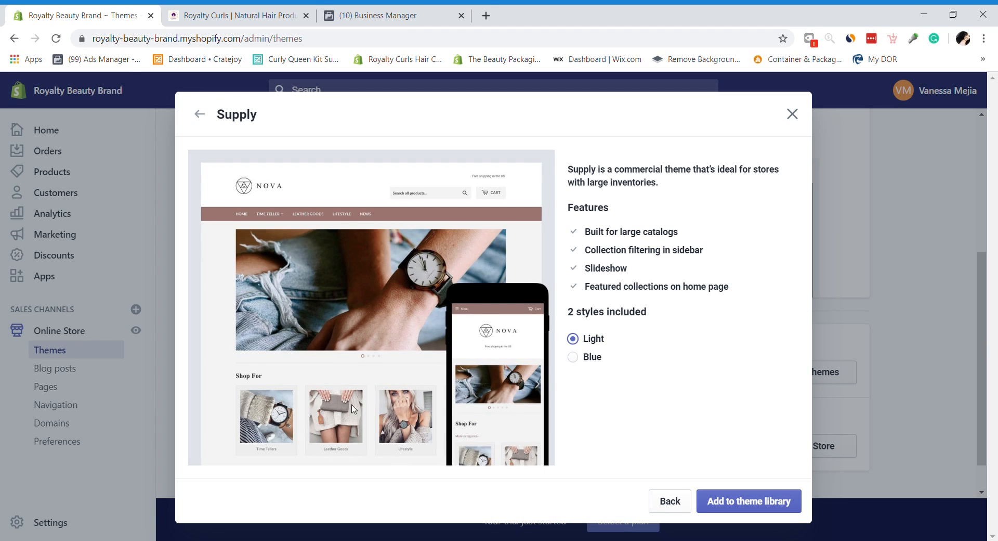
{"action": "left_click", "coordinate": [580, 360]}
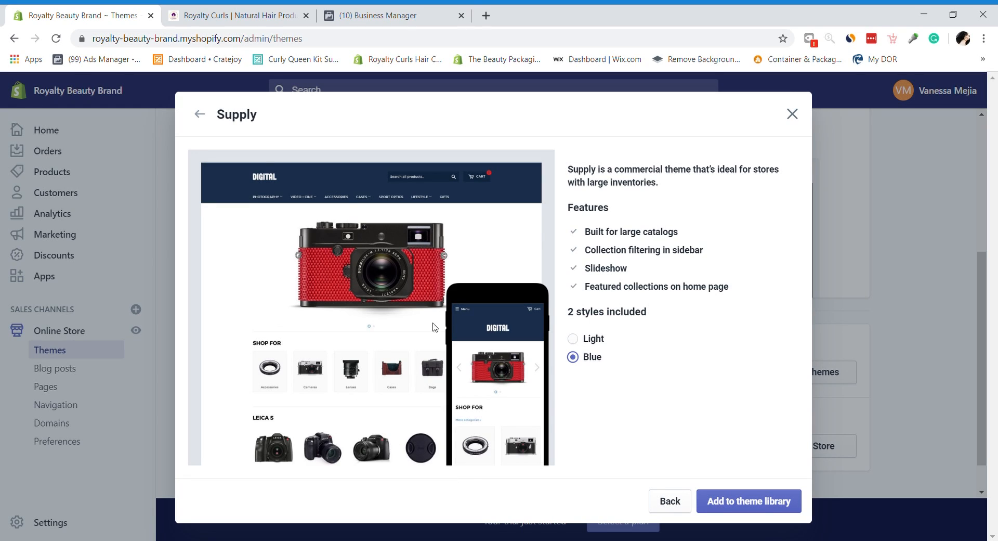
{"action": "left_click", "coordinate": [573, 338]}
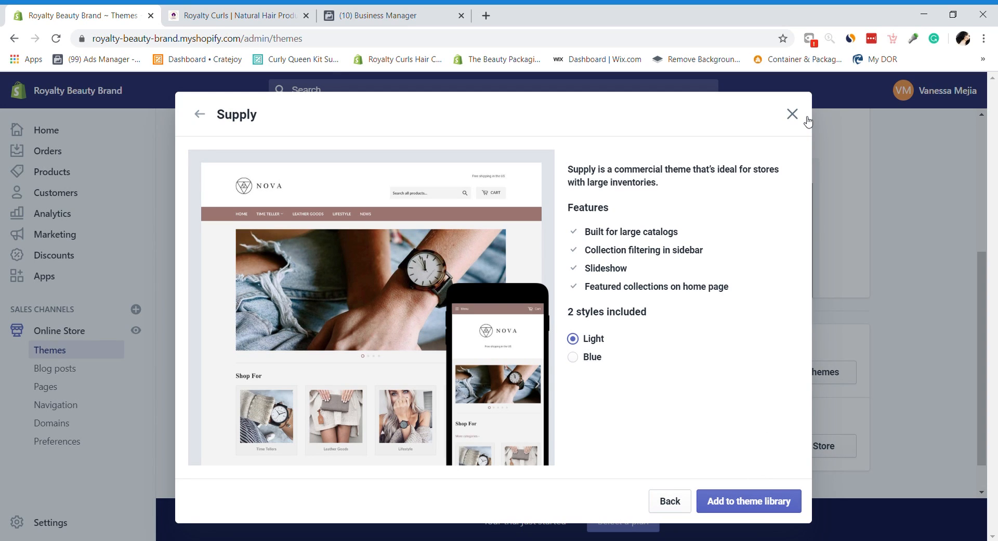
{"action": "left_click", "coordinate": [791, 113]}
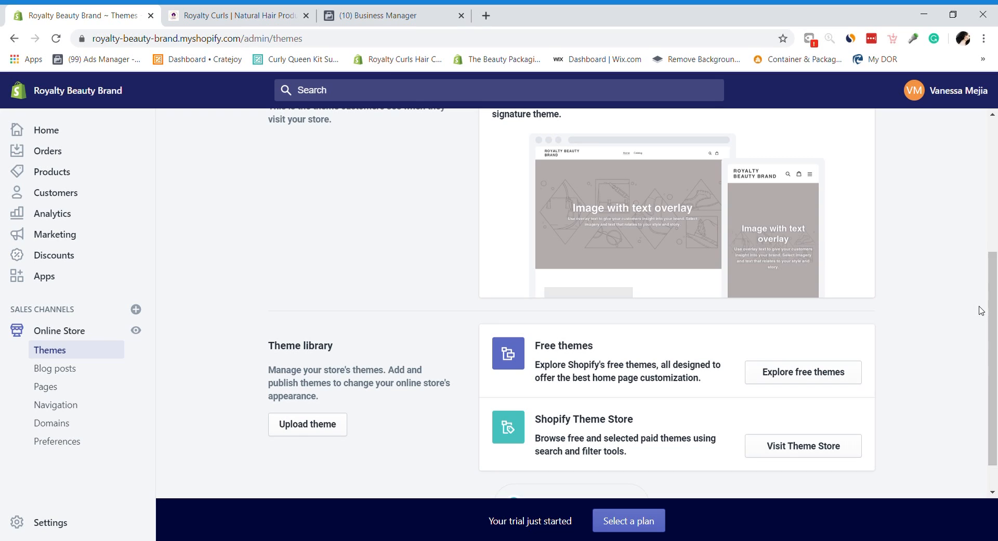
Step: Open Settings, then General to view Royalty Beauty Brand's store details
{"action": "left_click_drag", "start_coordinate": [986, 345], "coordinate": [973, 112]}
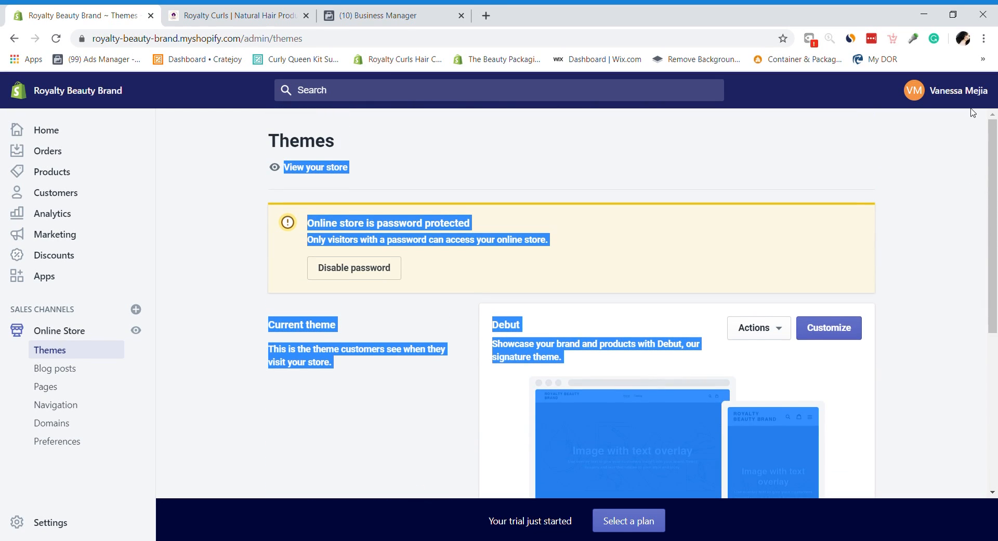
{"action": "left_click", "coordinate": [936, 186]}
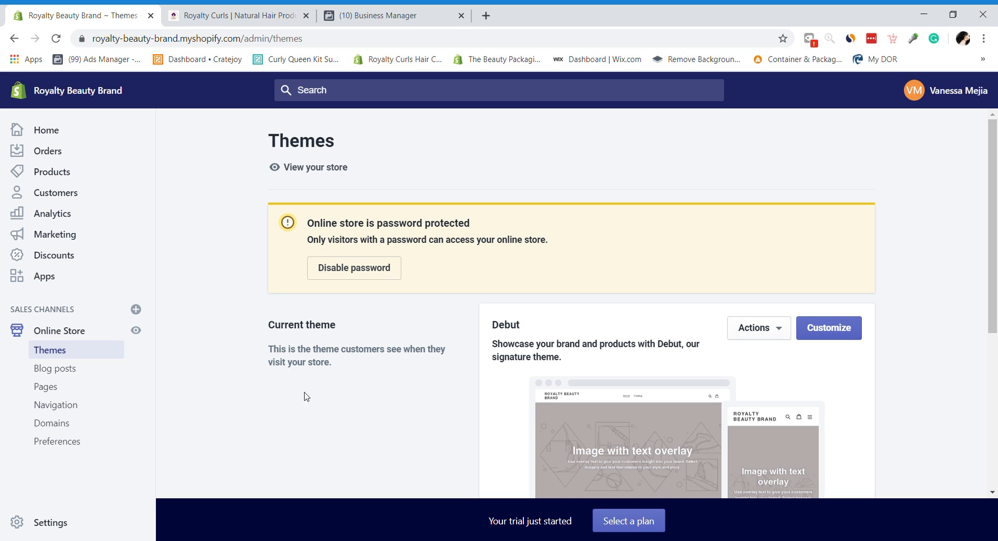
{"action": "left_click", "coordinate": [65, 534]}
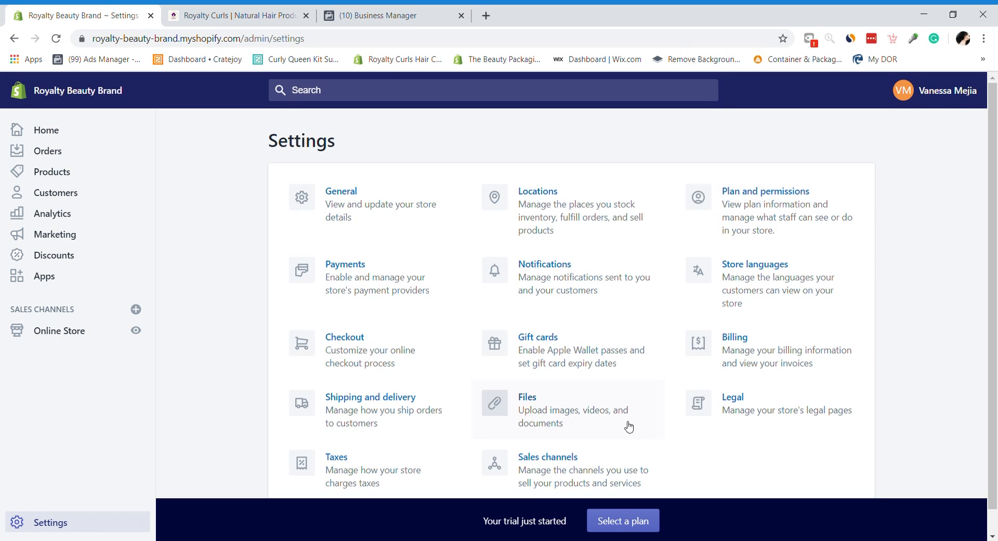
{"action": "scroll", "coordinate": [947, 333], "scroll_direction": "down", "scroll_amount": 1}
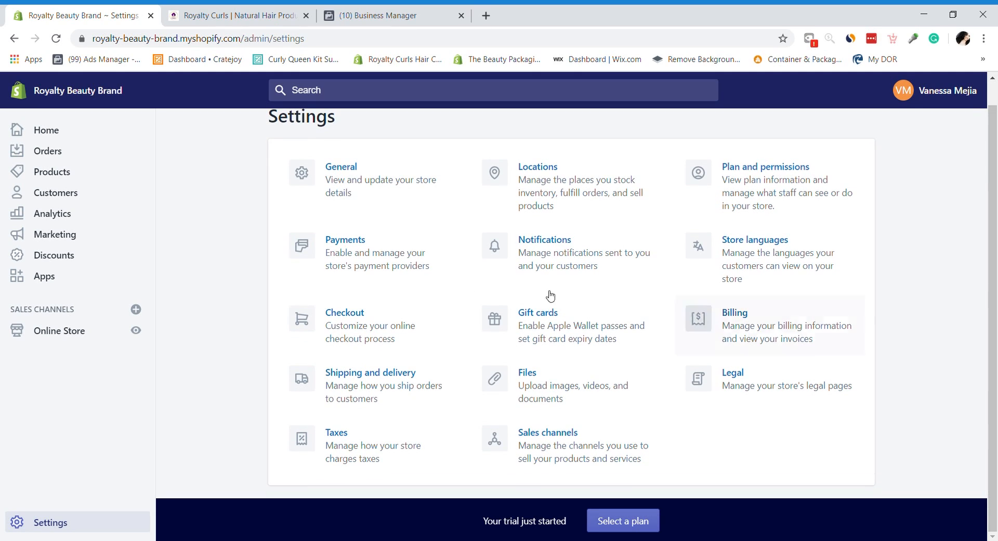
{"action": "left_click", "coordinate": [402, 216]}
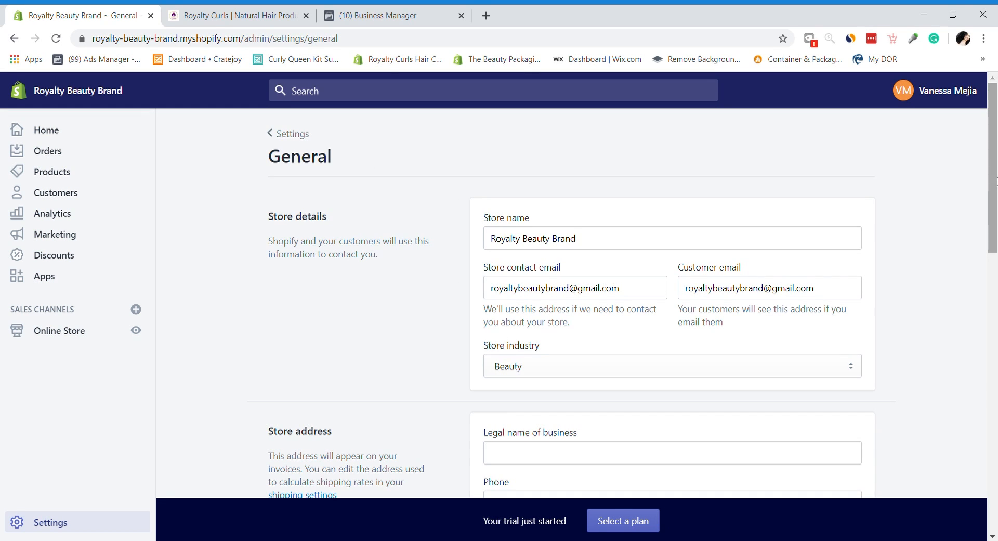
{"action": "left_click_drag", "start_coordinate": [997, 181], "coordinate": [993, 8]}
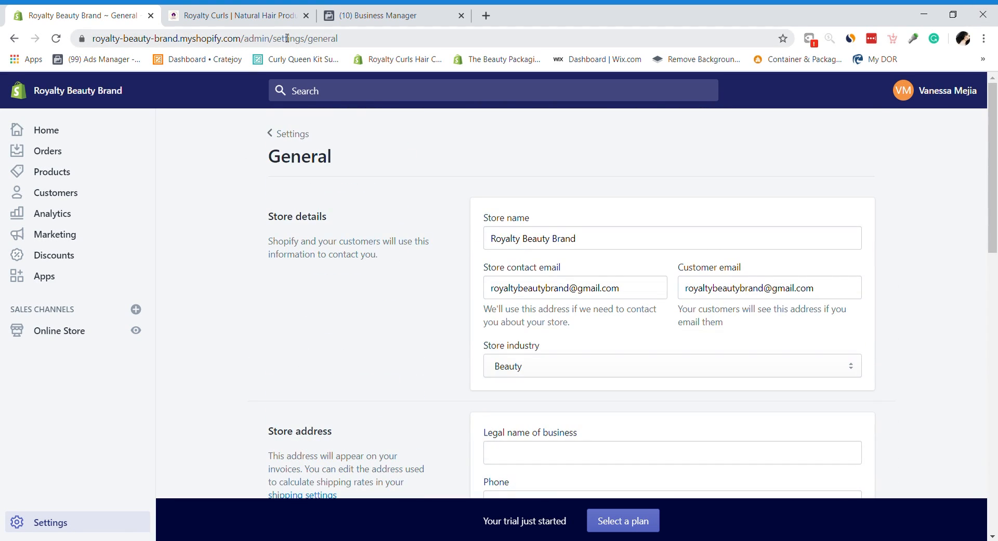
{"action": "left_click", "coordinate": [303, 134]}
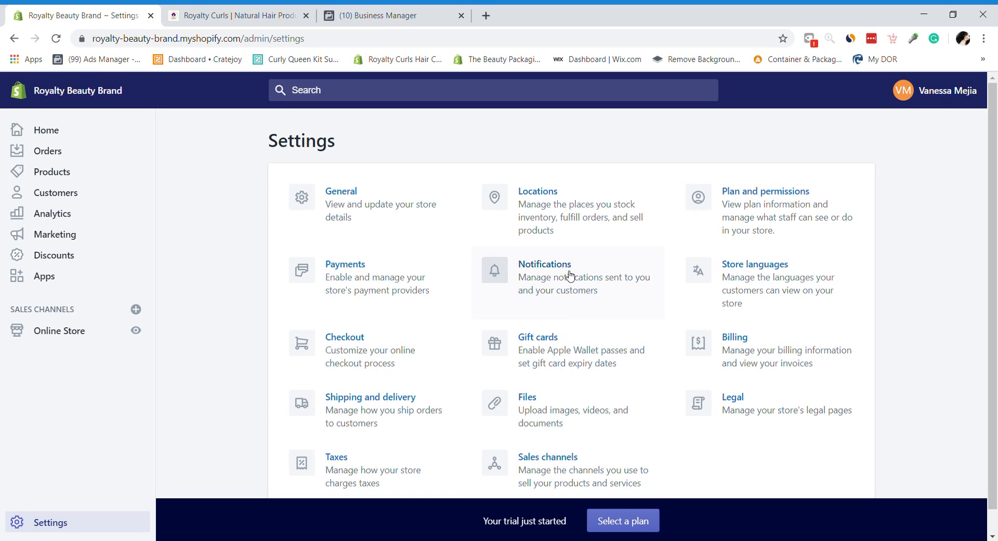
{"action": "scroll", "coordinate": [996, 263], "scroll_direction": "down", "scroll_amount": 1}
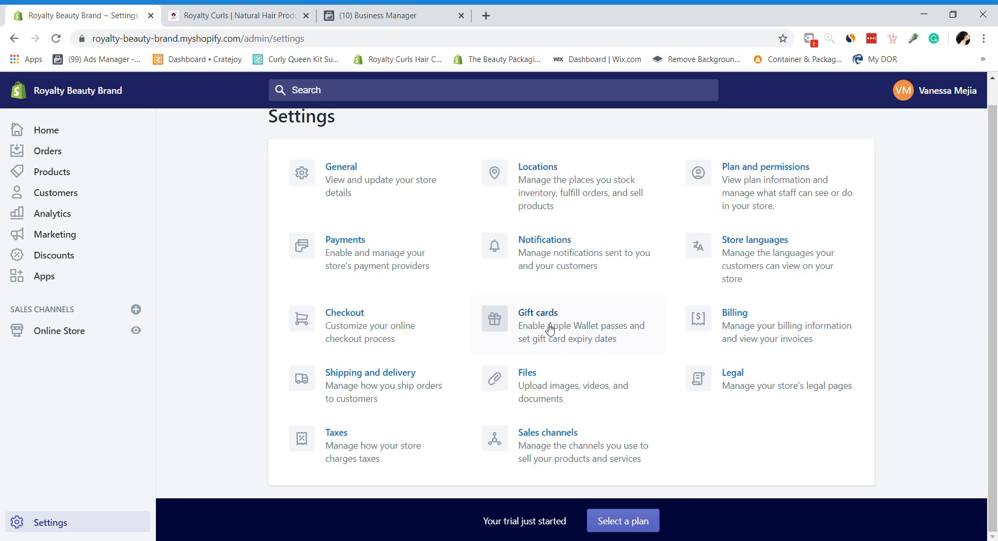
{"action": "left_click", "coordinate": [359, 186]}
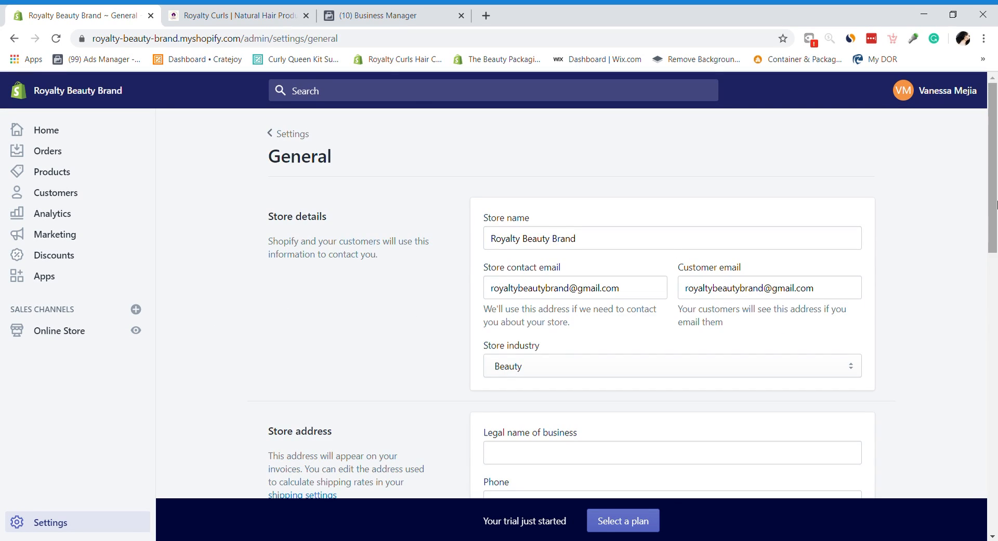
Step: Open Online Store Preferences and leave the Homepage title unchanged
{"action": "left_click", "coordinate": [61, 337]}
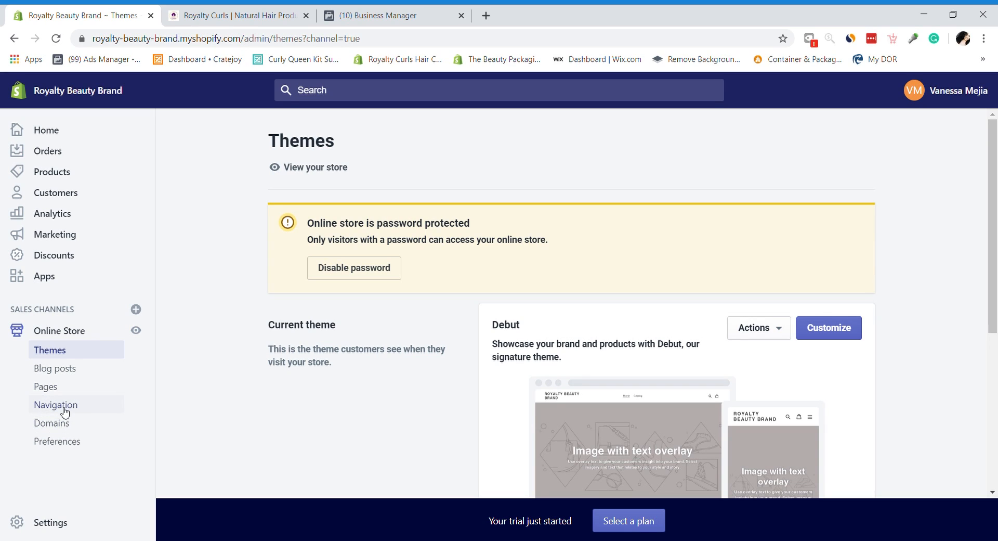
{"action": "left_click", "coordinate": [61, 441]}
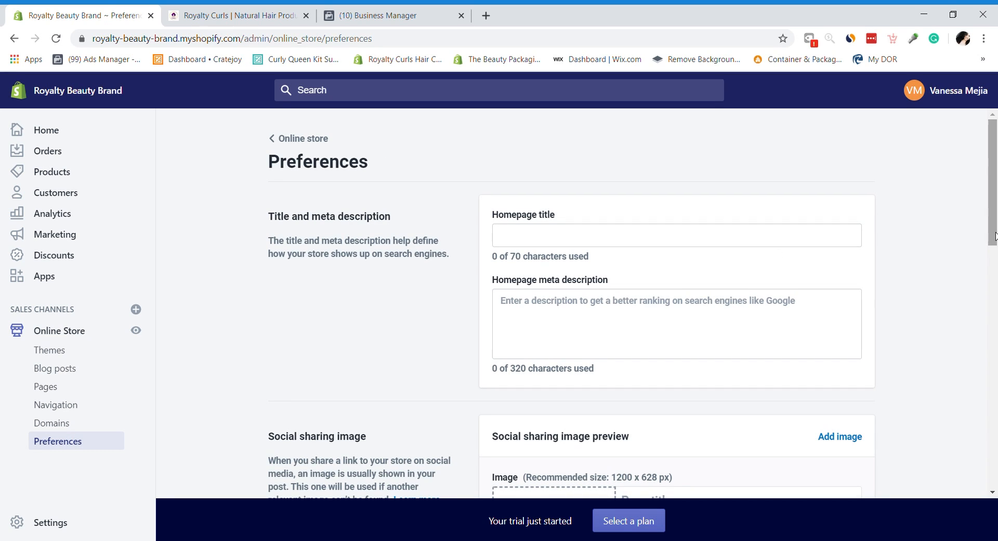
{"action": "scroll", "coordinate": [993, 237], "scroll_direction": "down", "scroll_amount": 1}
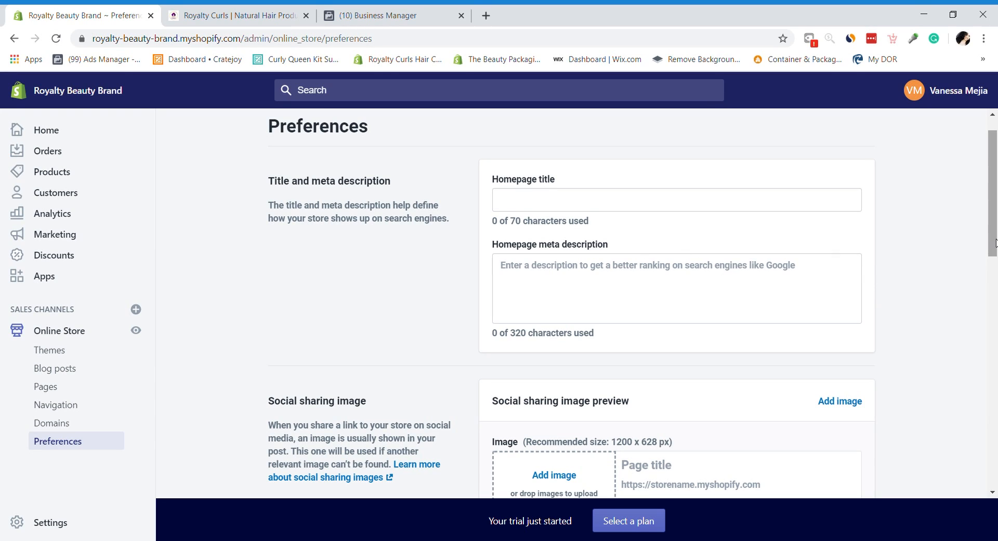
{"action": "left_click", "coordinate": [588, 200]}
{"action": "left_click", "coordinate": [578, 147]}
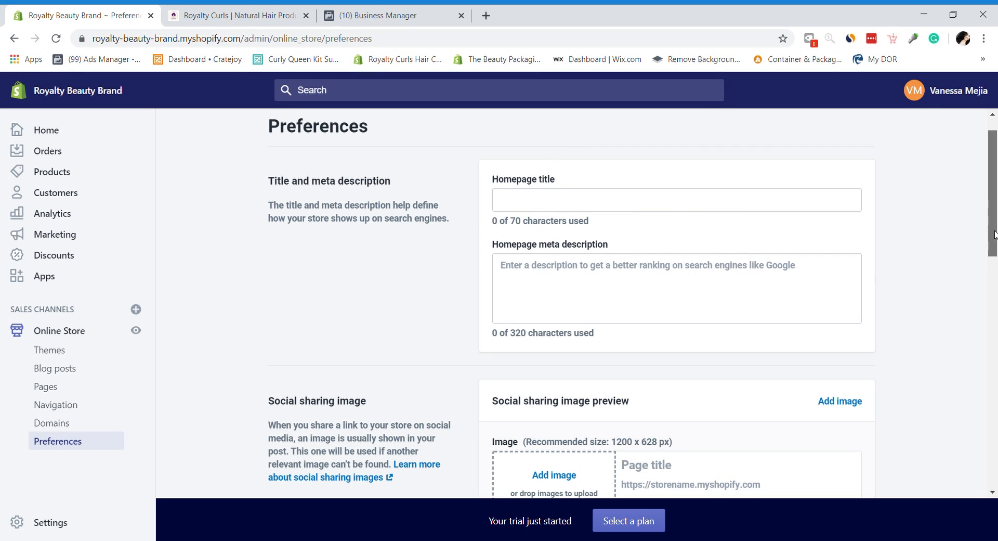
Step: Scroll down to the Facebook Pixel ID field and leave it blank for now
{"action": "scroll", "coordinate": [994, 271], "scroll_direction": "down", "scroll_amount": 3}
{"action": "scroll", "coordinate": [996, 276], "scroll_direction": "down", "scroll_amount": 4}
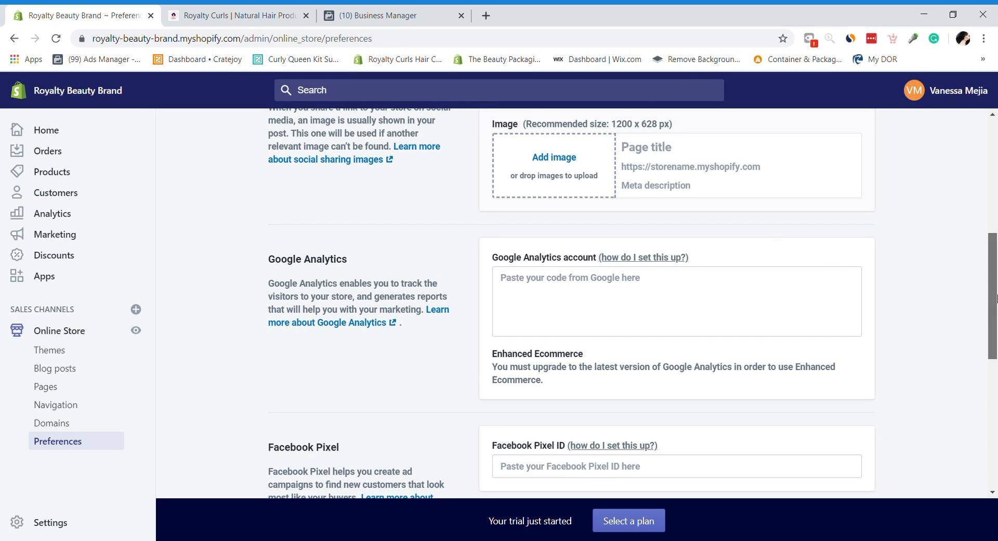
{"action": "scroll", "coordinate": [996, 297], "scroll_direction": "down", "scroll_amount": 5}
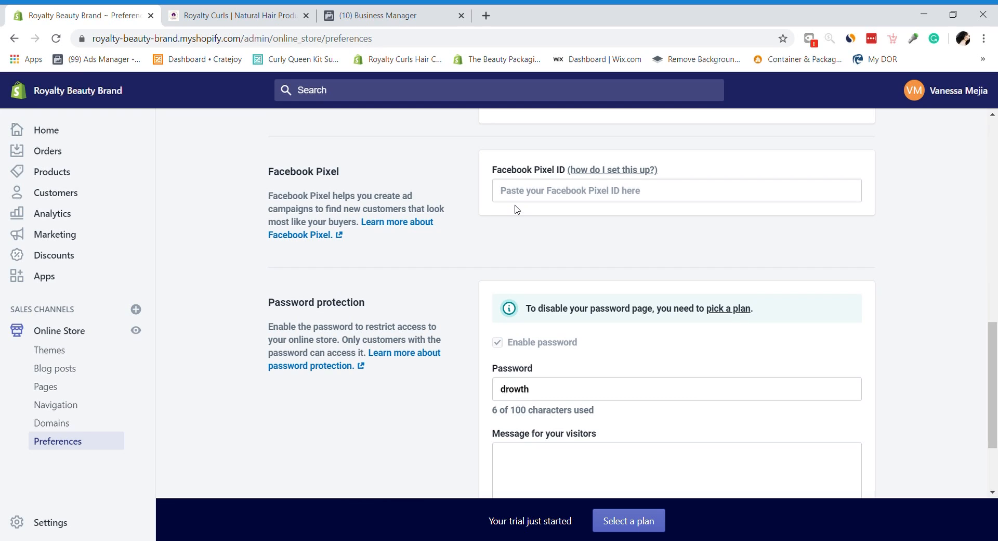
{"action": "left_click", "coordinate": [524, 200]}
{"action": "left_click", "coordinate": [486, 193]}
{"action": "mouse_move", "coordinate": [995, 332]}
{"action": "left_mouse_down"}
{"action": "mouse_move", "coordinate": [995, 370]}
{"action": "mouse_move", "coordinate": [995, 318]}
{"action": "left_mouse_up"}
{"action": "left_click", "coordinate": [601, 239]}
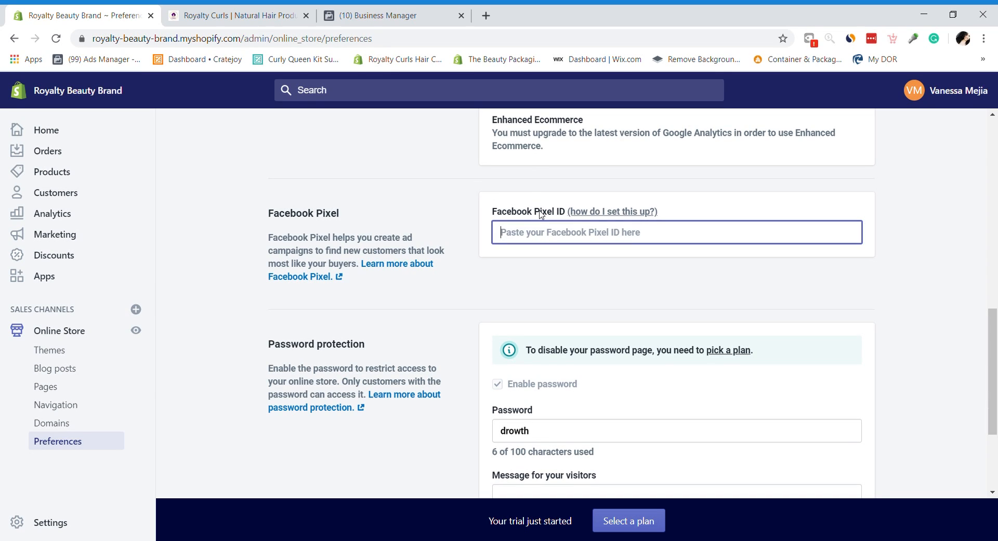
{"action": "left_click", "coordinate": [452, 220]}
{"action": "left_click", "coordinate": [568, 245]}
{"action": "left_click", "coordinate": [697, 286]}
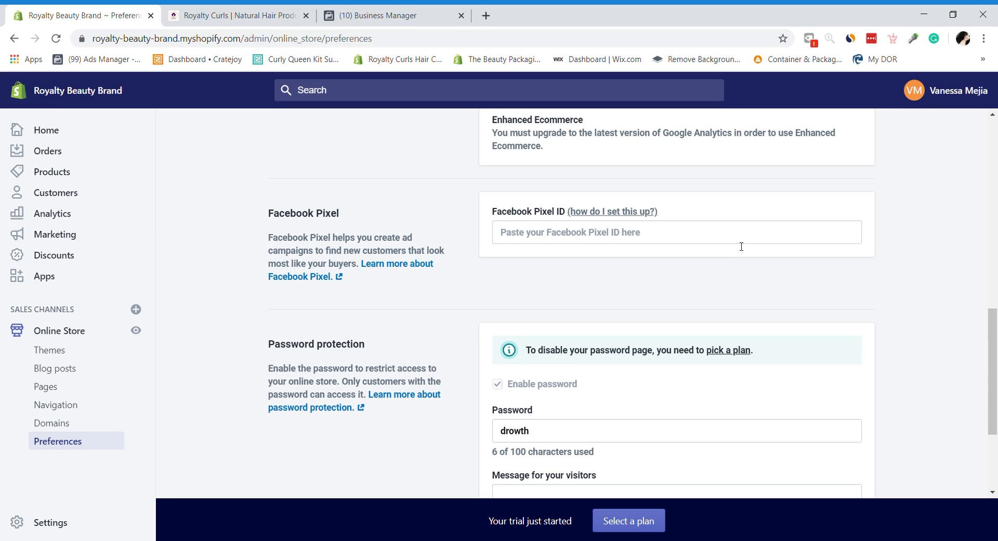
Step: Read Shopify's Facebook pixel setup help article and follow its Facebook Ads Manager link
{"action": "left_click", "coordinate": [617, 214]}
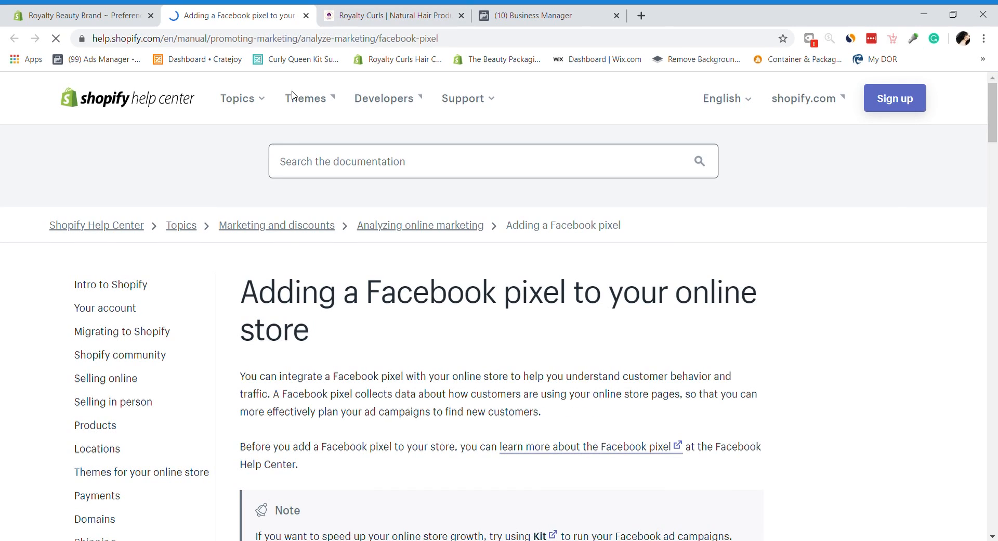
{"action": "left_click_drag", "start_coordinate": [993, 130], "coordinate": [995, 344]}
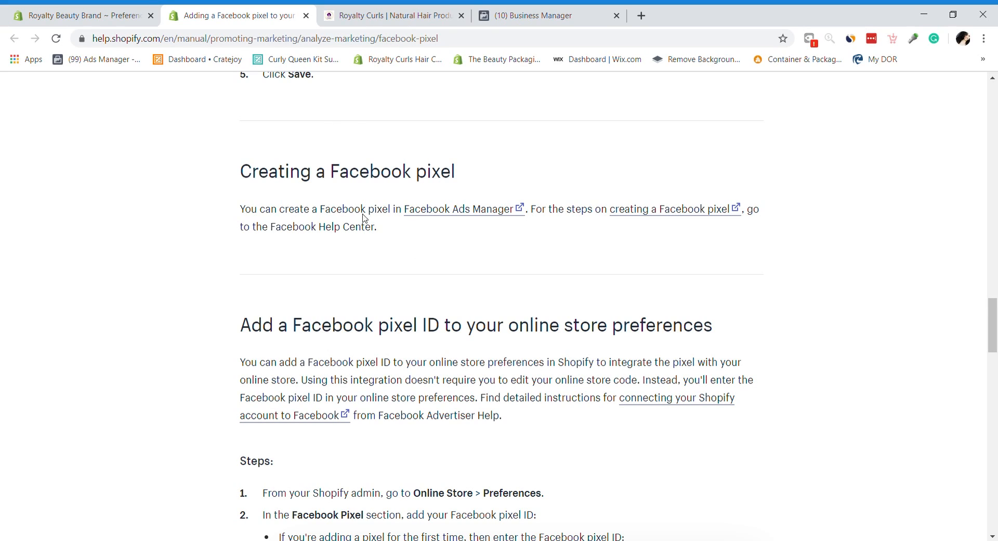
{"action": "left_click", "coordinate": [452, 216]}
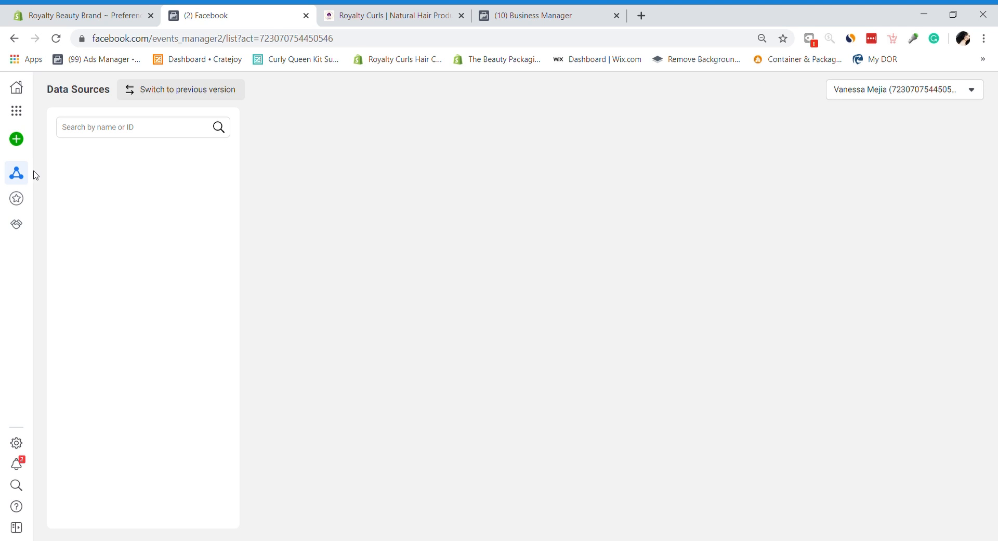
Step: Reach Business Settings' Ad Accounts page, which shows Royalty Beauty Cosmetics has no ad accounts
{"action": "left_click", "coordinate": [981, 96]}
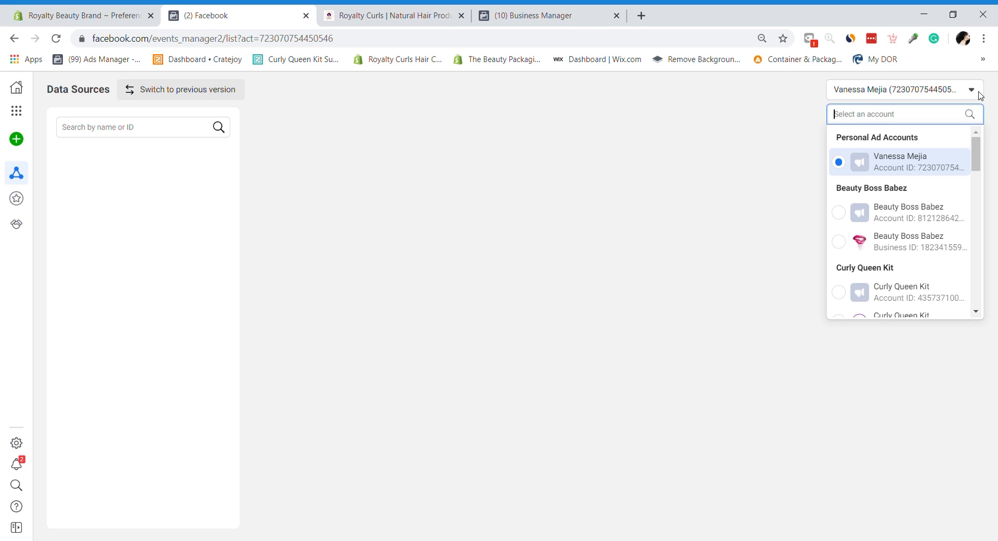
{"action": "left_click_drag", "start_coordinate": [977, 151], "coordinate": [988, 253]}
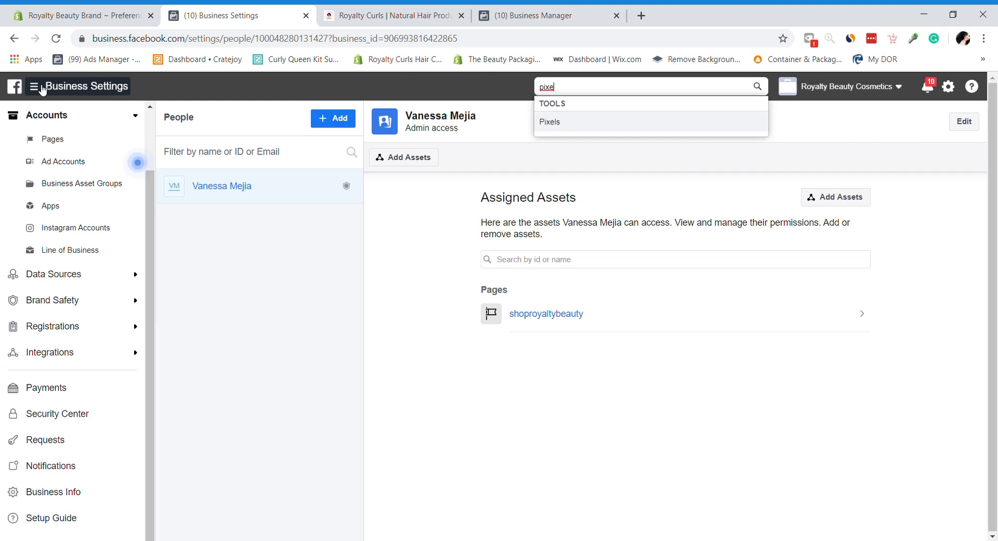
{"action": "left_click", "coordinate": [42, 88]}
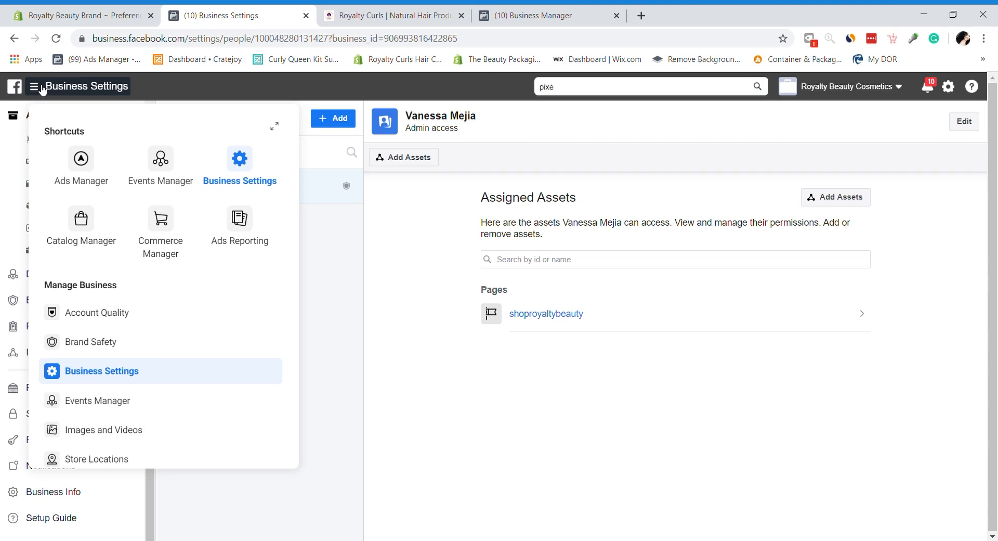
{"action": "left_click", "coordinate": [35, 91]}
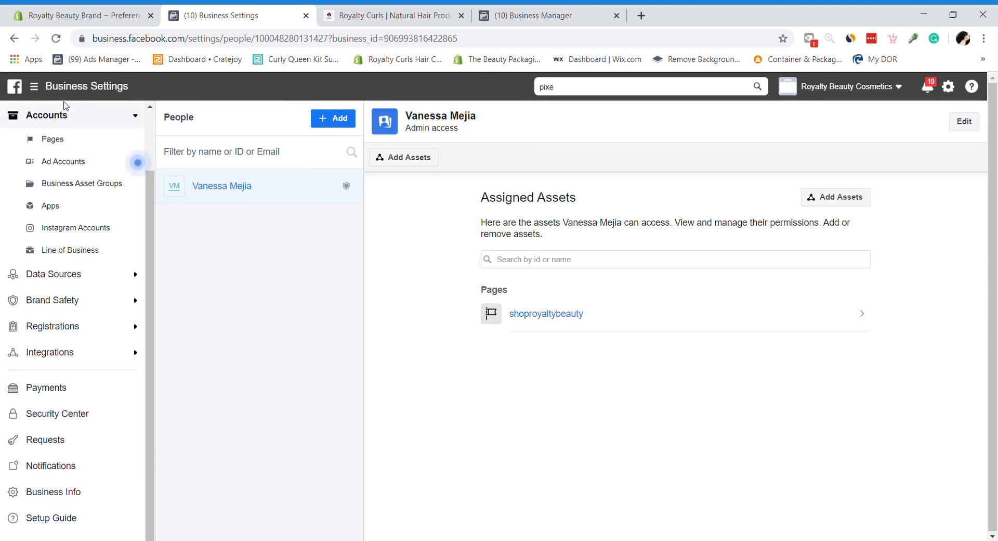
{"action": "left_click", "coordinate": [36, 92]}
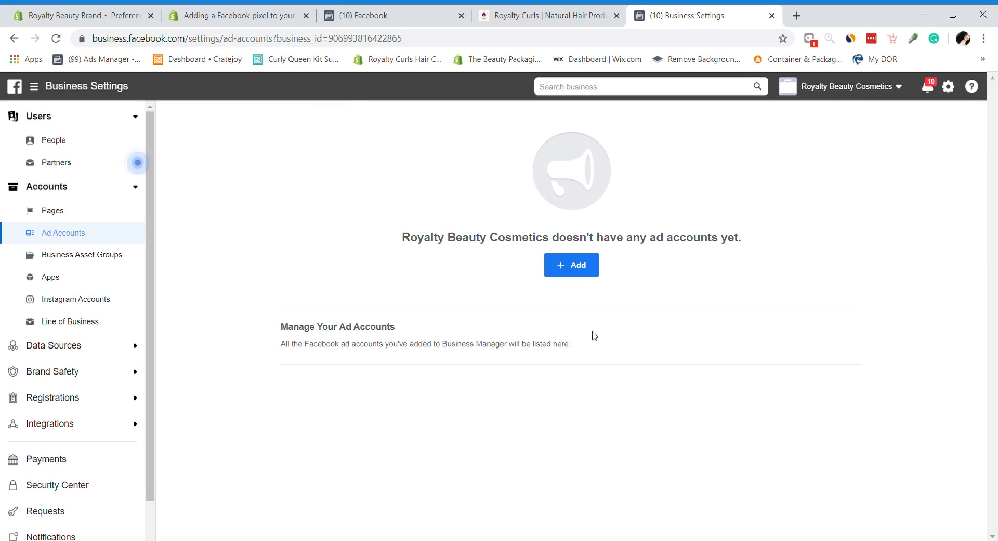
Step: Create a new ad account named 'Royalty Beauty Brand' for this business
{"action": "left_click", "coordinate": [575, 274]}
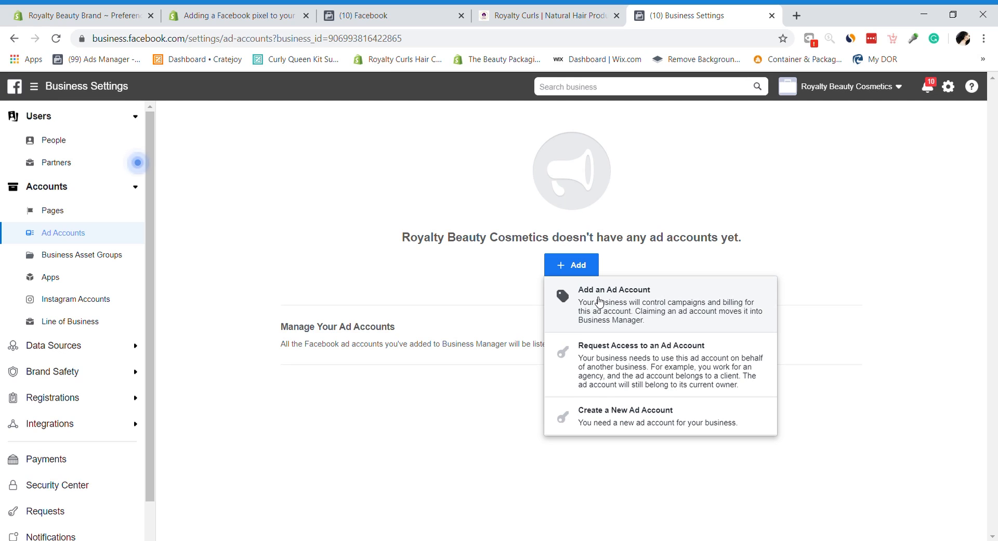
{"action": "left_click", "coordinate": [625, 425]}
{"action": "double_click", "coordinate": [491, 361]}
{"action": "left_click", "coordinate": [493, 372]}
{"action": "type", "text": "Royalty Bea"}
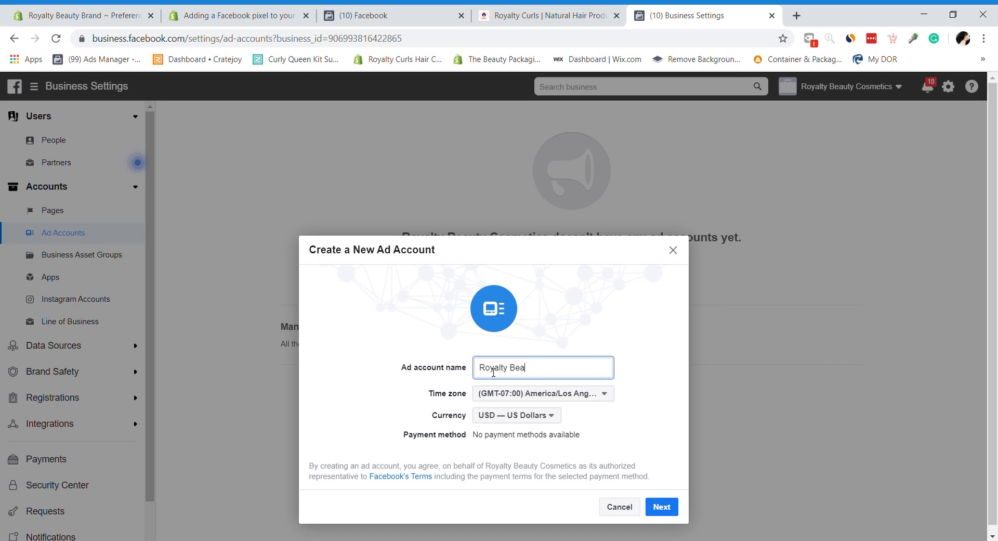
{"action": "type", "text": "uty Brand"}
{"action": "left_click", "coordinate": [661, 506]}
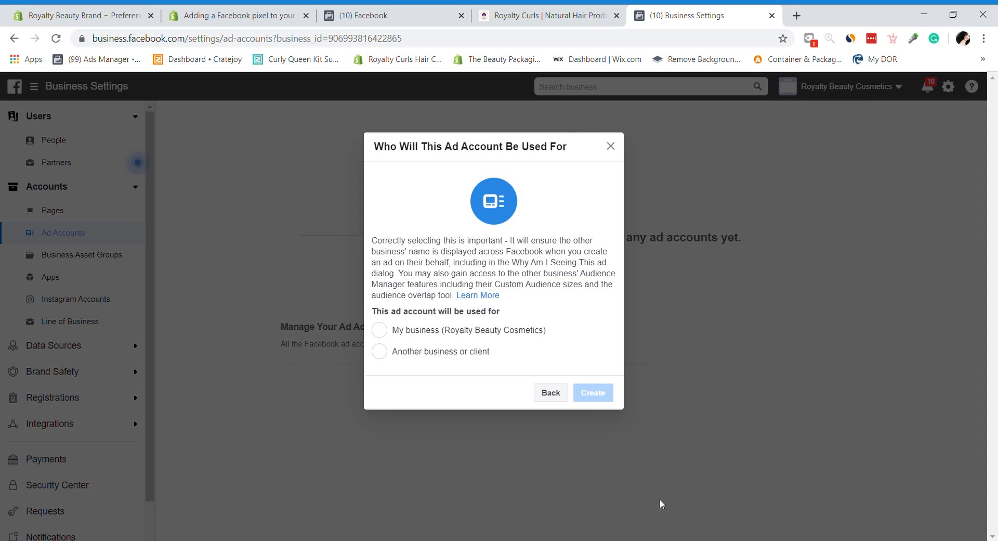
{"action": "left_click", "coordinate": [463, 337]}
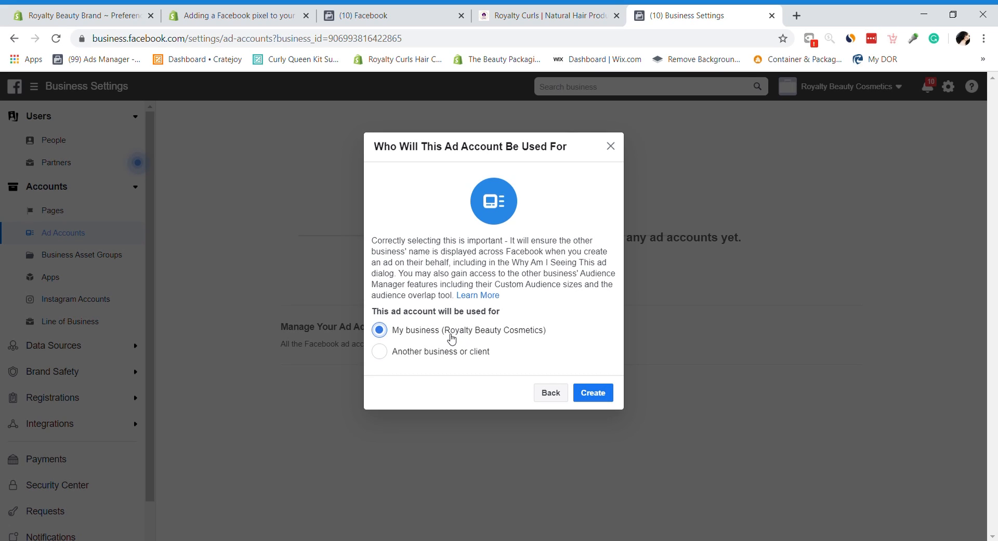
{"action": "left_click", "coordinate": [598, 392]}
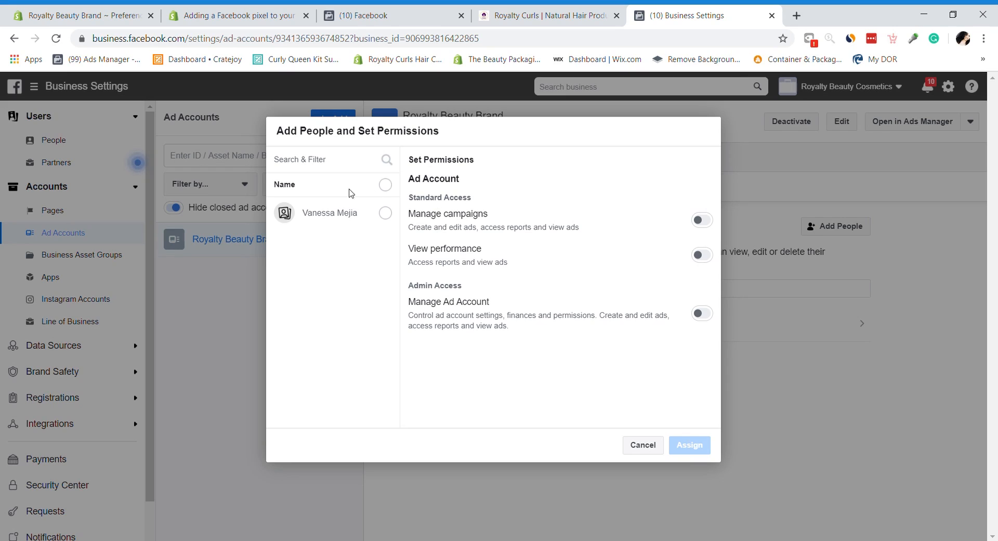
Step: Assign the business admin campaign management and Manage Ad Account permissions, then close the confirmation
{"action": "left_click", "coordinate": [385, 213]}
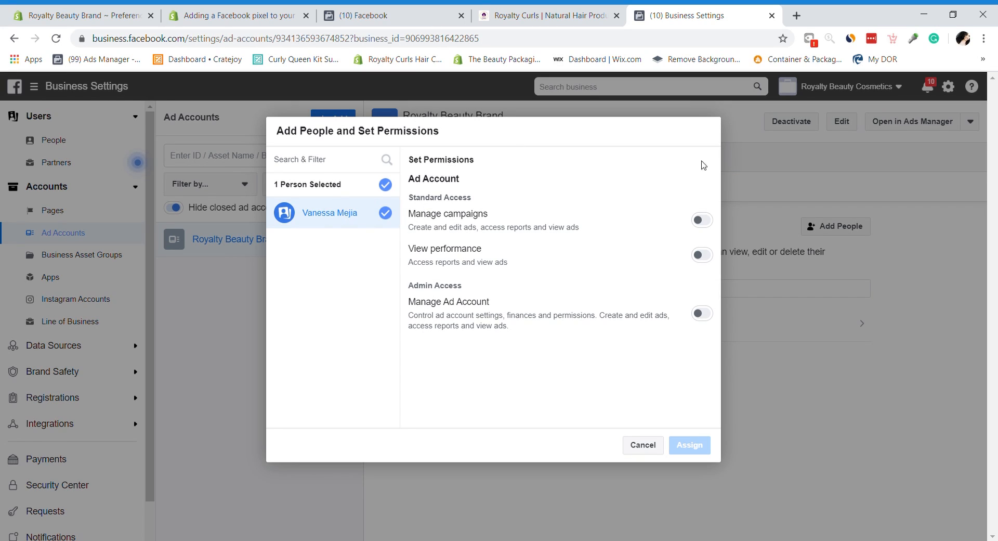
{"action": "left_click", "coordinate": [702, 222]}
{"action": "left_click", "coordinate": [704, 317]}
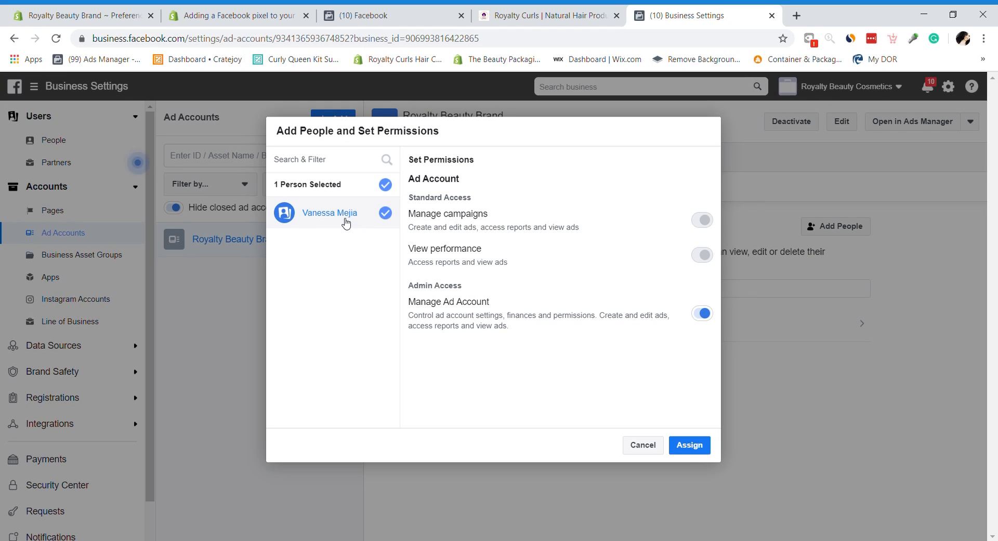
{"action": "left_click", "coordinate": [690, 446]}
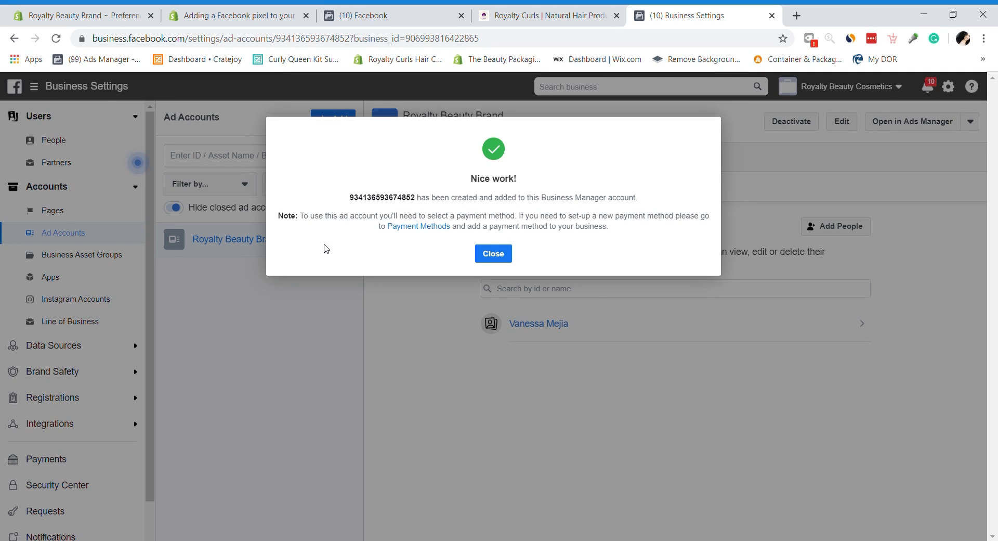
{"action": "left_click", "coordinate": [495, 257]}
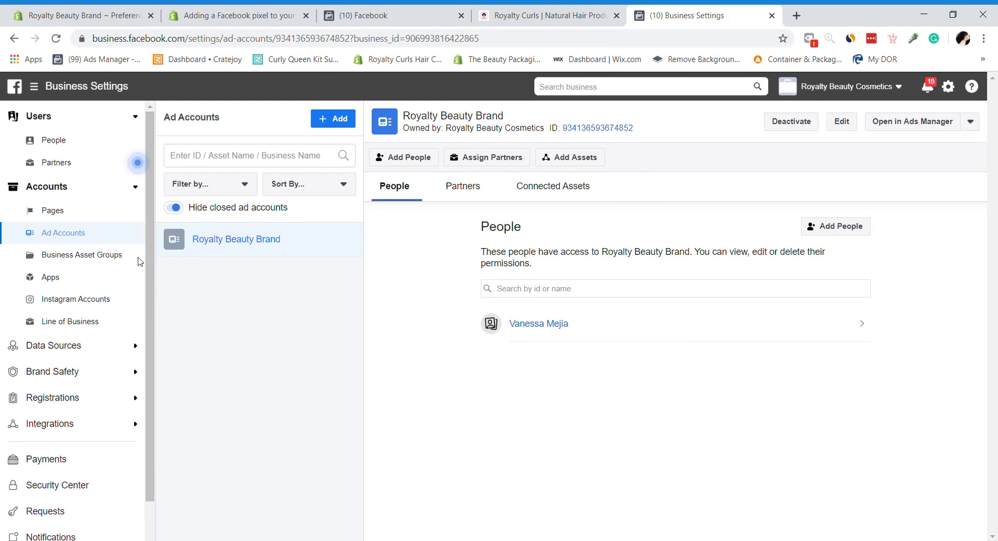
Step: Go to the business's Data Sources > Pixels settings page
{"action": "left_click", "coordinate": [546, 325]}
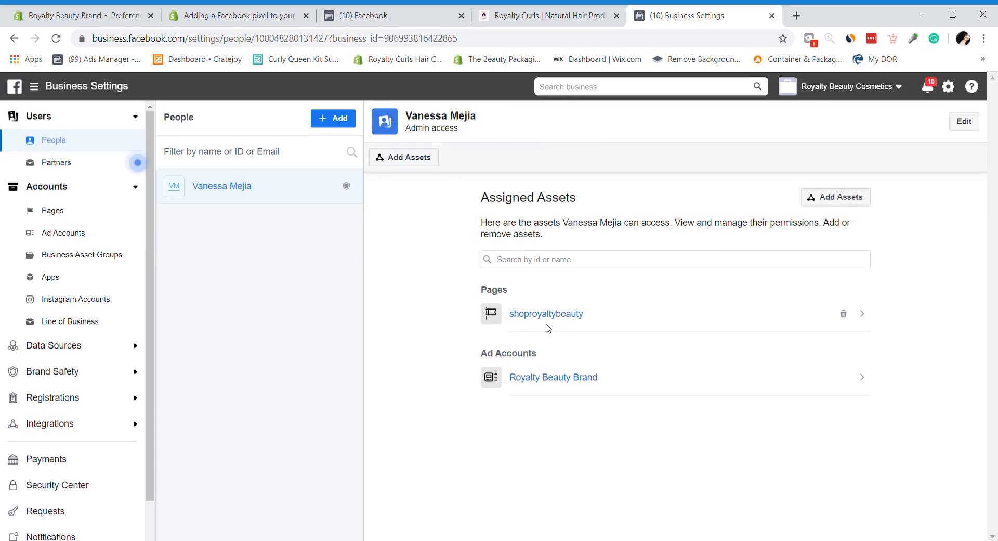
{"action": "left_click", "coordinate": [577, 378]}
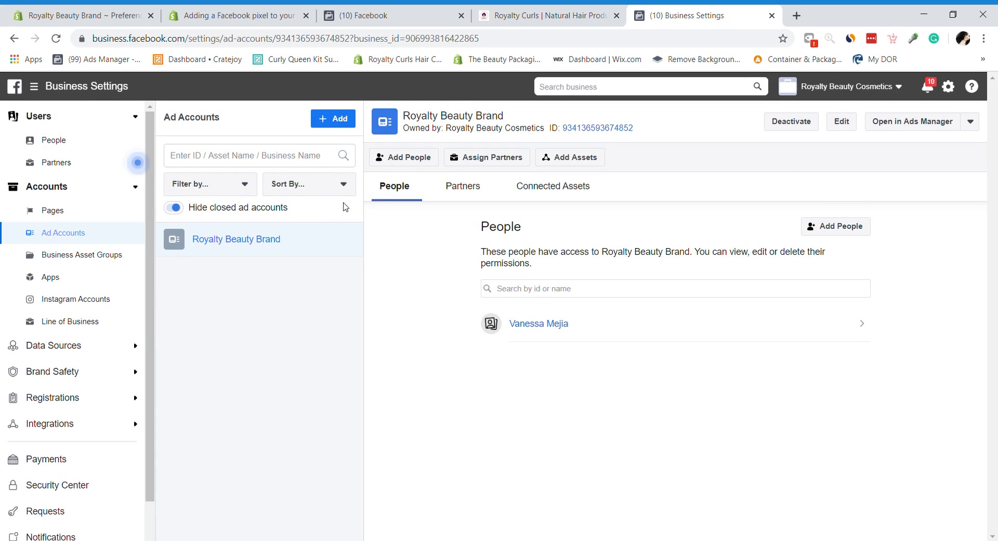
{"action": "left_click", "coordinate": [89, 423]}
{"action": "left_click", "coordinate": [89, 423]}
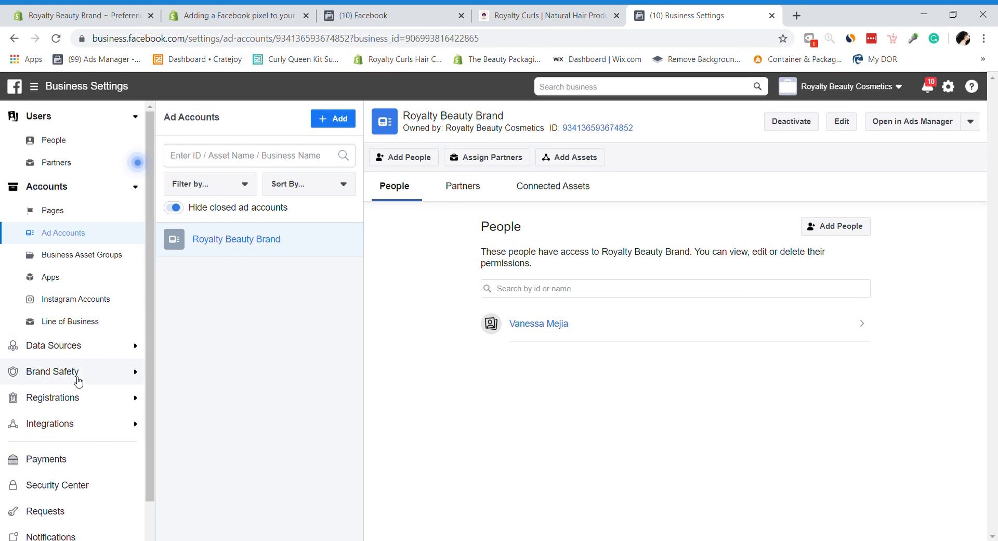
{"action": "left_click", "coordinate": [74, 356]}
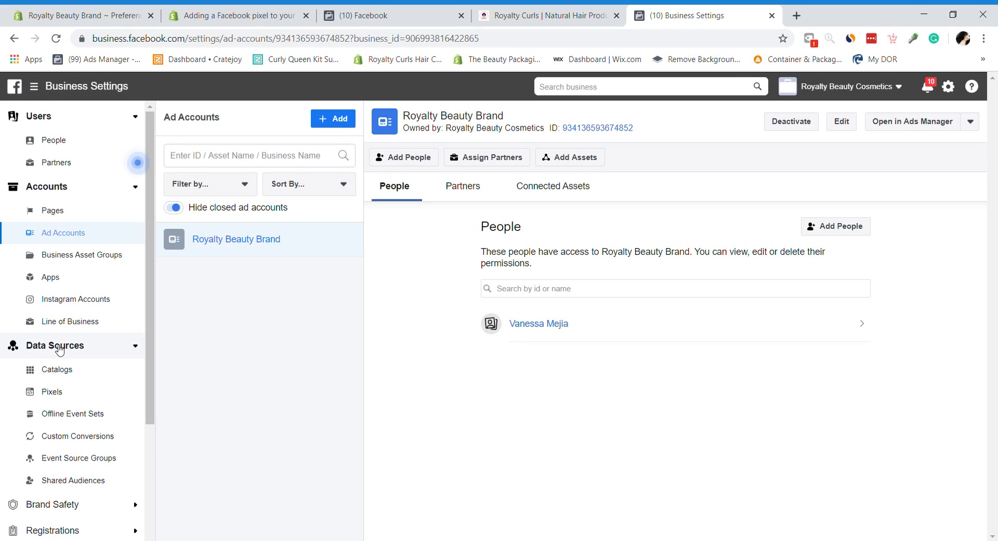
{"action": "left_click", "coordinate": [53, 393]}
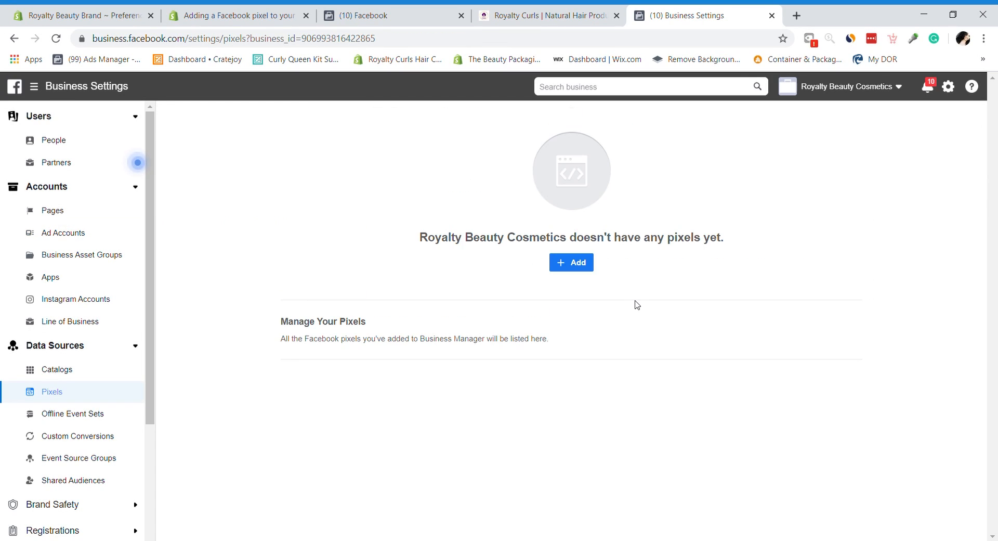
{"action": "left_click", "coordinate": [576, 265]}
{"action": "left_click", "coordinate": [323, 274]}
{"action": "type", "text": "Roy"}
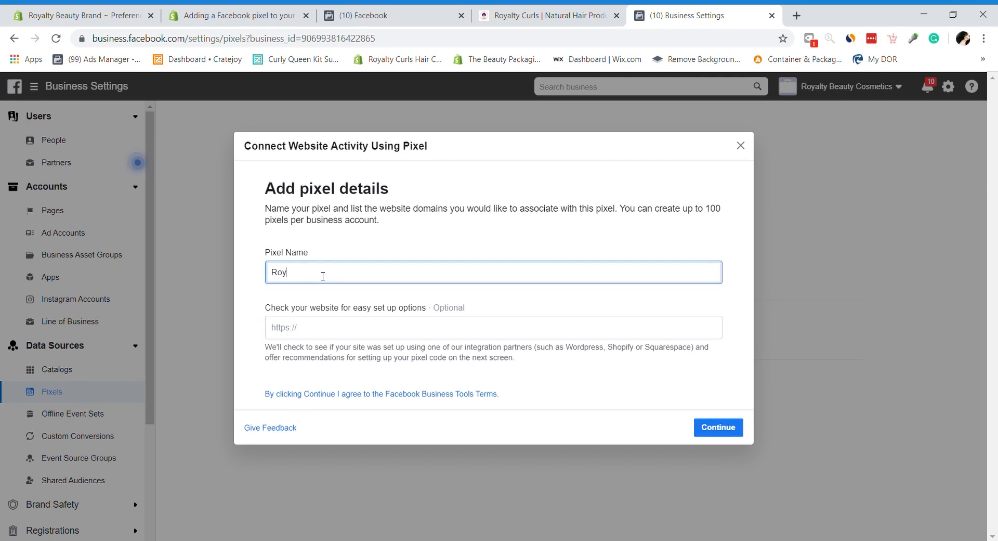
{"action": "type", "text": "alty Beauty Brand"}
{"action": "left_click", "coordinate": [334, 335]}
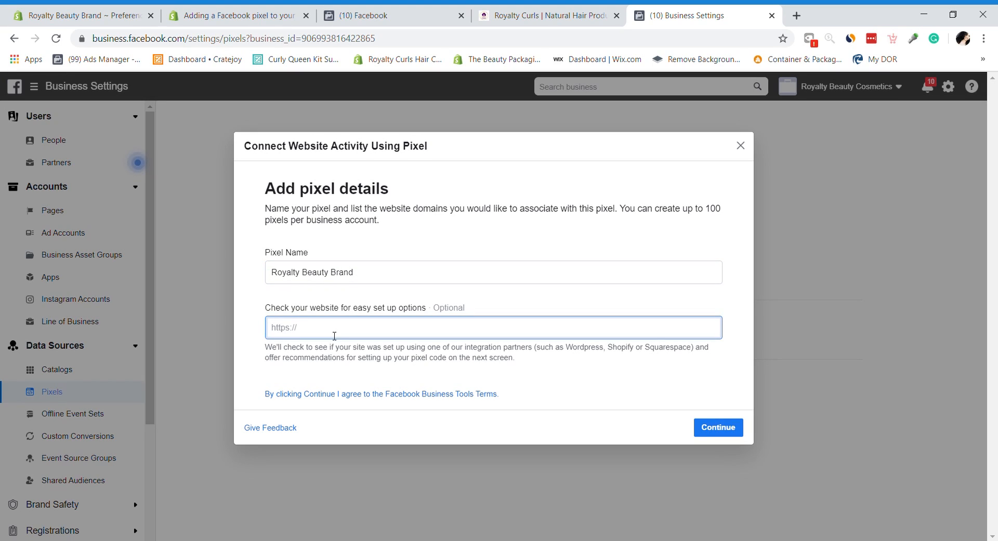
{"action": "type", "text": "ht"}
{"action": "key", "text": "BackSpace"}
{"action": "key", "text": "BackSpace"}
{"action": "key", "text": "BackSpace"}
{"action": "key", "text": "BackSpace"}
{"action": "type", "text": "http://royalt"}
{"action": "key", "text": "BackSpace"}
{"action": "key", "text": "BackSpace"}
{"action": "key", "text": "BackSpace"}
{"action": "key", "text": "BackSpace"}
{"action": "type", "text": "beautybrnd"}
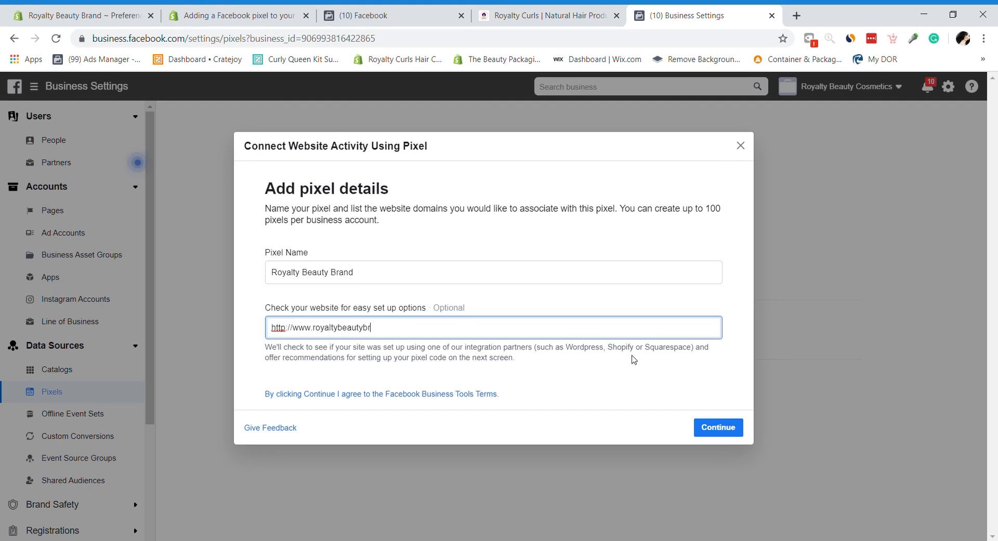
{"action": "type", "text": "nd.com"}
{"action": "left_click", "coordinate": [733, 435]}
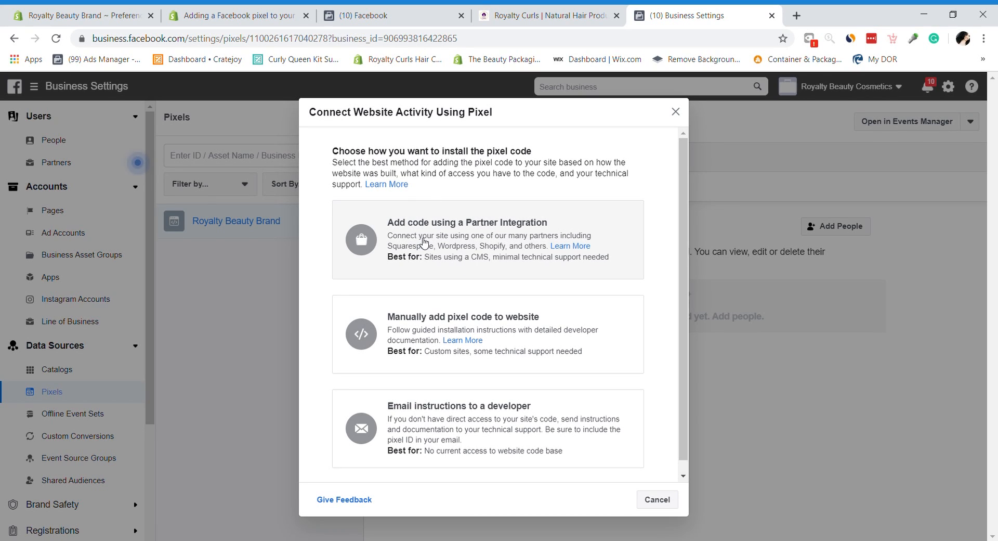
Step: Enter royaltybeautybrand.com as an existing domain to connect in Shopify's Domains settings
{"action": "left_click", "coordinate": [237, 15]}
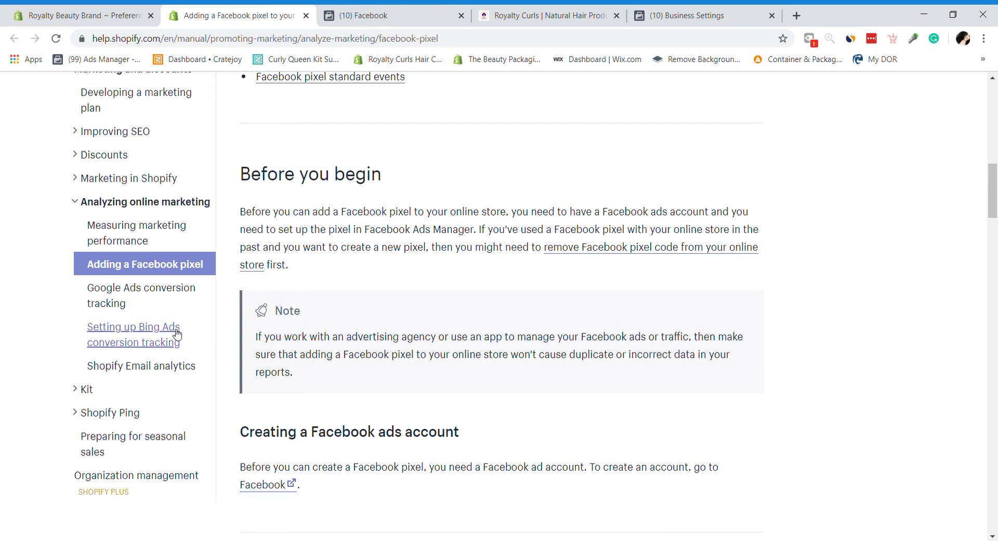
{"action": "left_click", "coordinate": [73, 15]}
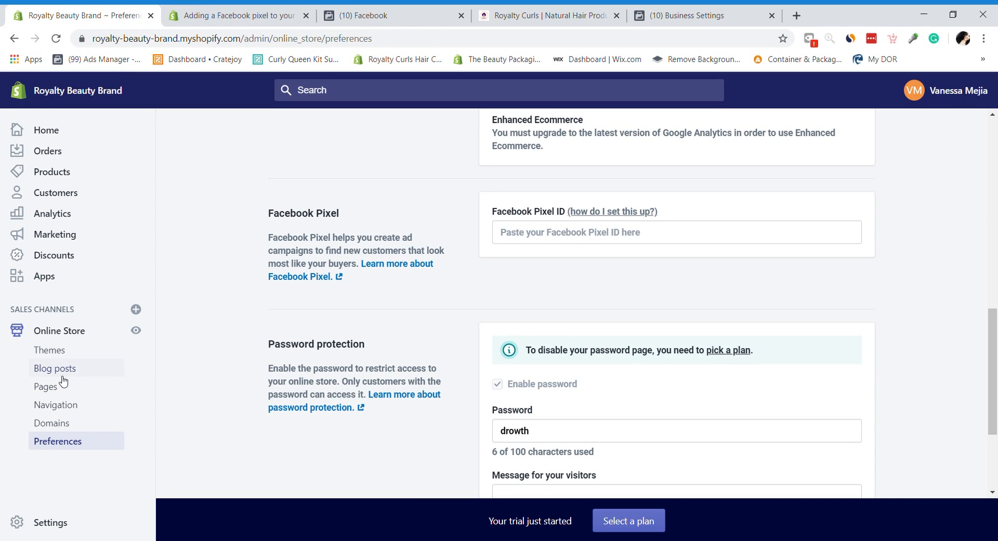
{"action": "left_click", "coordinate": [63, 425]}
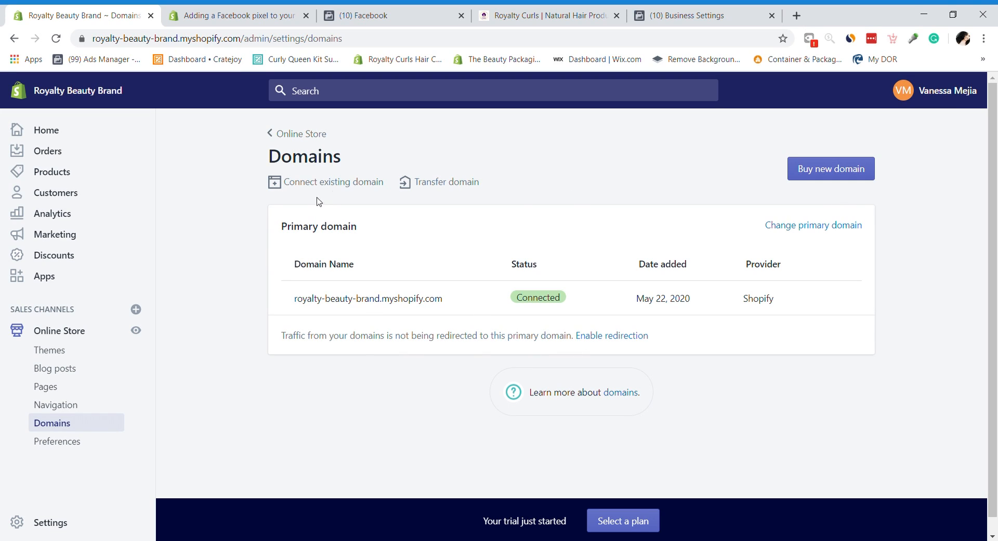
{"action": "left_click", "coordinate": [345, 187]}
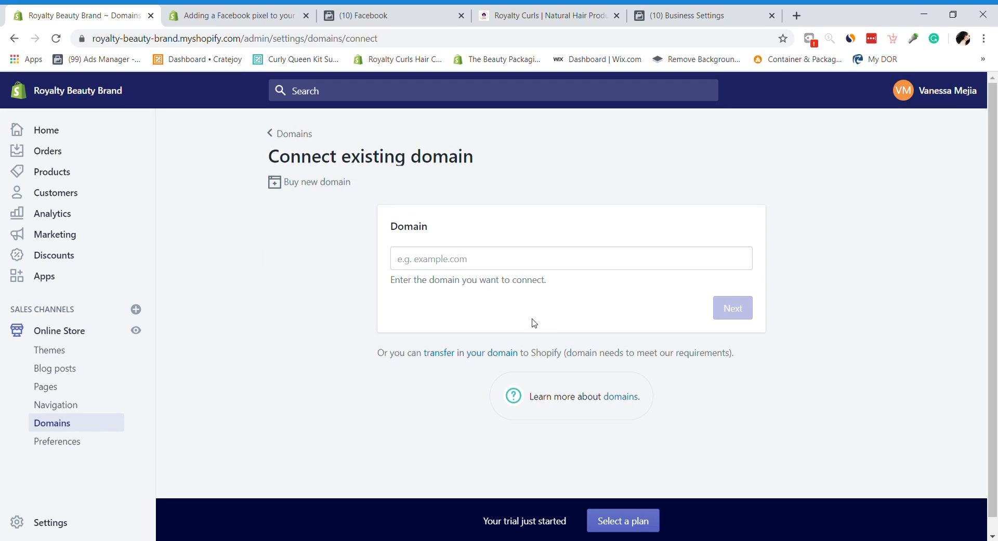
{"action": "left_click", "coordinate": [427, 256]}
{"action": "type", "text": "r"}
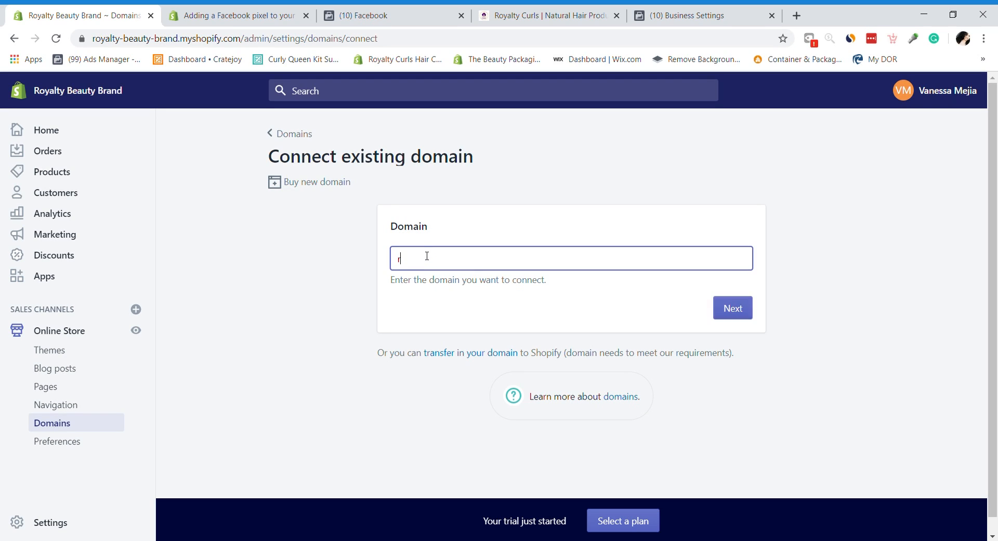
{"action": "type", "text": "oyaltybeautybrand.com"}
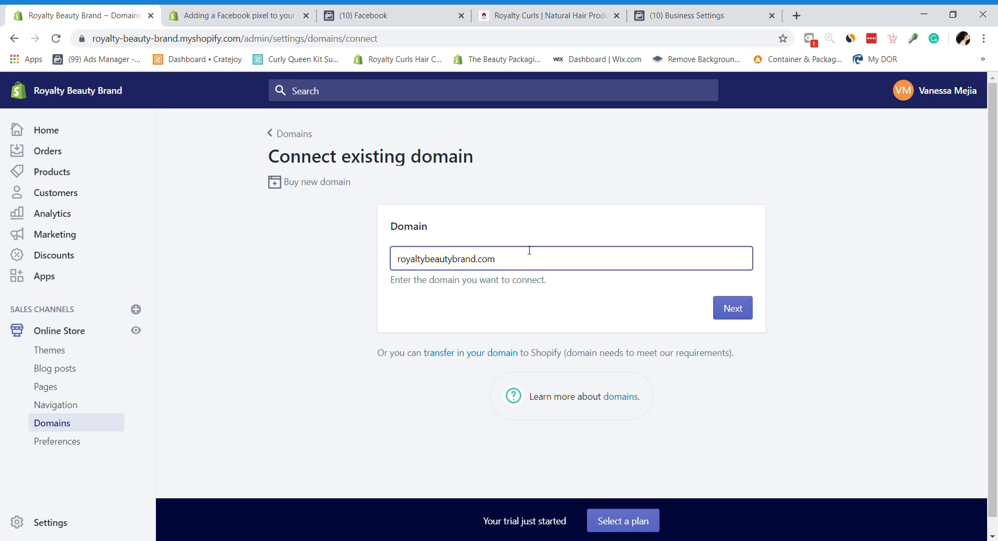
{"action": "left_click", "coordinate": [738, 314]}
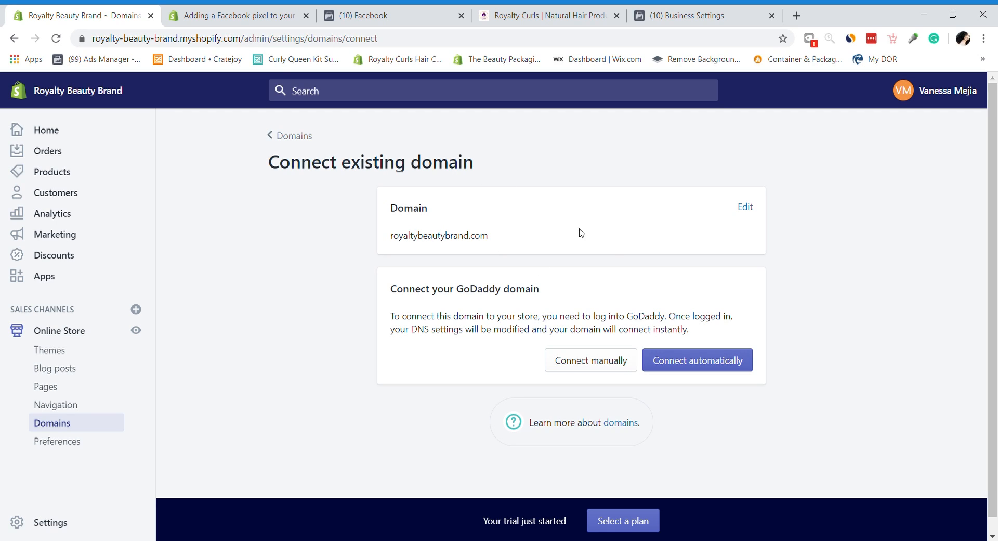
Step: Connect the GoDaddy domain automatically, then return to Facebook's pixel installation options
{"action": "left_click", "coordinate": [724, 366]}
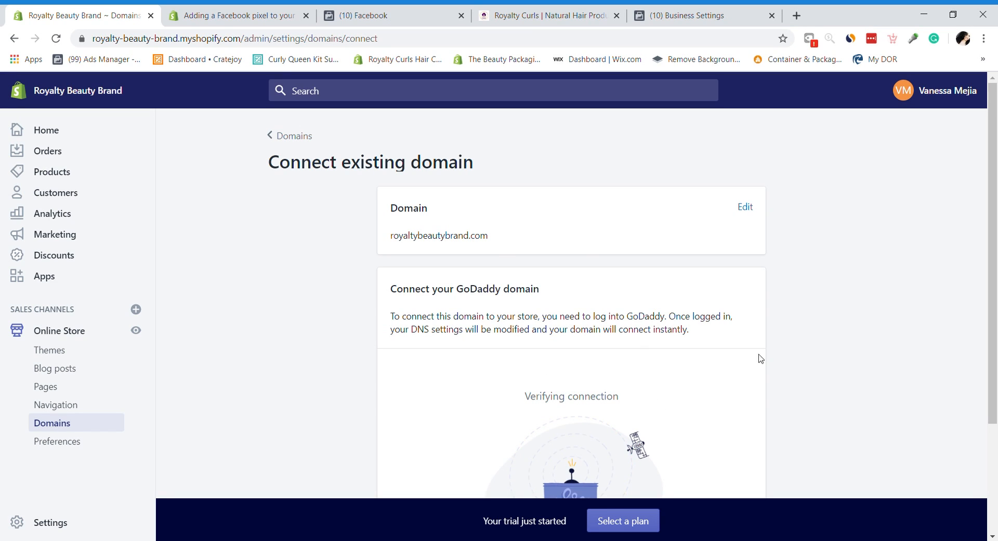
{"action": "left_click_drag", "start_coordinate": [992, 252], "coordinate": [996, 359]}
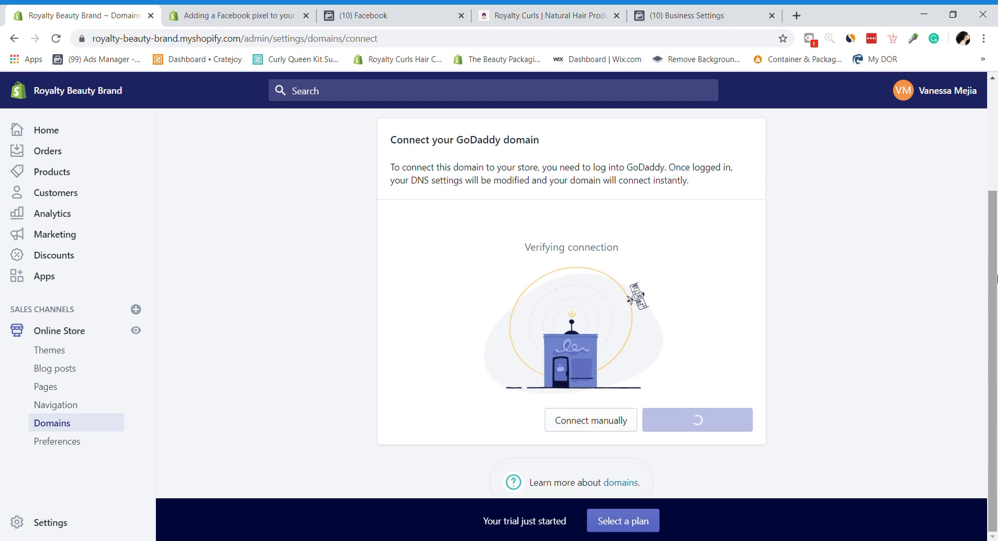
{"action": "left_click_drag", "start_coordinate": [994, 281], "coordinate": [994, 110]}
{"action": "scroll", "coordinate": [994, 110], "scroll_direction": "down", "scroll_amount": 3}
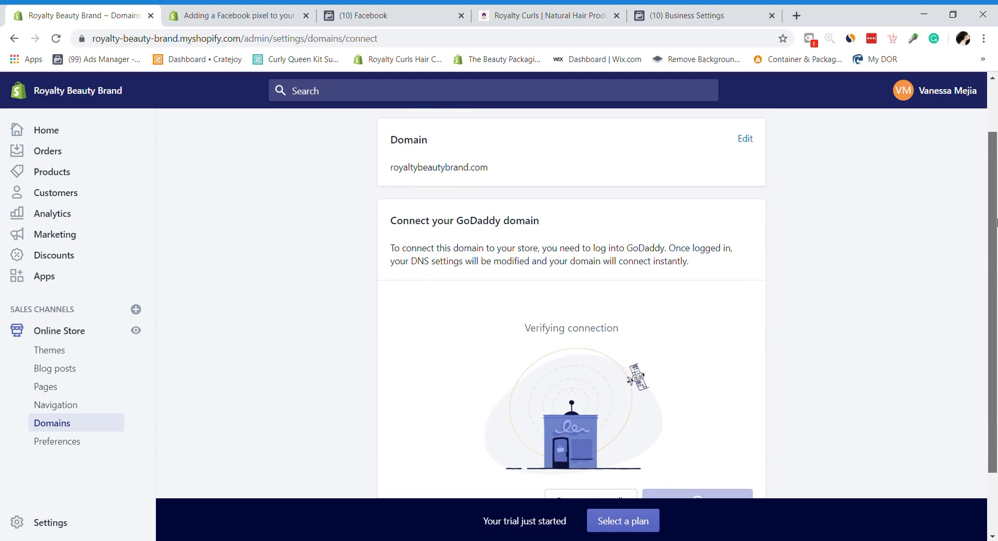
{"action": "left_click", "coordinate": [347, 9]}
{"action": "left_click", "coordinate": [730, 16]}
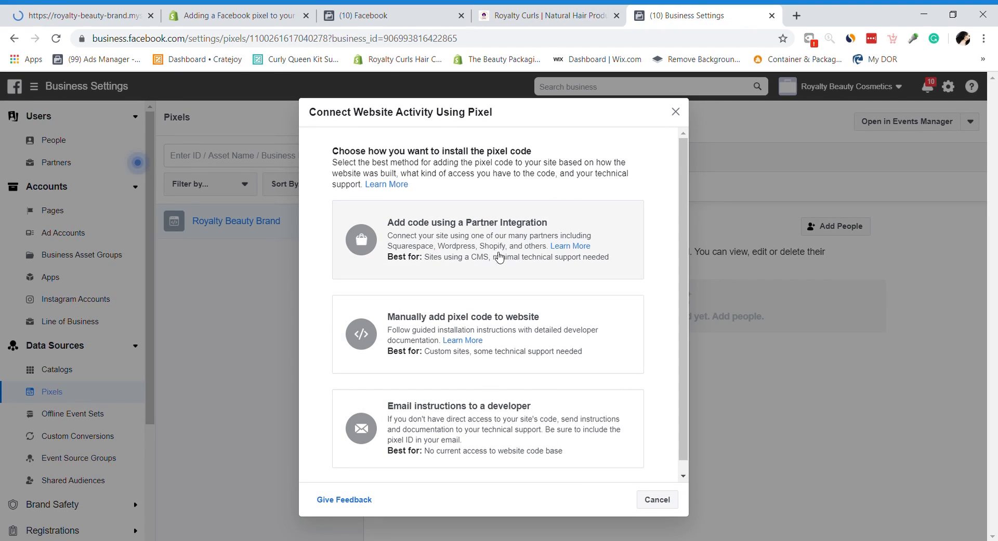
Step: Close the pixel help article, check the Shopify domain, then choose partner integration installation
{"action": "left_click", "coordinate": [226, 9]}
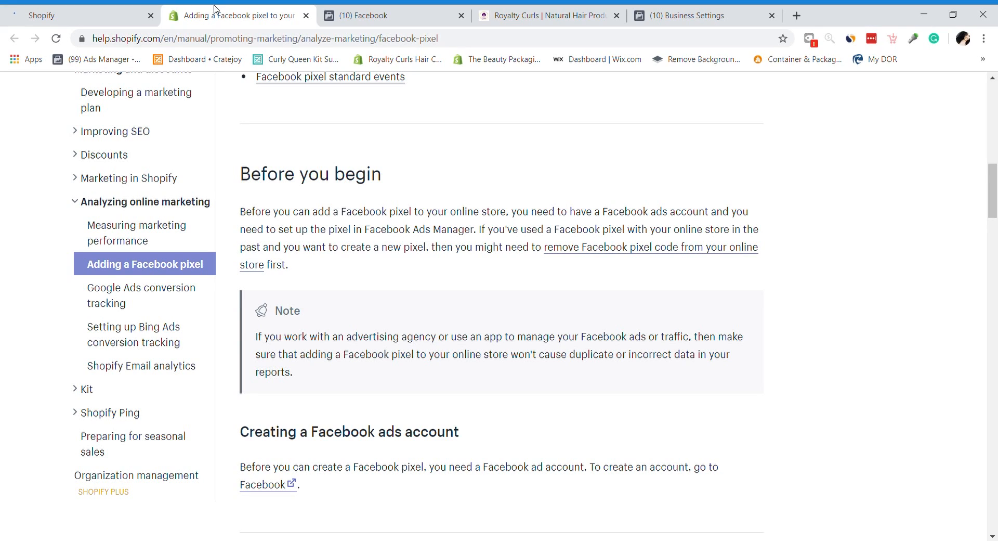
{"action": "left_click", "coordinate": [306, 17]}
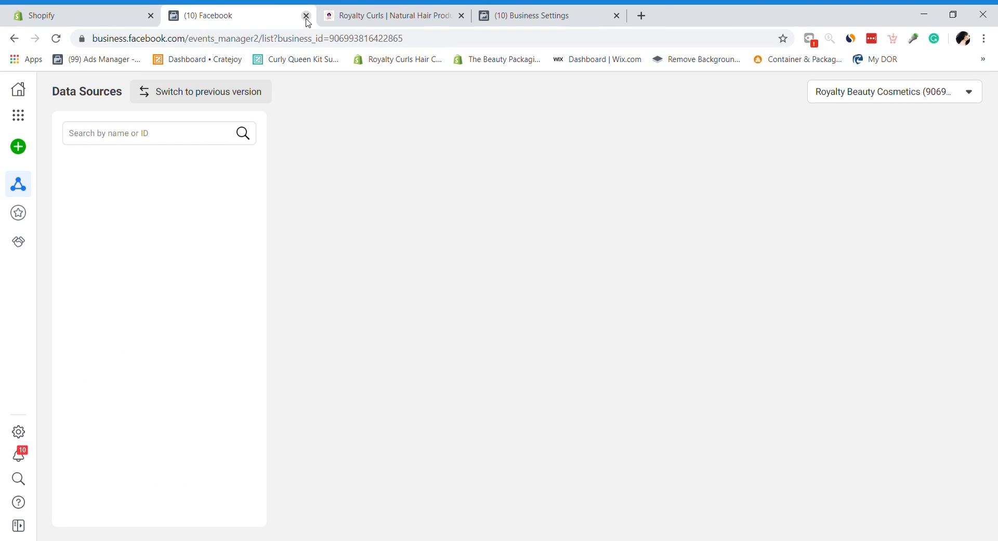
{"action": "left_click", "coordinate": [79, 10]}
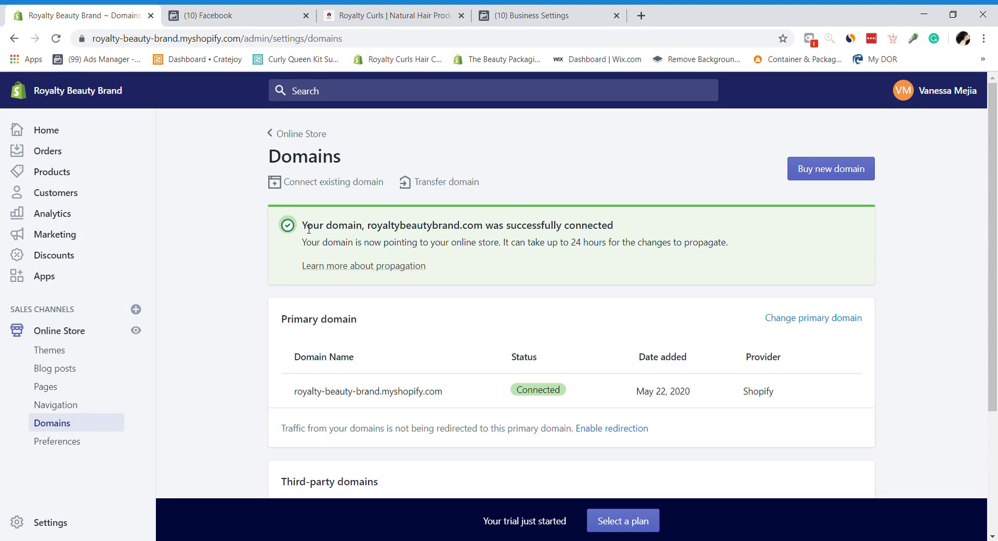
{"action": "scroll", "coordinate": [996, 387], "scroll_direction": "down", "scroll_amount": 3}
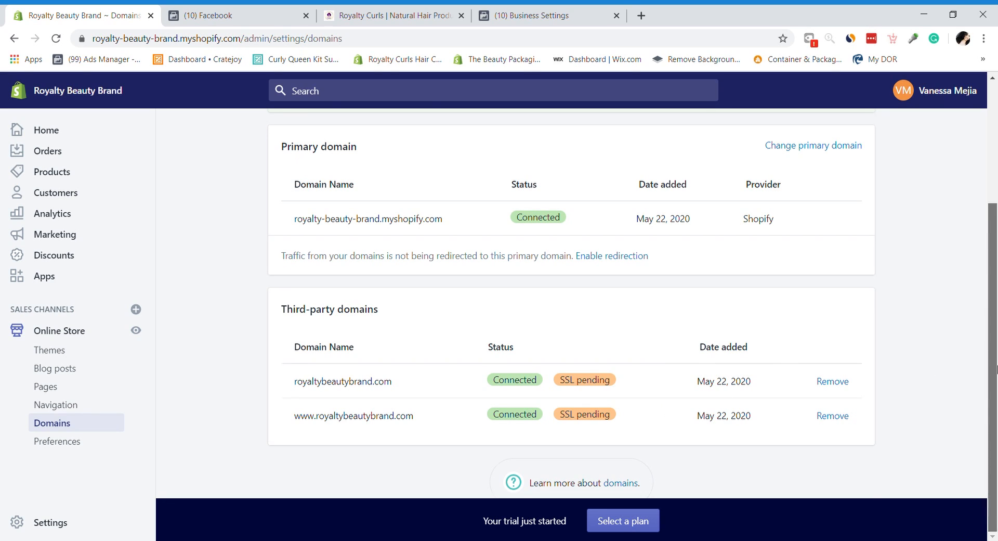
{"action": "scroll", "coordinate": [993, 364], "scroll_direction": "up", "scroll_amount": 3}
{"action": "left_click", "coordinate": [549, 15]}
{"action": "left_click", "coordinate": [500, 253]}
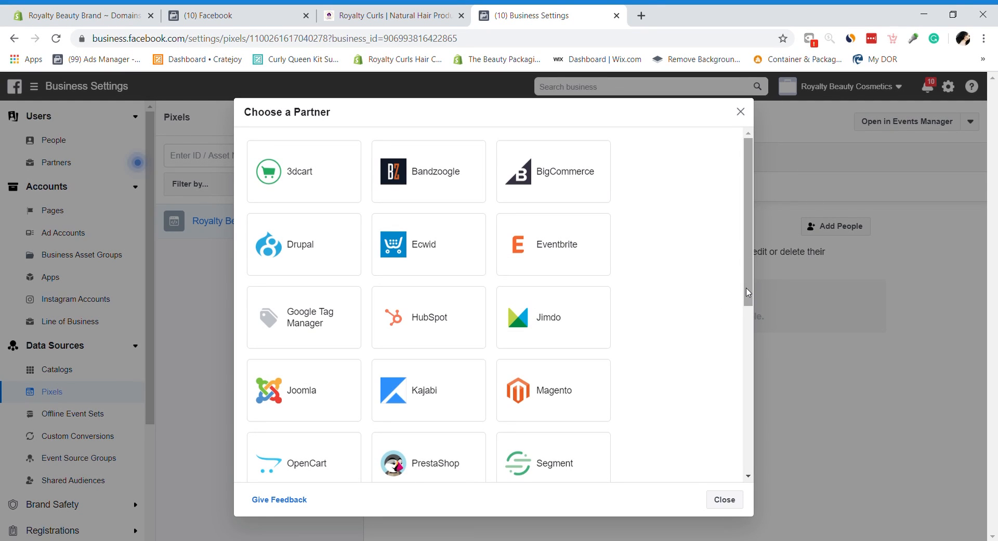
Step: Pick Shopify as the pixel partner, keep automatic advanced matching, and copy the pixel ID
{"action": "scroll", "coordinate": [772, 301], "scroll_direction": "down", "scroll_amount": 6}
{"action": "left_click", "coordinate": [298, 178]}
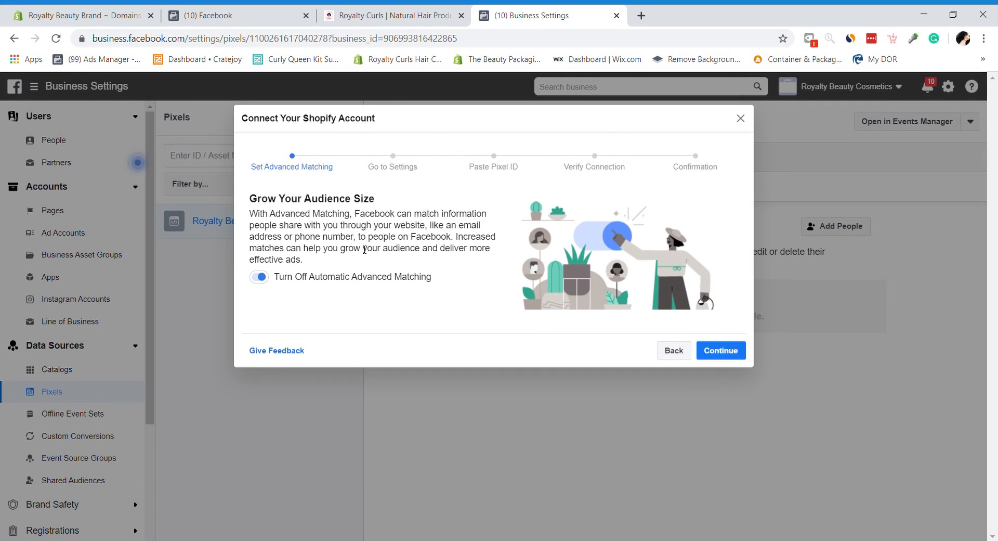
{"action": "left_click", "coordinate": [717, 351]}
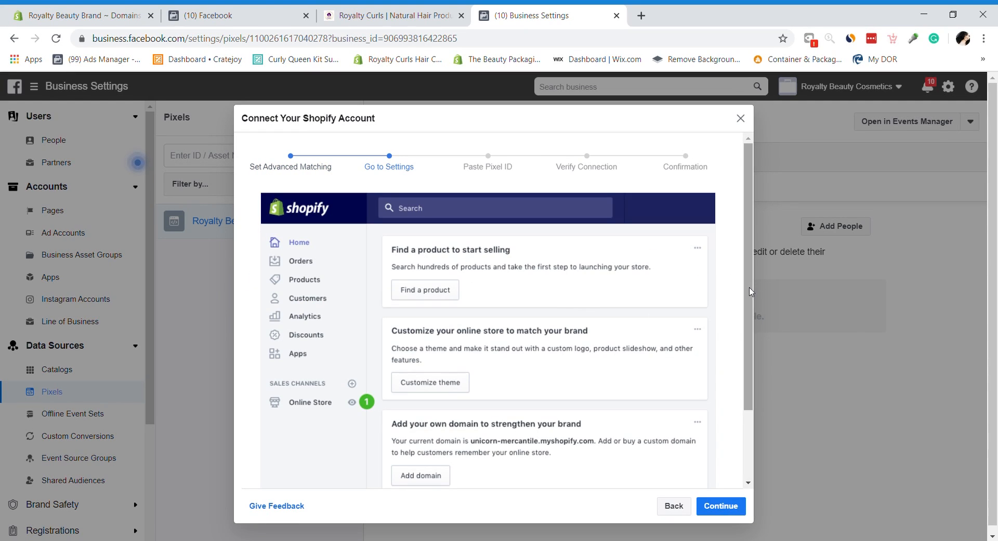
{"action": "scroll", "coordinate": [754, 454], "scroll_direction": "down", "scroll_amount": 2}
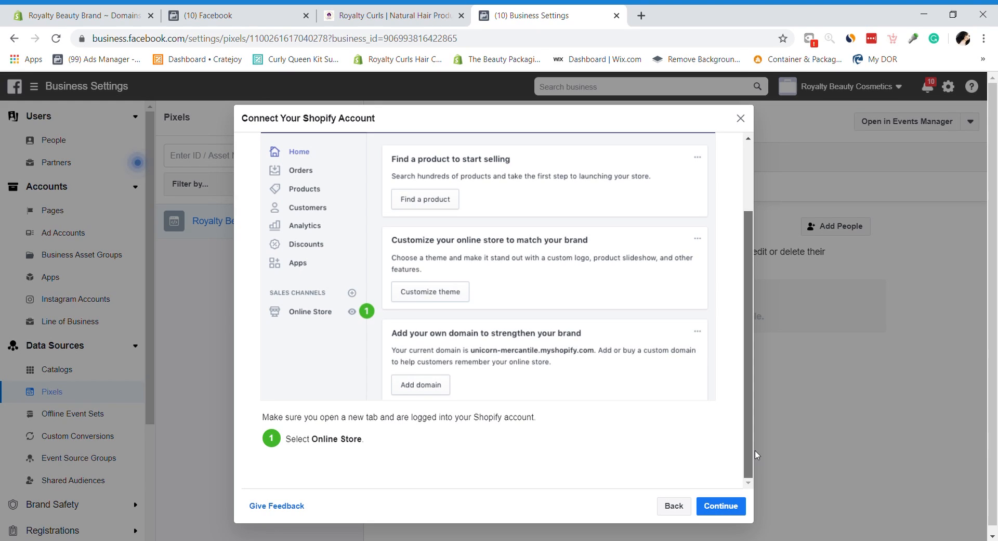
{"action": "left_click", "coordinate": [728, 506]}
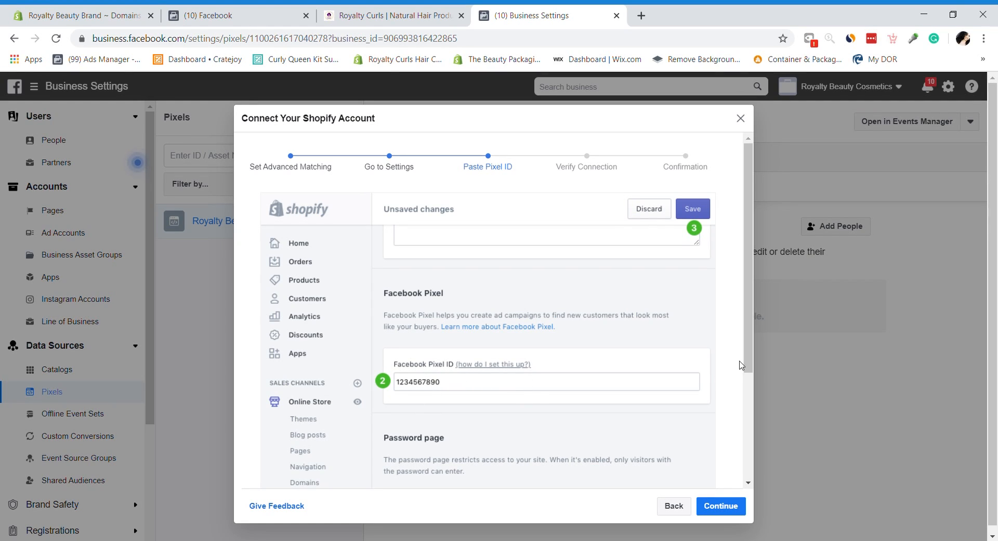
{"action": "left_click_drag", "start_coordinate": [749, 367], "coordinate": [758, 476]}
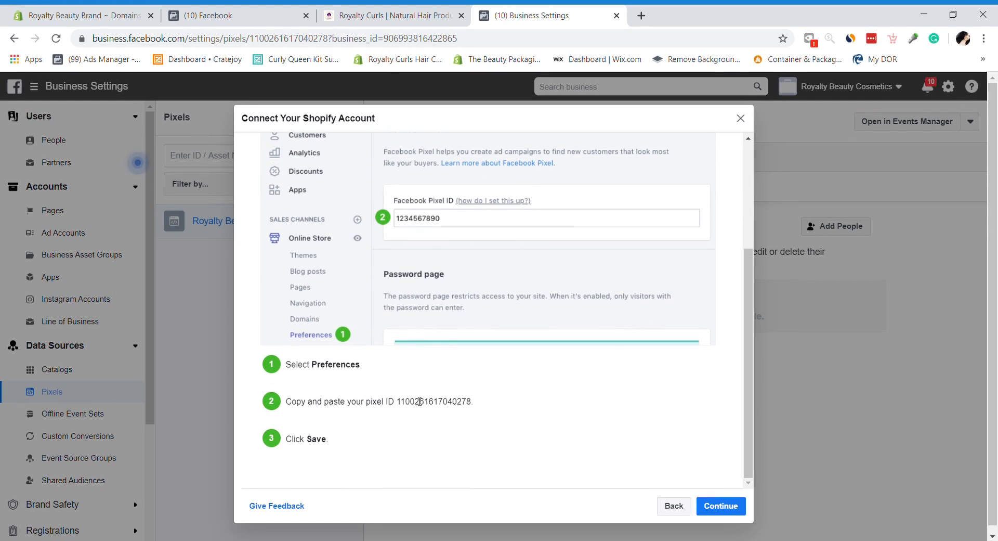
{"action": "double_click", "coordinate": [403, 403]}
{"action": "key", "text": "ctrl+c"}
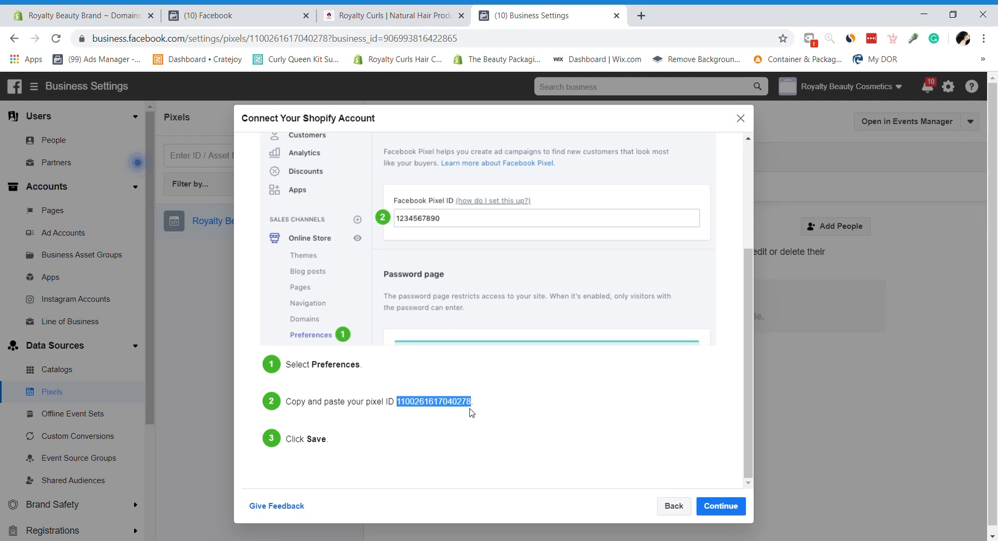
{"action": "left_click", "coordinate": [722, 507]}
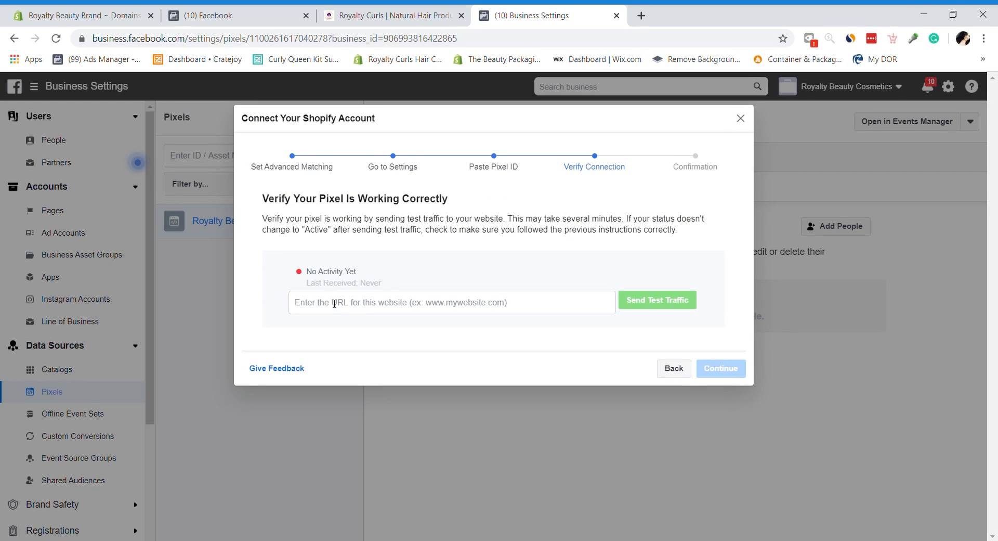
Step: Paste the copied pixel ID into Shopify's Facebook Pixel ID preference and save it
{"action": "left_click", "coordinate": [32, 9]}
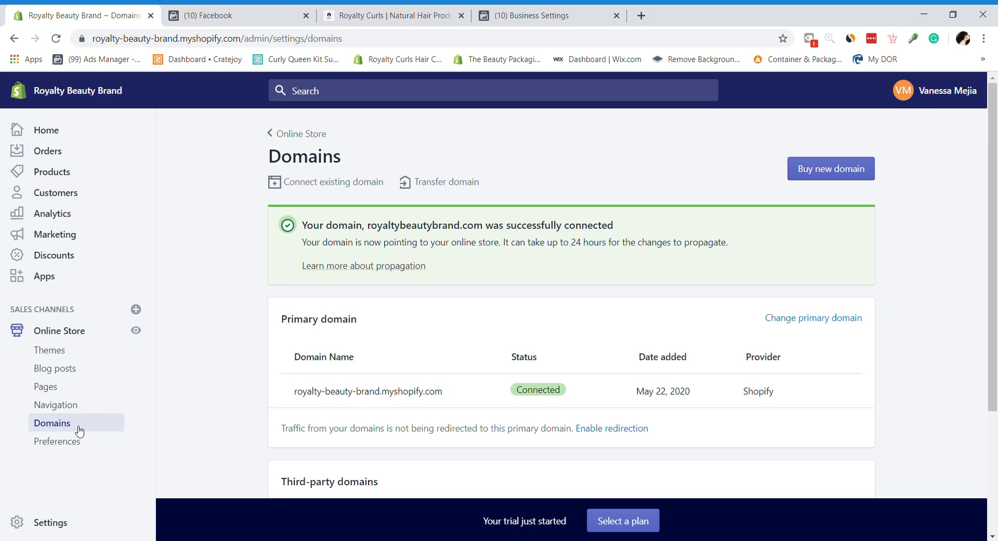
{"action": "left_click", "coordinate": [64, 410]}
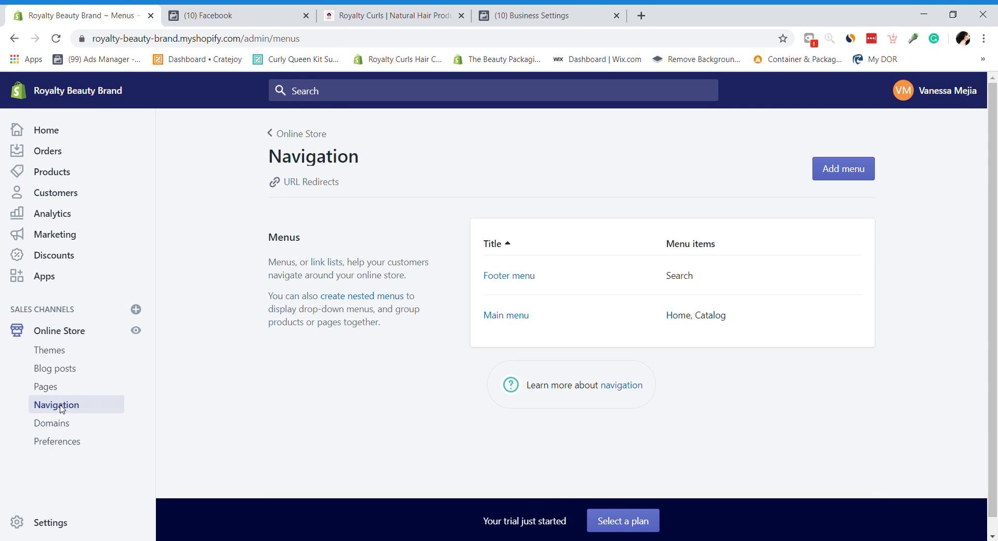
{"action": "left_click", "coordinate": [53, 389]}
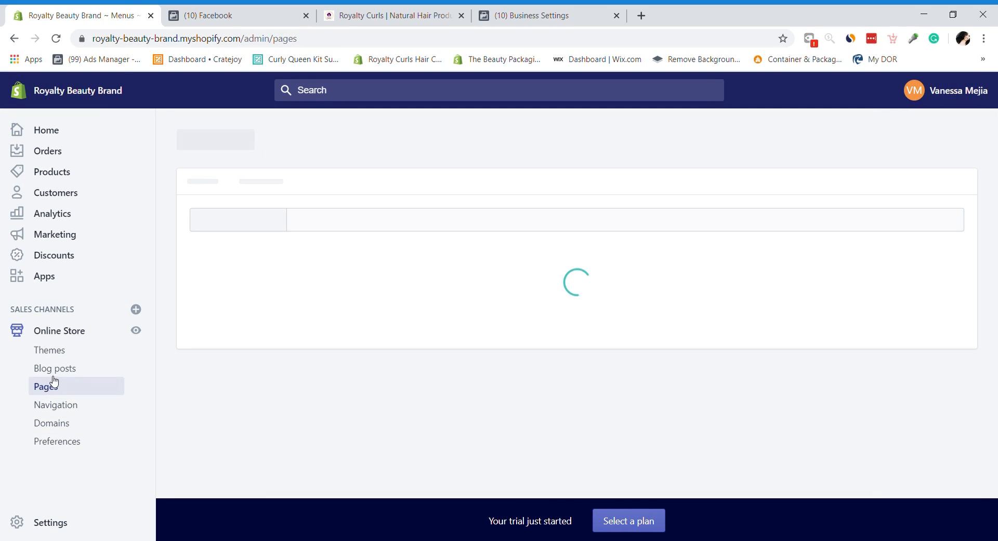
{"action": "left_click", "coordinate": [52, 331]}
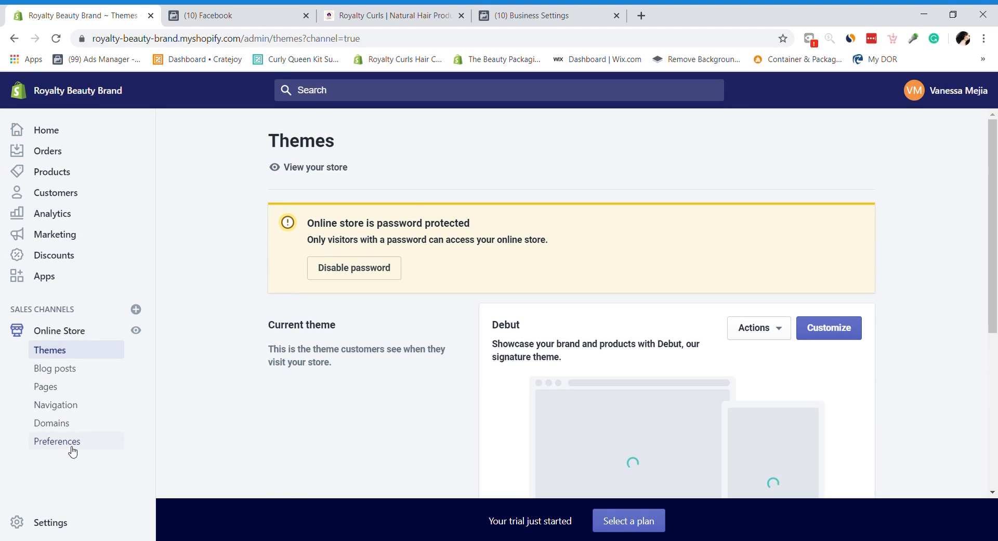
{"action": "left_click", "coordinate": [72, 447]}
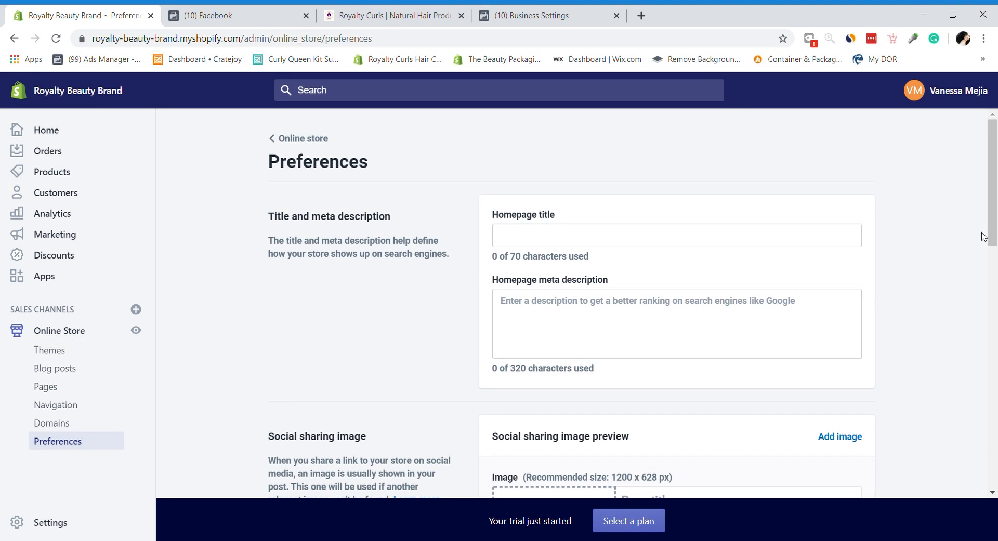
{"action": "scroll", "coordinate": [681, 295], "scroll_direction": "down", "scroll_amount": 10}
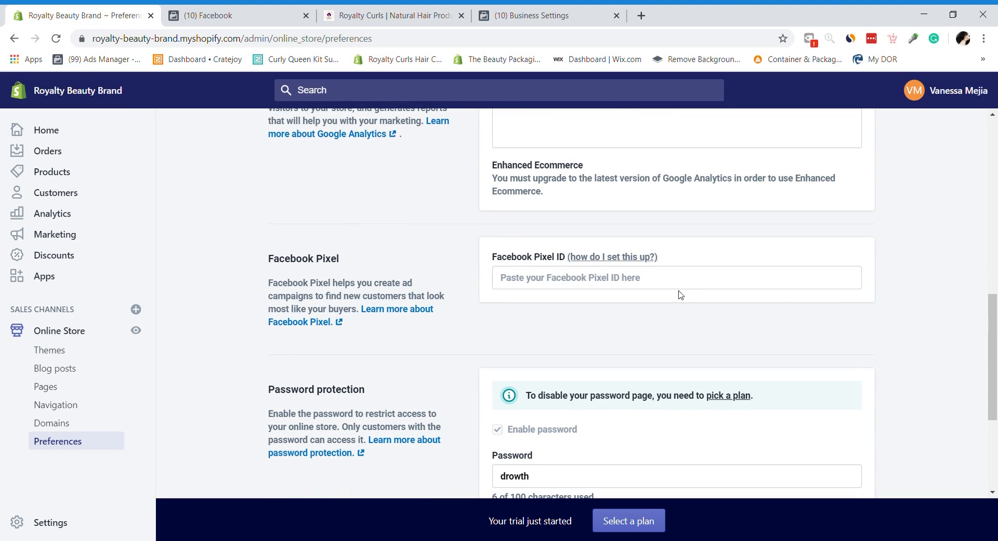
{"action": "left_click", "coordinate": [684, 289]}
{"action": "key", "text": "ctrl+v"}
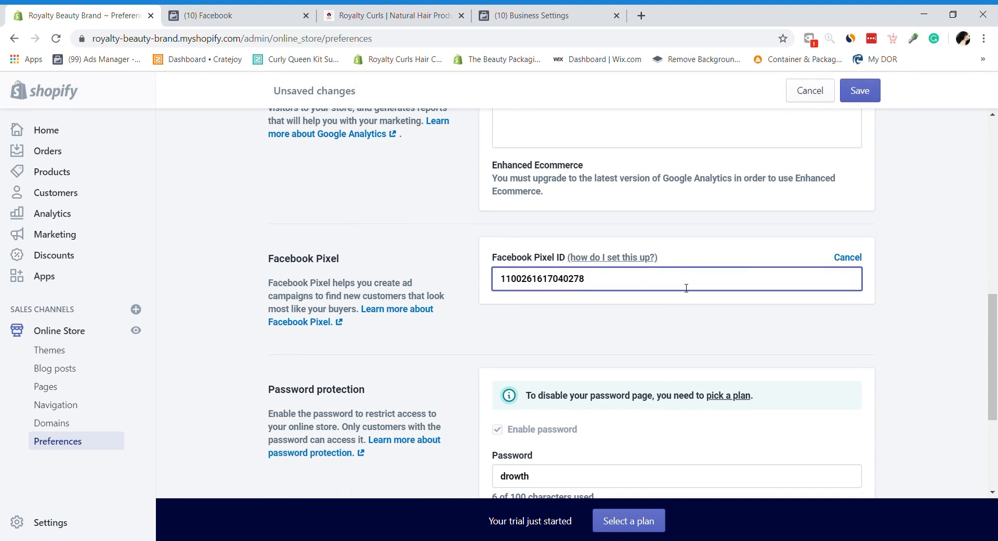
{"action": "left_click", "coordinate": [989, 329]}
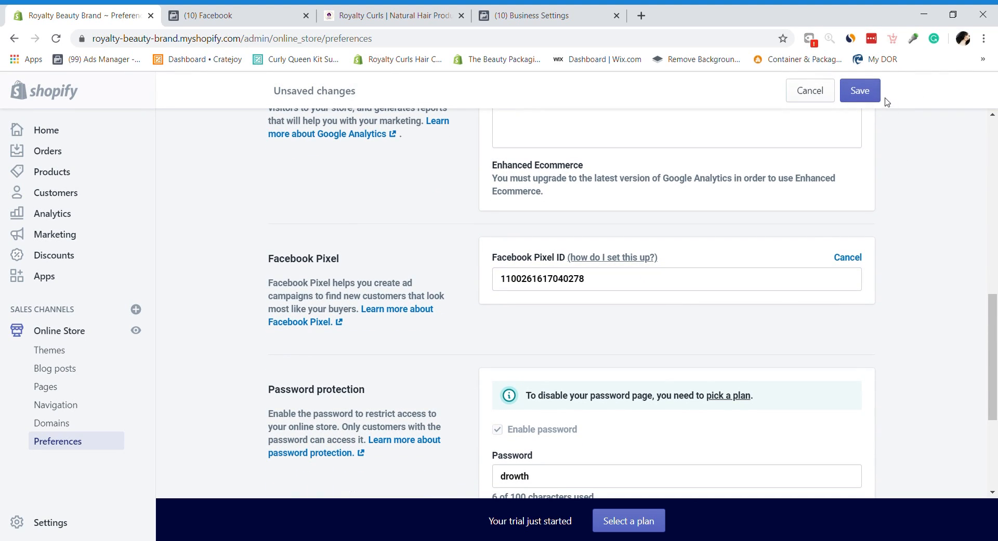
{"action": "left_click", "coordinate": [869, 86]}
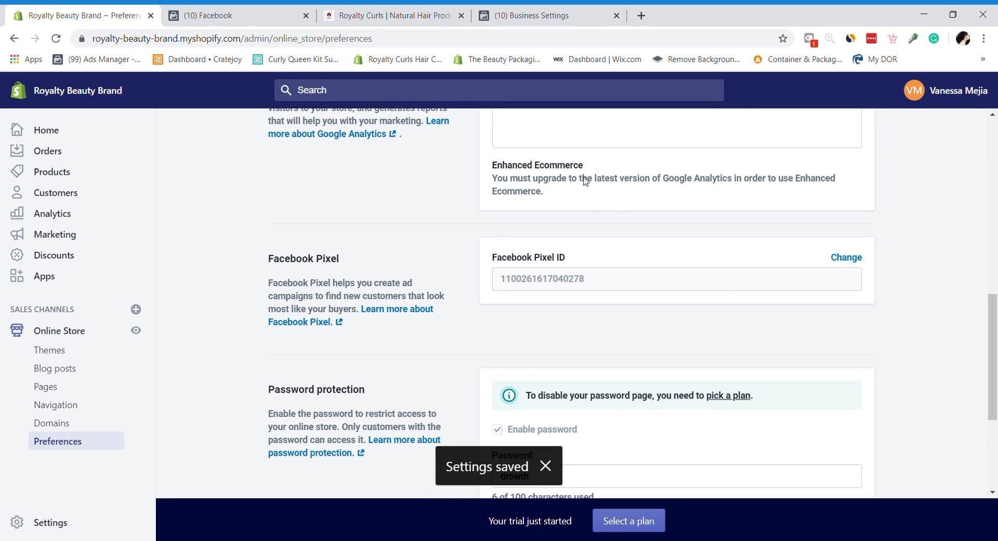
{"action": "left_click", "coordinate": [532, 11]}
{"action": "left_click", "coordinate": [405, 306]}
{"action": "type", "text": "www."}
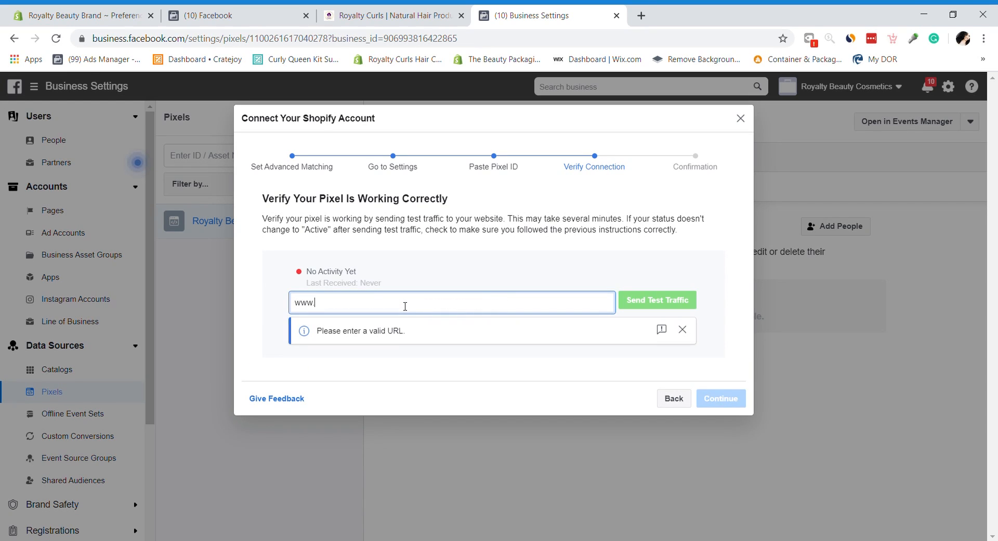
{"action": "type", "text": "royaltybea"}
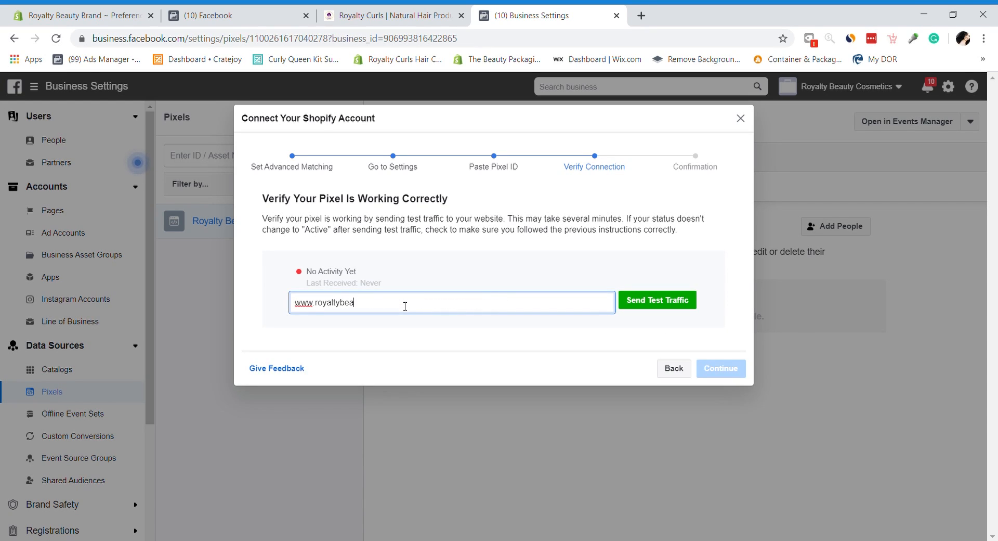
{"action": "type", "text": "utybrand.com"}
{"action": "left_click", "coordinate": [661, 300]}
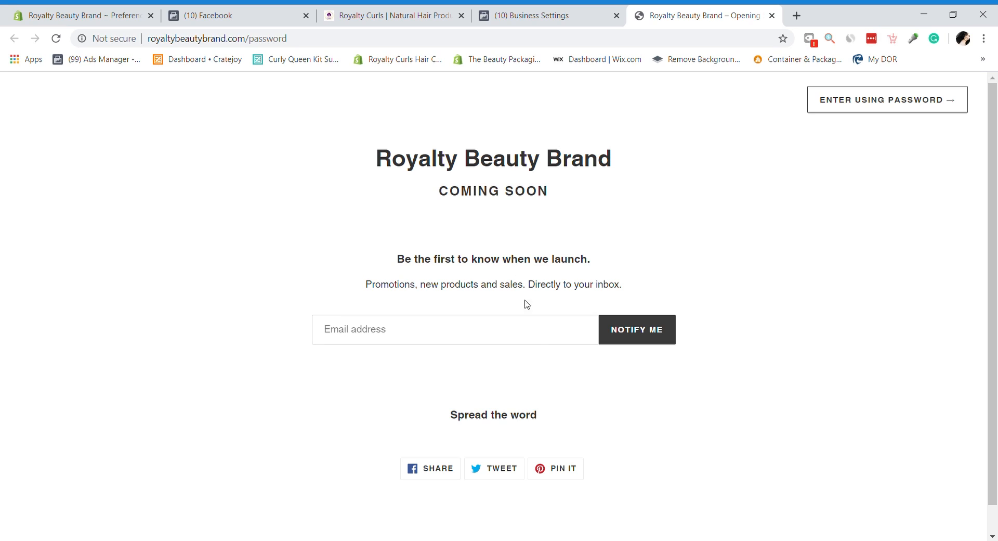
Step: Look over the Royalty Beauty Brand password-protected Coming Soon page, highlighting its store title
{"action": "left_click", "coordinate": [546, 321]}
{"action": "left_click", "coordinate": [148, 357]}
{"action": "left_click_drag", "start_coordinate": [369, 174], "coordinate": [636, 163]}
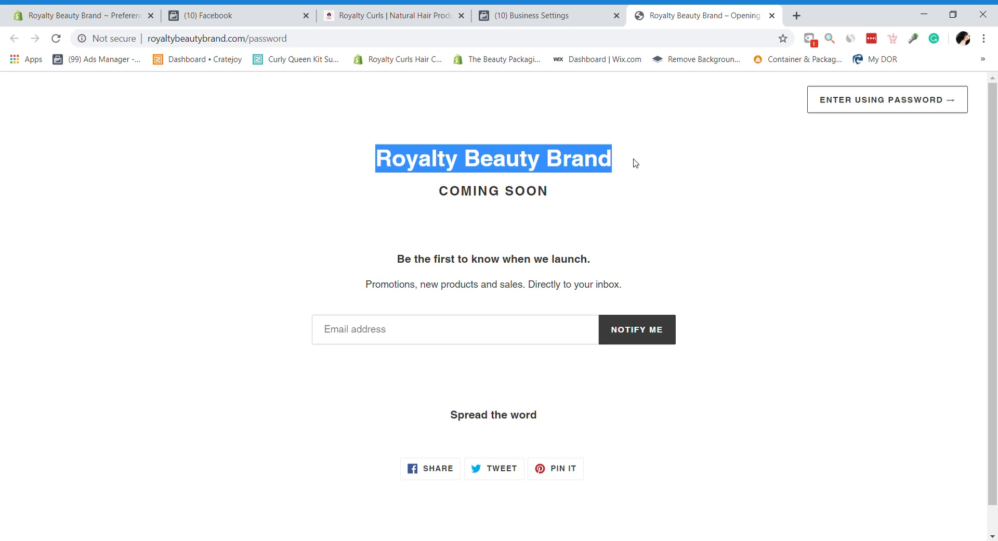
{"action": "left_click", "coordinate": [635, 163]}
{"action": "left_click_drag", "start_coordinate": [993, 159], "coordinate": [996, 182]}
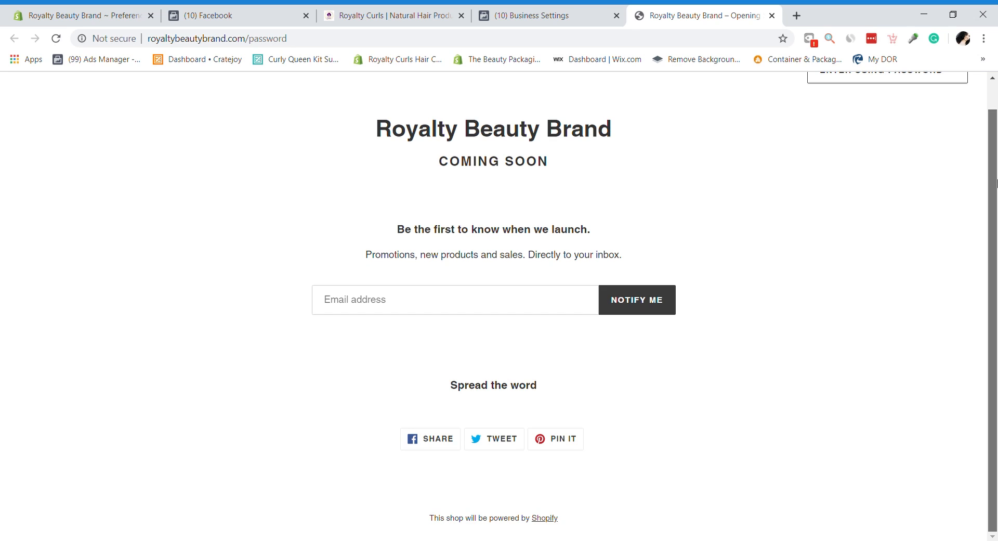
{"action": "scroll", "coordinate": [997, 182], "scroll_direction": "up", "scroll_amount": 1}
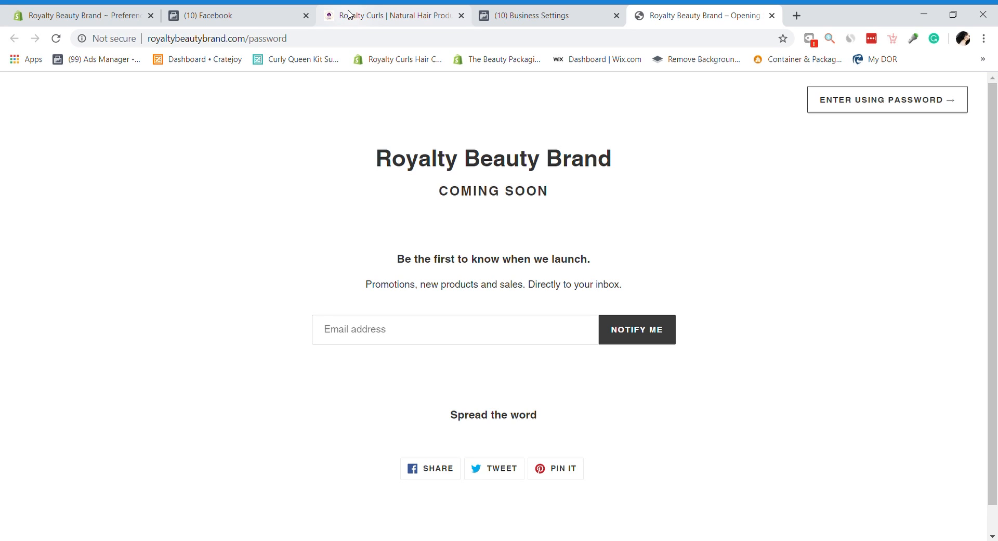
Step: Advance past the verified pixel step and close the Connect Your Shopify Account wizard
{"action": "left_click", "coordinate": [612, 9]}
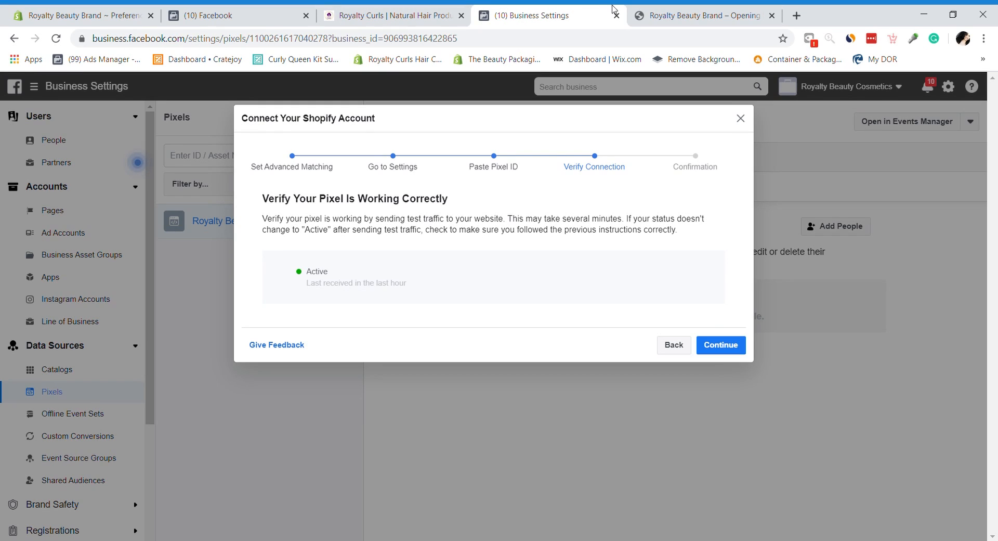
{"action": "left_click", "coordinate": [739, 350]}
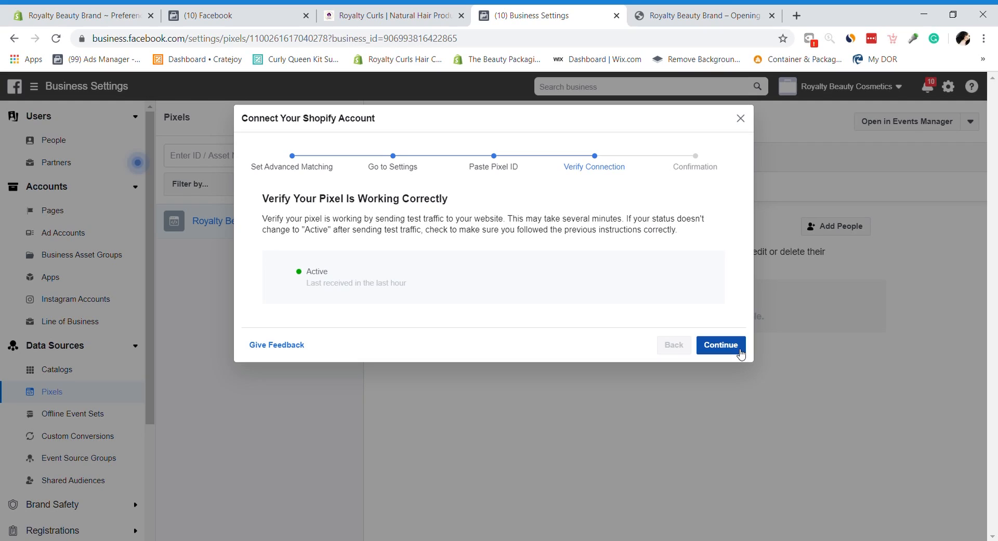
{"action": "left_click", "coordinate": [740, 353]}
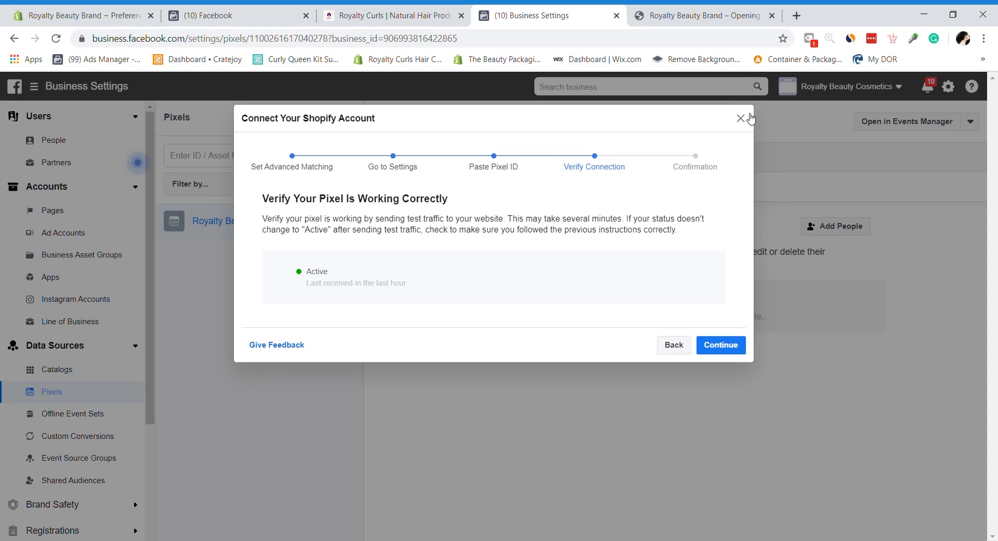
{"action": "left_click", "coordinate": [711, 349]}
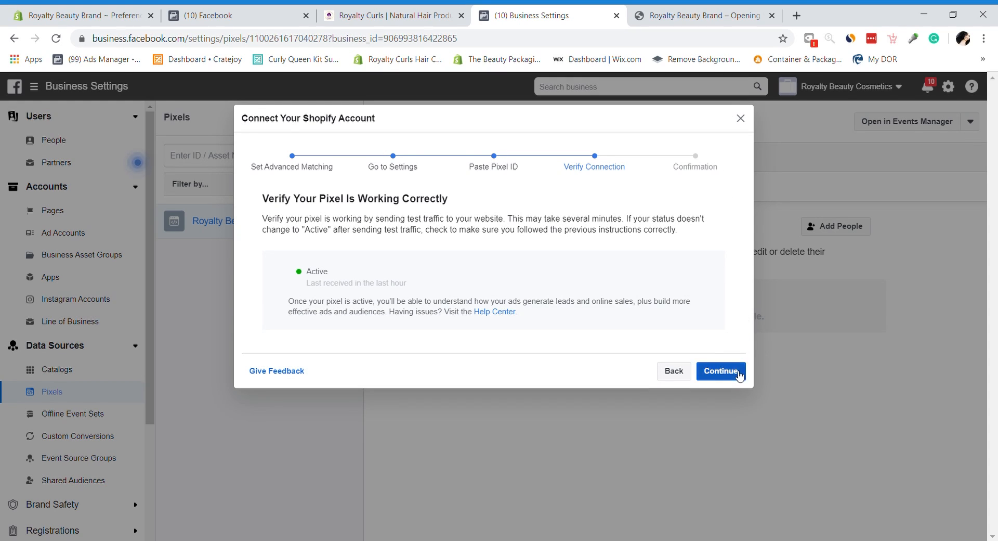
{"action": "left_click", "coordinate": [741, 120]}
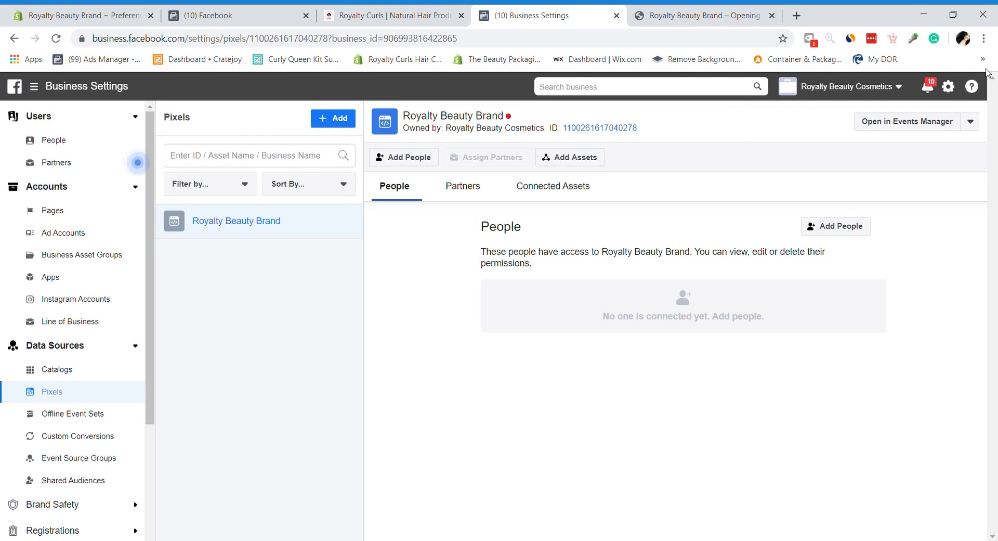
Step: Switch the Business Manager account to Royalty Curls Hair Care
{"action": "left_click", "coordinate": [809, 92]}
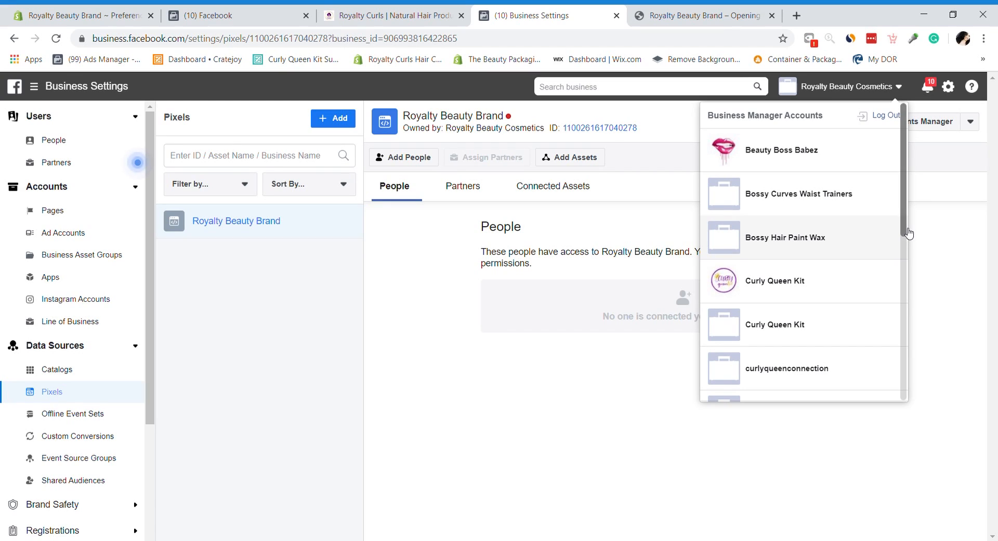
{"action": "scroll", "coordinate": [904, 250], "scroll_direction": "down", "scroll_amount": 3}
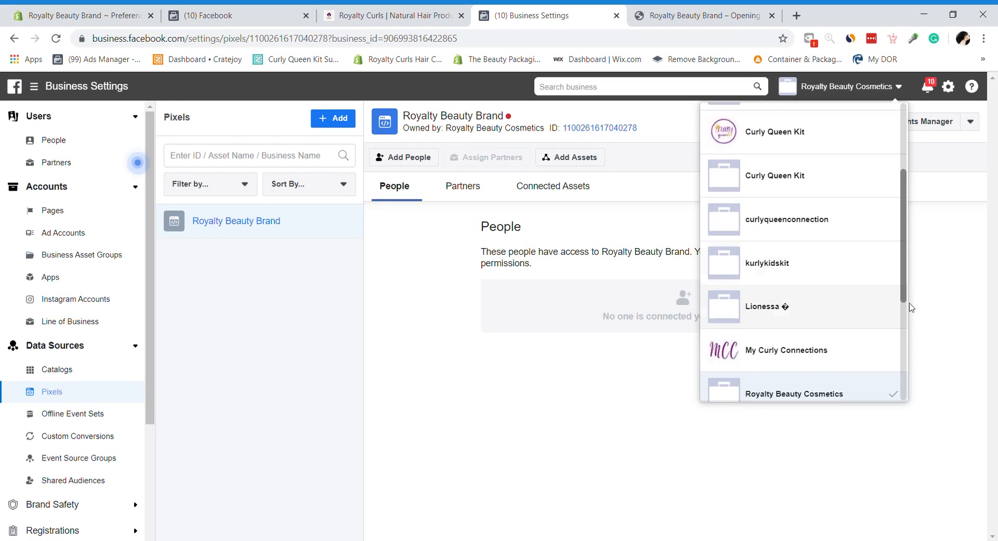
{"action": "left_click_drag", "start_coordinate": [910, 303], "coordinate": [923, 335]}
{"action": "left_click", "coordinate": [835, 372]}
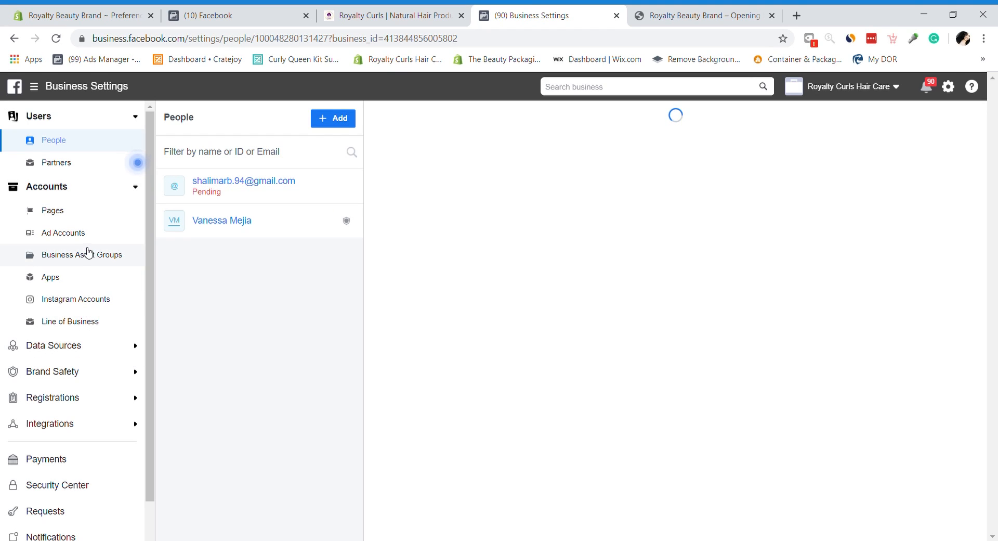
Step: View the business's Ad Accounts, then its Pixels under Data Sources
{"action": "left_click", "coordinate": [76, 232]}
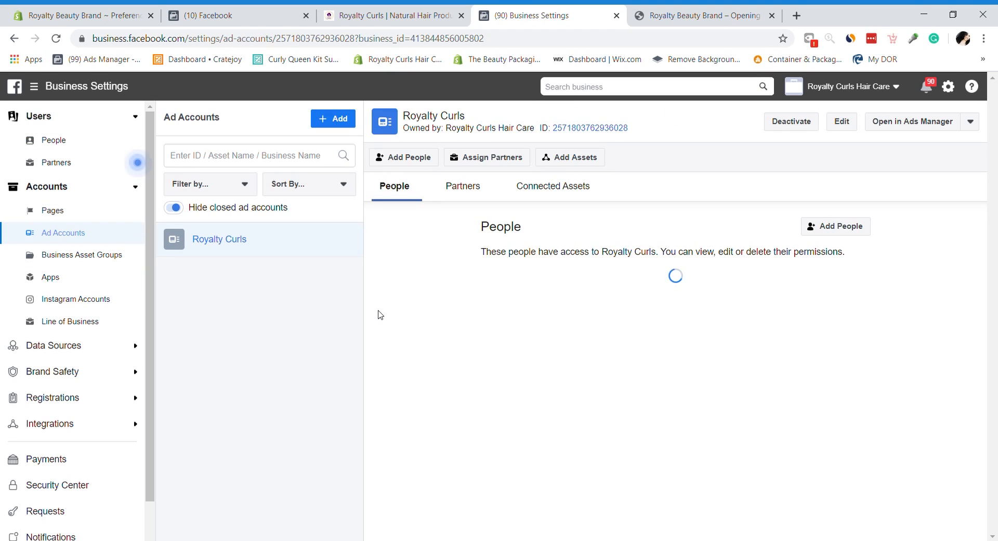
{"action": "left_click", "coordinate": [101, 353]}
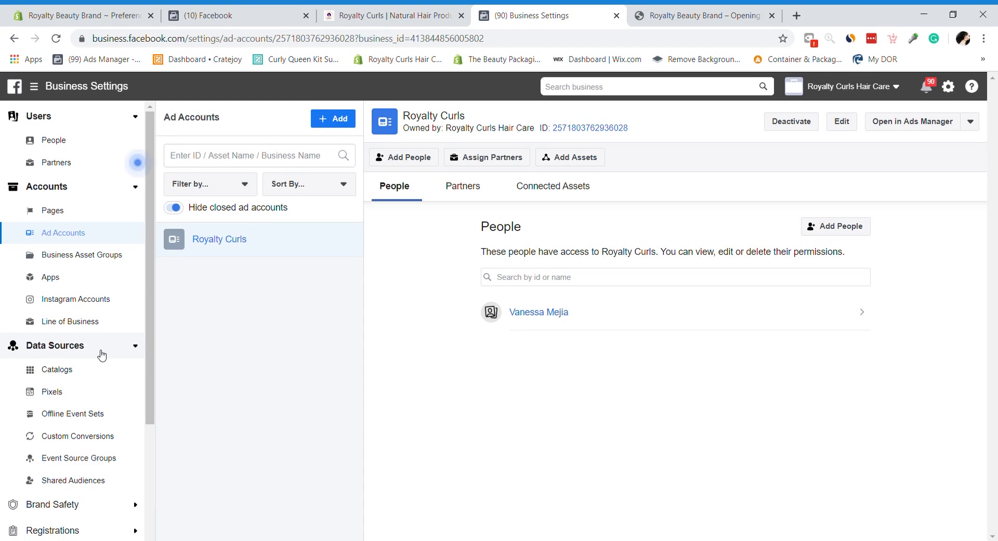
{"action": "left_click", "coordinate": [77, 394]}
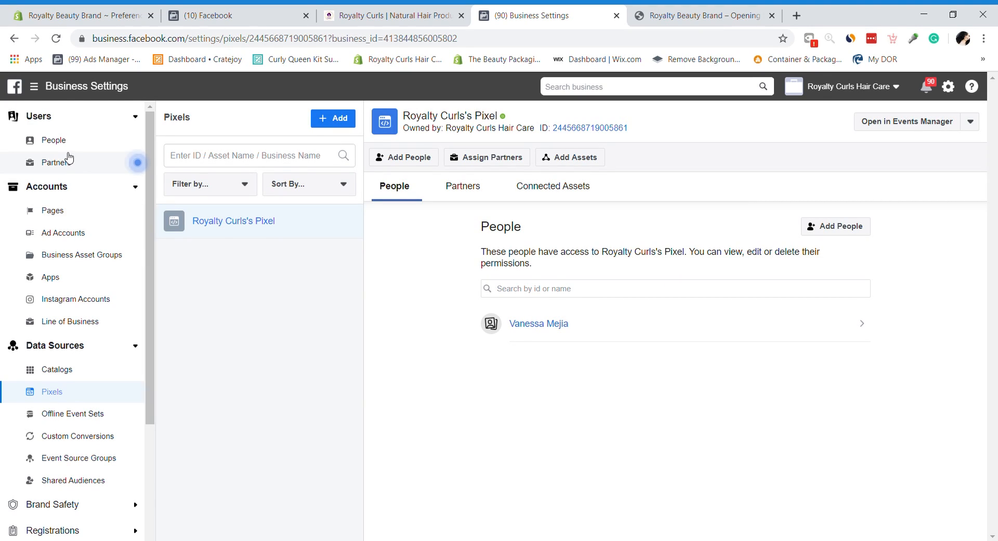
Step: Check the Royalty Curls ad account overview in Ads Manager, then go to Events Manager
{"action": "left_click", "coordinate": [33, 87]}
{"action": "left_click", "coordinate": [89, 171]}
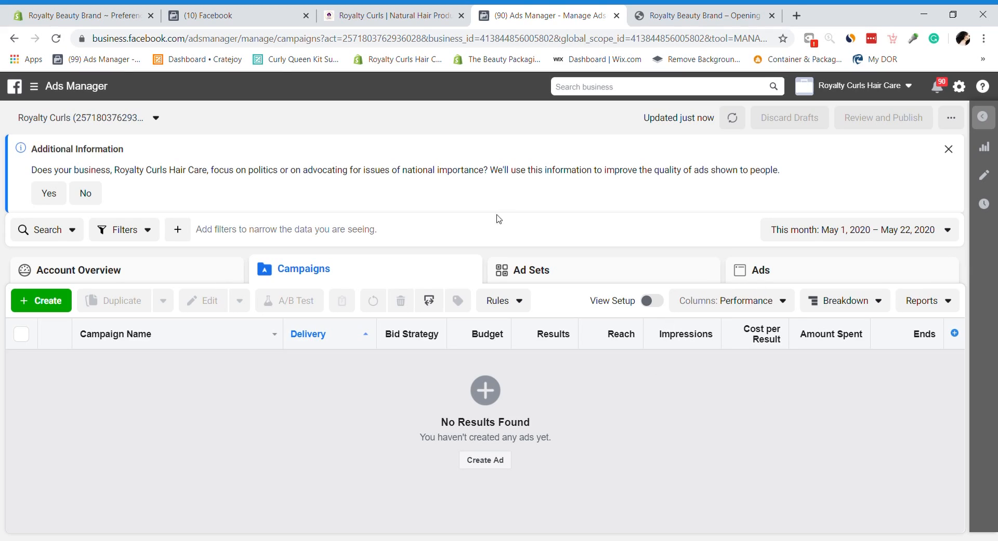
{"action": "left_click", "coordinate": [182, 283]}
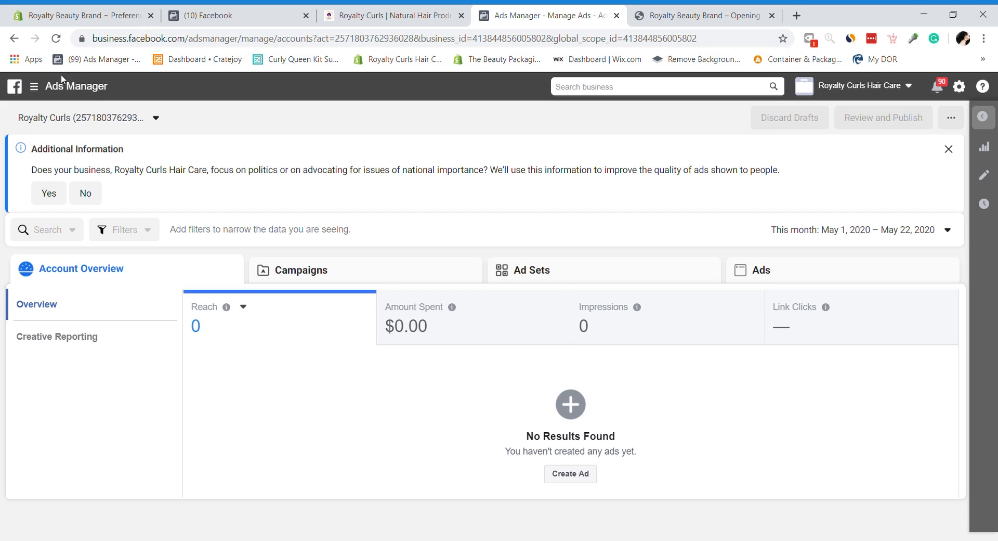
{"action": "left_click", "coordinate": [51, 87]}
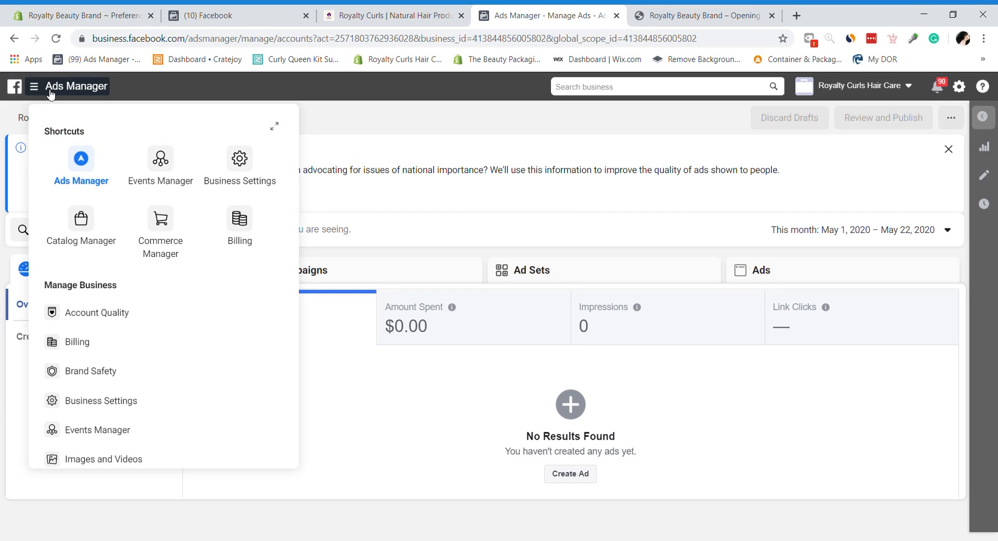
{"action": "left_click", "coordinate": [164, 167]}
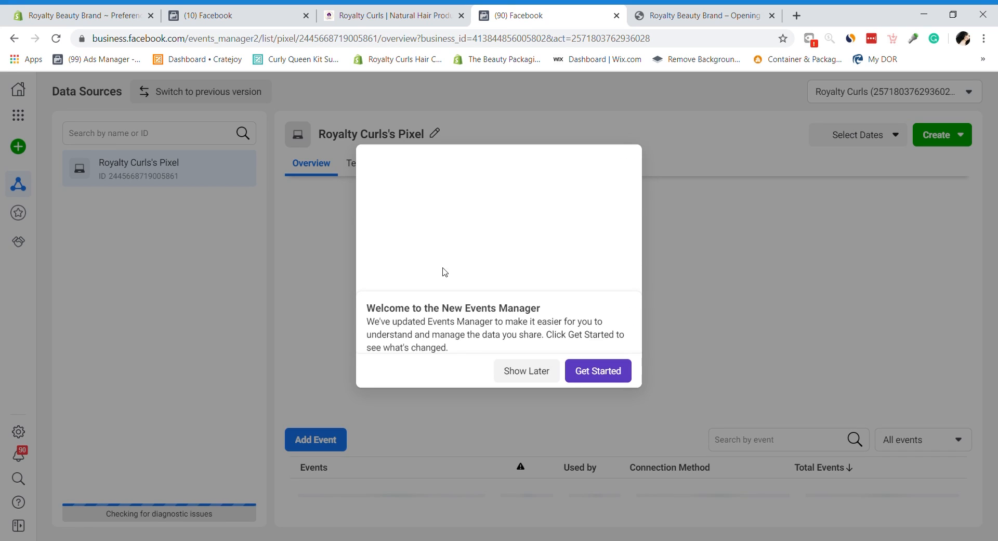
{"action": "left_click", "coordinate": [531, 371]}
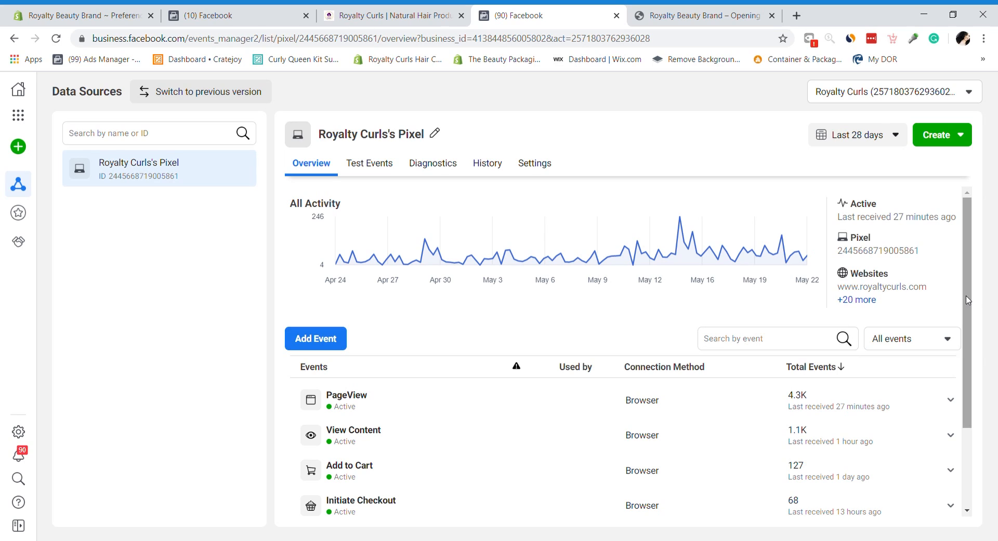
{"action": "scroll", "coordinate": [966, 300], "scroll_direction": "down", "scroll_amount": 3}
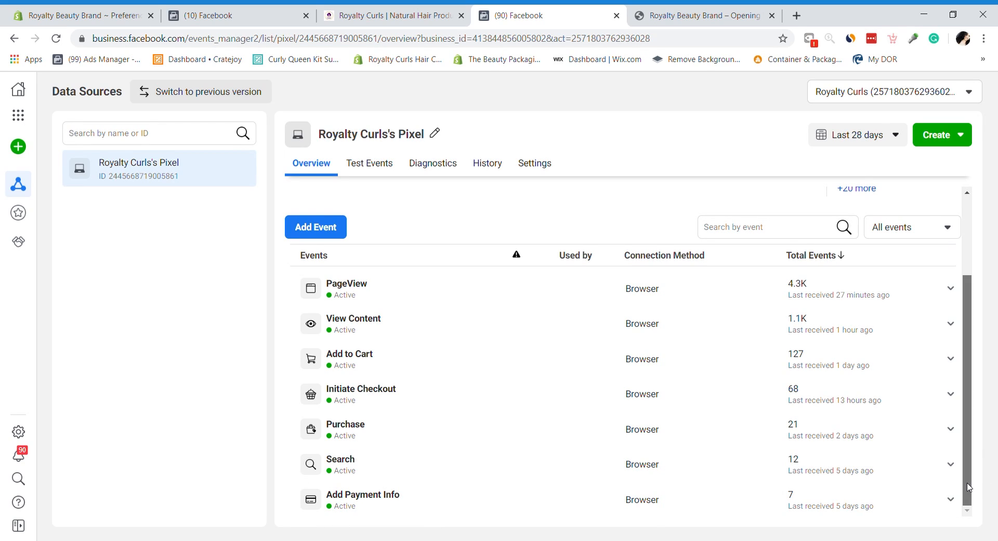
{"action": "left_click_drag", "start_coordinate": [968, 486], "coordinate": [966, 363]}
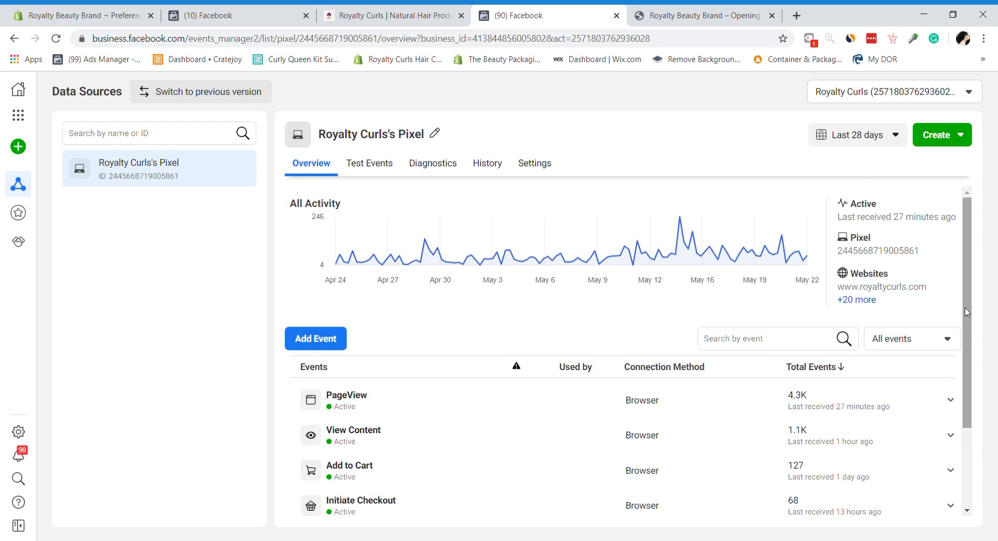
{"action": "left_click", "coordinate": [934, 147]}
{"action": "left_click", "coordinate": [699, 130]}
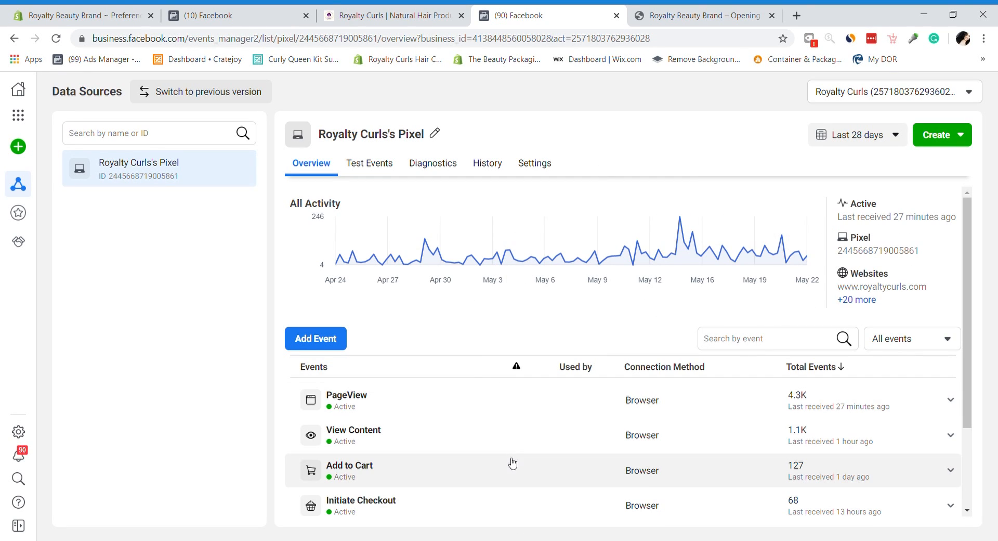
Step: Scroll further through the pixel's events, then close the Events Manager page
{"action": "left_click_drag", "start_coordinate": [968, 294], "coordinate": [967, 374]}
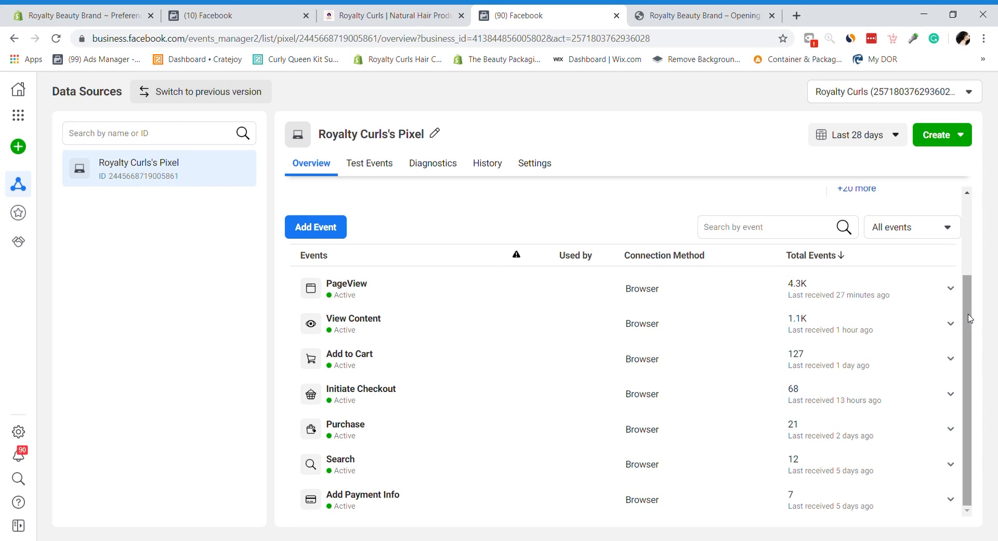
{"action": "scroll", "coordinate": [966, 283], "scroll_direction": "up", "scroll_amount": 1}
{"action": "scroll", "coordinate": [968, 293], "scroll_direction": "down", "scroll_amount": 1}
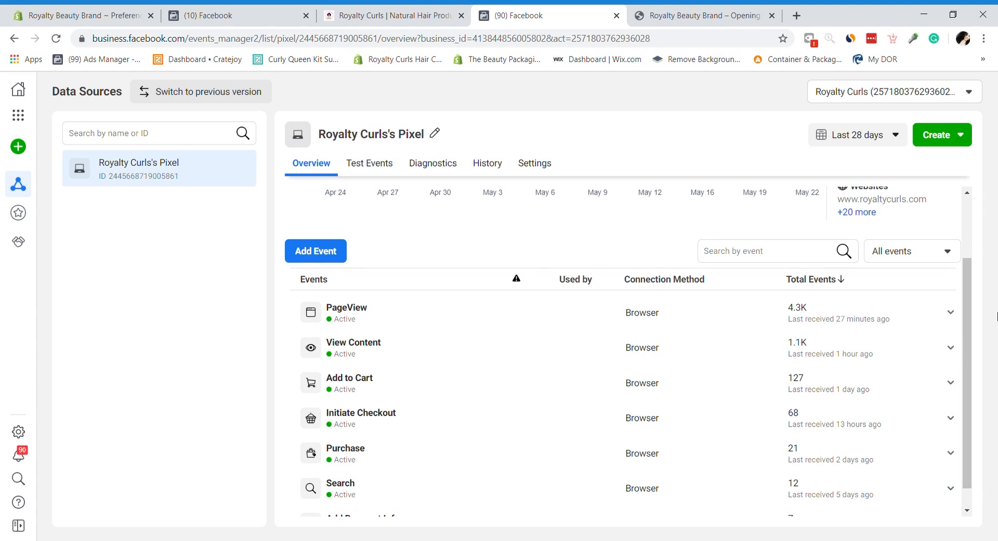
{"action": "left_click_drag", "start_coordinate": [969, 331], "coordinate": [969, 331]}
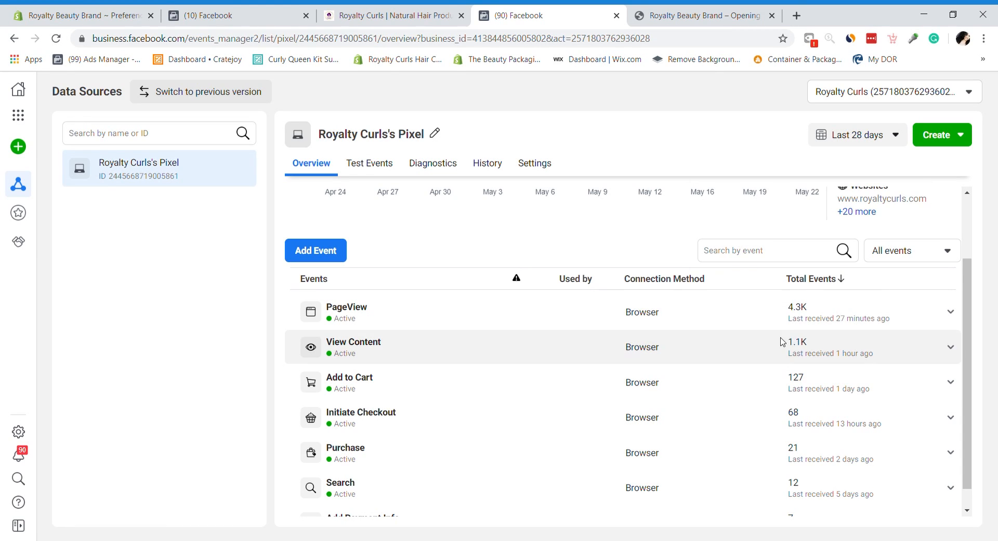
{"action": "left_click_drag", "start_coordinate": [969, 306], "coordinate": [970, 223]}
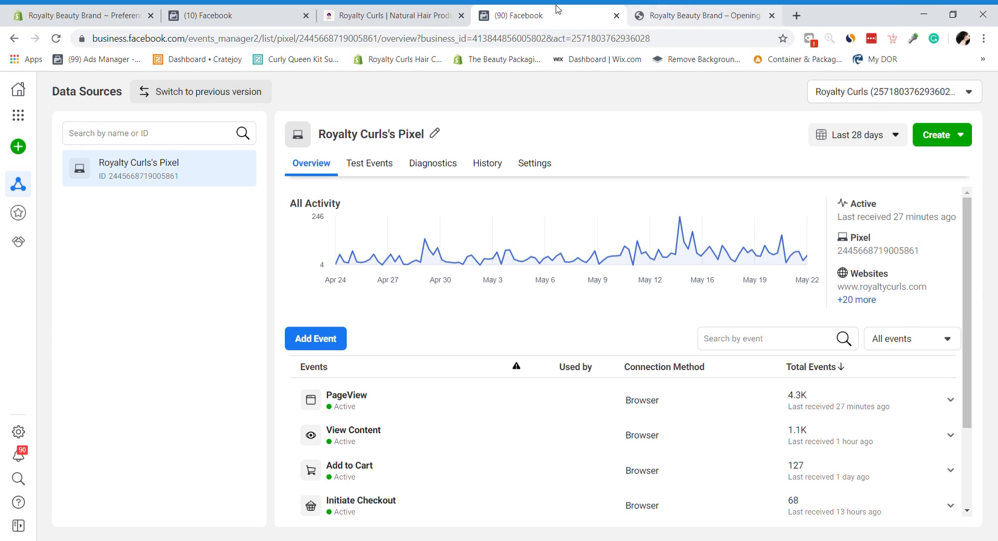
{"action": "left_click", "coordinate": [616, 16]}
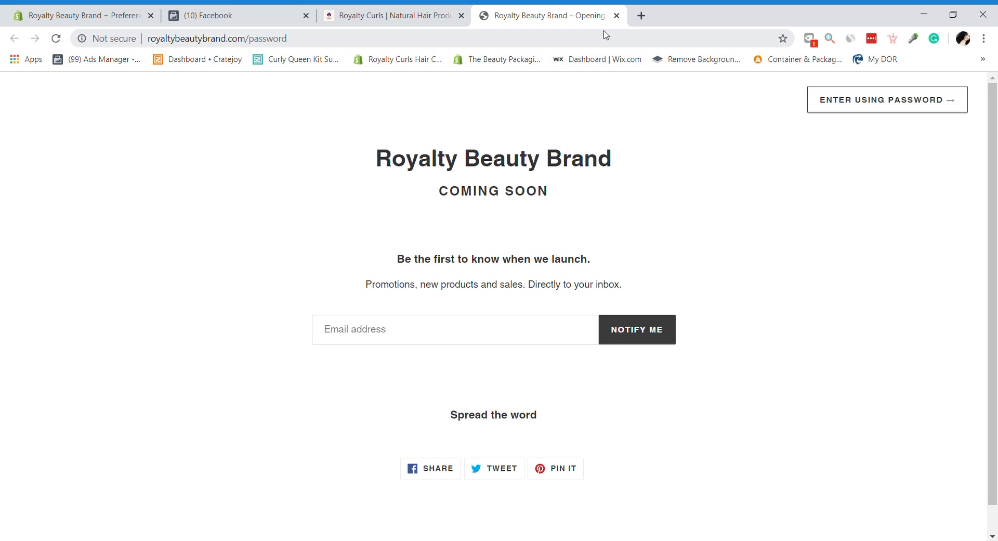
Step: Close the Coming Soon tab, move the Facebook tab first, and return to the Shopify admin
{"action": "left_click", "coordinate": [617, 16]}
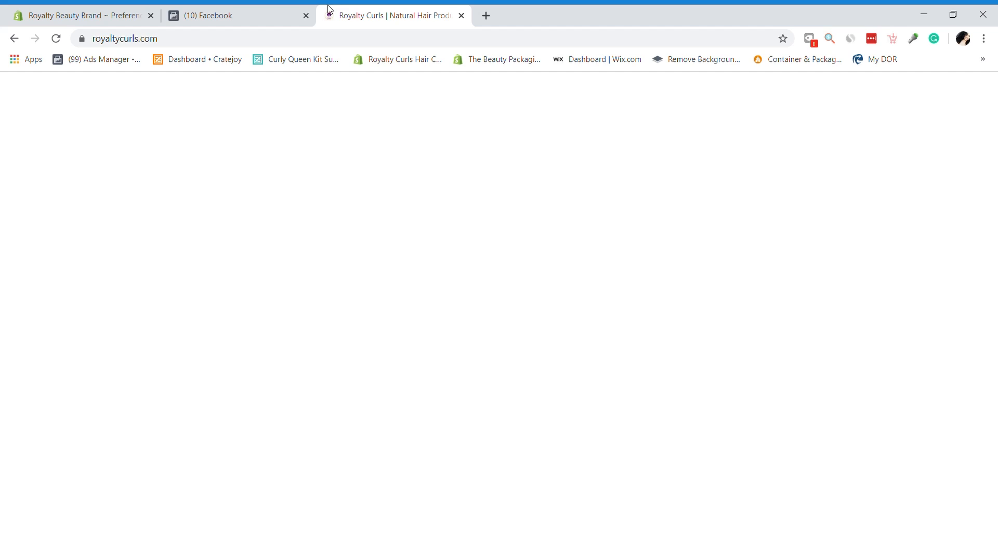
{"action": "left_click_drag", "start_coordinate": [193, 9], "coordinate": [83, 11]}
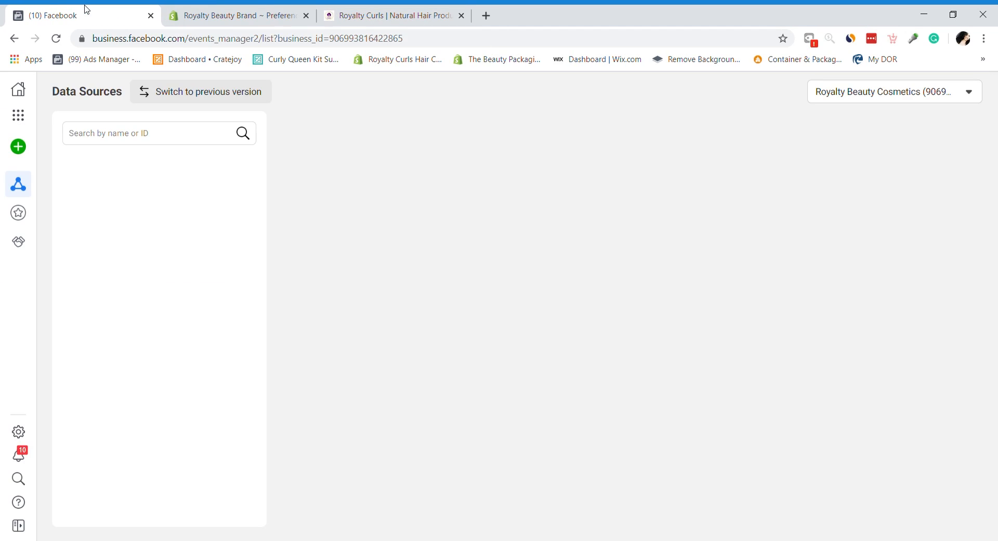
{"action": "left_click", "coordinate": [234, 16]}
{"action": "left_click_drag", "start_coordinate": [992, 360], "coordinate": [992, 161]}
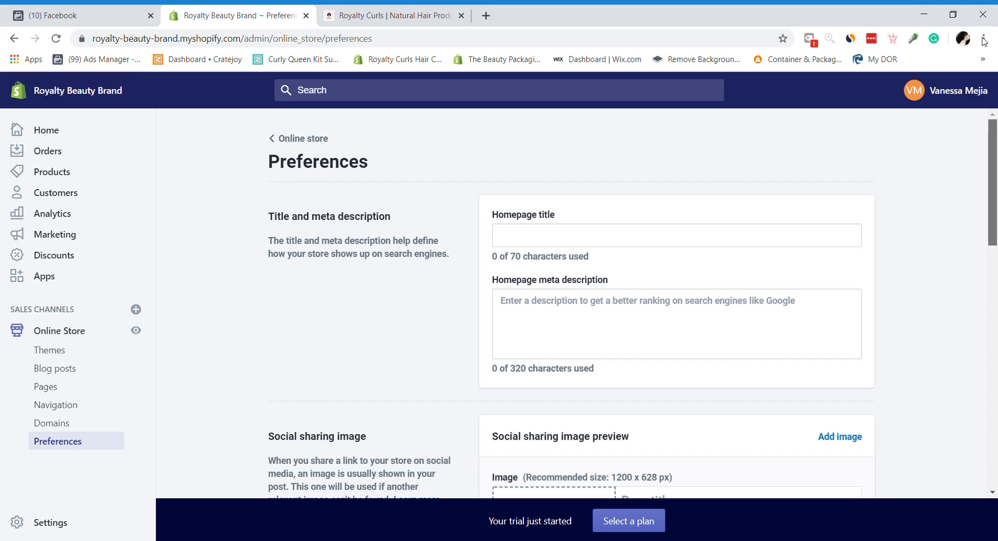
Step: Create a new page titled Contact Us using the page.contact template and save it
{"action": "left_click", "coordinate": [51, 386]}
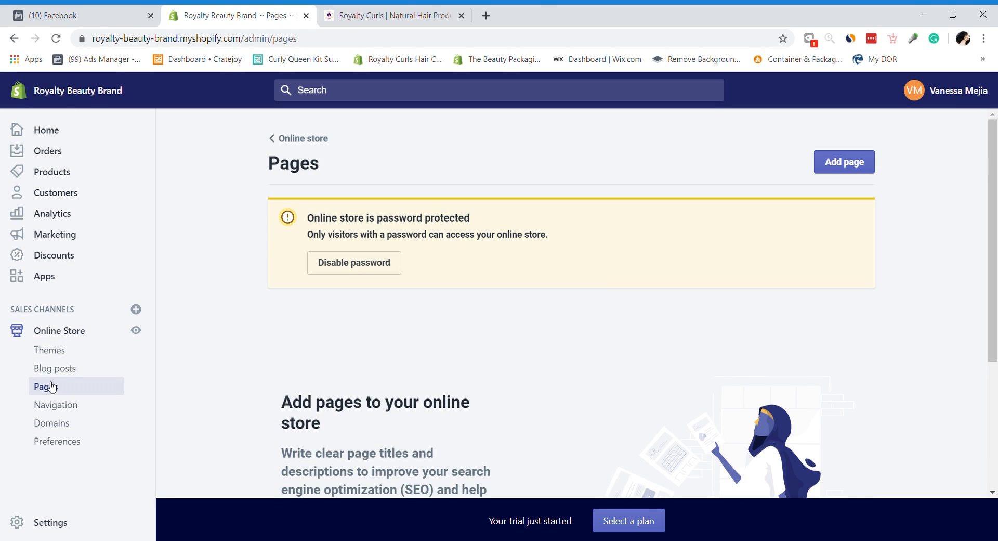
{"action": "left_click", "coordinate": [846, 162]}
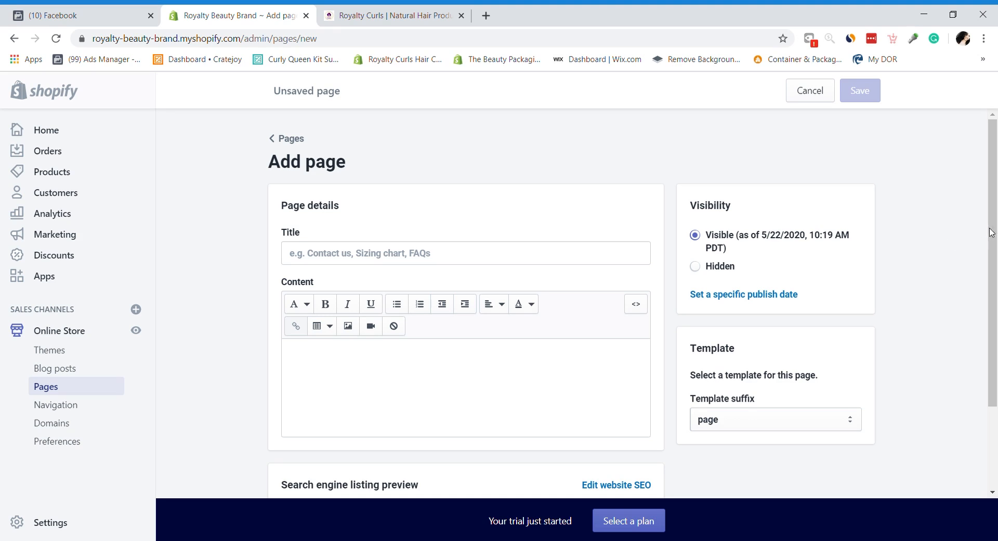
{"action": "scroll", "coordinate": [989, 232], "scroll_direction": "down", "scroll_amount": 3}
{"action": "left_click", "coordinate": [729, 309]}
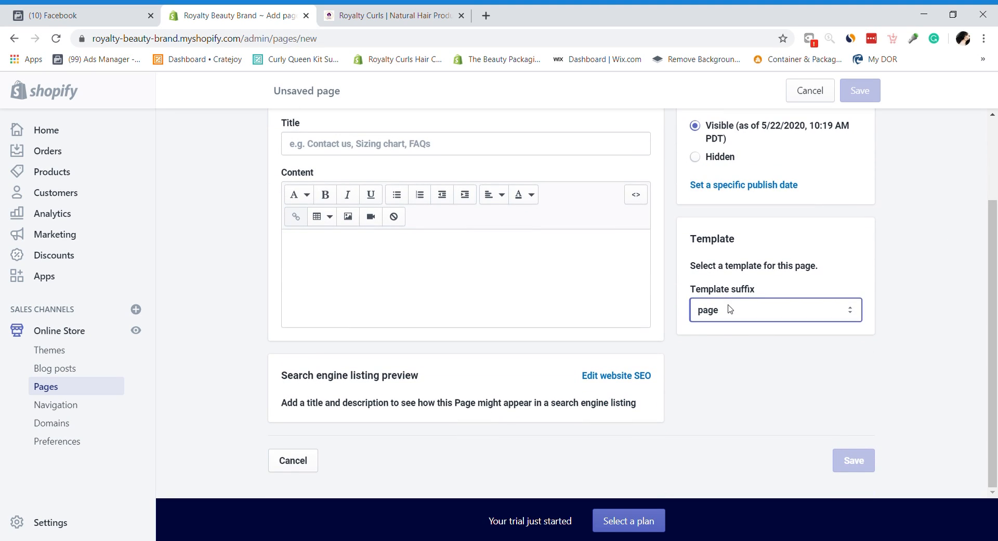
{"action": "left_click", "coordinate": [721, 340]}
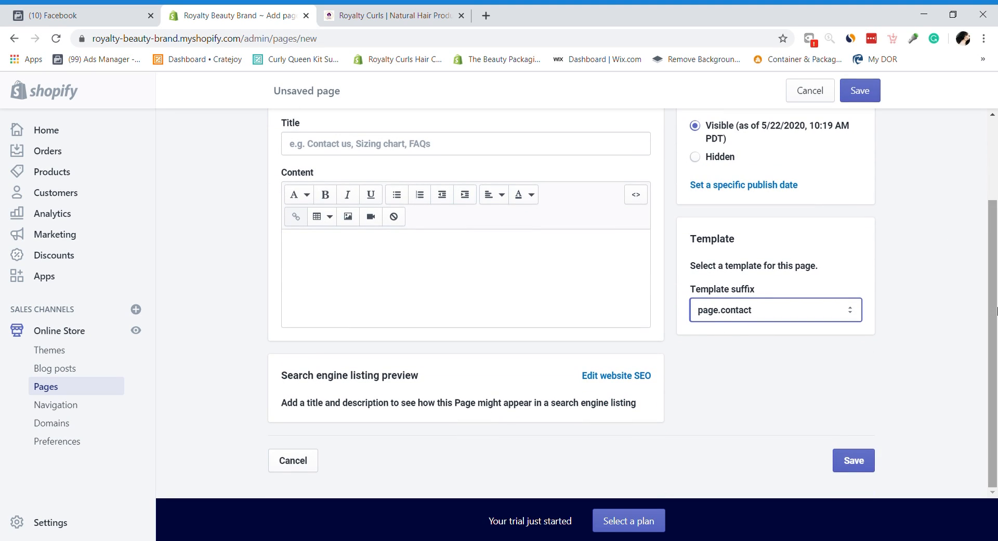
{"action": "scroll", "coordinate": [543, 244], "scroll_direction": "up", "scroll_amount": 3}
{"action": "left_click", "coordinate": [567, 250]}
{"action": "type", "text": "Contact Us"}
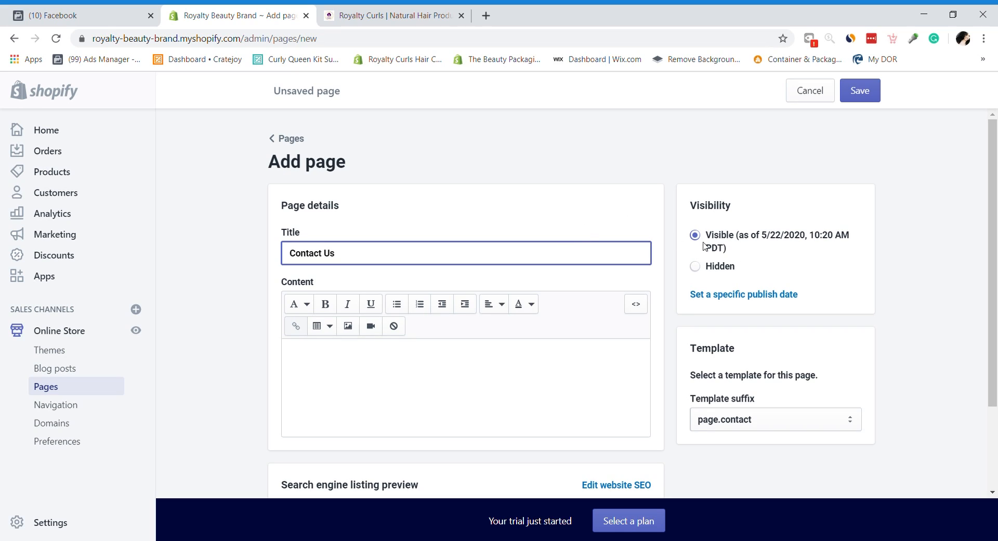
{"action": "scroll", "coordinate": [754, 338], "scroll_direction": "down", "scroll_amount": 3}
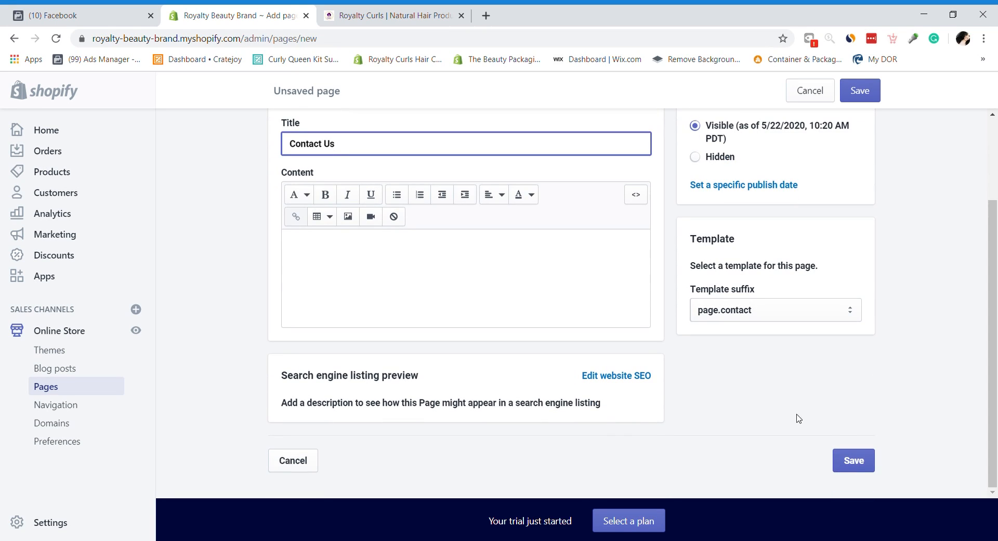
{"action": "left_click", "coordinate": [852, 462]}
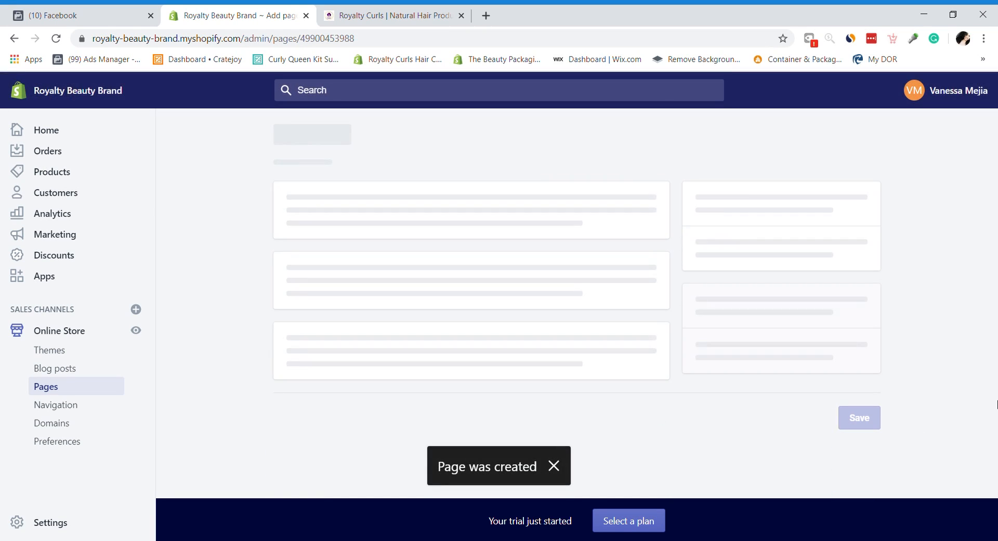
Step: View the new Contact Us page on the storefront, then close that Royalty Curls tab
{"action": "left_click", "coordinate": [353, 190]}
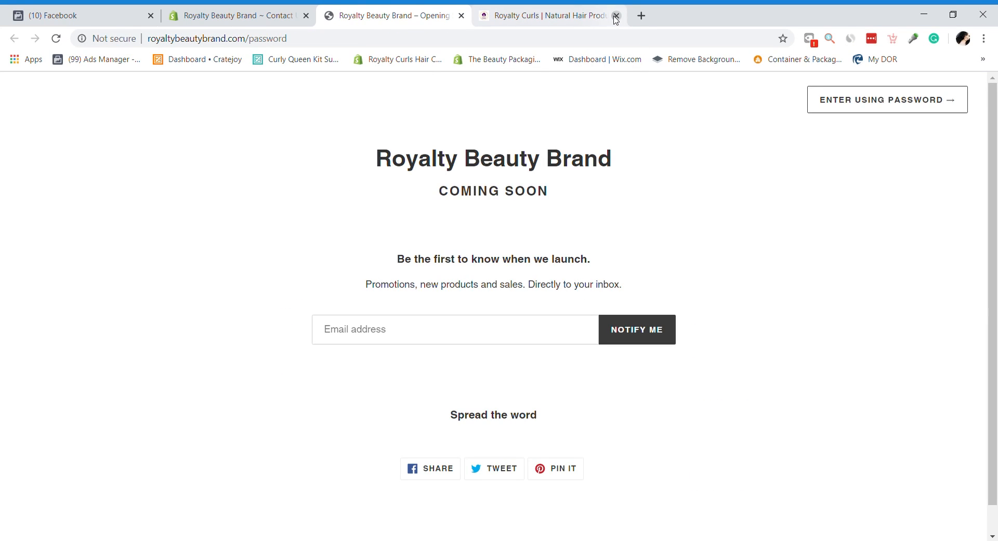
{"action": "left_click", "coordinate": [617, 15]}
{"action": "left_click", "coordinate": [190, 10]}
{"action": "left_click_drag", "start_coordinate": [993, 291], "coordinate": [976, 241]}
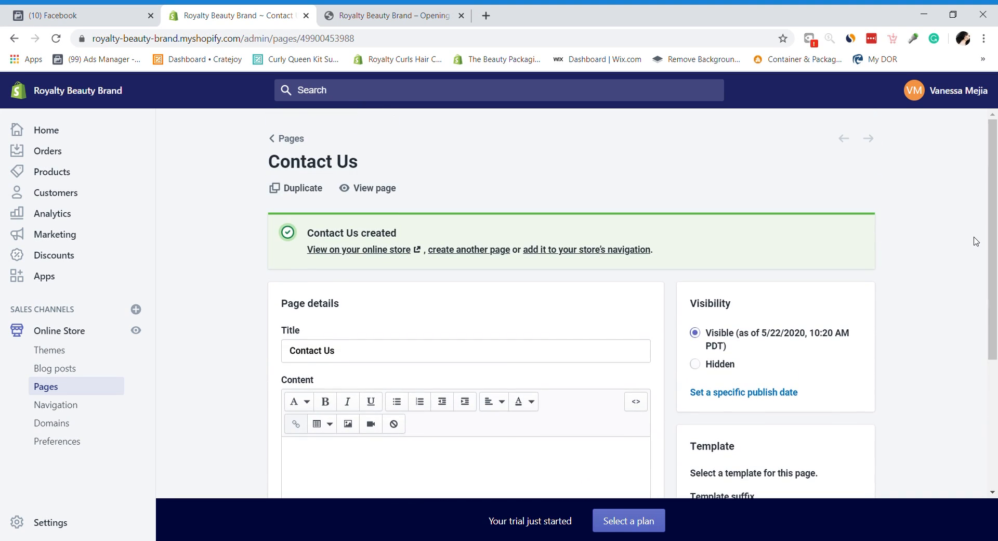
Step: Customize the current Debut theme and inspect the Header section's settings
{"action": "left_click", "coordinate": [51, 333]}
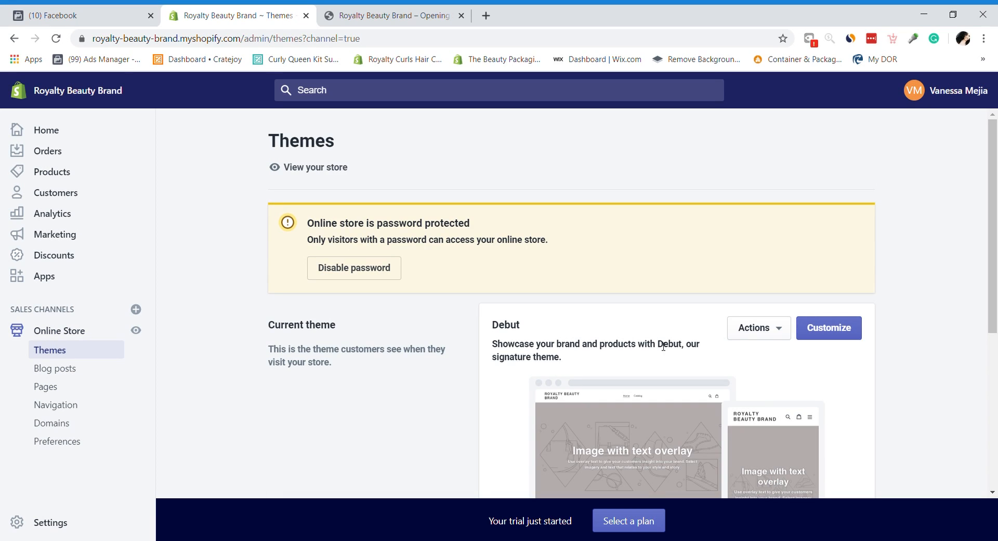
{"action": "left_click", "coordinate": [841, 336]}
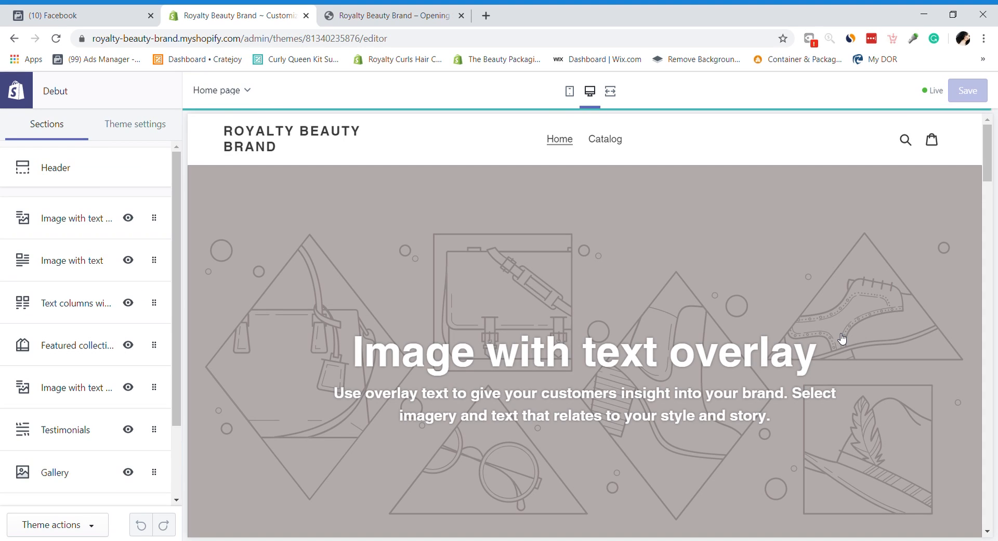
{"action": "left_click_drag", "start_coordinate": [983, 146], "coordinate": [994, 512]}
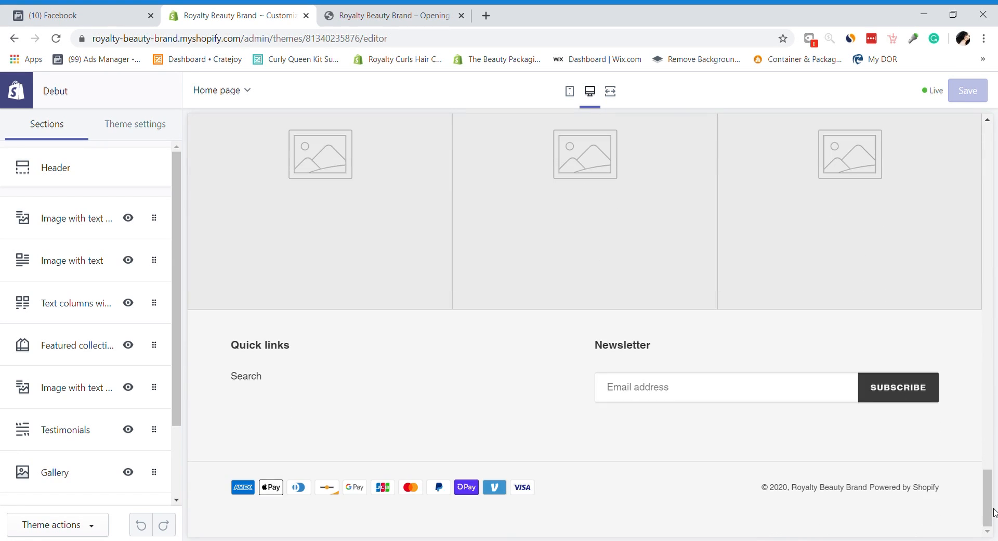
{"action": "left_click_drag", "start_coordinate": [985, 483], "coordinate": [983, 67]}
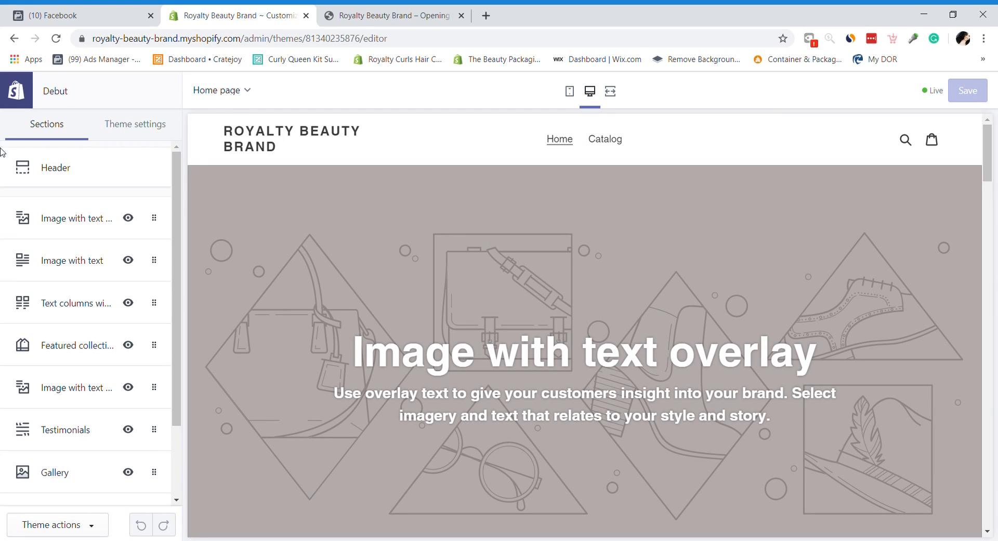
{"action": "left_click", "coordinate": [100, 183]}
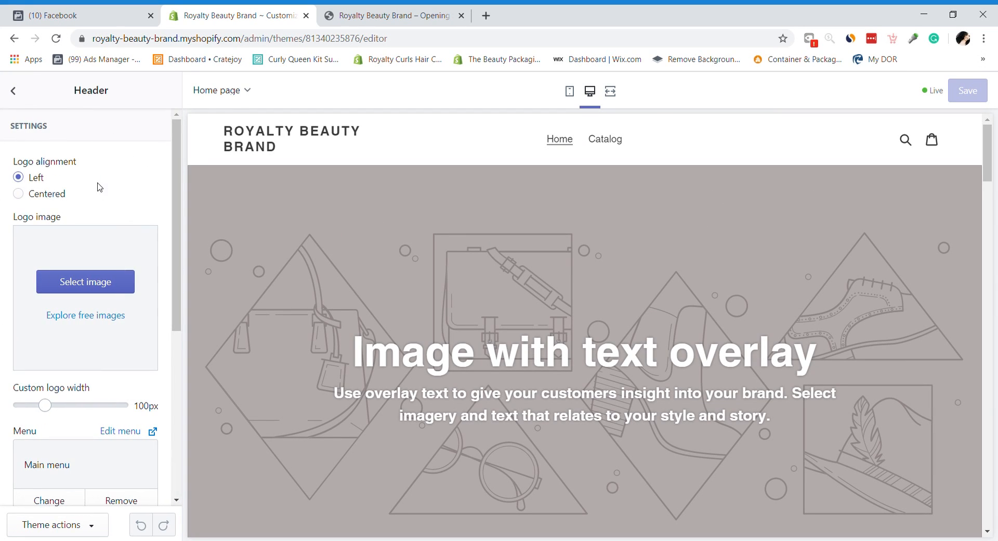
{"action": "left_click_drag", "start_coordinate": [176, 312], "coordinate": [208, 154]}
Step: Return to the theme sections list and open the Shopify admin in a new tab beside the editor
{"action": "left_click", "coordinate": [83, 15]}
{"action": "left_click", "coordinate": [198, 11]}
{"action": "left_click", "coordinate": [15, 88]}
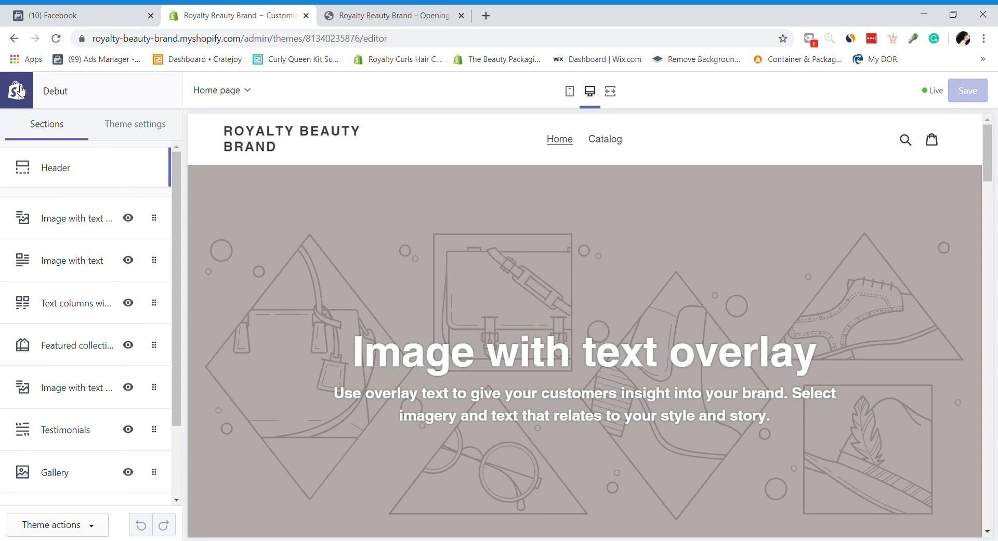
{"action": "middle_click", "coordinate": [31, 94]}
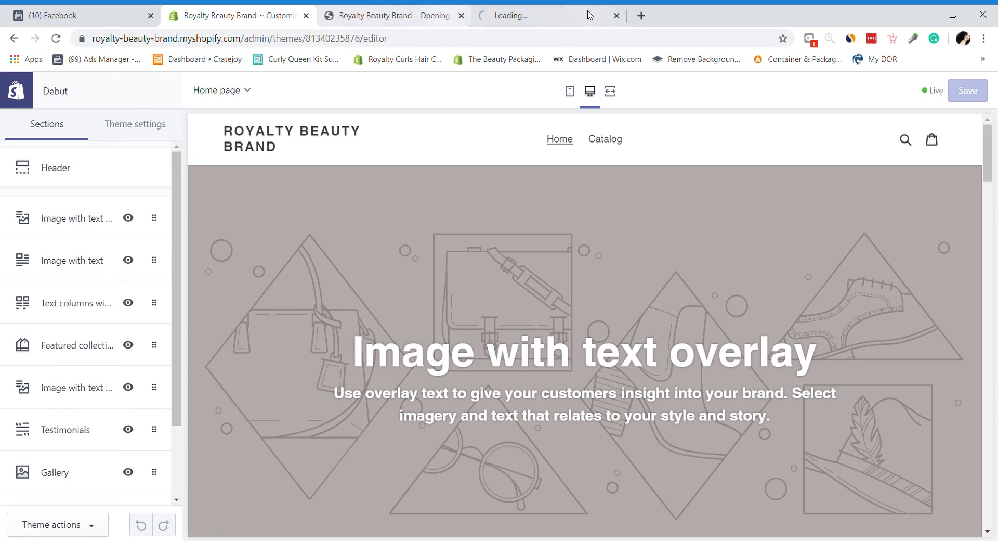
{"action": "left_click_drag", "start_coordinate": [498, 8], "coordinate": [400, 10]}
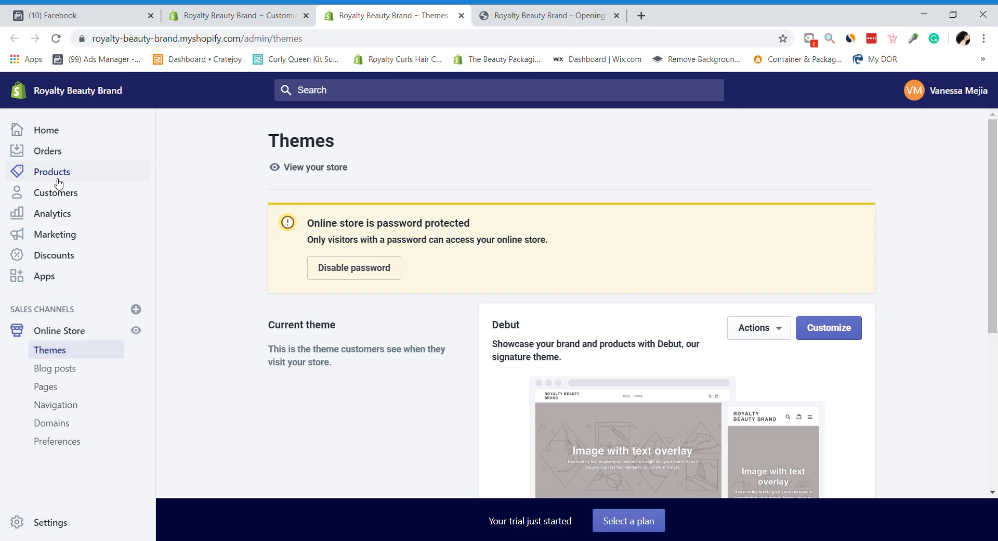
Step: In Navigation, add a Main menu item linked to Pages > Contact Us and save the menu
{"action": "left_click", "coordinate": [60, 412]}
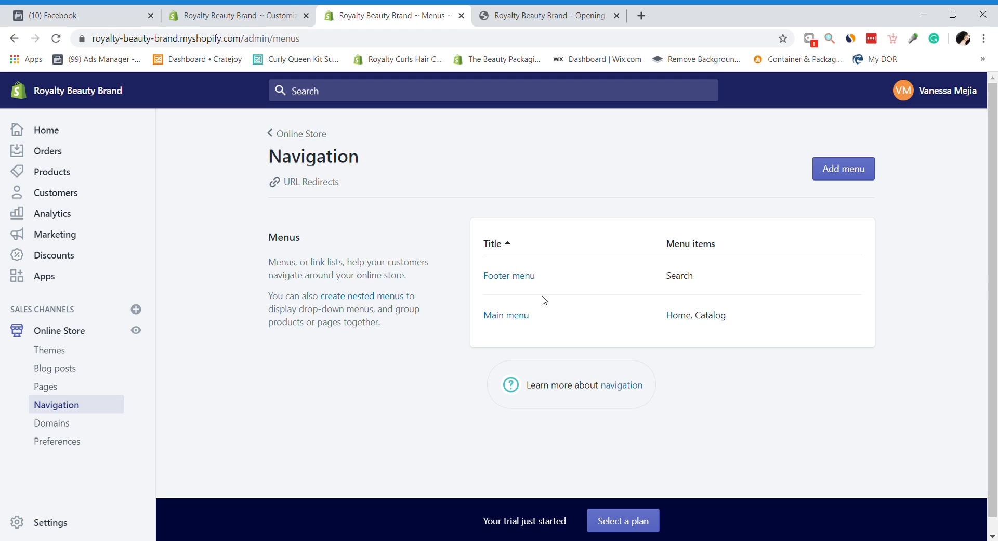
{"action": "left_click", "coordinate": [506, 315]}
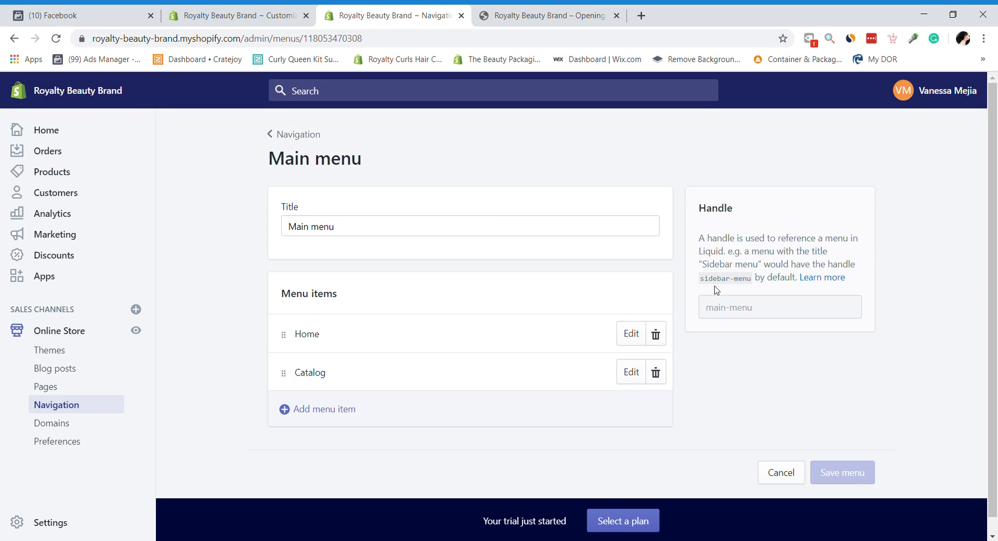
{"action": "left_click", "coordinate": [313, 413]}
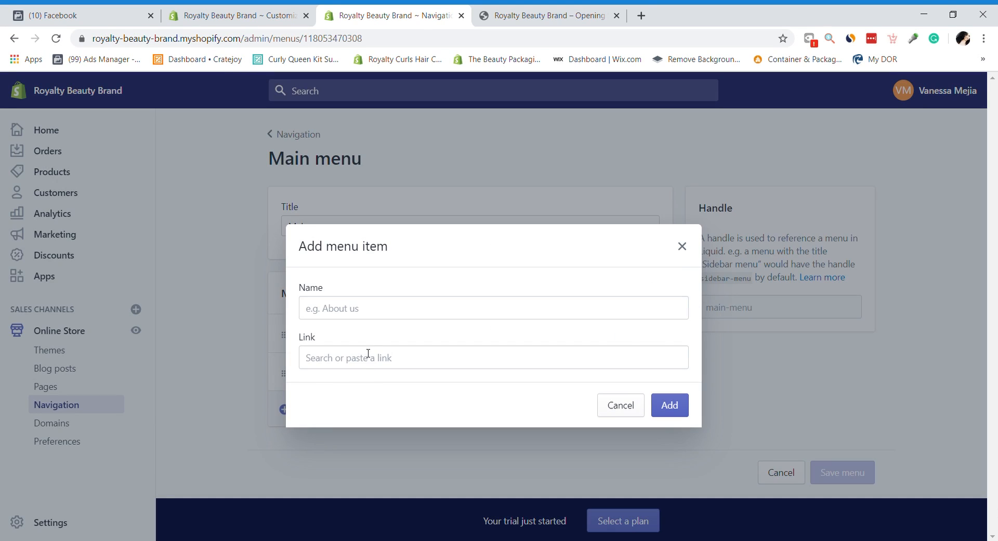
{"action": "left_click", "coordinate": [365, 361]}
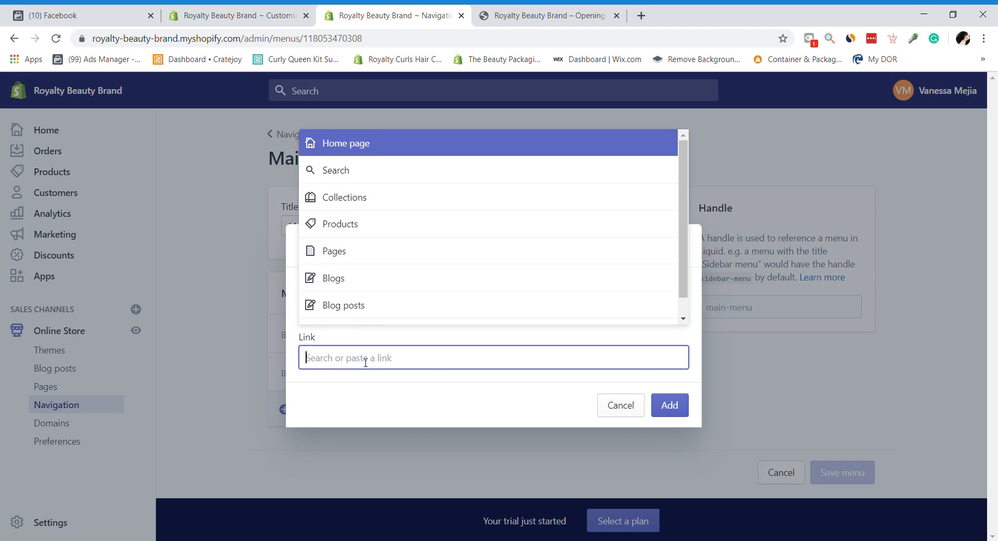
{"action": "left_click", "coordinate": [374, 251]}
{"action": "left_click", "coordinate": [357, 315]}
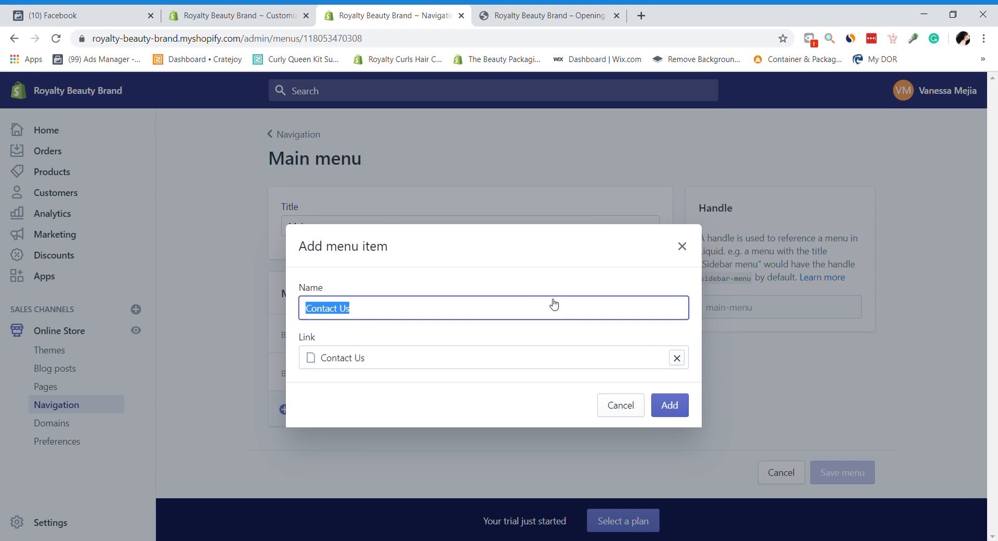
{"action": "left_click", "coordinate": [670, 411]}
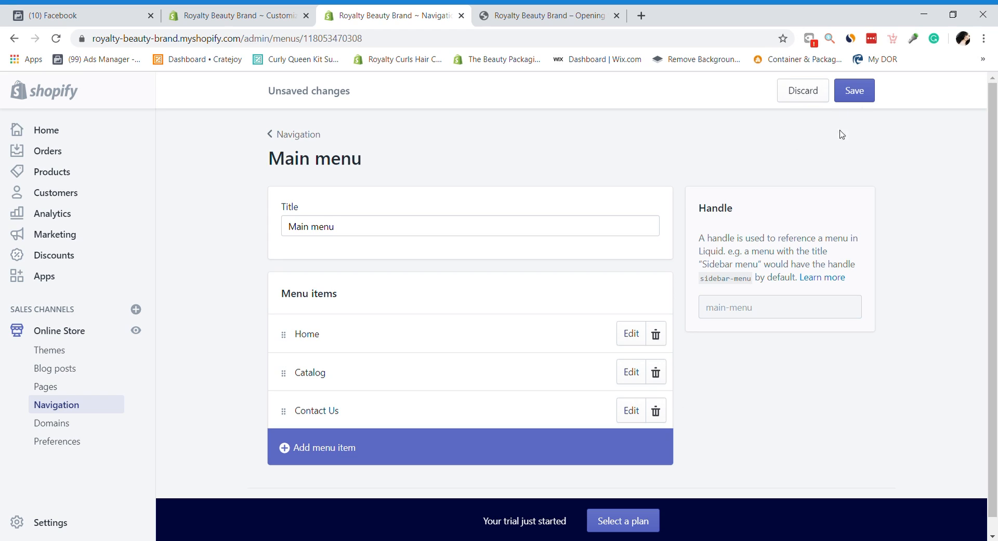
{"action": "left_click", "coordinate": [858, 82]}
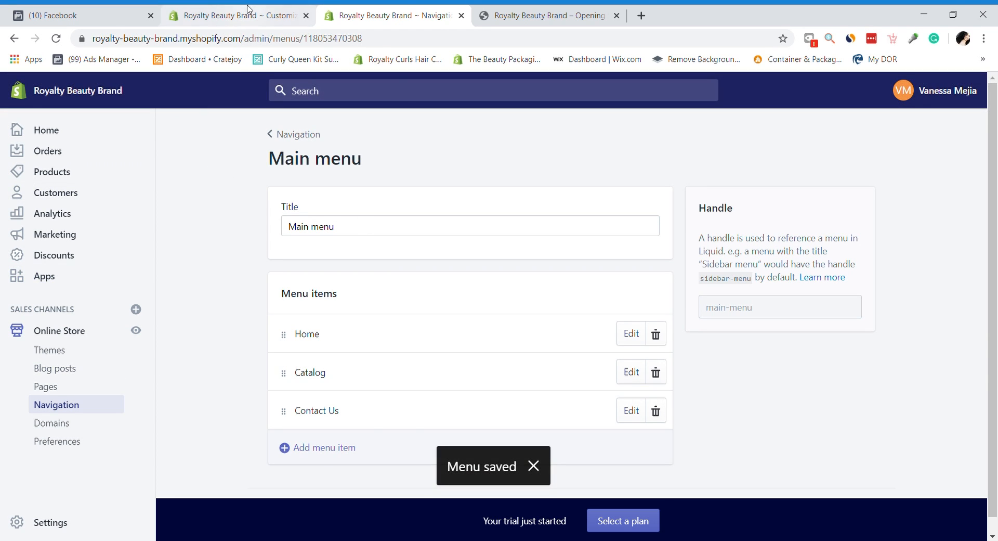
{"action": "left_click", "coordinate": [234, 15]}
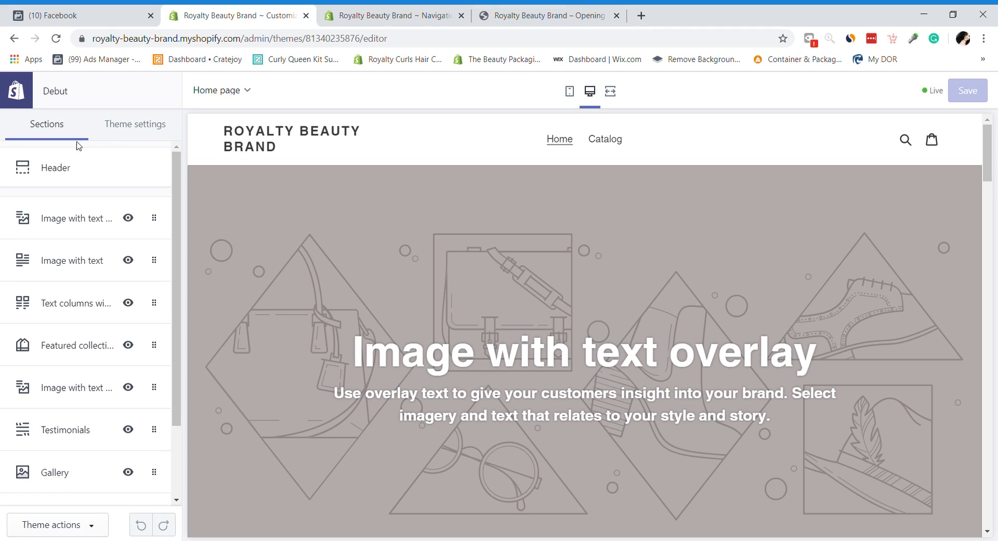
Step: Reload the theme editor and preview the Contact Us page from the header navigation
{"action": "left_click", "coordinate": [56, 38]}
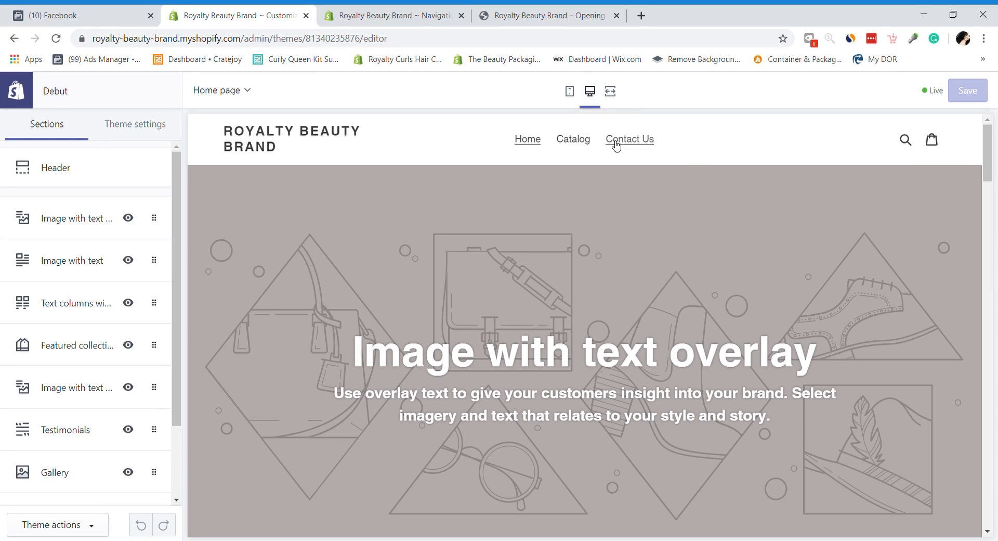
{"action": "left_click", "coordinate": [616, 139]}
{"action": "left_click_drag", "start_coordinate": [988, 211], "coordinate": [992, 188]}
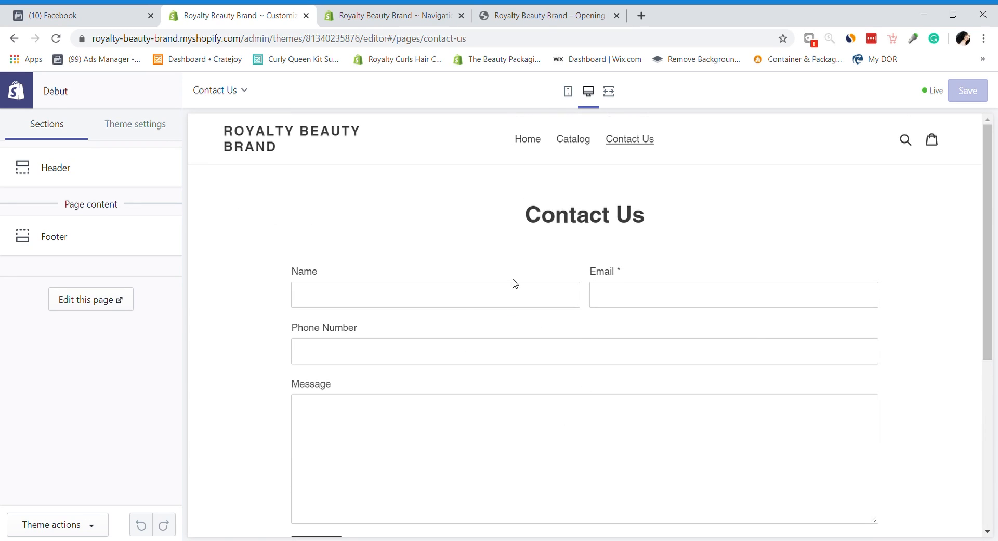
Step: Browse the Debut Theme settings, checking the Colors and Typography panels
{"action": "left_click", "coordinate": [143, 135]}
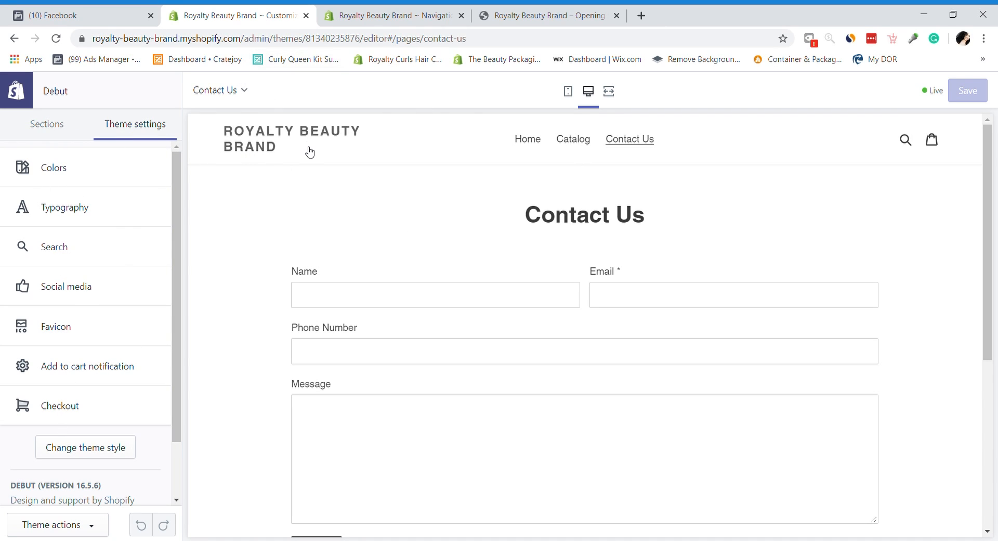
{"action": "left_click", "coordinate": [31, 127]}
{"action": "left_click", "coordinate": [150, 138]}
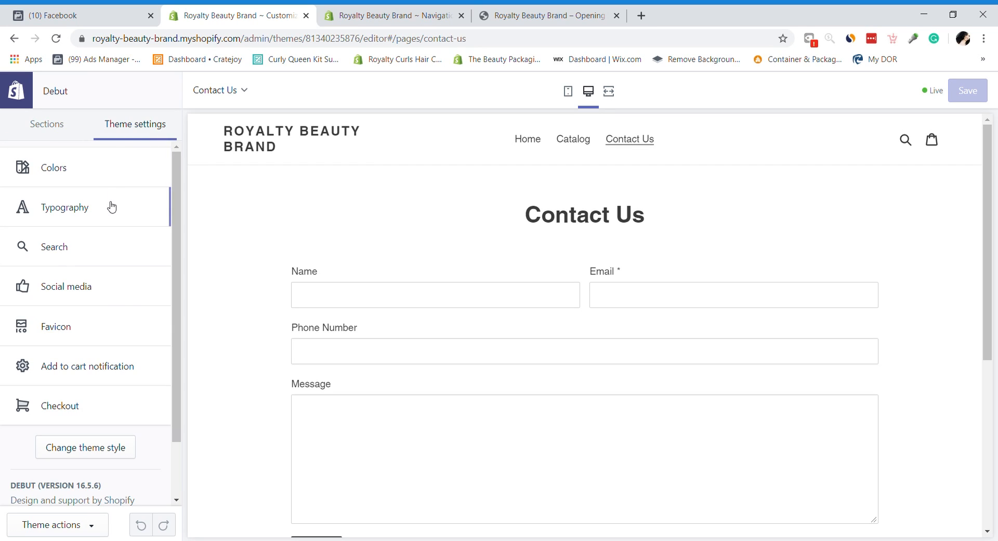
{"action": "left_click", "coordinate": [64, 179]}
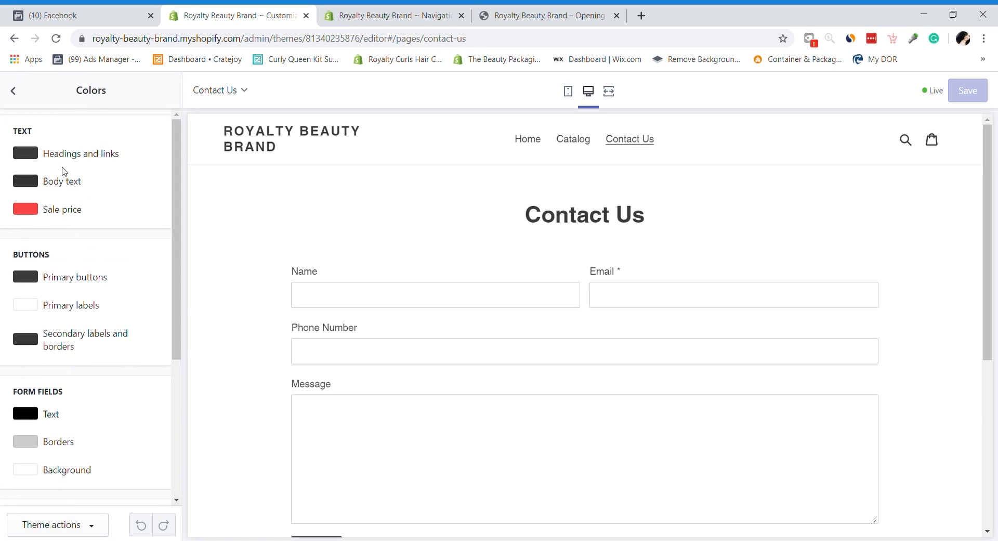
{"action": "left_click", "coordinate": [14, 89]}
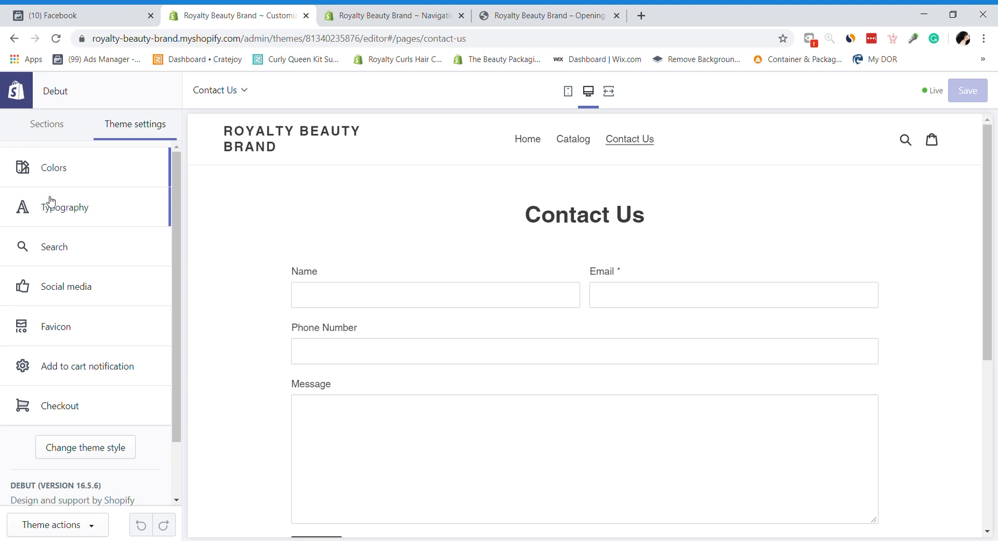
{"action": "left_click", "coordinate": [50, 201]}
{"action": "left_click", "coordinate": [14, 90]}
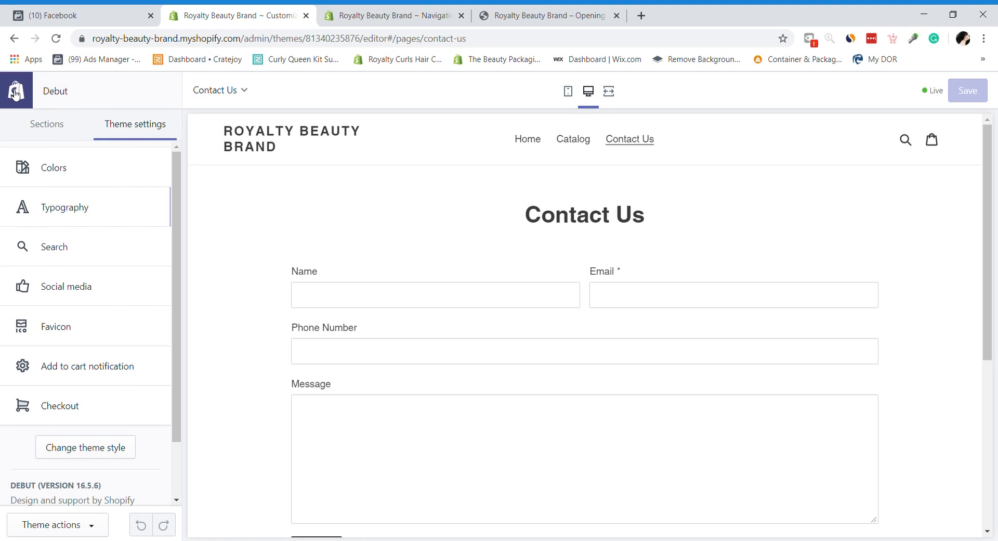
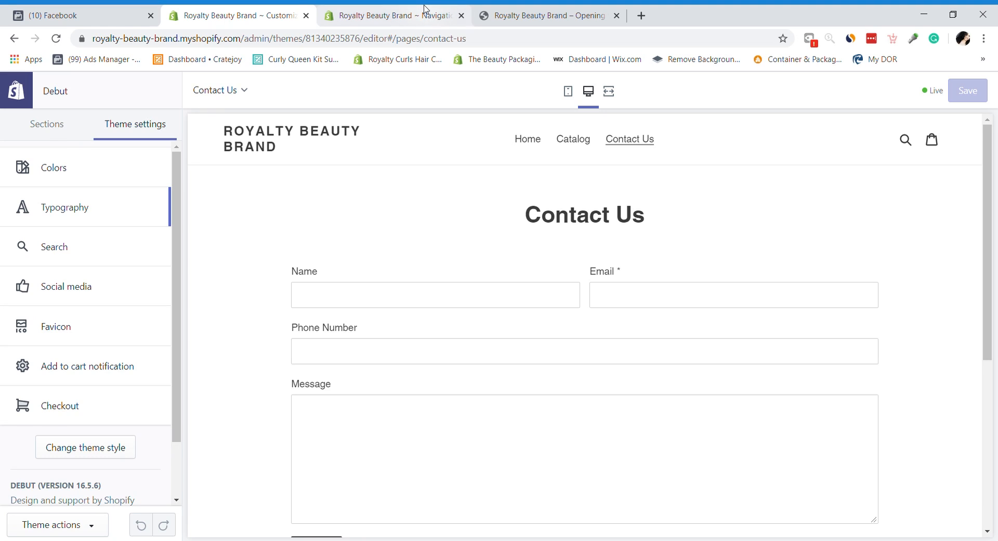
Step: Back out of a new menu item and a new page, landing on Pages with only Contact Us
{"action": "left_click", "coordinate": [331, 8]}
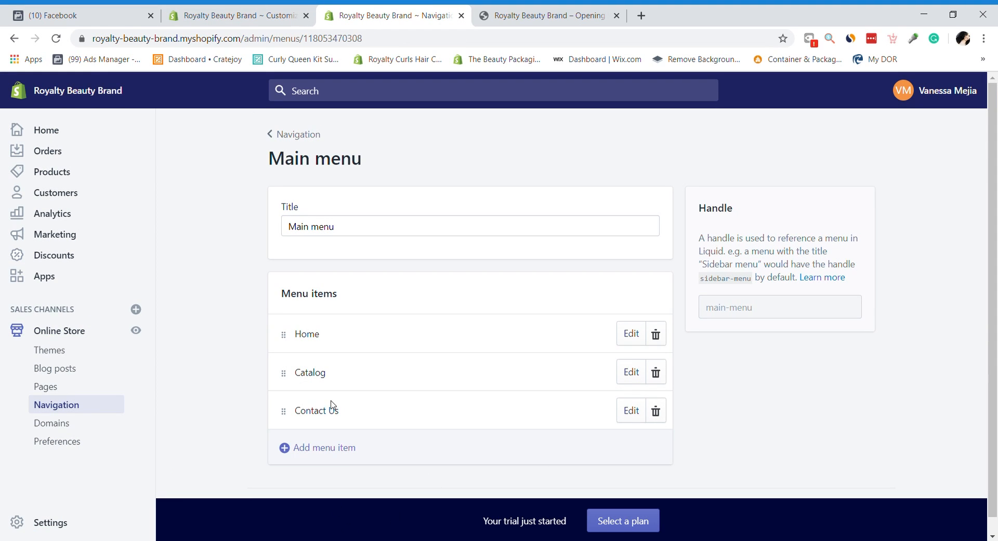
{"action": "left_click", "coordinate": [327, 445]}
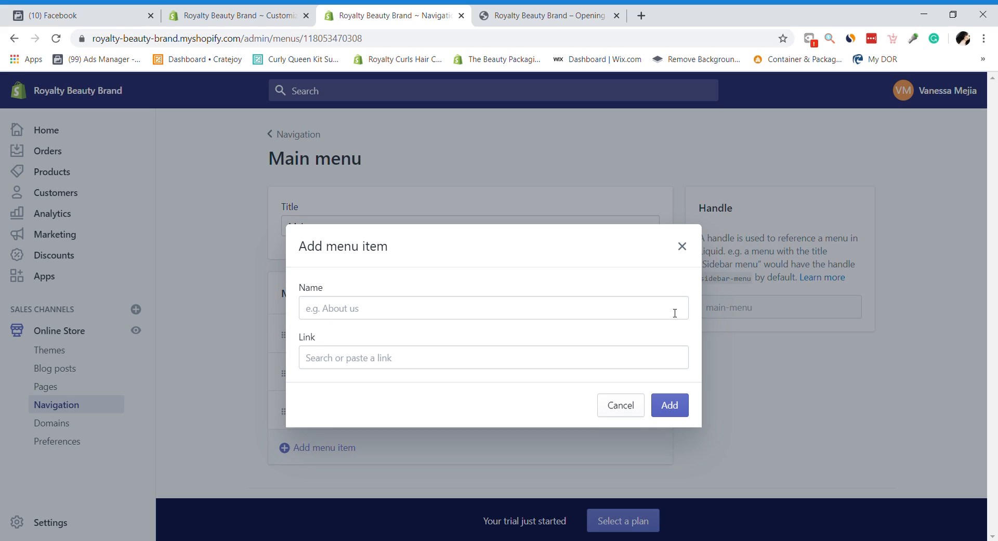
{"action": "left_click", "coordinate": [620, 405]}
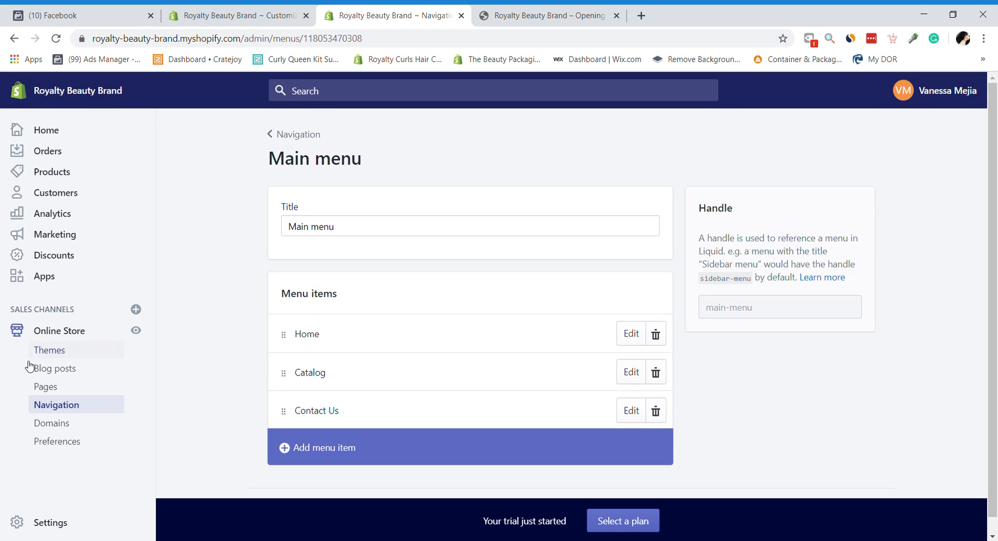
{"action": "left_click", "coordinate": [49, 386]}
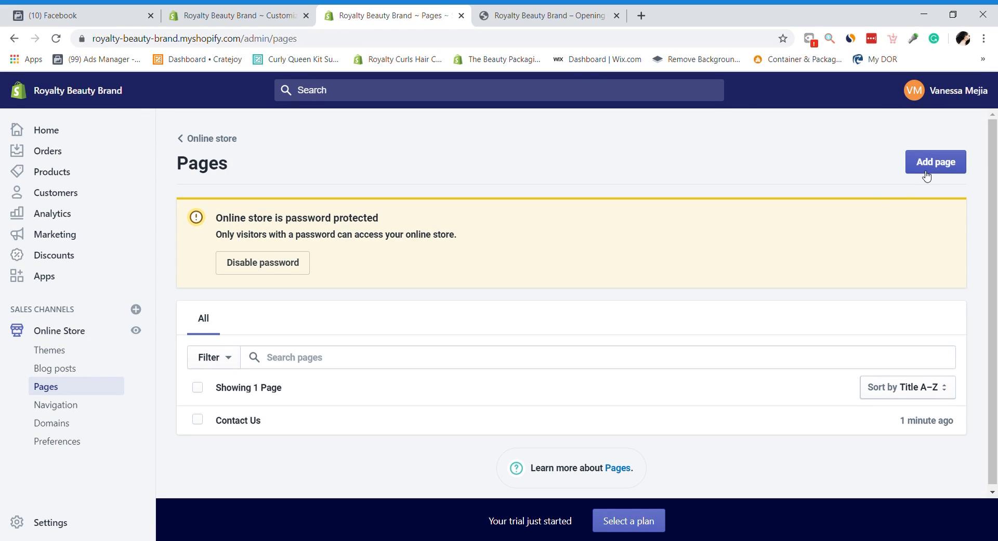
{"action": "left_click", "coordinate": [934, 162]}
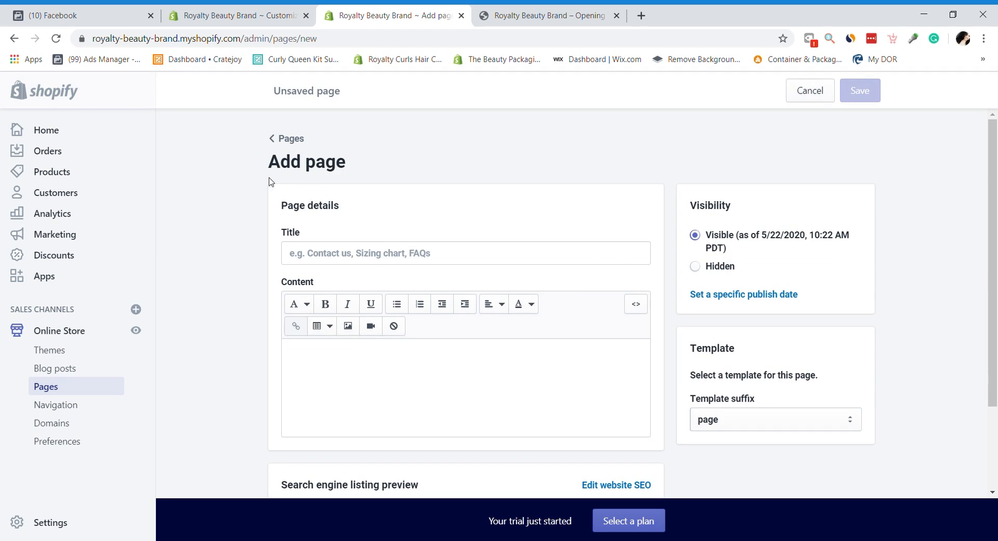
{"action": "left_click", "coordinate": [287, 139]}
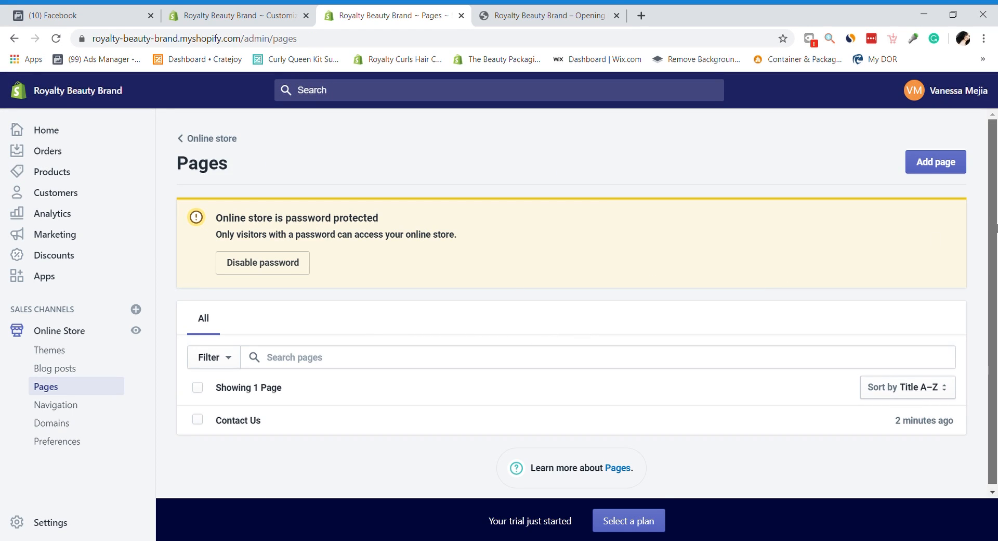
Step: Load royaltycurls.com in a new browser tab
{"action": "left_click", "coordinate": [641, 16]}
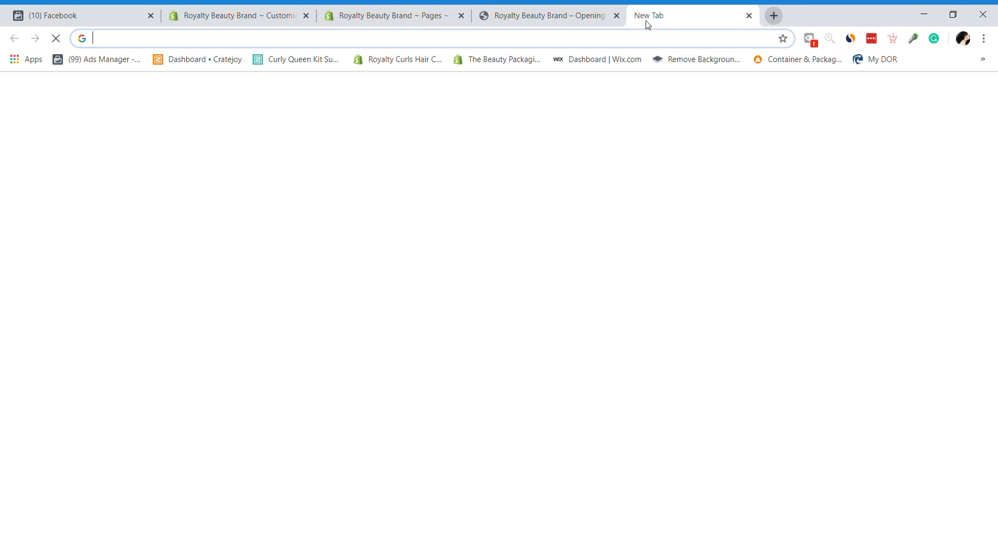
{"action": "type", "text": "royaltycurls.com"}
{"action": "key", "text": "Right"}
{"action": "key", "text": "Return"}
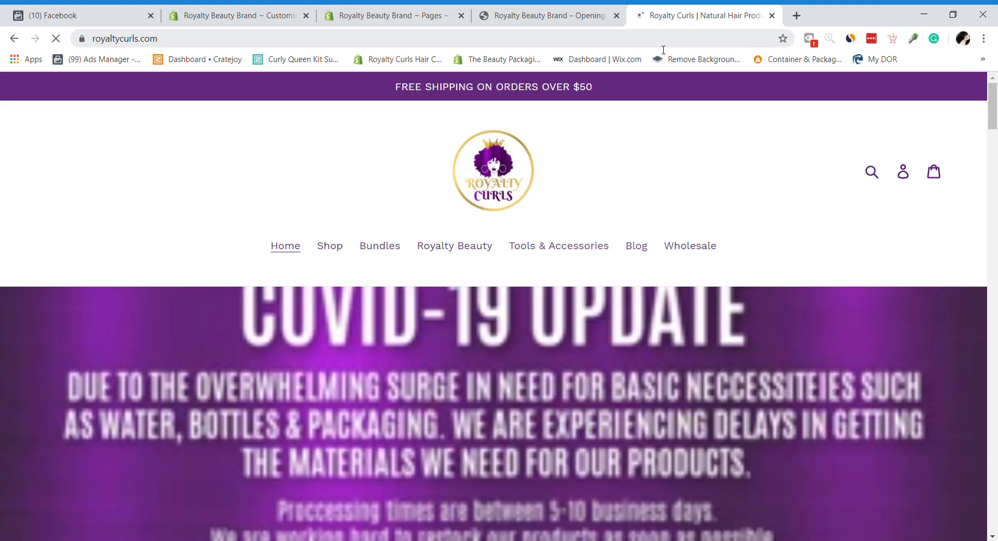
Step: Search Google for kyliecosmetics.com and open the official Kylie Cosmetics website
{"action": "left_click", "coordinate": [663, 46]}
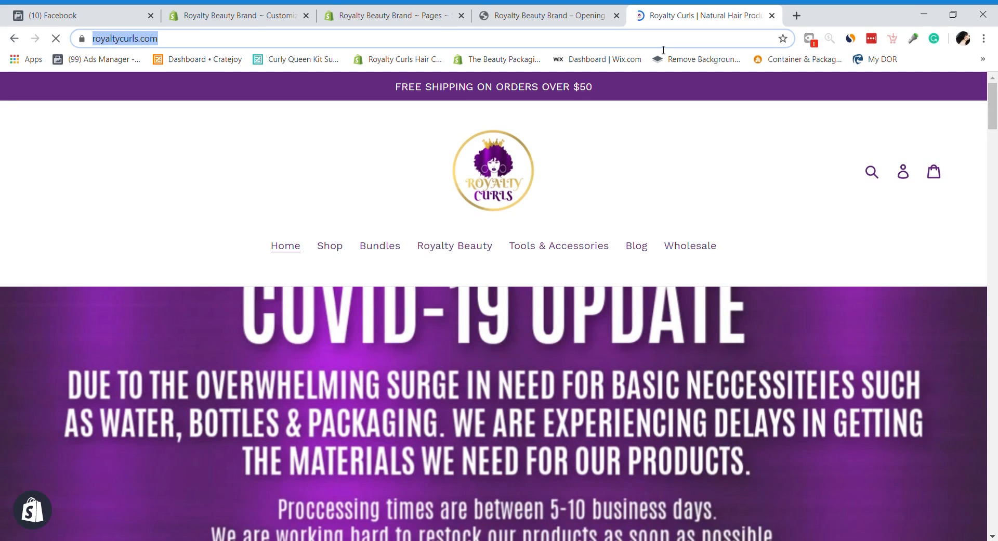
{"action": "type", "text": "k"}
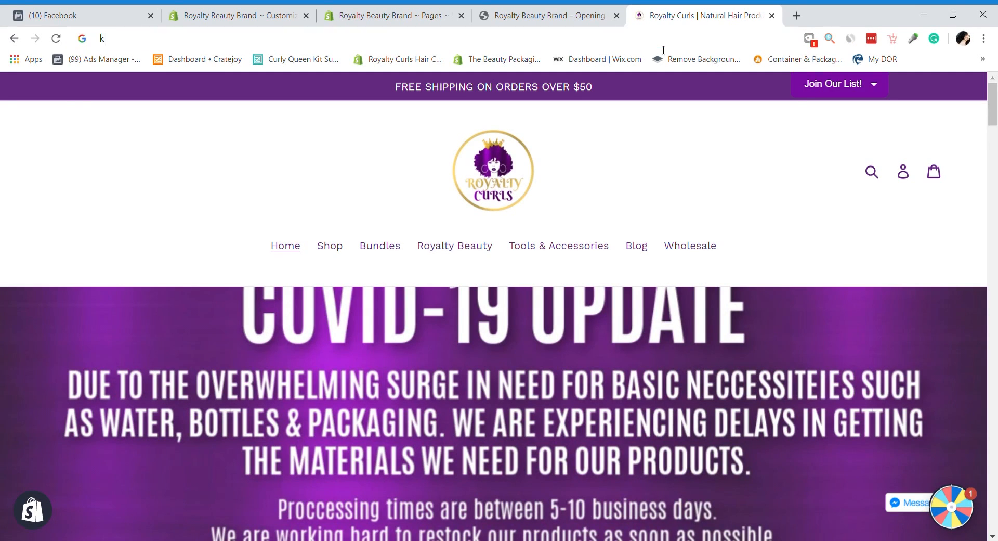
{"action": "type", "text": "yliecos"}
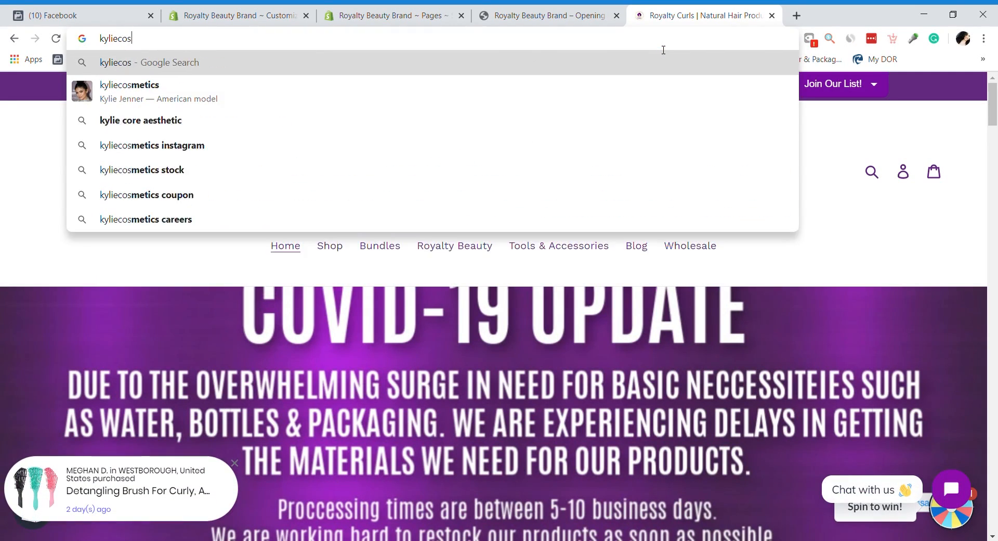
{"action": "key", "text": "Down"}
{"action": "type", "text": ",cin"}
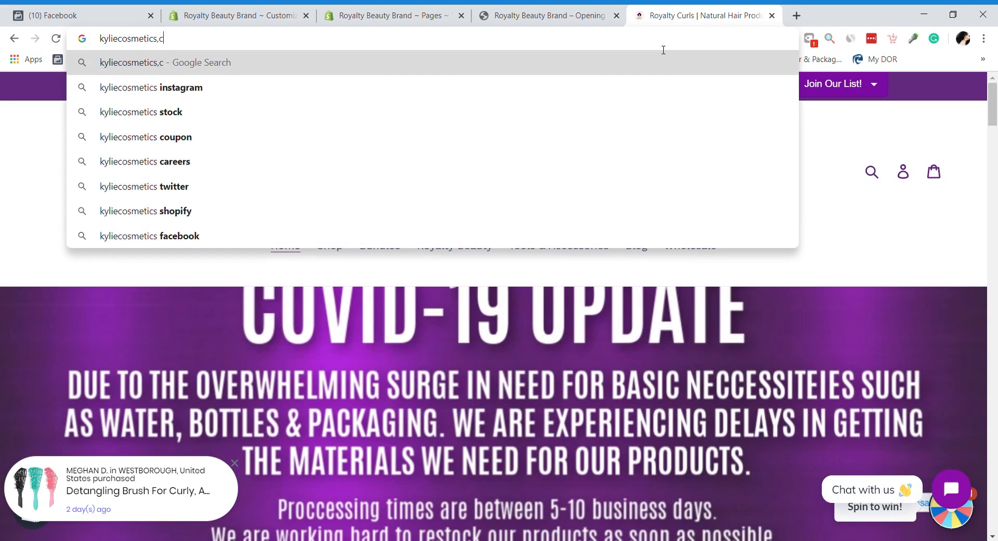
{"action": "key", "text": "Return"}
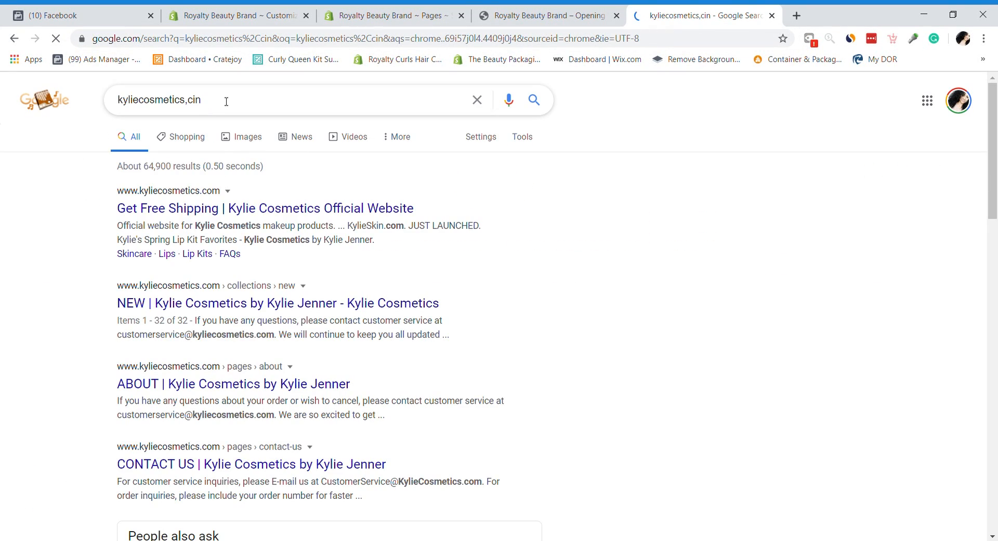
{"action": "key", "text": "BackSpace"}
{"action": "key", "text": "BackSpace"}
{"action": "key", "text": "BackSpace"}
{"action": "key", "text": "BackSpace"}
{"action": "type", "text": ".com"}
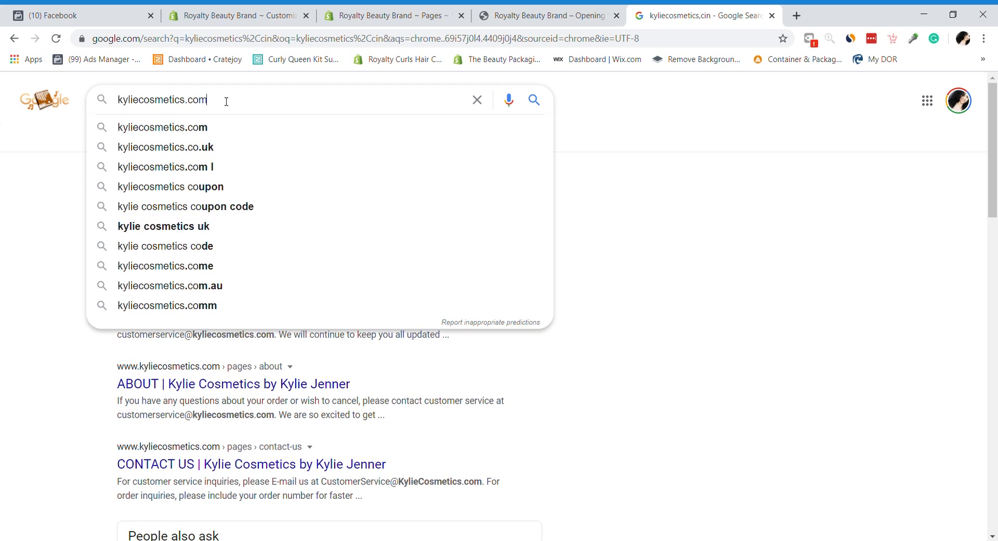
{"action": "key", "text": "Return"}
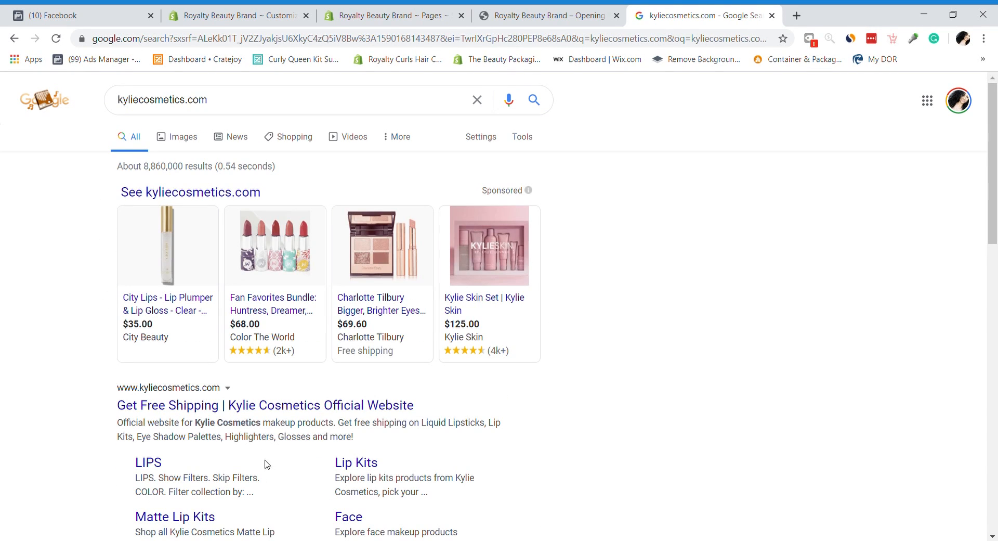
{"action": "left_click", "coordinate": [215, 412]}
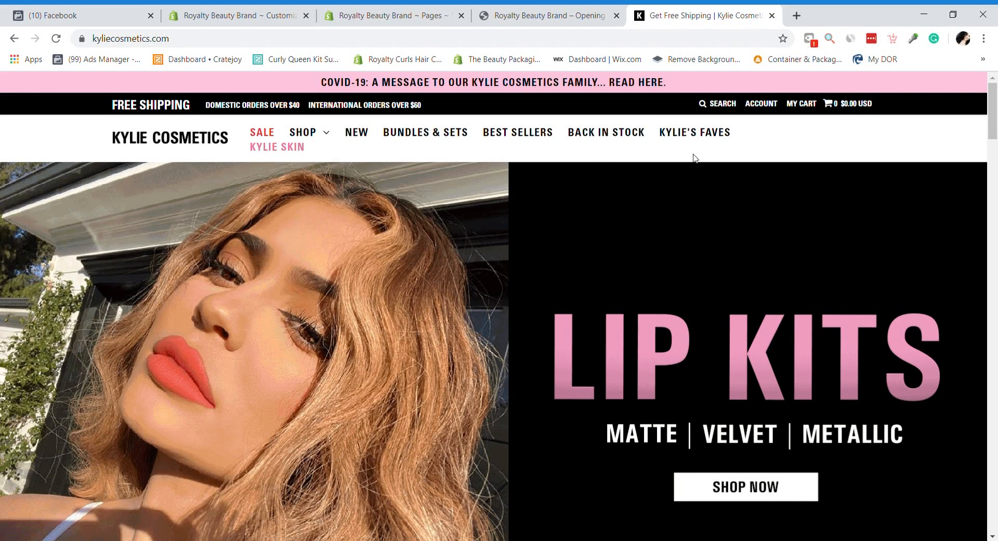
{"action": "left_click", "coordinate": [598, 40]}
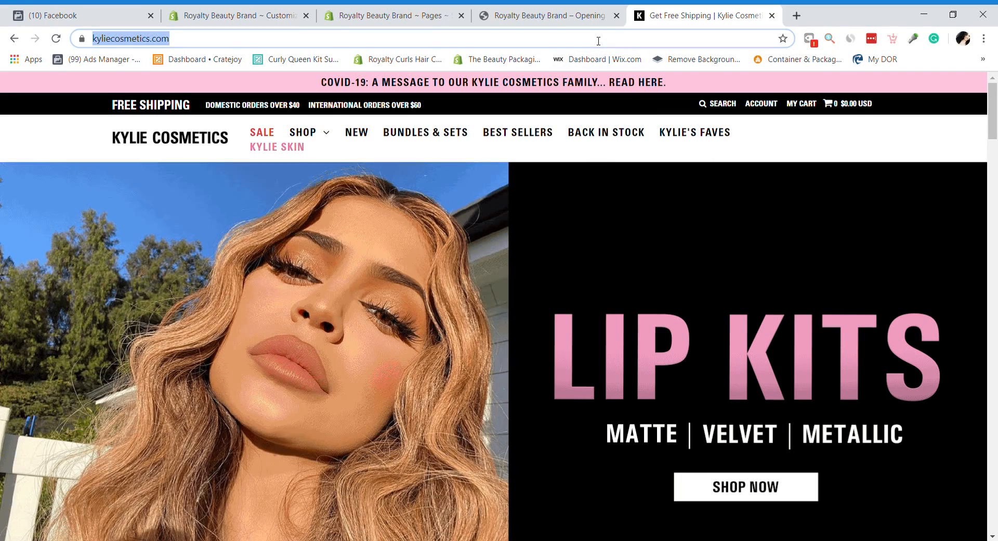
Step: Load tartecosmetics.com and open its Returns policy from the page footer
{"action": "type", "text": "tarte"}
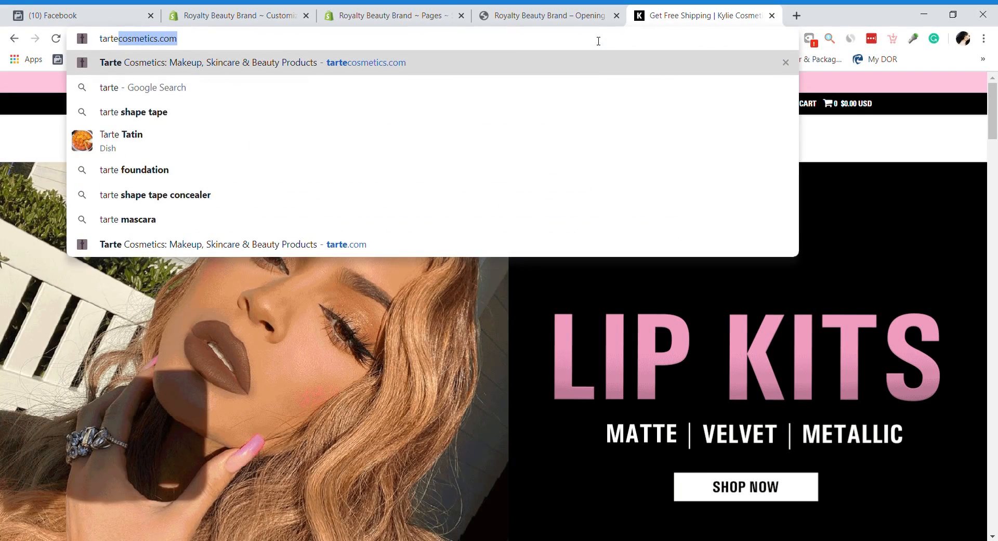
{"action": "key", "text": "Right"}
{"action": "key", "text": "Return"}
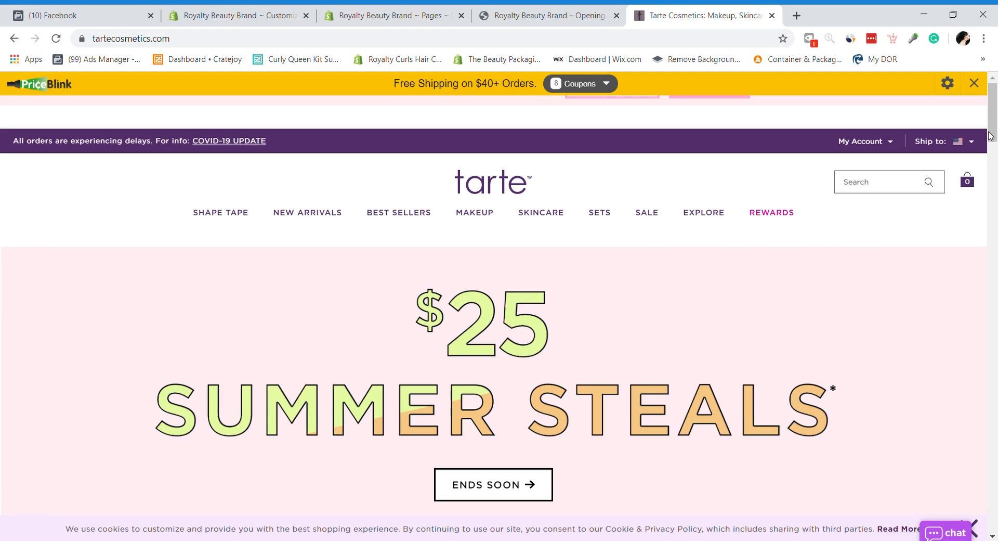
{"action": "left_click_drag", "start_coordinate": [997, 141], "coordinate": [996, 533]}
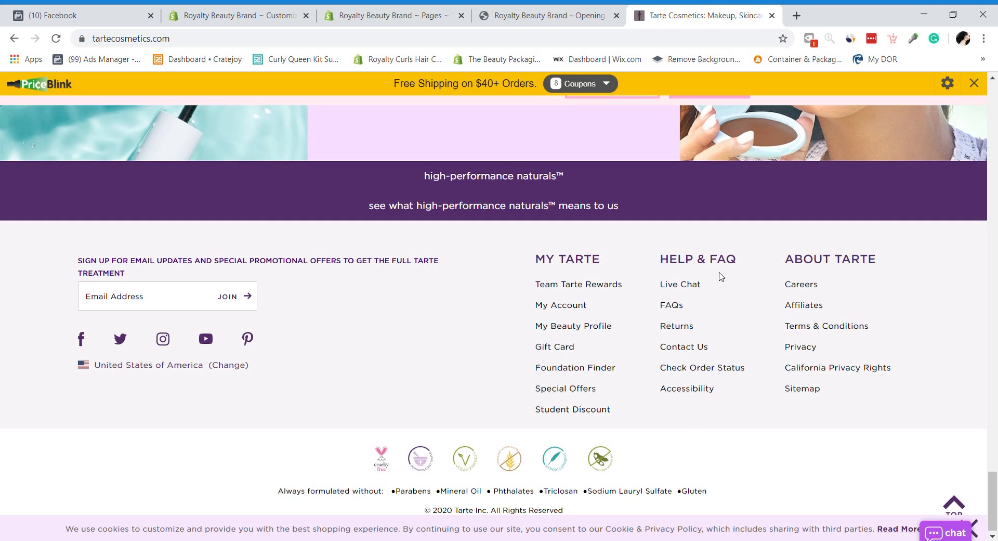
{"action": "mouse_move", "coordinate": [993, 501]}
{"action": "left_mouse_down"}
{"action": "mouse_move", "coordinate": [993, 104]}
{"action": "mouse_move", "coordinate": [993, 502]}
{"action": "left_mouse_up"}
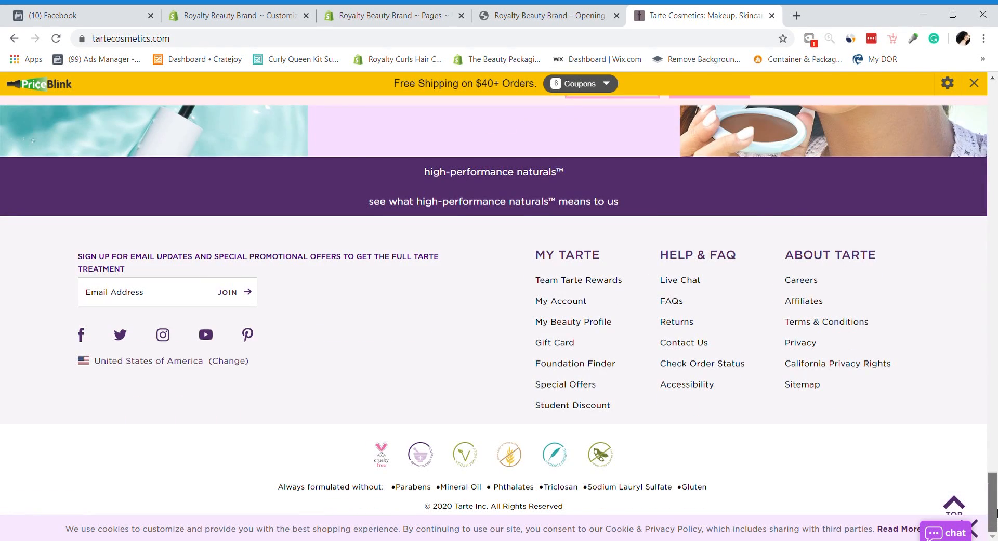
{"action": "left_click", "coordinate": [670, 326]}
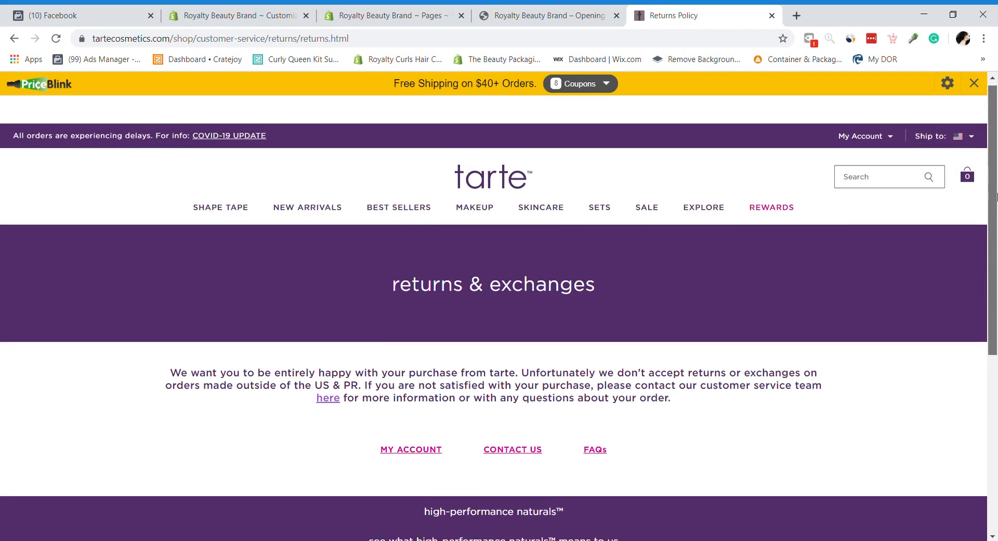
{"action": "scroll", "coordinate": [996, 195], "scroll_direction": "down", "scroll_amount": 3}
{"action": "left_click_drag", "start_coordinate": [996, 261], "coordinate": [996, 164]}
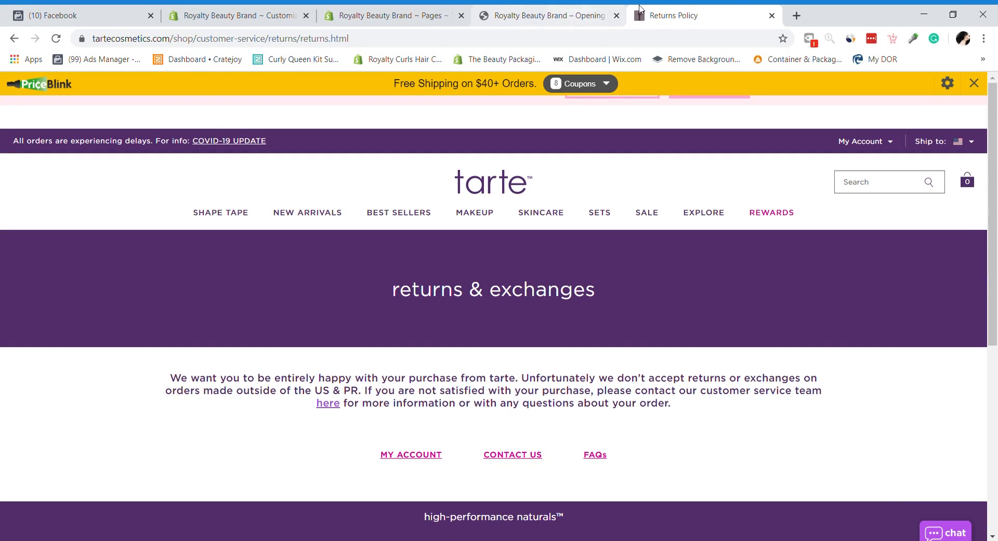
Step: Close the Returns Policy and Opening tabs, then open the Shopify App Store from Apps
{"action": "left_click", "coordinate": [772, 15]}
{"action": "left_click", "coordinate": [328, 8]}
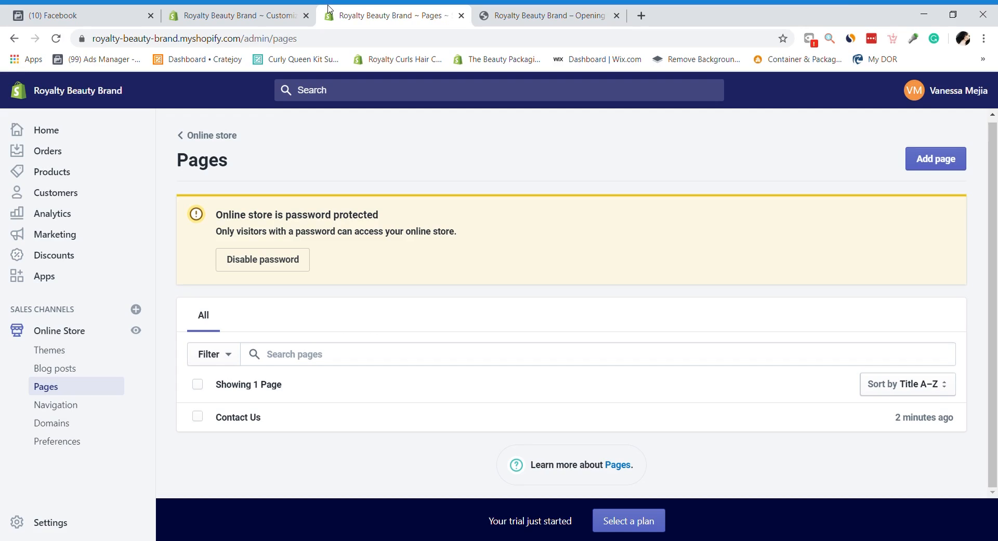
{"action": "left_click", "coordinate": [616, 15]}
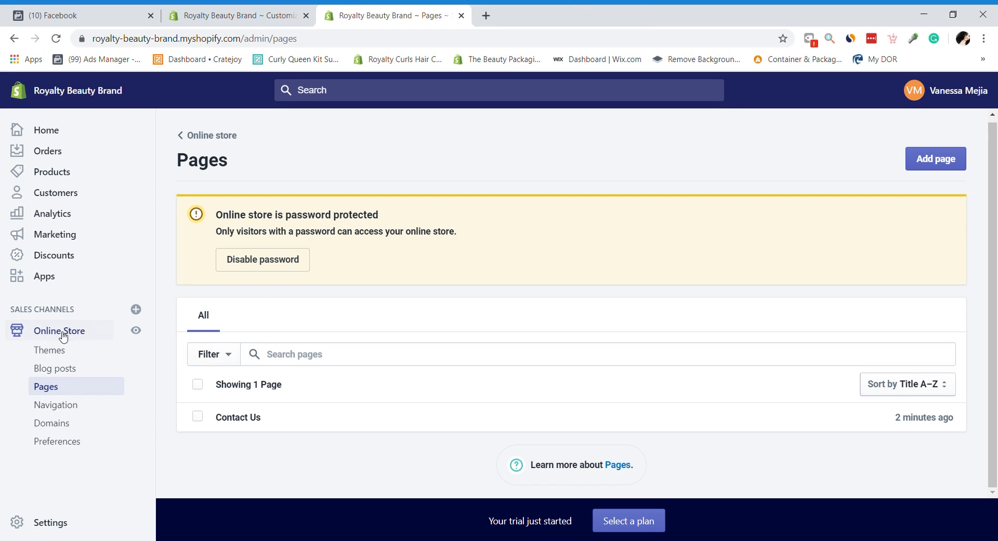
{"action": "left_click", "coordinate": [46, 280]}
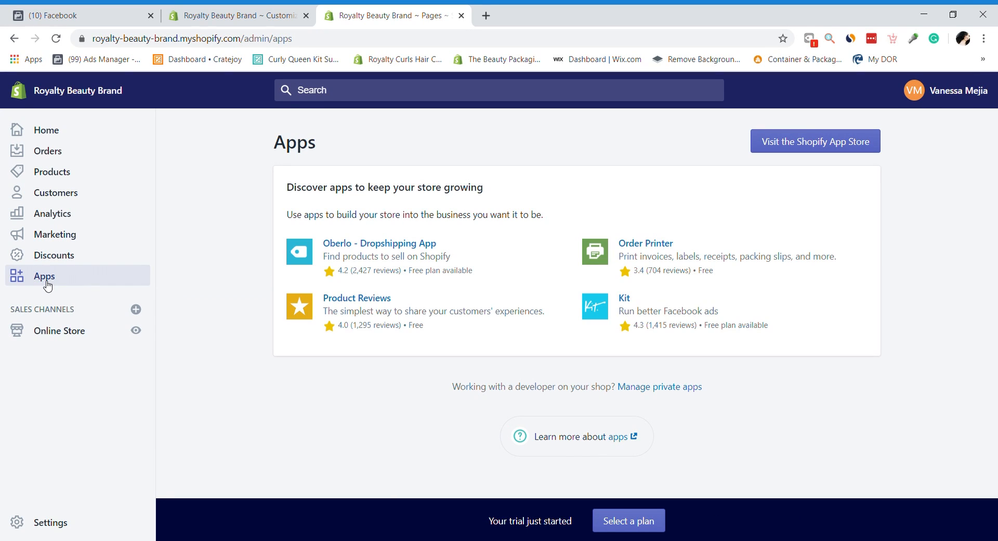
{"action": "left_click", "coordinate": [785, 146]}
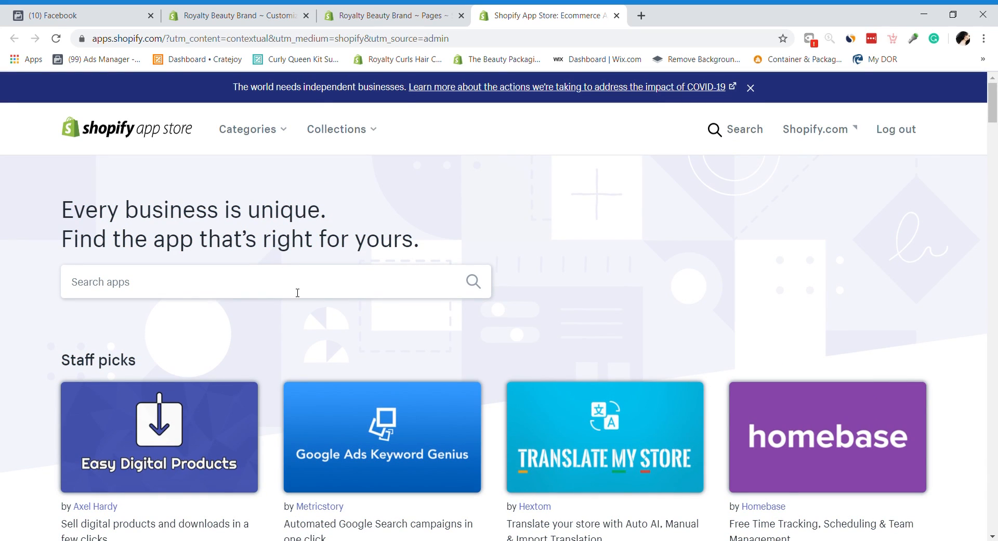
Step: Search the App Store for 'privy' and open the Privy app listing
{"action": "left_click", "coordinate": [297, 293]}
{"action": "type", "text": "privy"}
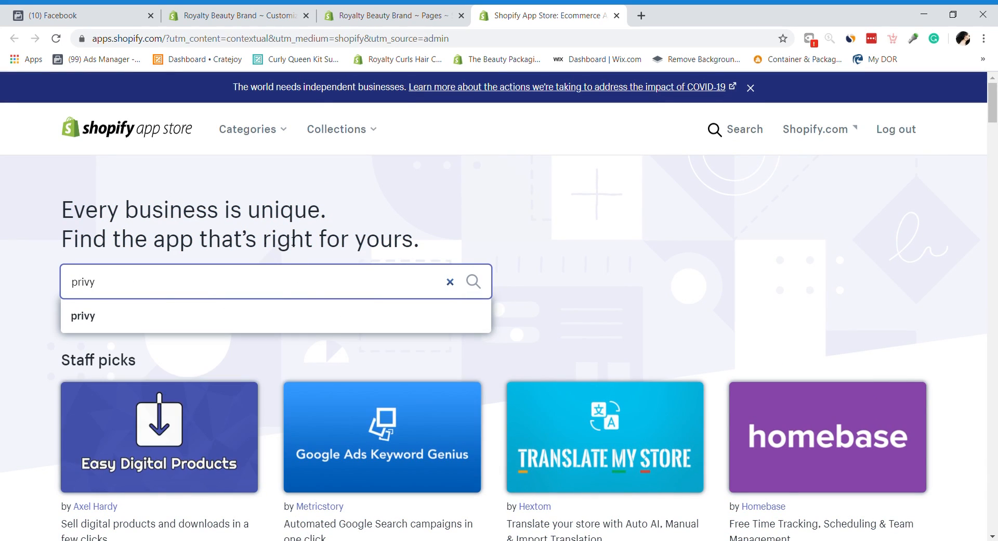
{"action": "left_click", "coordinate": [116, 322]}
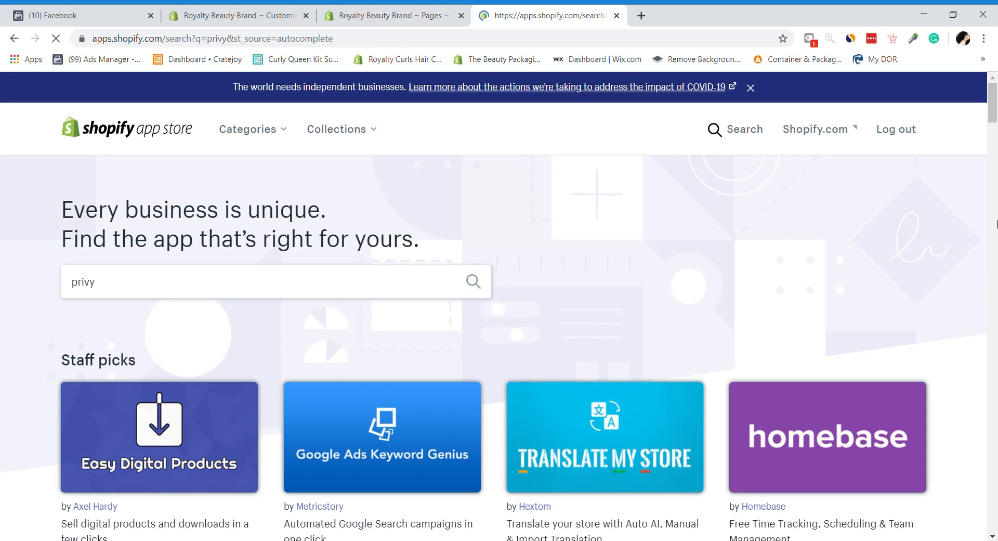
{"action": "scroll", "coordinate": [996, 115], "scroll_direction": "down", "scroll_amount": 3}
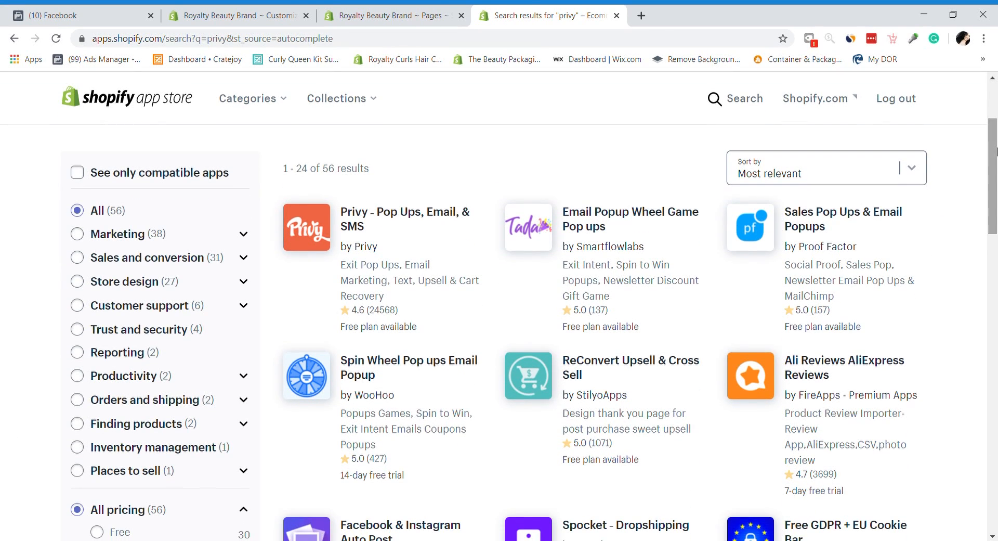
{"action": "left_click", "coordinate": [342, 222]}
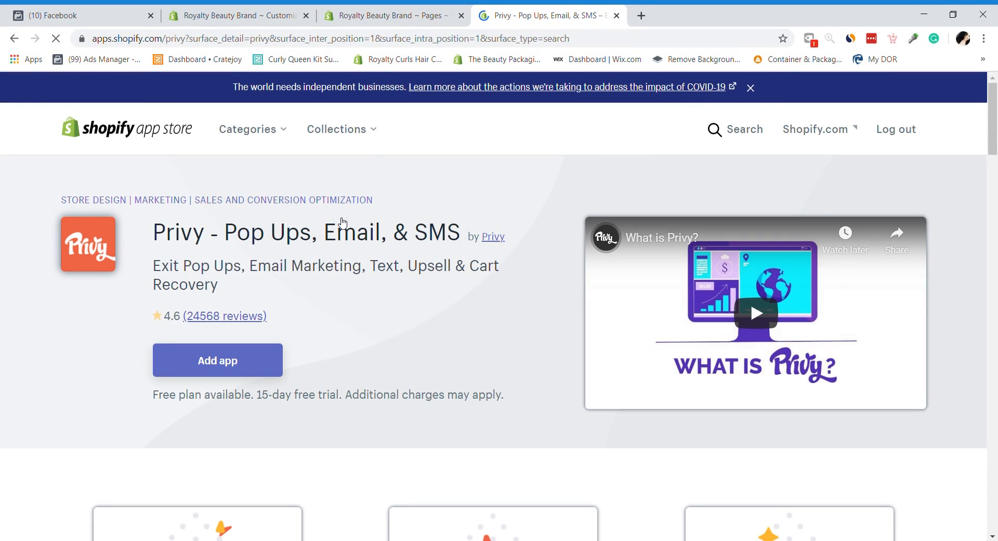
Step: Page through Privy's media gallery images, including newsletters and abandoned cart emails, then close it
{"action": "scroll", "coordinate": [996, 163], "scroll_direction": "down", "scroll_amount": 5}
{"action": "scroll", "coordinate": [996, 163], "scroll_direction": "down", "scroll_amount": 10}
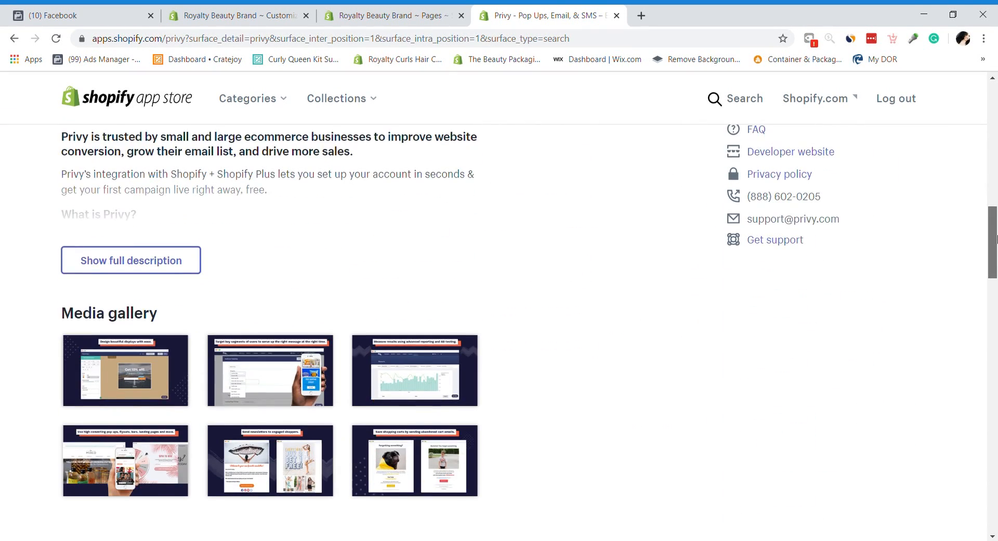
{"action": "left_click", "coordinate": [130, 192]}
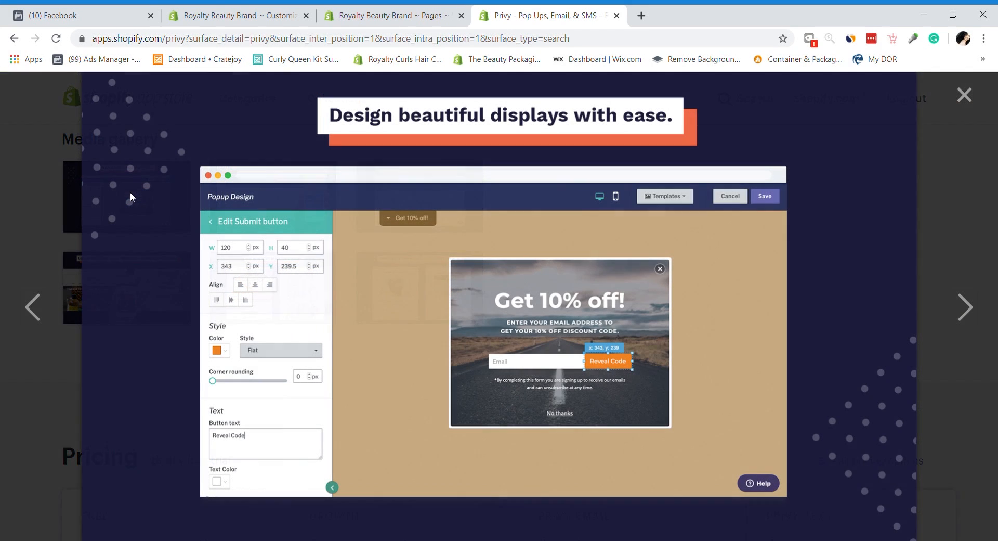
{"action": "key", "text": "Right"}
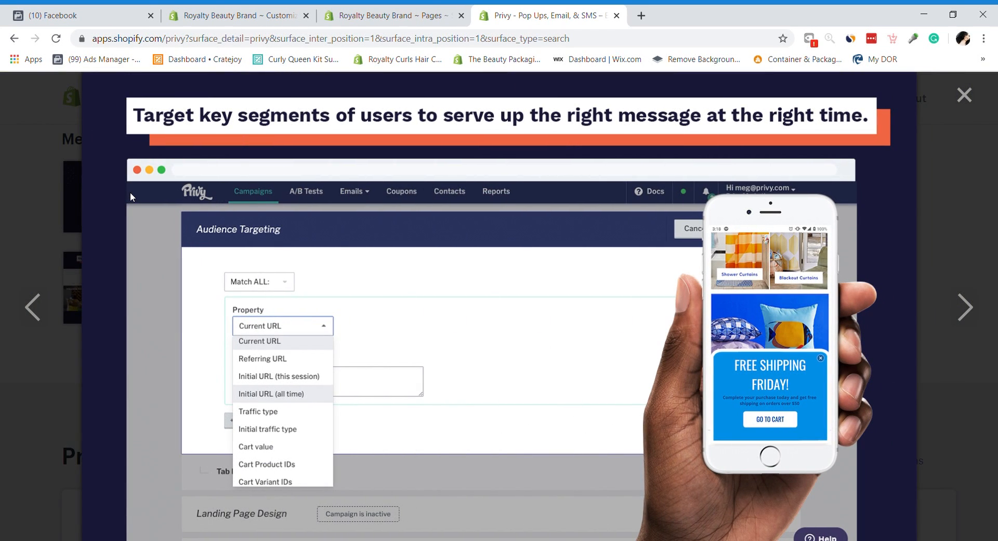
{"action": "key", "text": "Right"}
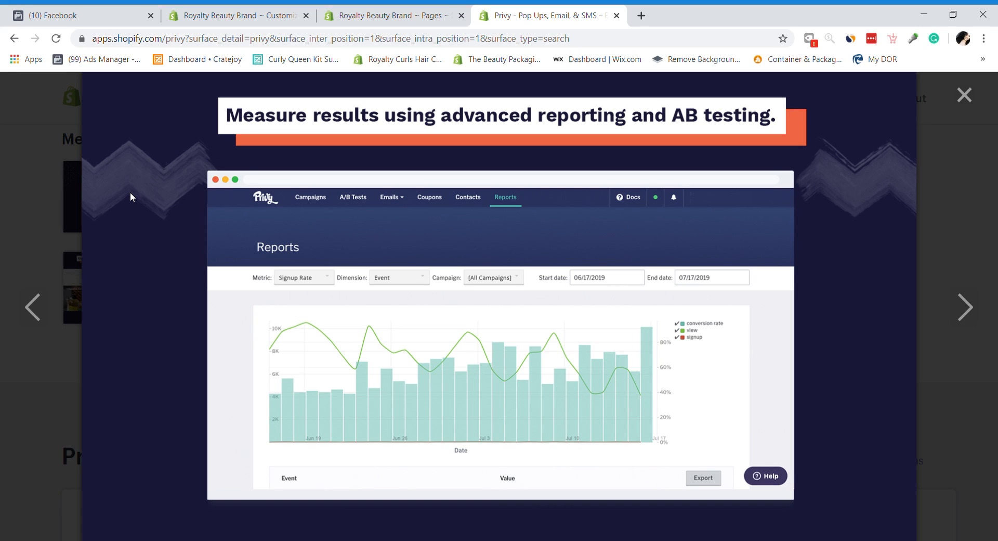
{"action": "key", "text": "Right"}
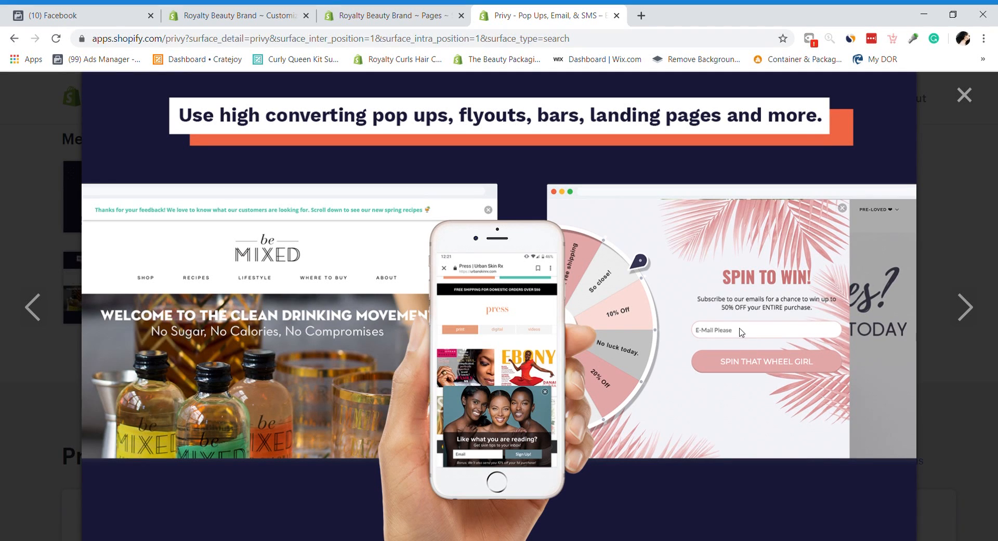
{"action": "left_click", "coordinate": [975, 309]}
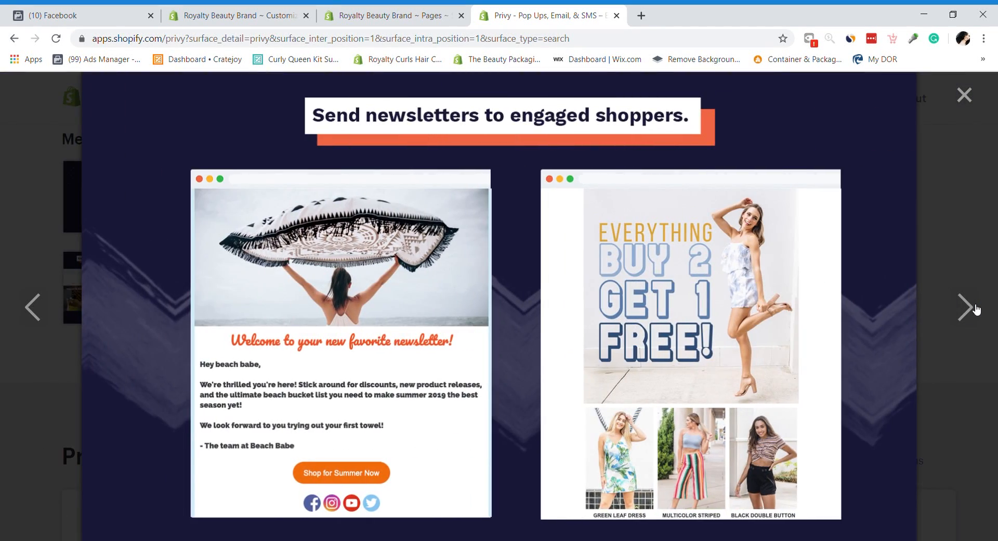
{"action": "left_click", "coordinate": [976, 309]}
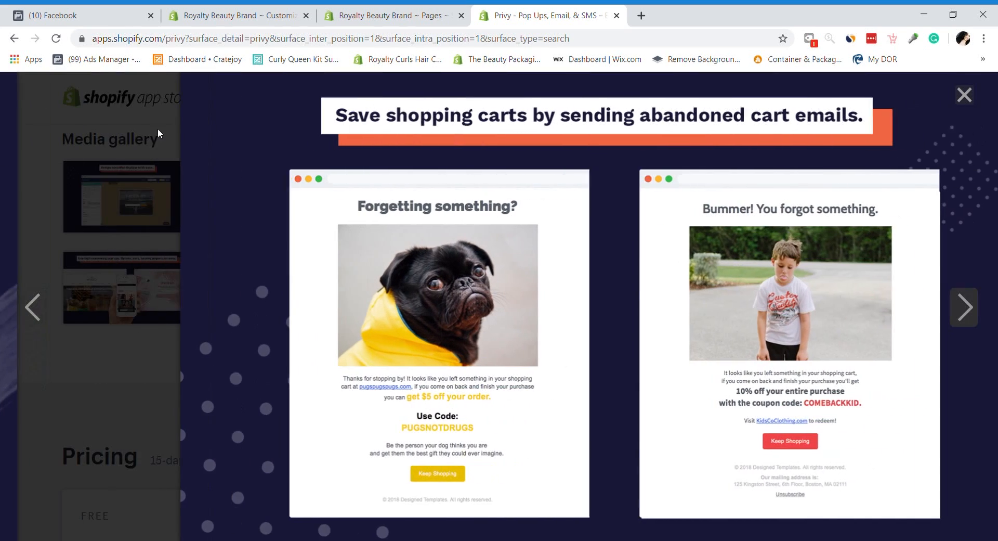
{"action": "left_click", "coordinate": [939, 177]}
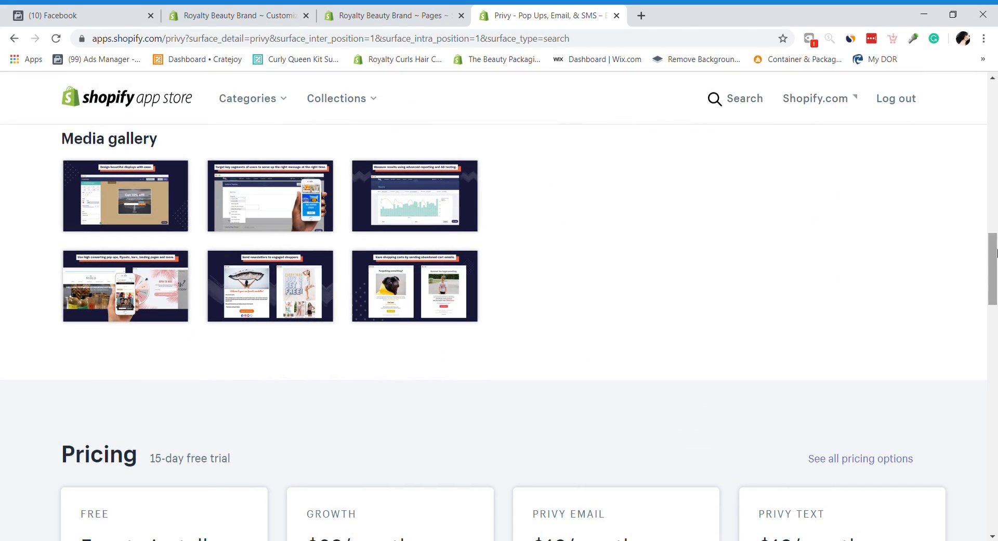
{"action": "left_click_drag", "start_coordinate": [996, 245], "coordinate": [996, 94]}
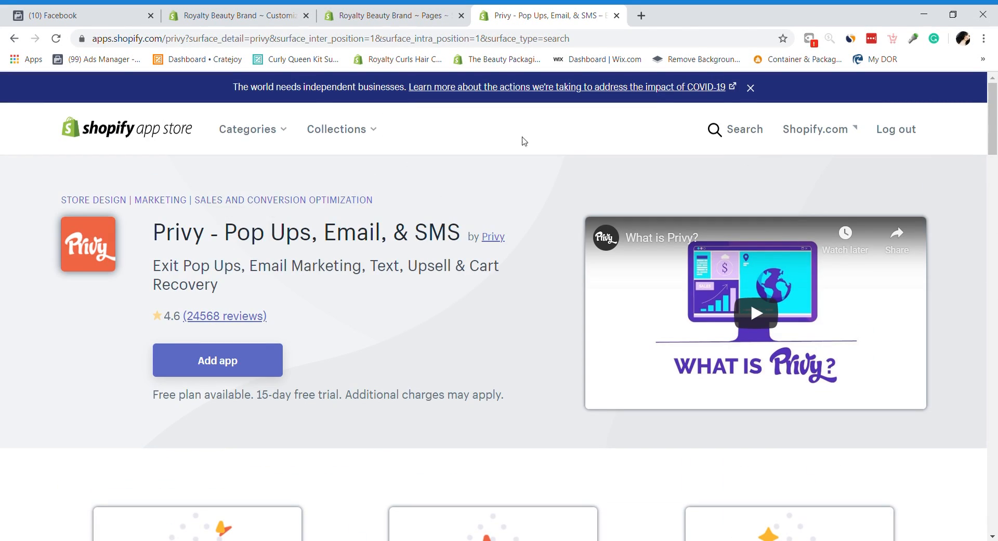
Step: Add Privy and approve its installation on the Royalty Beauty Brand store
{"action": "left_click", "coordinate": [238, 353]}
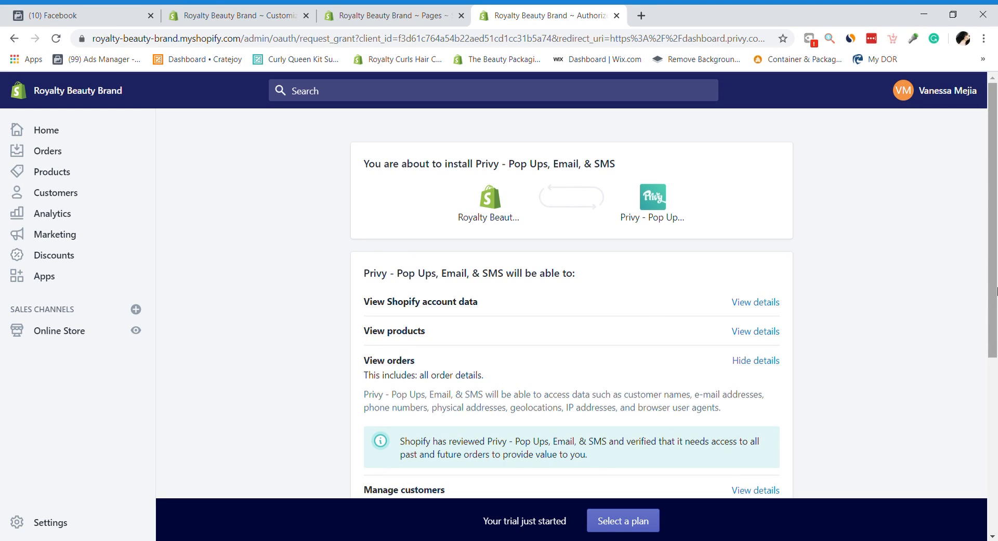
{"action": "scroll", "coordinate": [983, 461], "scroll_direction": "down", "scroll_amount": 6}
{"action": "left_click", "coordinate": [771, 403]}
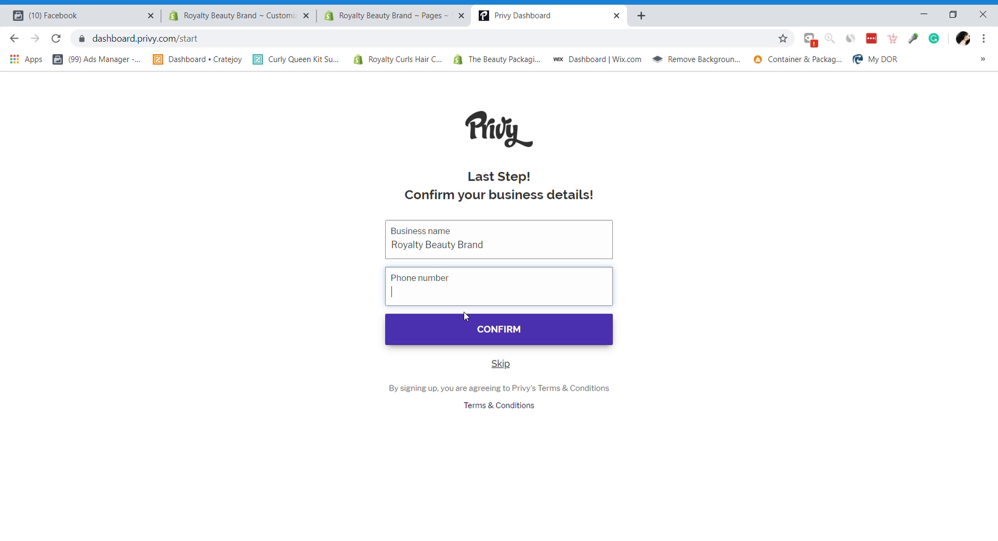
Step: Enter the business phone number on Privy's start page and confirm the business details
{"action": "left_click", "coordinate": [464, 313]}
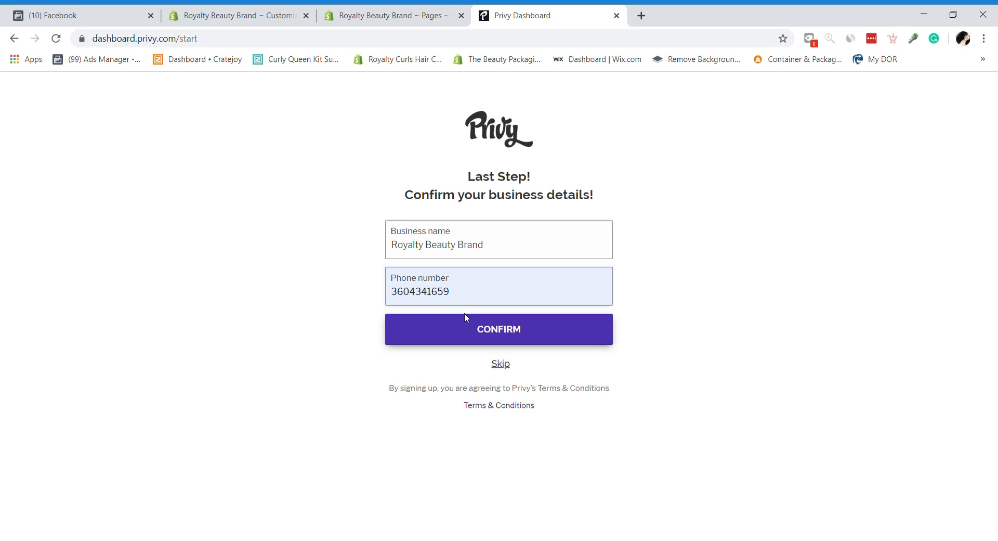
{"action": "left_click", "coordinate": [471, 326]}
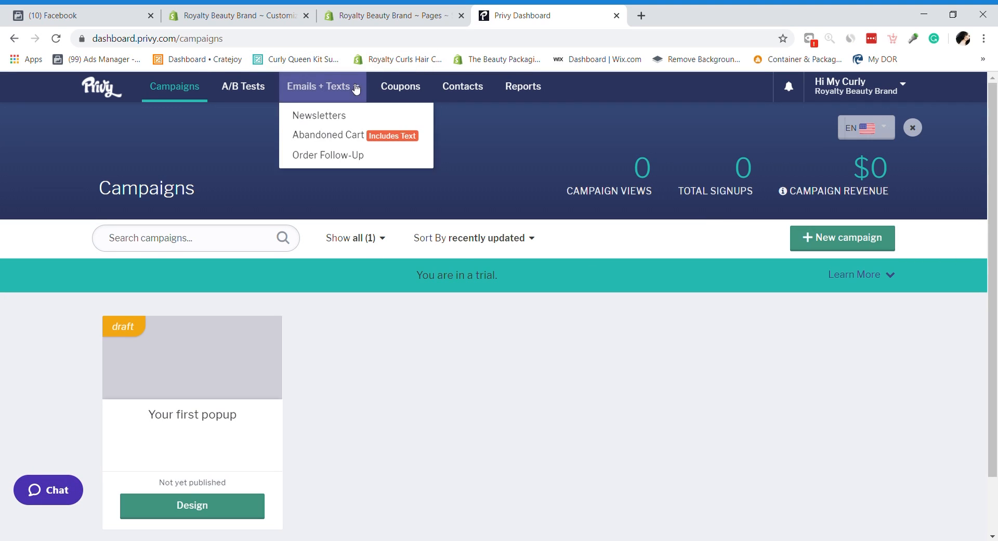
Step: Look at Privy's Integrations, leave the MailChimp login unauthorized, and return to Campaigns
{"action": "mouse_move", "coordinate": [830, 91]}
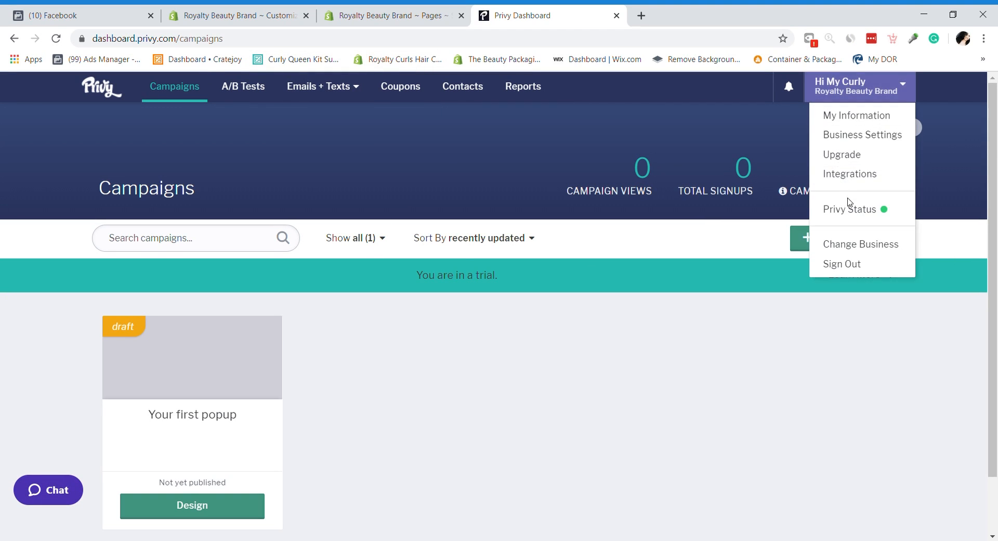
{"action": "left_click", "coordinate": [842, 175]}
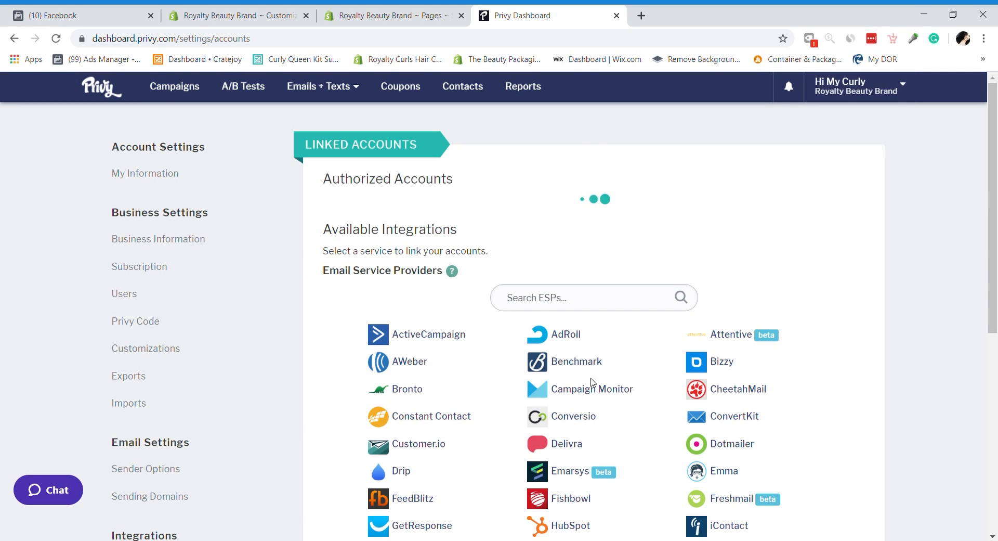
{"action": "left_click_drag", "start_coordinate": [994, 216], "coordinate": [995, 338]}
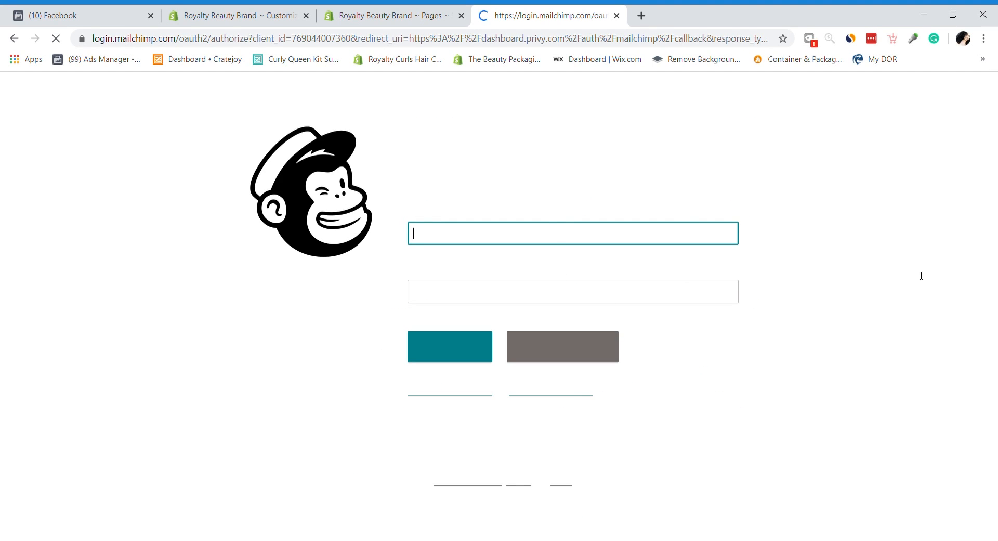
{"action": "left_click", "coordinate": [15, 38]}
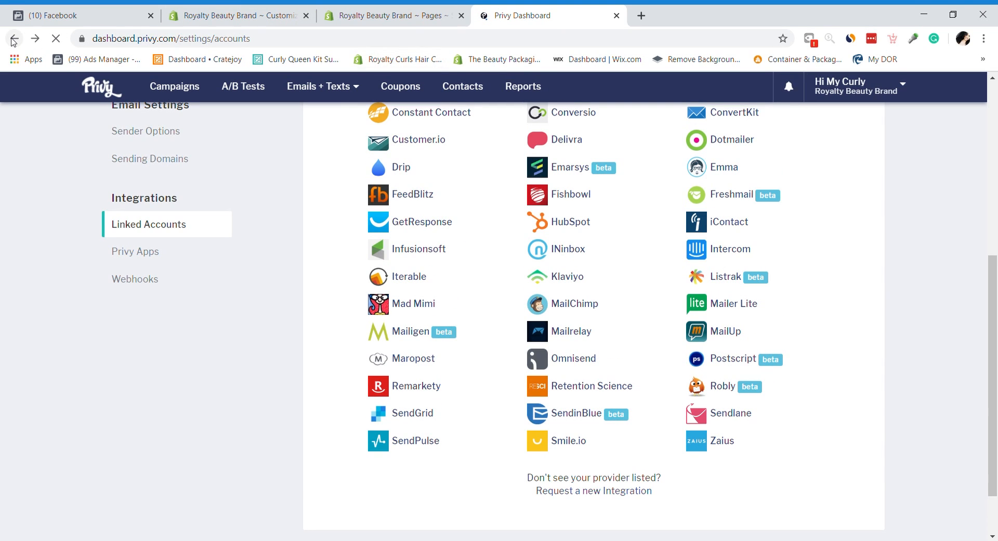
{"action": "left_click", "coordinate": [14, 38]}
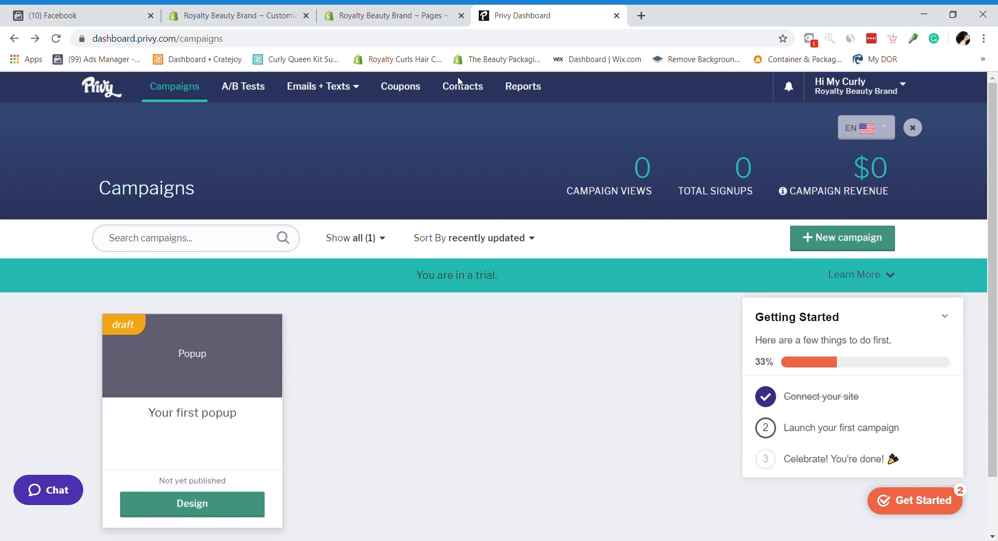
{"action": "left_click", "coordinate": [822, 104]}
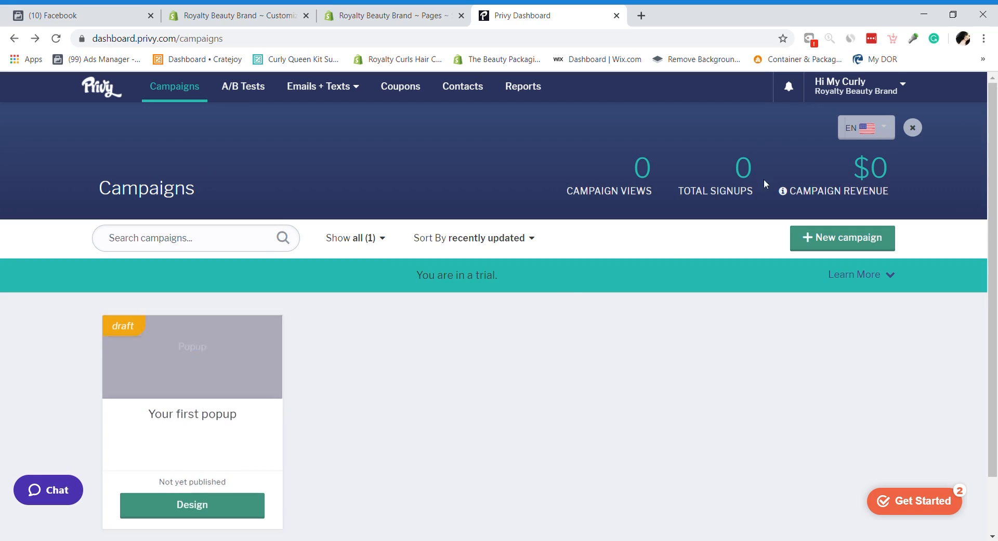
{"action": "left_click", "coordinate": [821, 91]}
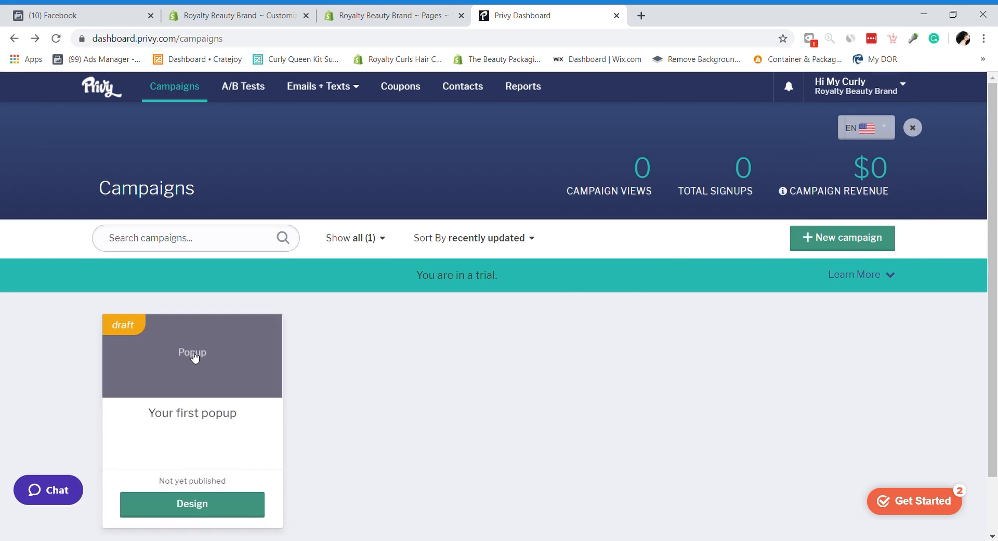
{"action": "left_click", "coordinate": [817, 96]}
Step: Switch Privy's dashboard to the Royalty Curls Hair Care business
{"action": "left_click", "coordinate": [840, 243]}
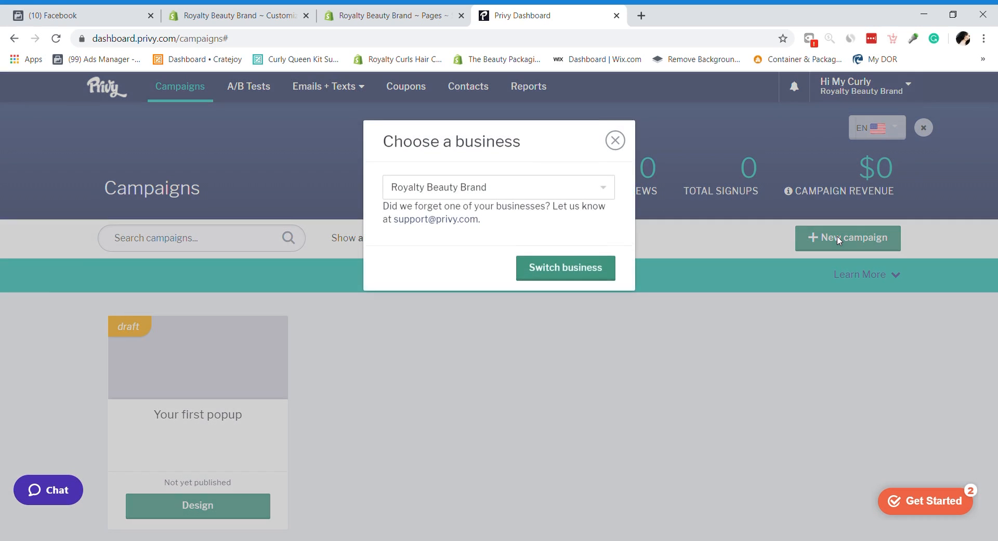
{"action": "left_click", "coordinate": [508, 206]}
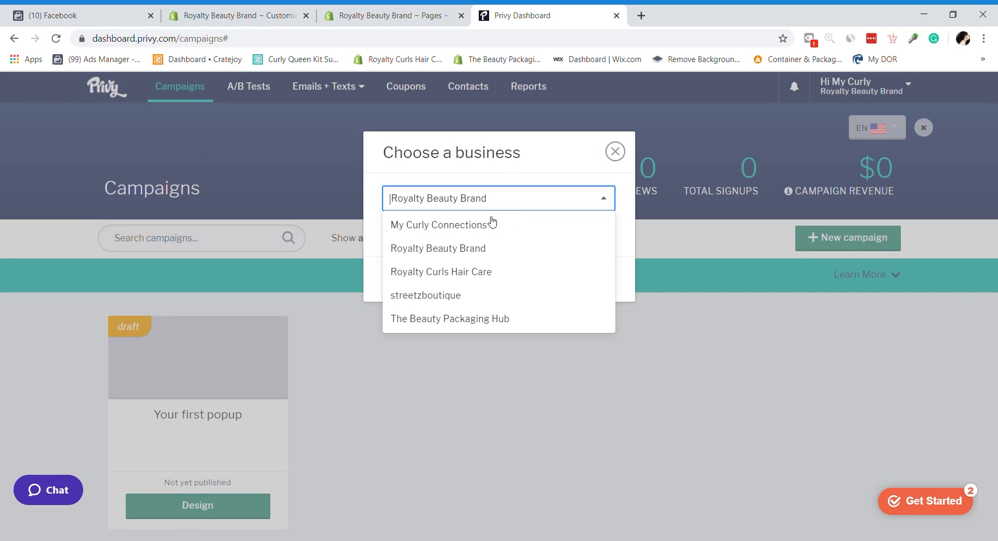
{"action": "left_click", "coordinate": [485, 271]}
{"action": "left_click", "coordinate": [594, 281]}
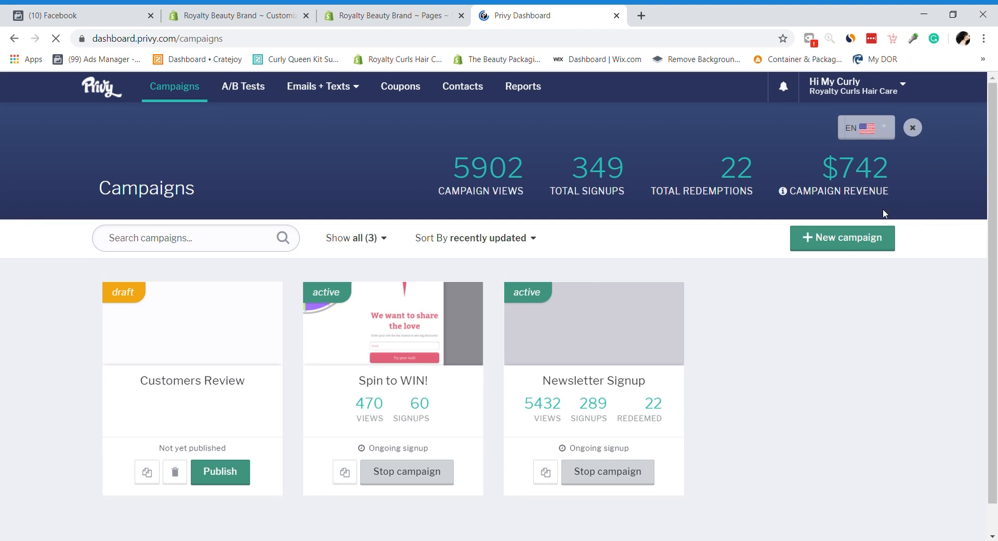
Step: Review Royalty Curls' campaigns, then return to the Shopify theme editor tab
{"action": "left_click_drag", "start_coordinate": [997, 171], "coordinate": [997, 188]}
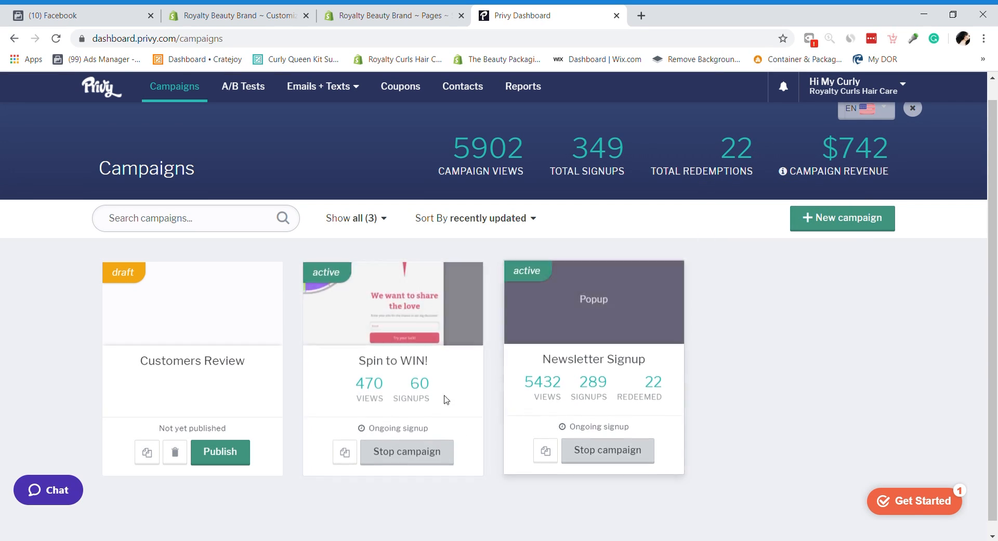
{"action": "scroll", "coordinate": [996, 225], "scroll_direction": "up", "scroll_amount": 1}
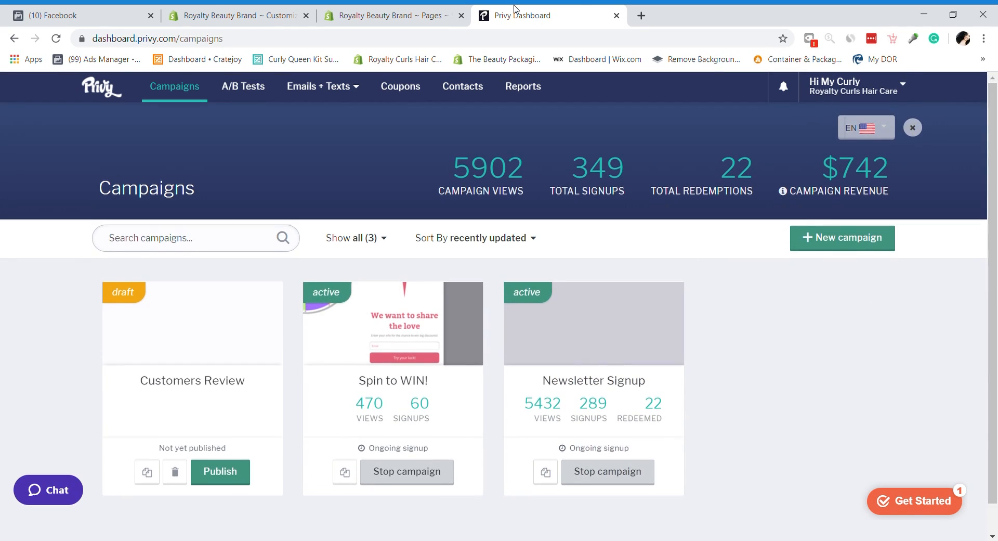
{"action": "left_click", "coordinate": [389, 15]}
{"action": "left_click", "coordinate": [260, 11]}
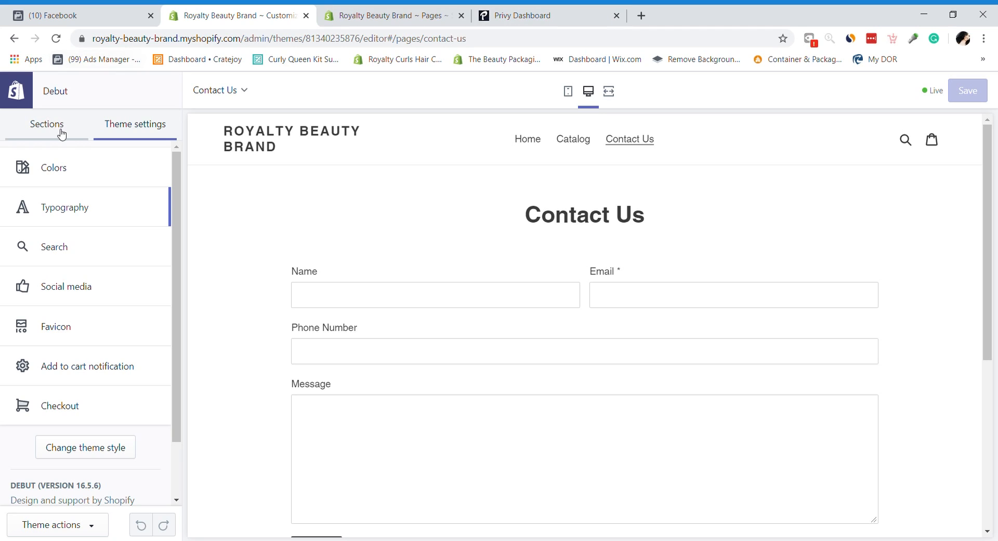
Step: Go back to the Shopify Apps admin page and open the Shopify App Store
{"action": "left_click", "coordinate": [503, 9]}
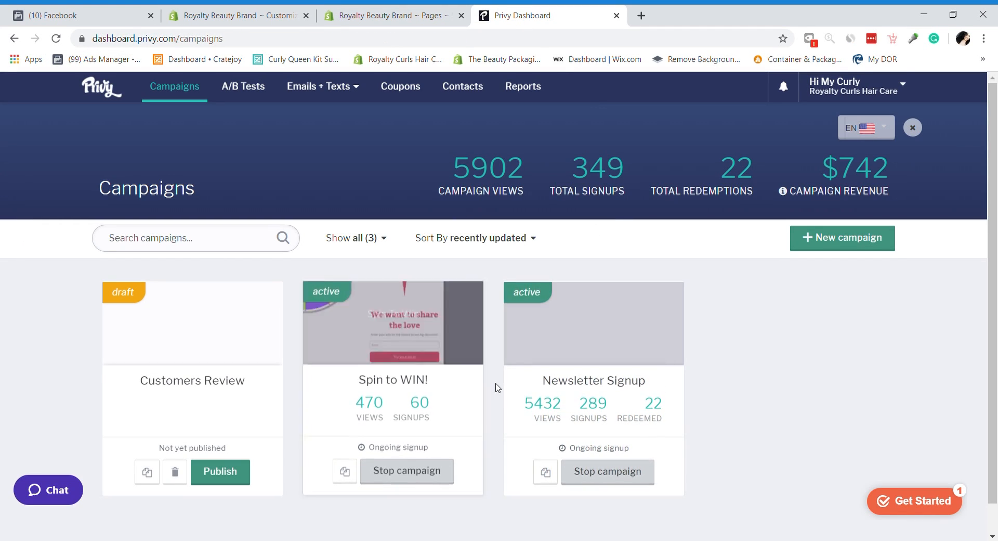
{"action": "left_click", "coordinate": [390, 13]}
{"action": "left_click", "coordinate": [252, 10]}
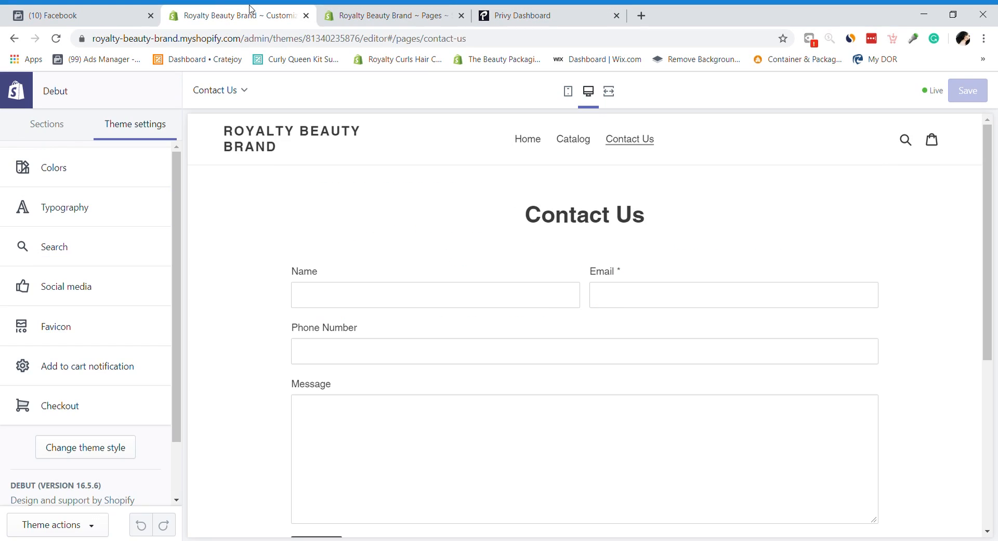
{"action": "left_click", "coordinate": [370, 10]}
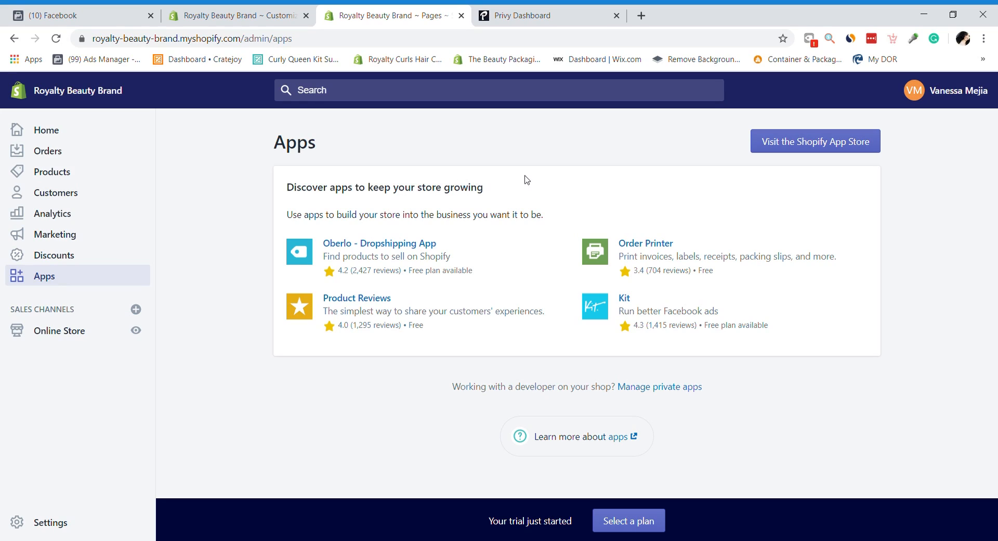
{"action": "left_click", "coordinate": [800, 156]}
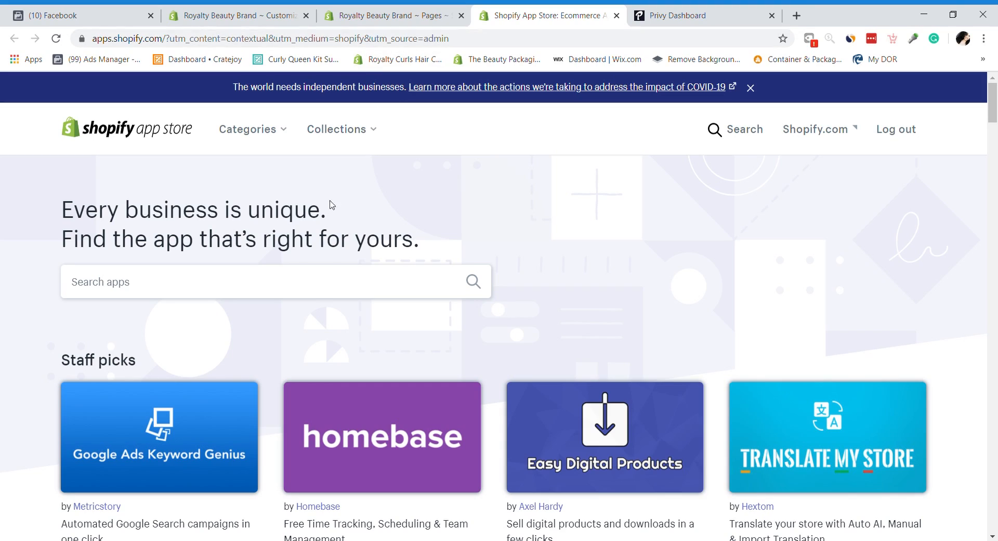
Step: Search the App Store for 'currency converter' and scroll through the 394 results
{"action": "left_click", "coordinate": [314, 284]}
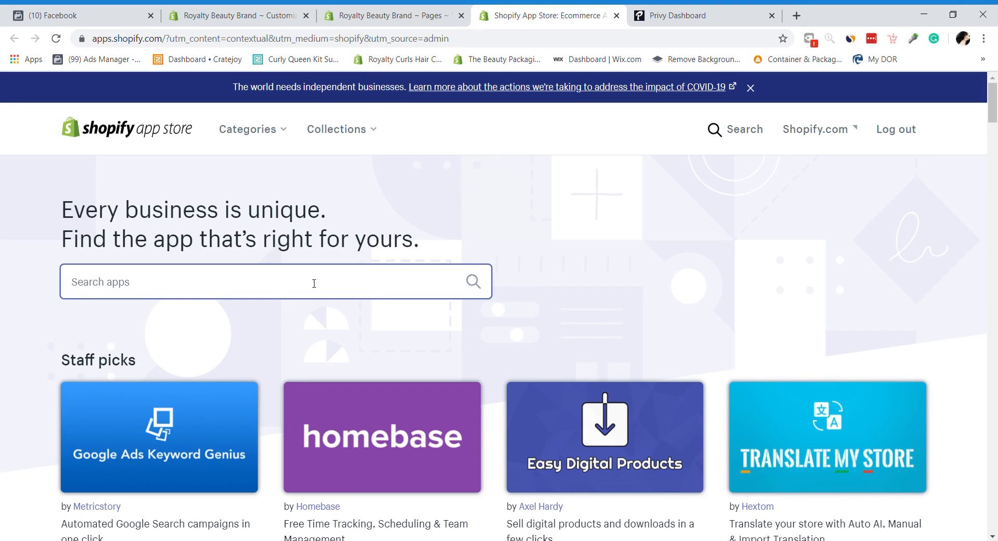
{"action": "type", "text": "currency conver"}
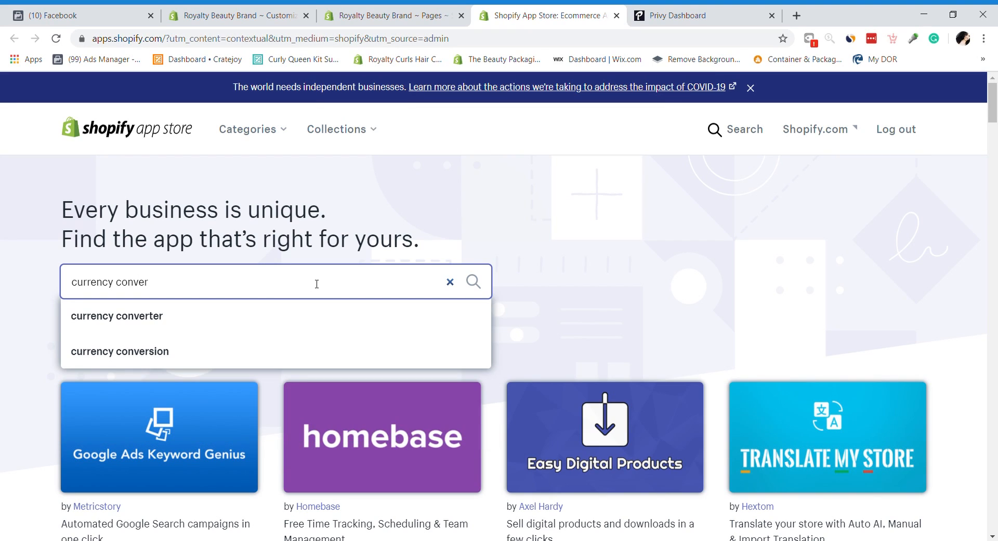
{"action": "left_click", "coordinate": [225, 314]}
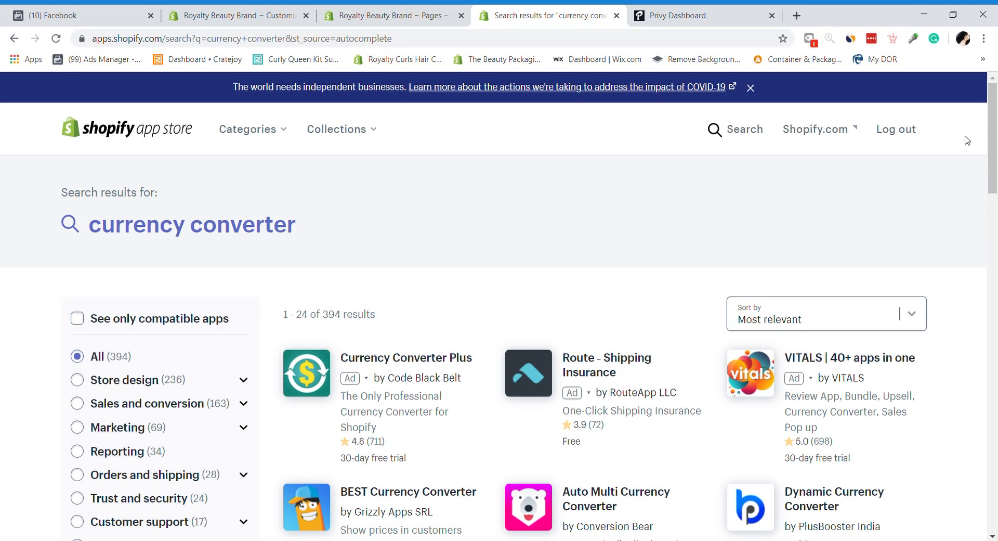
{"action": "left_click_drag", "start_coordinate": [993, 140], "coordinate": [996, 338]}
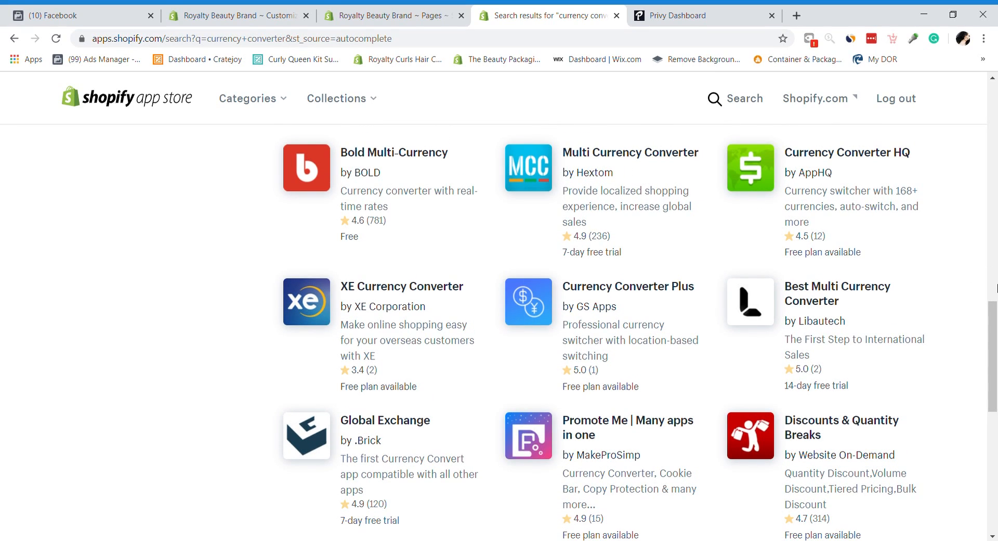
{"action": "left_click", "coordinate": [800, 22]}
Step: Open the Royalty Curls Hair Care admin, close the Facebook tab, and list its installed apps
{"action": "left_click", "coordinate": [371, 63]}
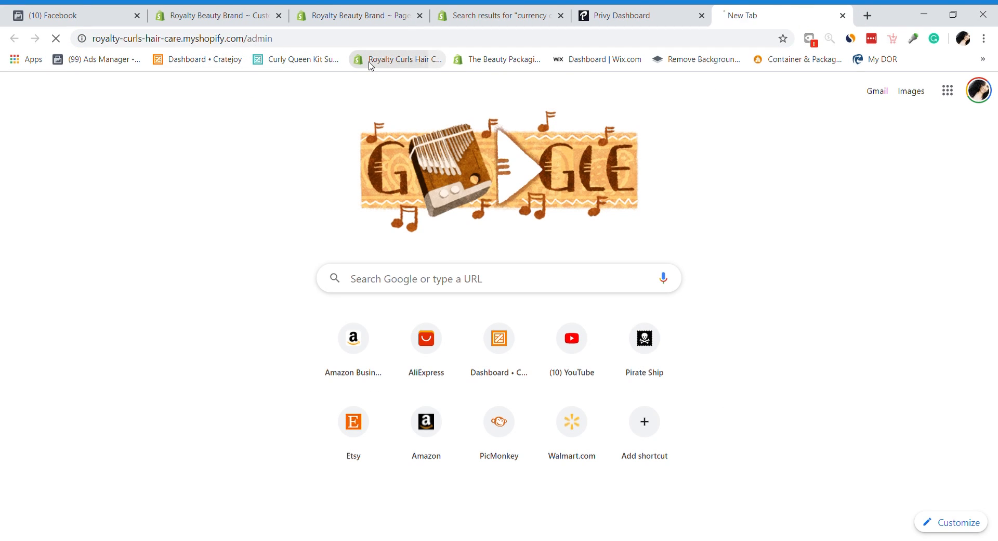
{"action": "left_click", "coordinate": [102, 9]}
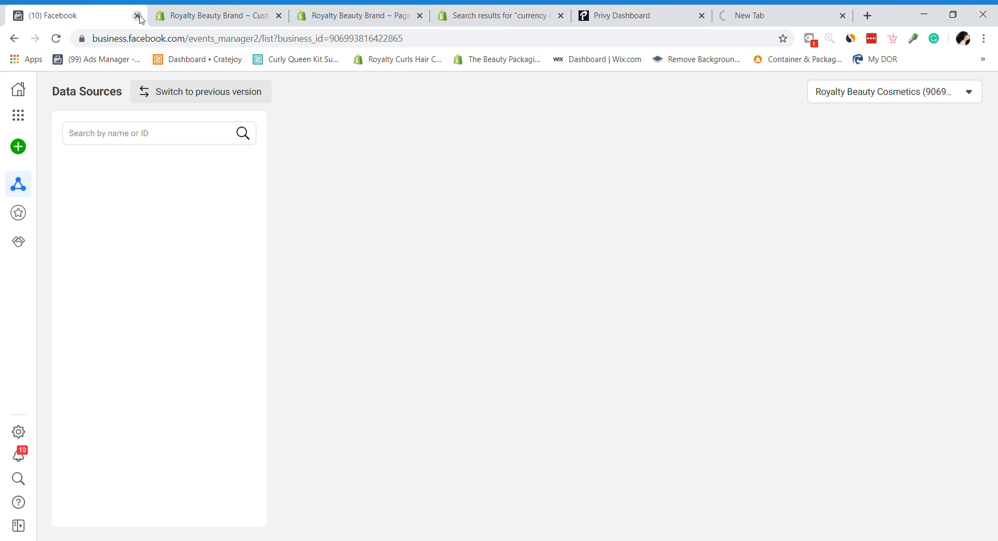
{"action": "left_click", "coordinate": [138, 15]}
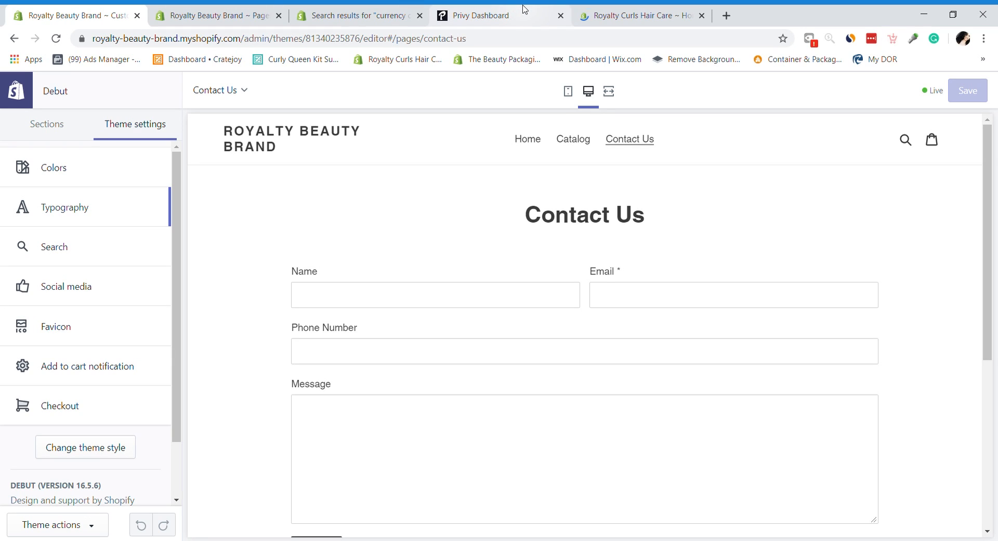
{"action": "left_click", "coordinate": [184, 16]}
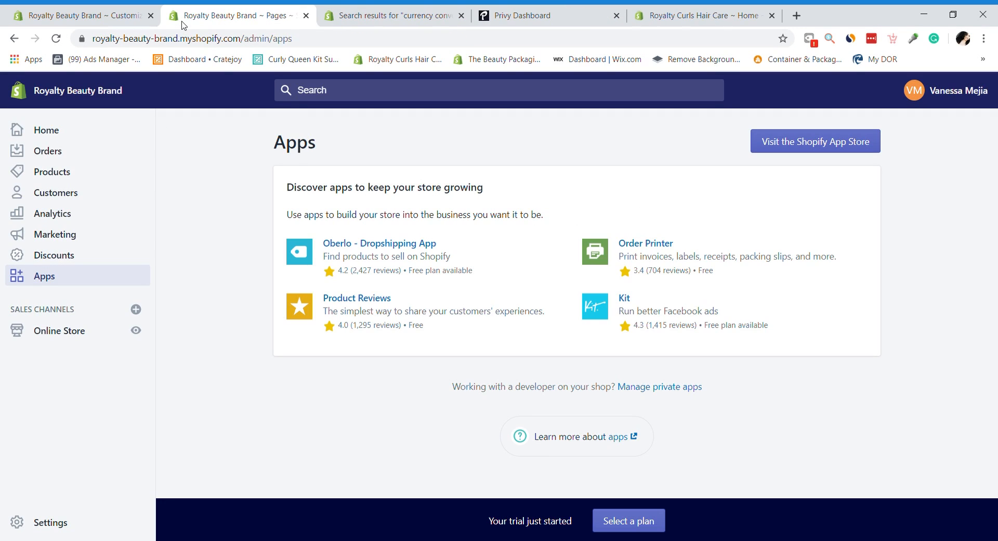
{"action": "left_click", "coordinate": [369, 13]}
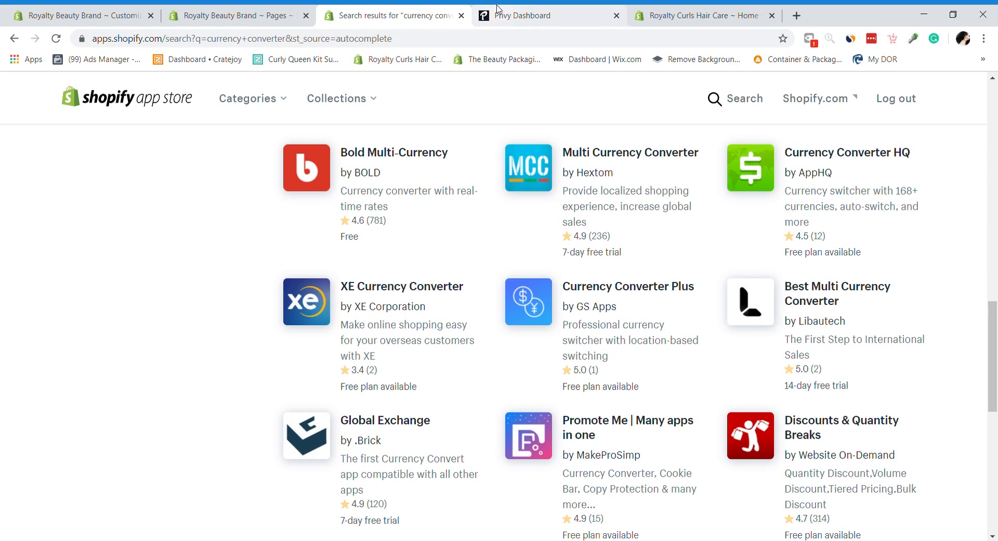
{"action": "left_click", "coordinate": [238, 13]}
{"action": "left_click", "coordinate": [720, 11]}
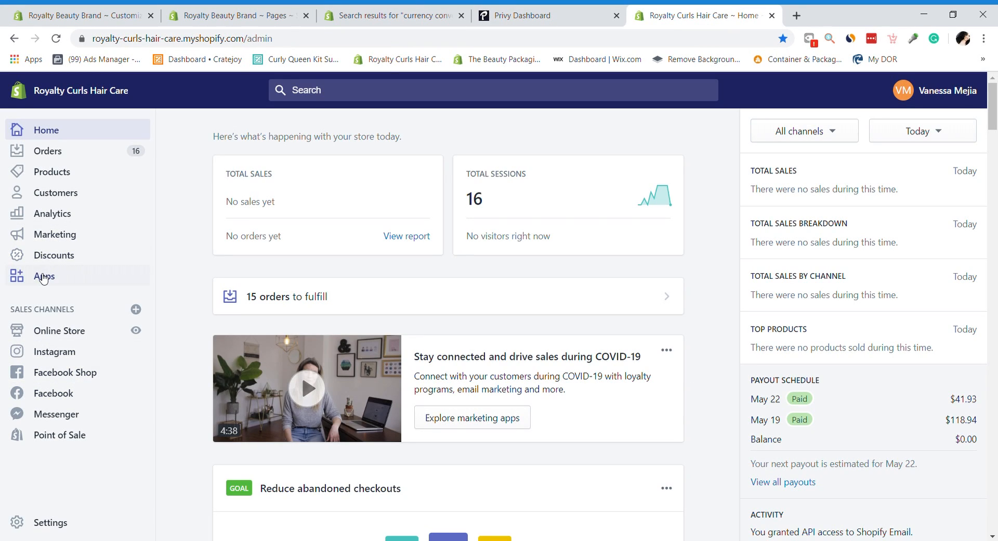
{"action": "left_click", "coordinate": [44, 277]}
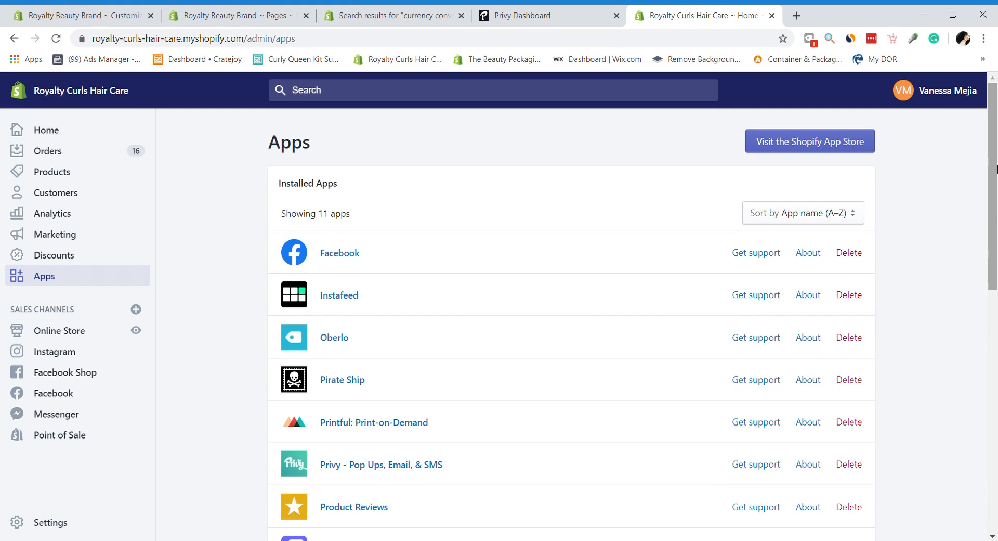
{"action": "left_click_drag", "start_coordinate": [997, 167], "coordinate": [996, 209]}
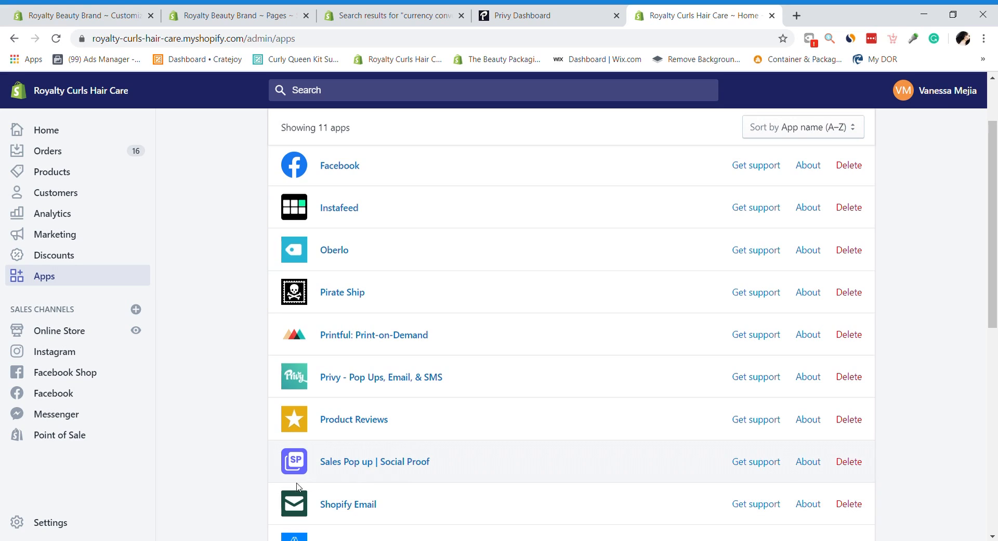
Step: Load the royaltycurls.com storefront in a new tab
{"action": "left_click", "coordinate": [796, 15]}
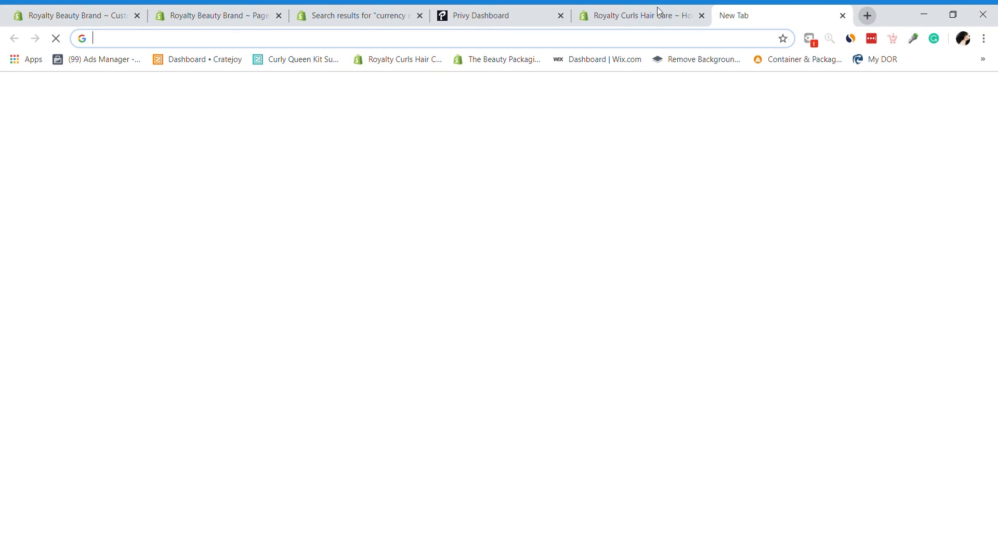
{"action": "type", "text": "ro"}
{"action": "left_click", "coordinate": [450, 73]}
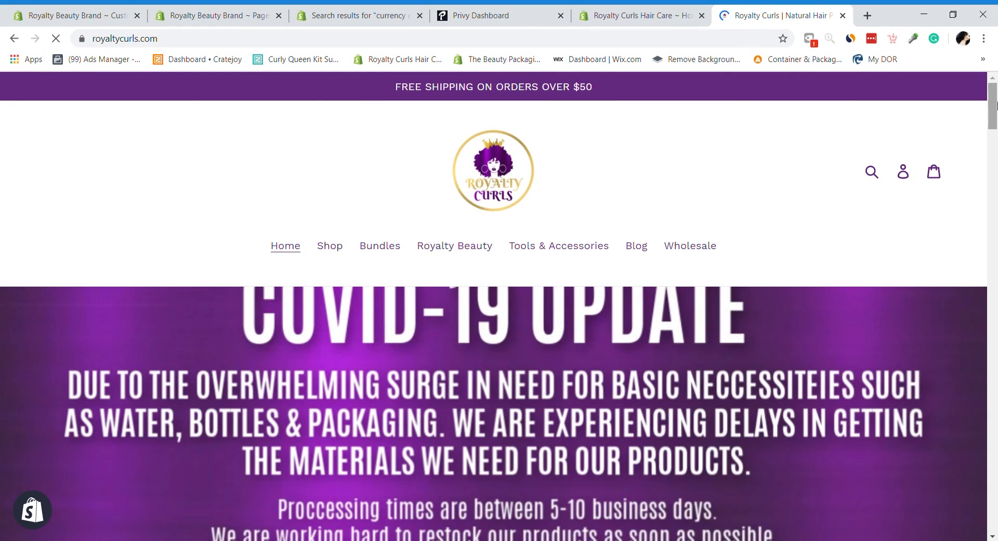
{"action": "left_click_drag", "start_coordinate": [996, 106], "coordinate": [996, 188]}
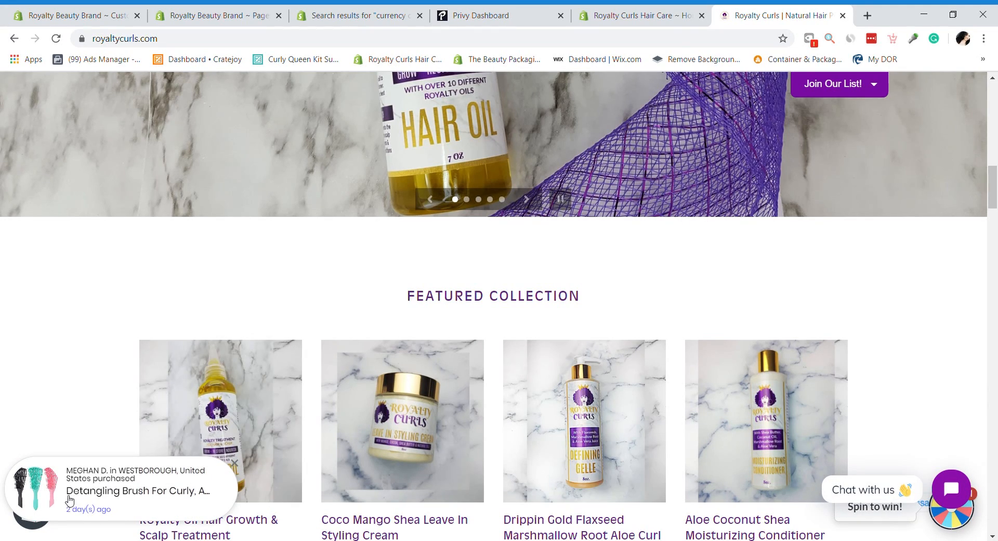
Step: Close the Privy dashboard tab and compare the storefront with Royalty Curls' installed apps
{"action": "left_click", "coordinate": [250, 9]}
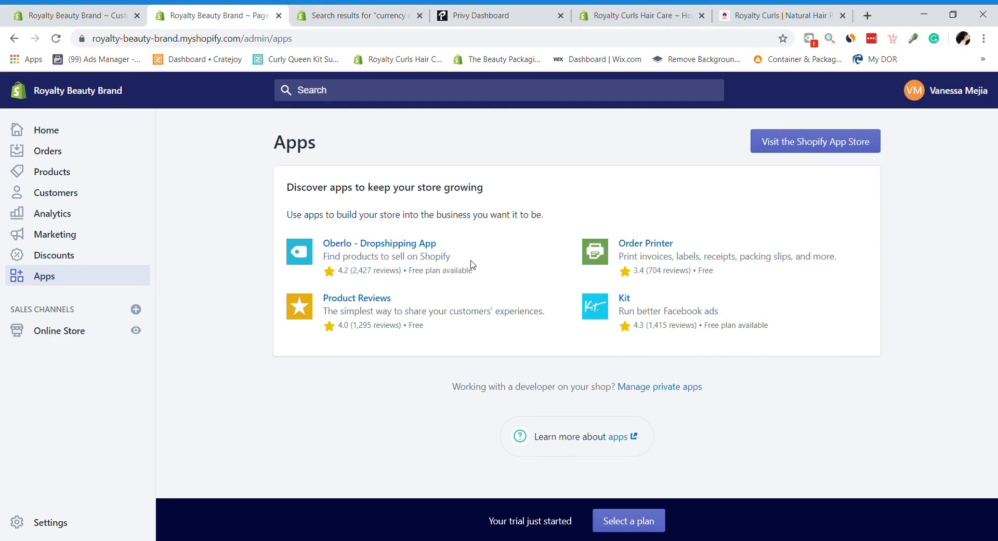
{"action": "left_click", "coordinate": [333, 11]}
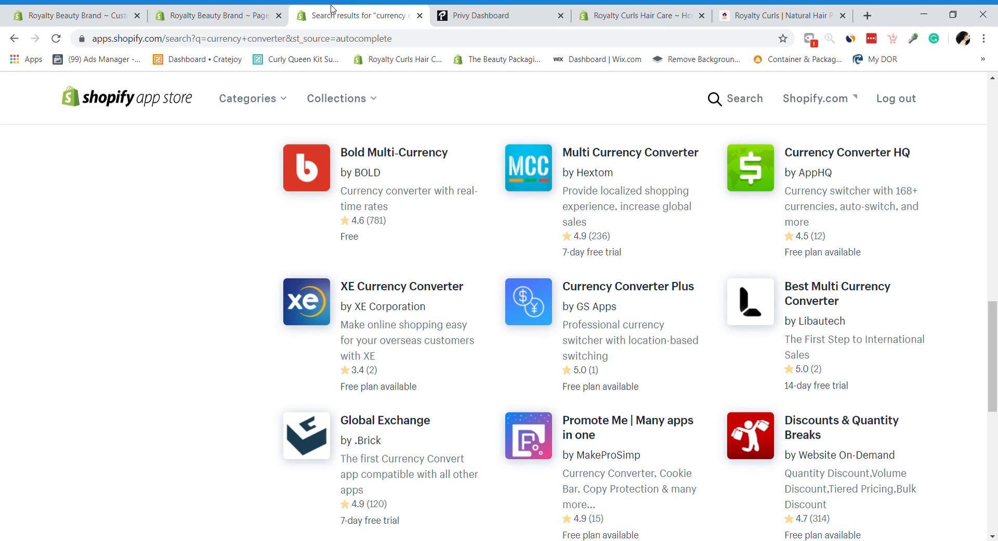
{"action": "left_click", "coordinate": [482, 10]}
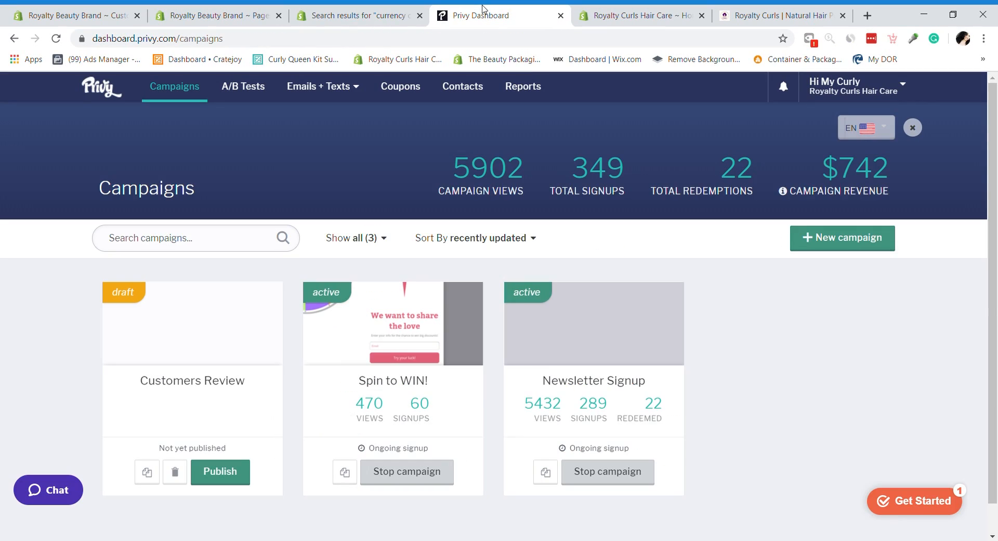
{"action": "left_click", "coordinate": [561, 15]}
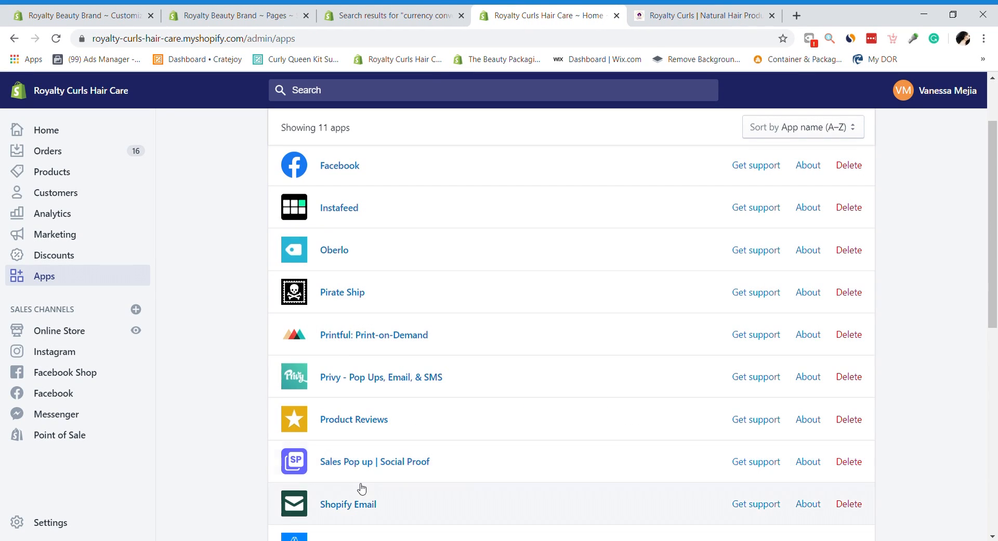
{"action": "left_click", "coordinate": [707, 14]}
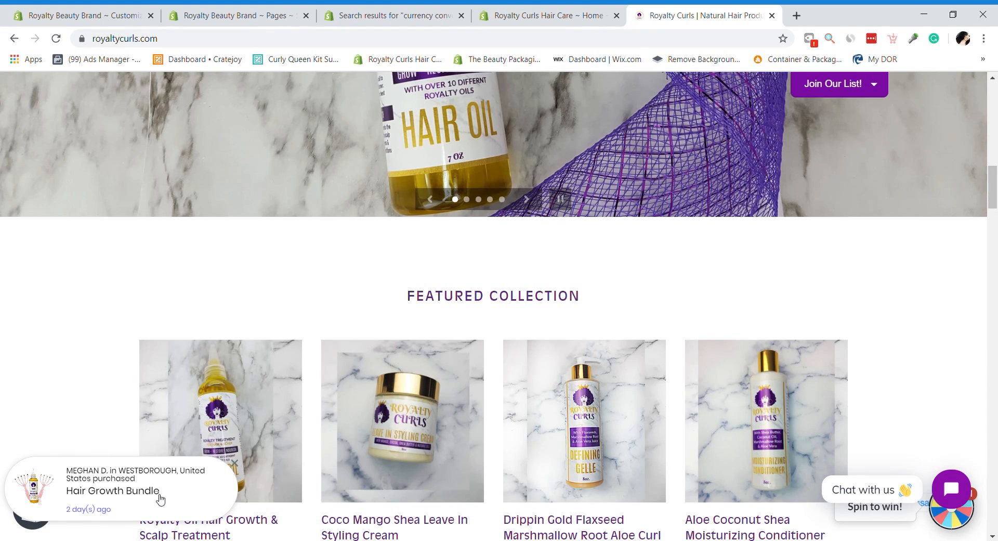
{"action": "left_click_drag", "start_coordinate": [996, 177], "coordinate": [996, 97]}
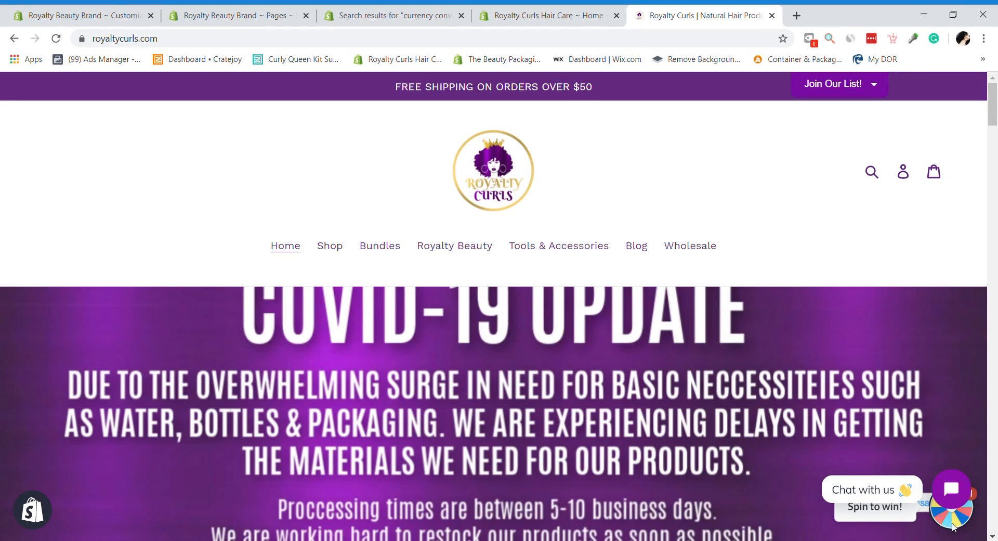
{"action": "left_click_drag", "start_coordinate": [996, 160], "coordinate": [983, 192]}
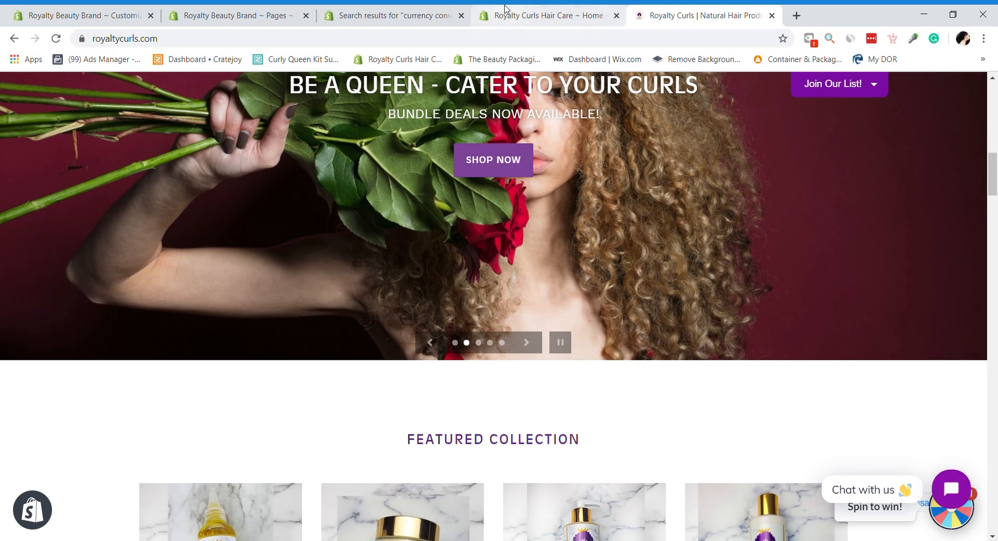
{"action": "left_click", "coordinate": [542, 11]}
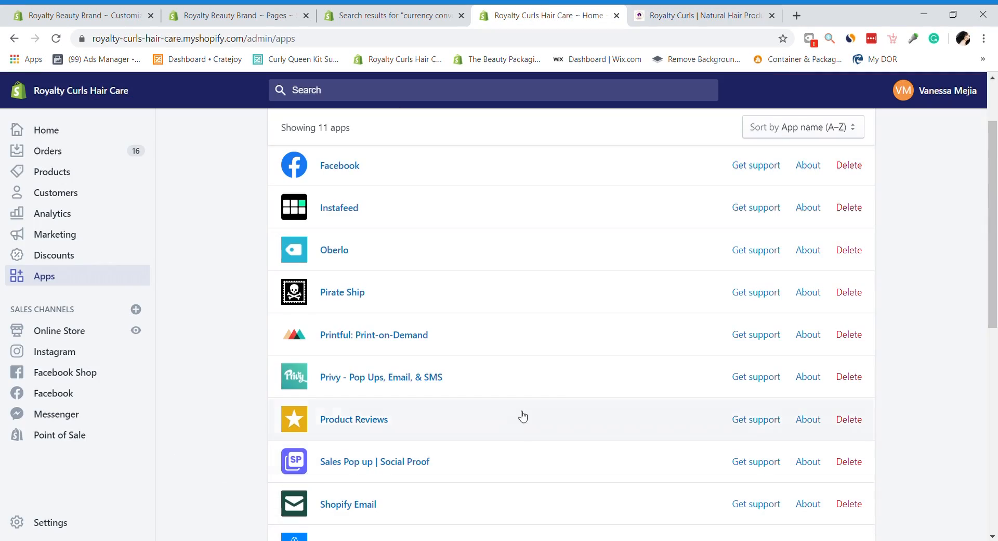
{"action": "left_click_drag", "start_coordinate": [996, 281], "coordinate": [997, 344]}
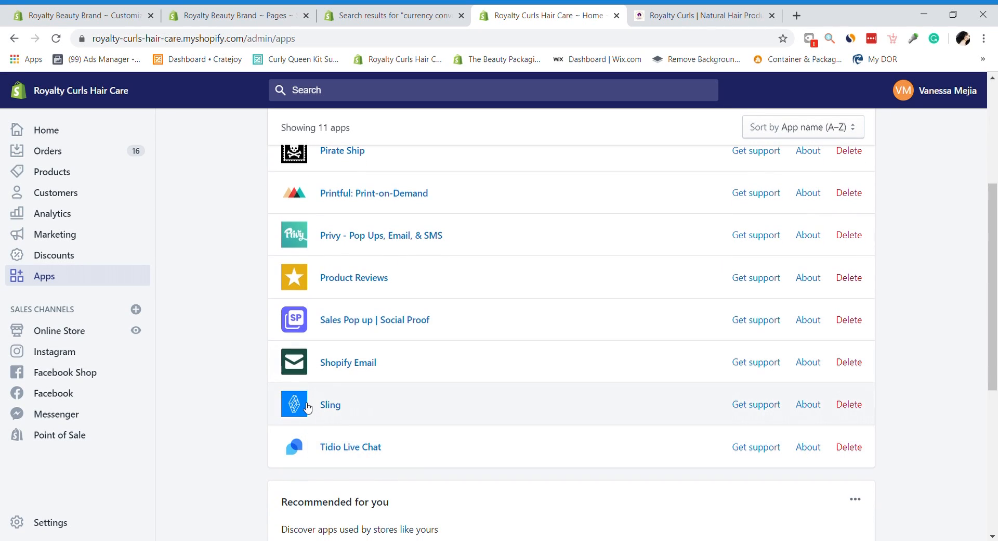
Step: Open and dismiss the storefront's Tidio chat, scroll to the top, then close the storefront tab
{"action": "left_click", "coordinate": [734, 12]}
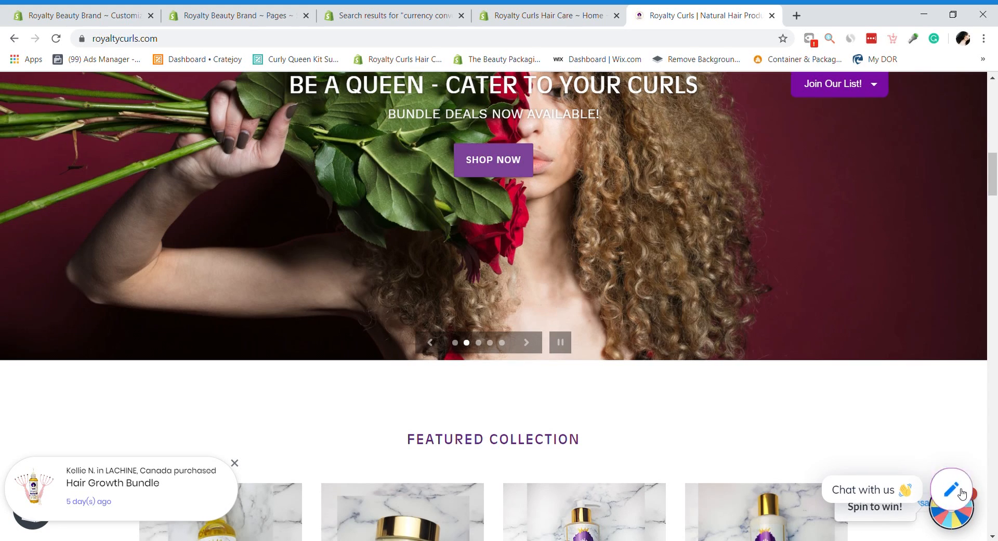
{"action": "left_click", "coordinate": [951, 489]}
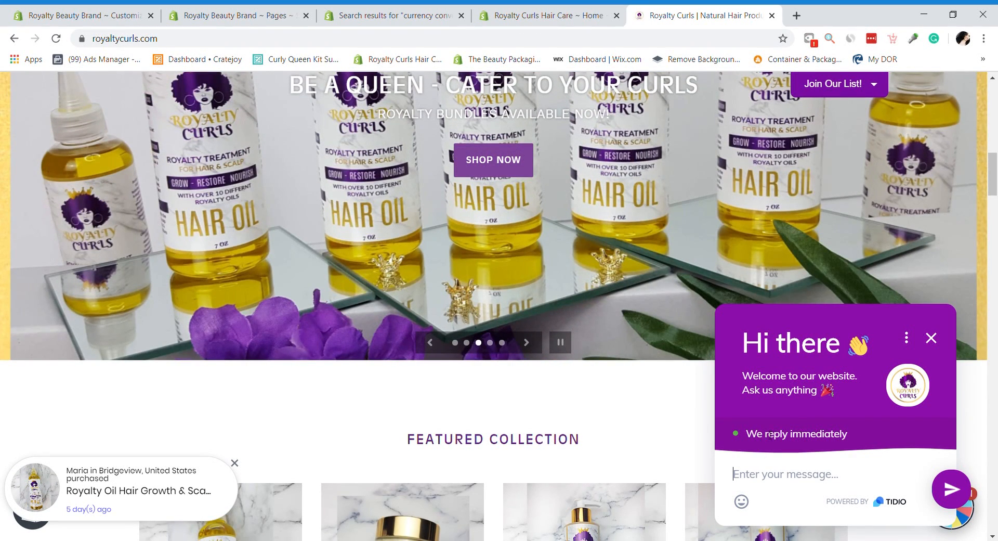
{"action": "left_click_drag", "start_coordinate": [754, 439], "coordinate": [891, 427]}
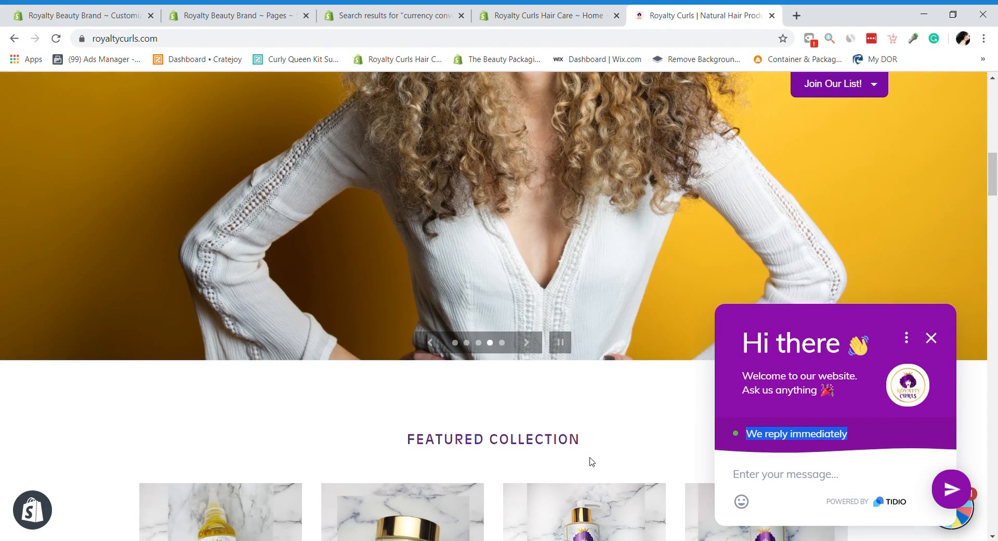
{"action": "left_click", "coordinate": [651, 429]}
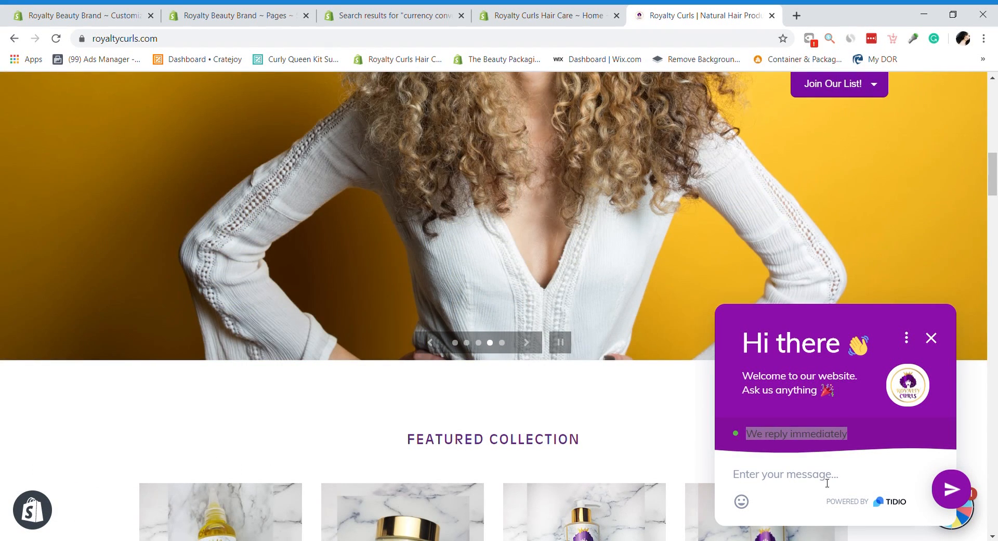
{"action": "left_click", "coordinate": [931, 338]}
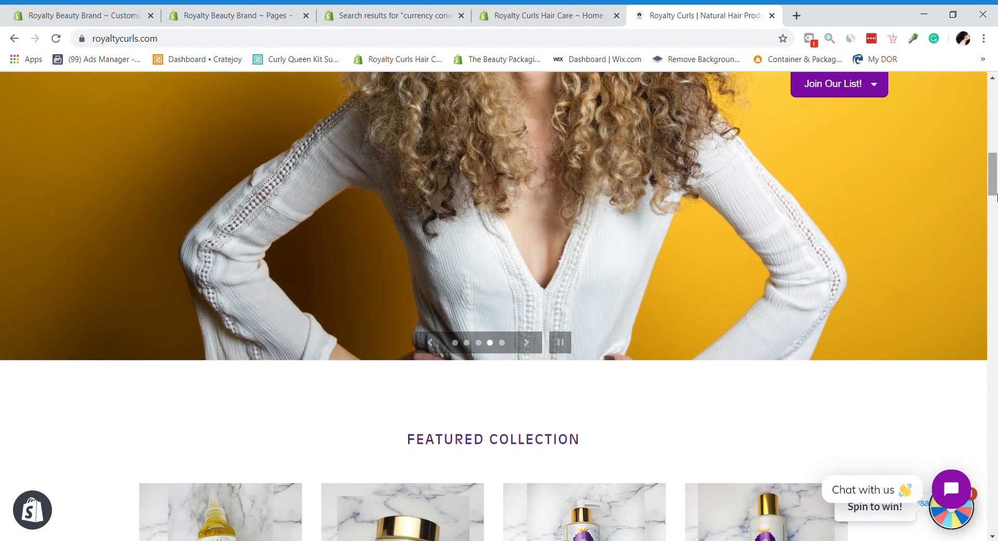
{"action": "scroll", "coordinate": [676, 260], "scroll_direction": "up", "scroll_amount": 10}
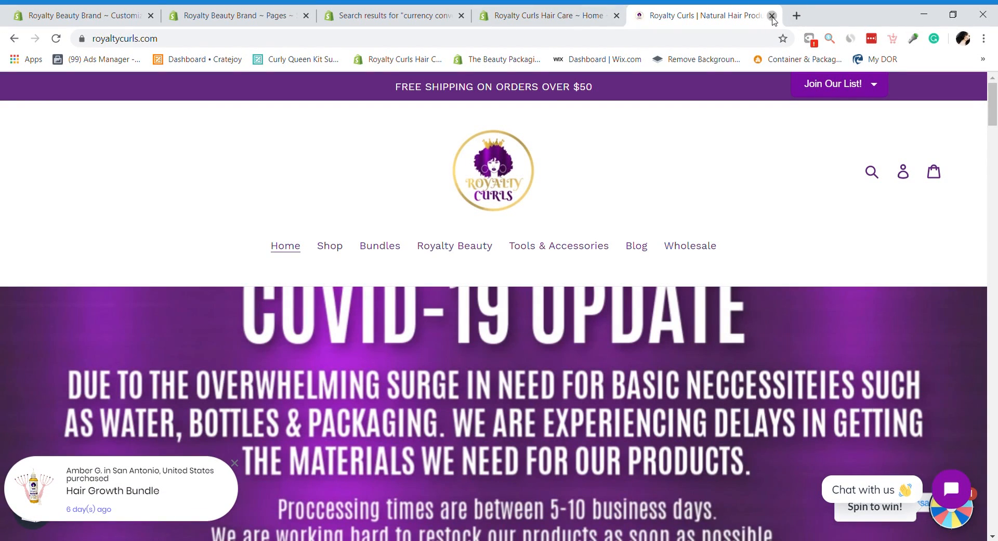
{"action": "left_click", "coordinate": [772, 16]}
Step: Look over the currency converter app results, then go to the Royalty Beauty Brand admin home
{"action": "scroll", "coordinate": [996, 320], "scroll_direction": "up", "scroll_amount": 5}
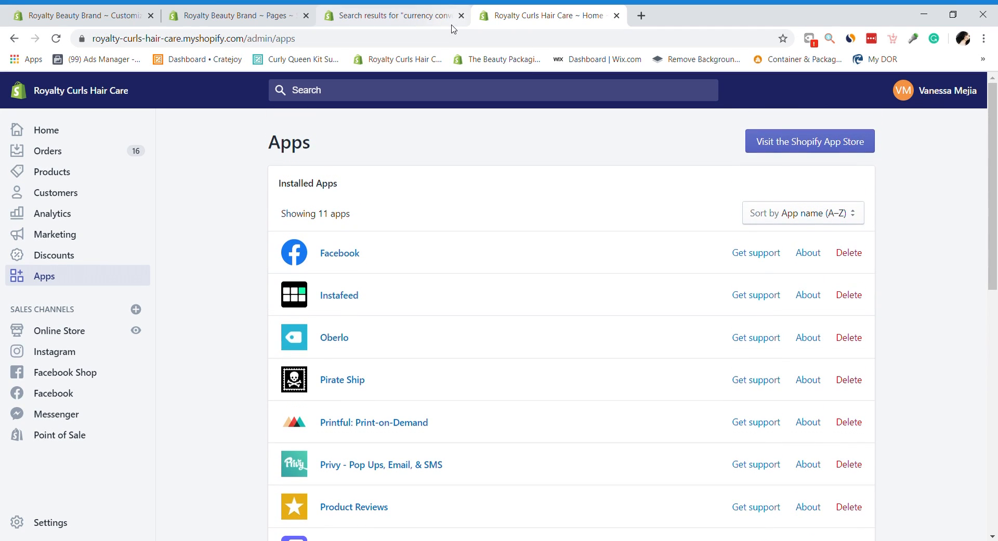
{"action": "left_click", "coordinate": [383, 13]}
{"action": "left_click_drag", "start_coordinate": [997, 321], "coordinate": [997, 146]}
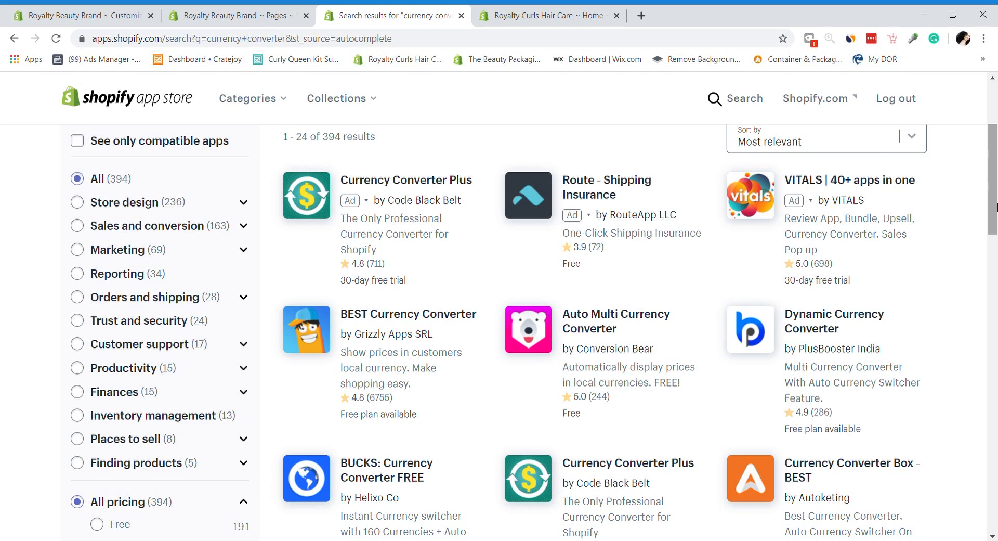
{"action": "left_click_drag", "start_coordinate": [996, 208], "coordinate": [996, 156]}
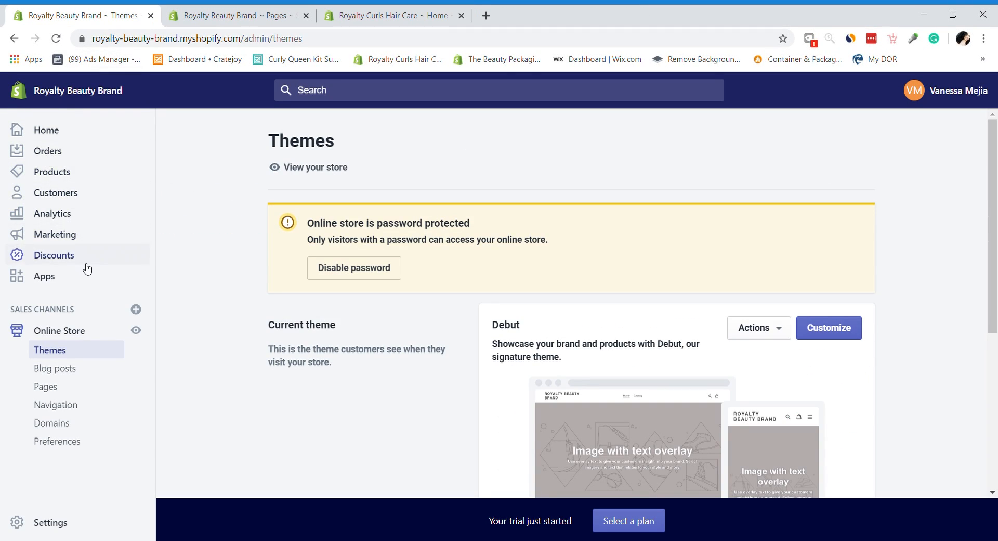
{"action": "left_click", "coordinate": [46, 130]}
Step: Close the Royalty Beauty Brand Pages tab and show the Royalty Curls Hair Care home dashboard
{"action": "left_click_drag", "start_coordinate": [997, 148], "coordinate": [928, 28]}
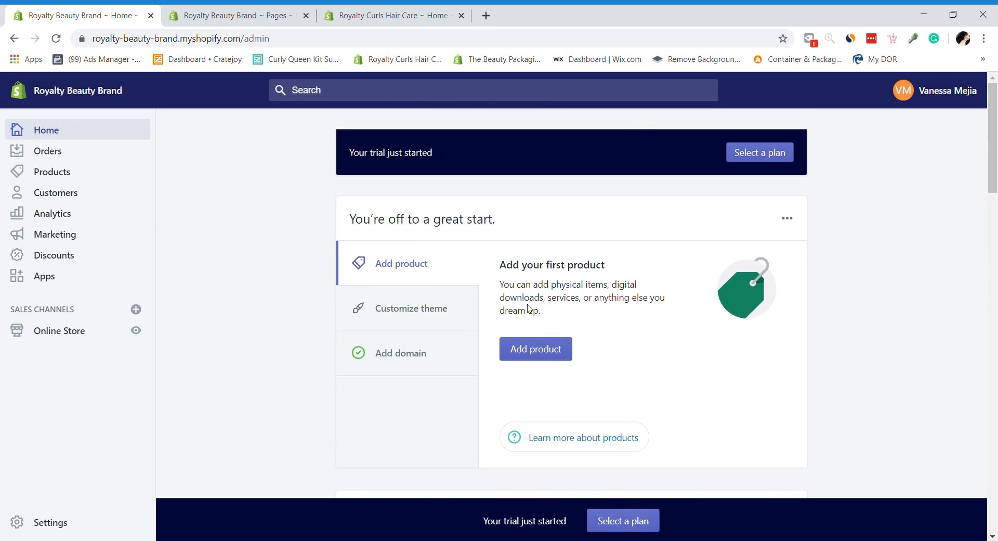
{"action": "left_click", "coordinate": [396, 9]}
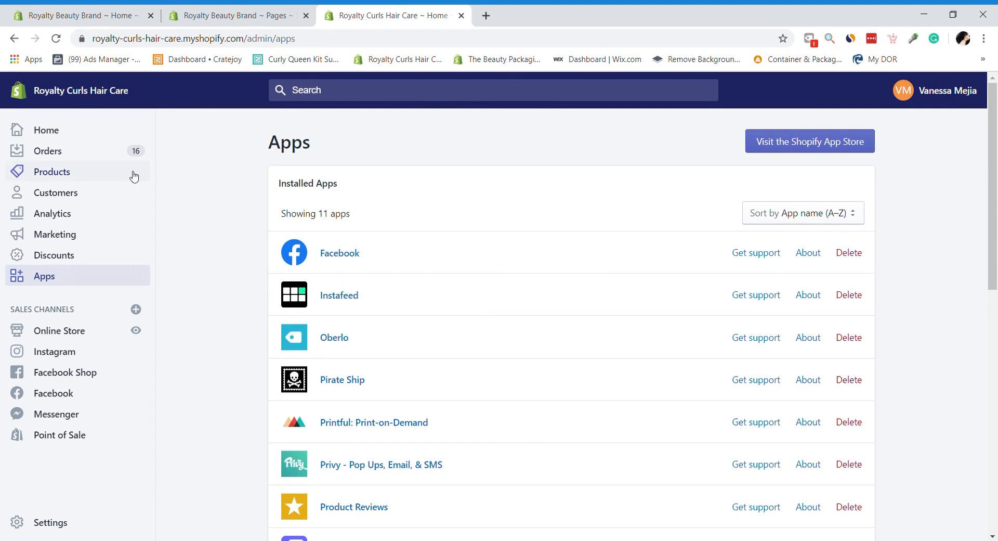
{"action": "left_click", "coordinate": [306, 16]}
{"action": "left_click", "coordinate": [52, 130]}
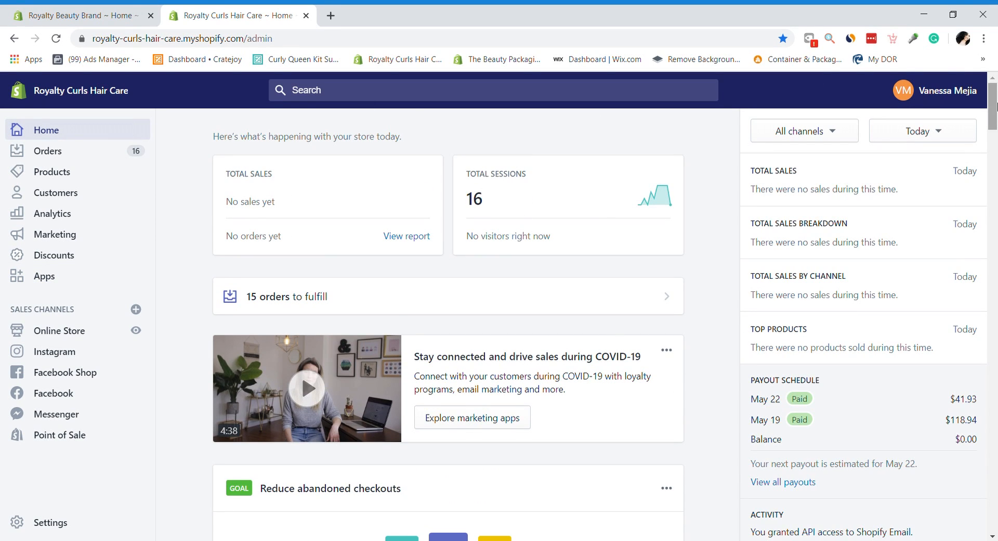
Step: Scroll through the Royalty Curls home dashboard with its 16 sessions and 15 orders to fulfill
{"action": "scroll", "coordinate": [996, 142], "scroll_direction": "down", "scroll_amount": 7}
{"action": "left_click_drag", "start_coordinate": [996, 141], "coordinate": [995, 463]}
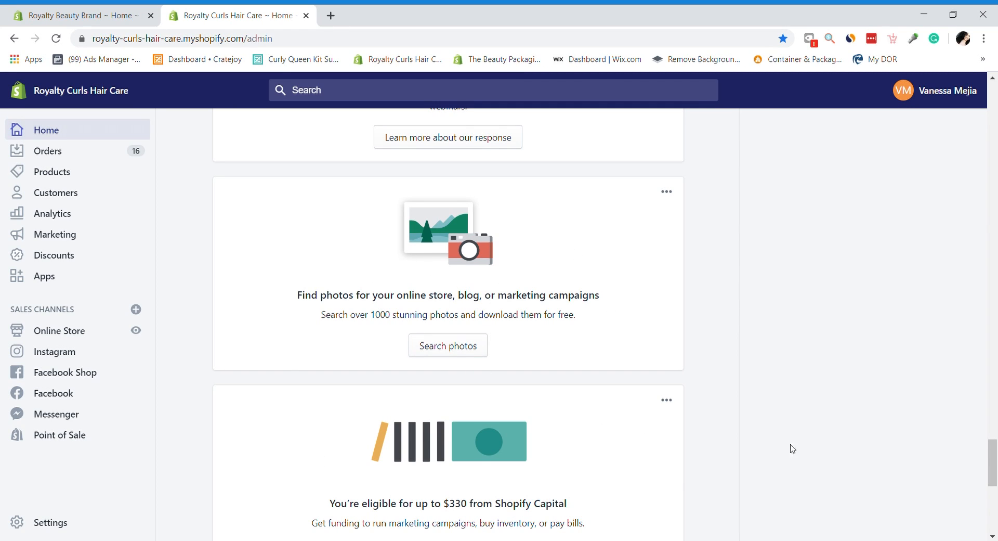
{"action": "left_click_drag", "start_coordinate": [993, 449], "coordinate": [976, 65]}
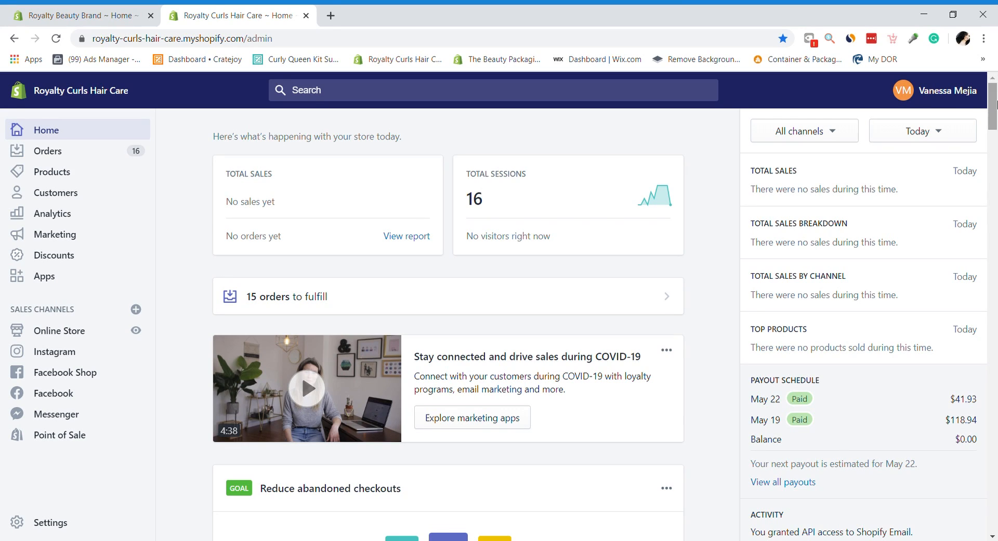
Step: View the Royalty Curls orders and products lists, then go to the Royalty Beauty Brand admin home
{"action": "left_click", "coordinate": [54, 156]}
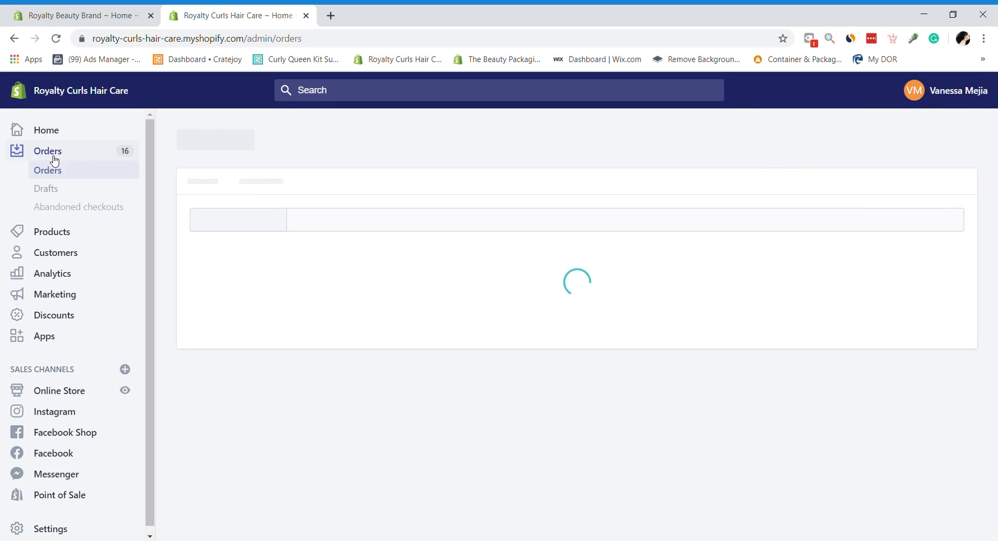
{"action": "left_click", "coordinate": [65, 233]}
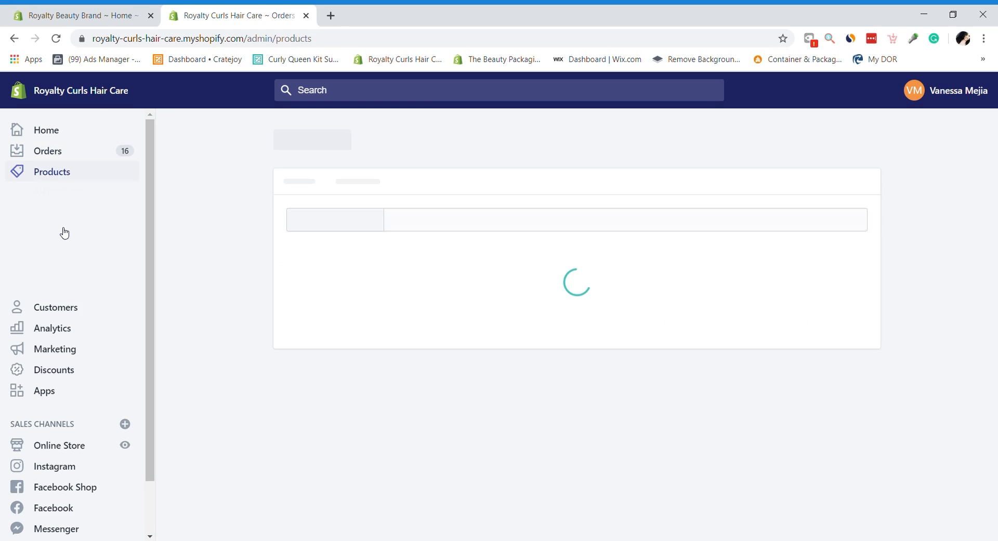
{"action": "left_click", "coordinate": [75, 14]}
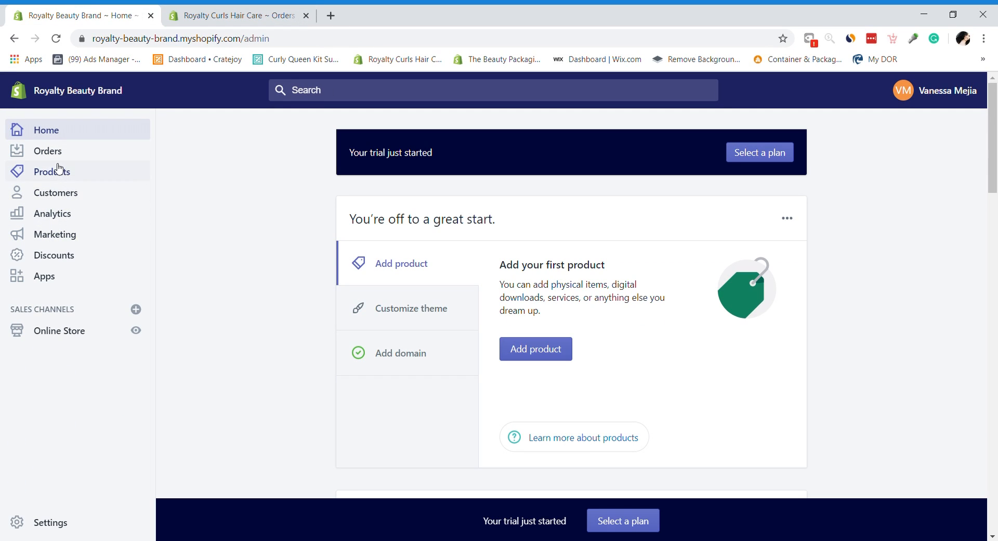
Step: Visit Royalty Beauty Brand's Orders, Abandoned checkouts, Gift cards, Customers and Analytics pages in turn
{"action": "left_click", "coordinate": [49, 151]}
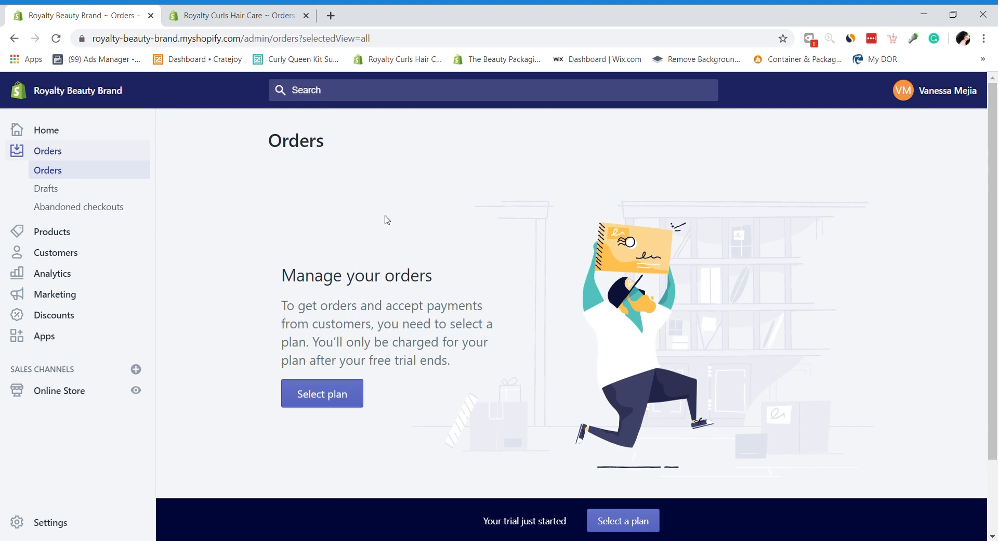
{"action": "left_click", "coordinate": [73, 211]}
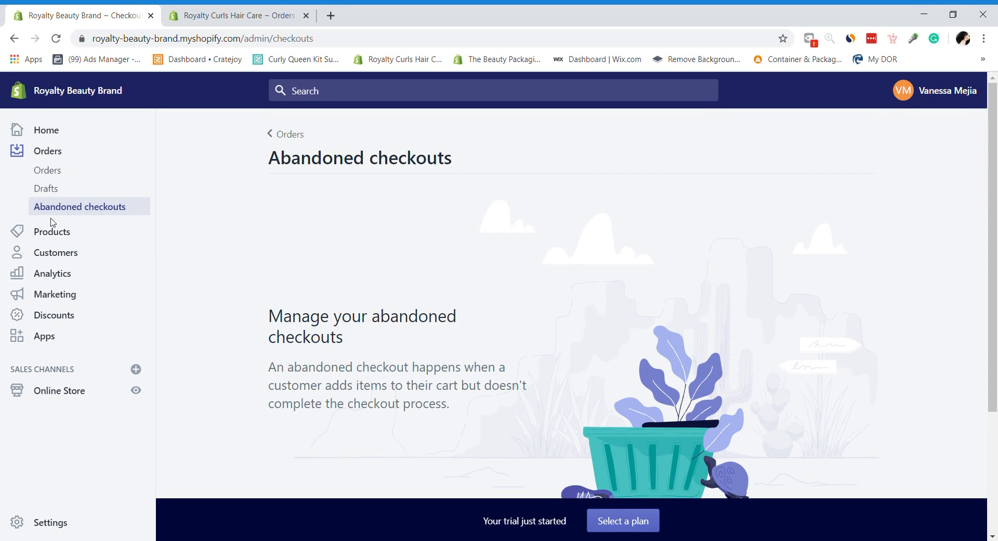
{"action": "left_click", "coordinate": [62, 229]}
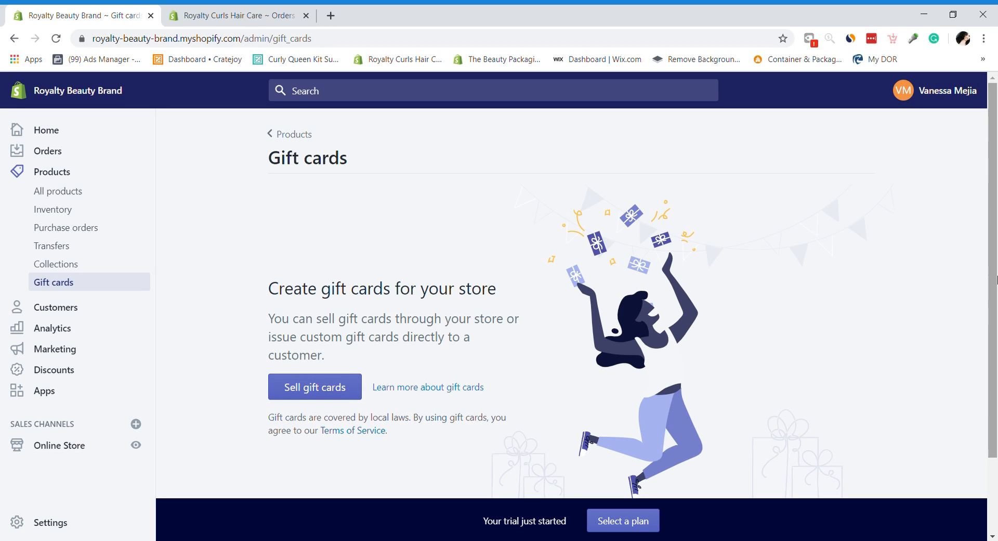
{"action": "scroll", "coordinate": [993, 327], "scroll_direction": "down", "scroll_amount": 2}
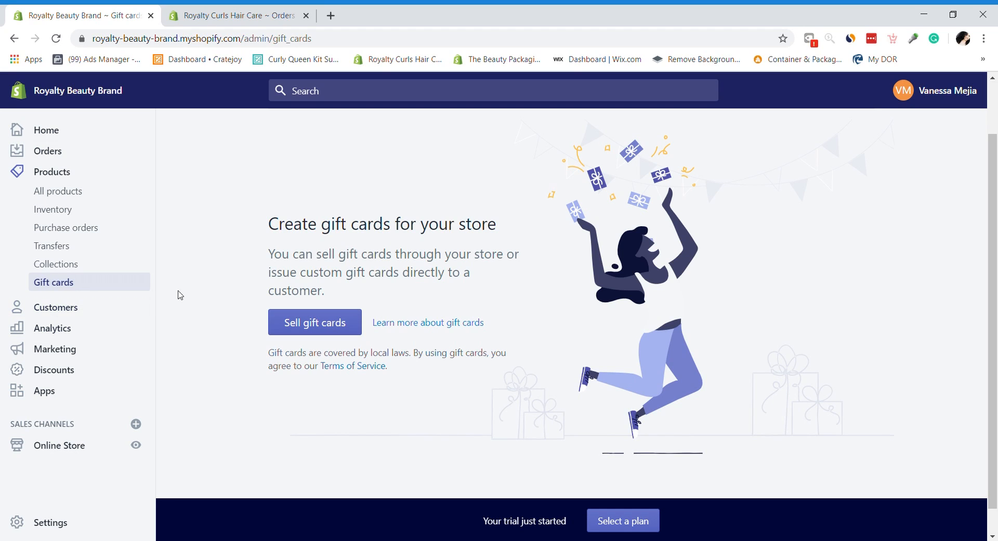
{"action": "left_click", "coordinate": [47, 310]}
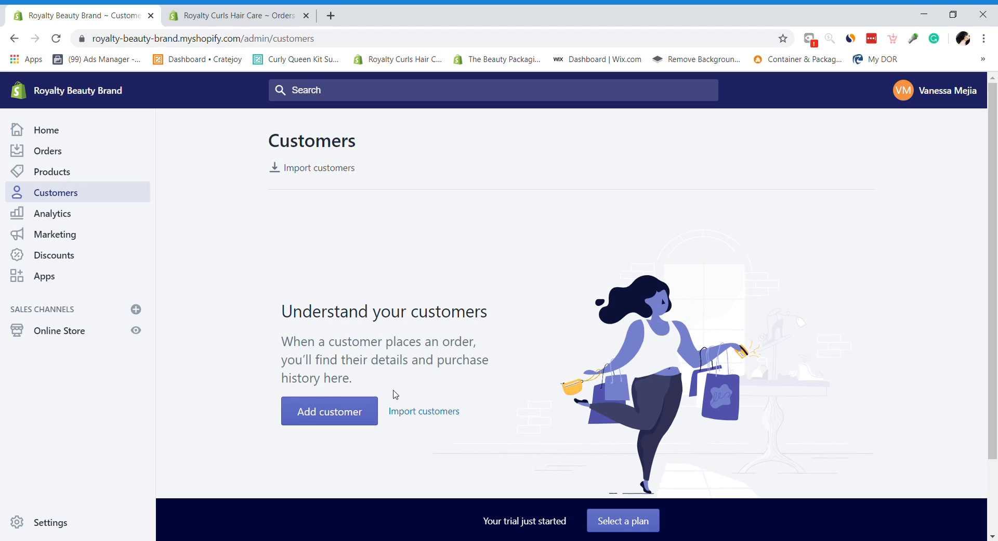
{"action": "left_click", "coordinate": [68, 217]}
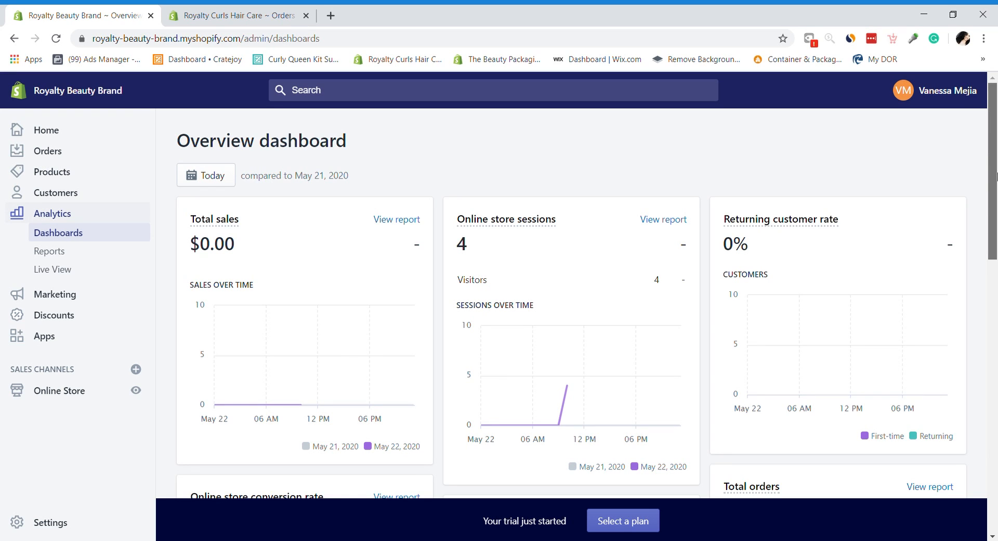
{"action": "scroll", "coordinate": [996, 176], "scroll_direction": "down", "scroll_amount": 3}
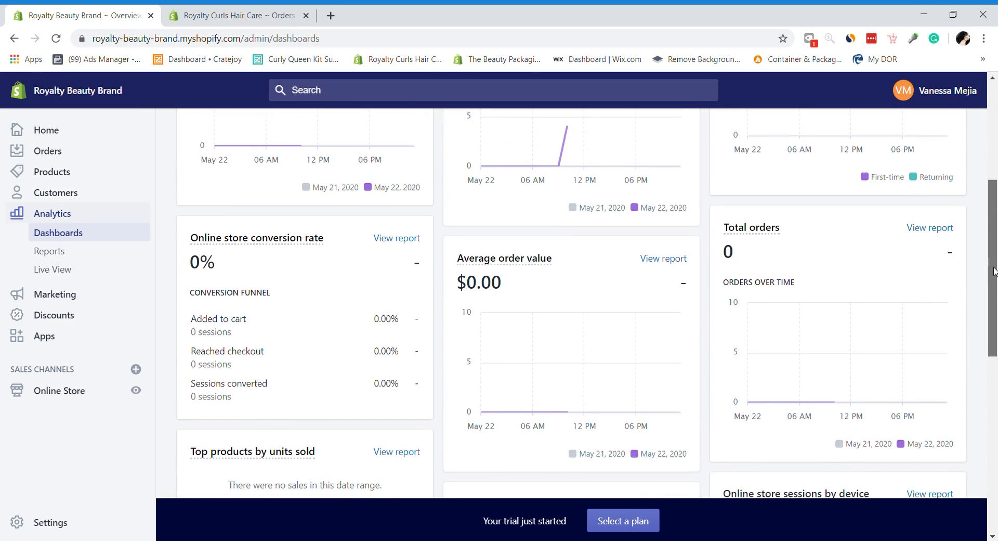
{"action": "scroll", "coordinate": [996, 167], "scroll_direction": "up", "scroll_amount": 3}
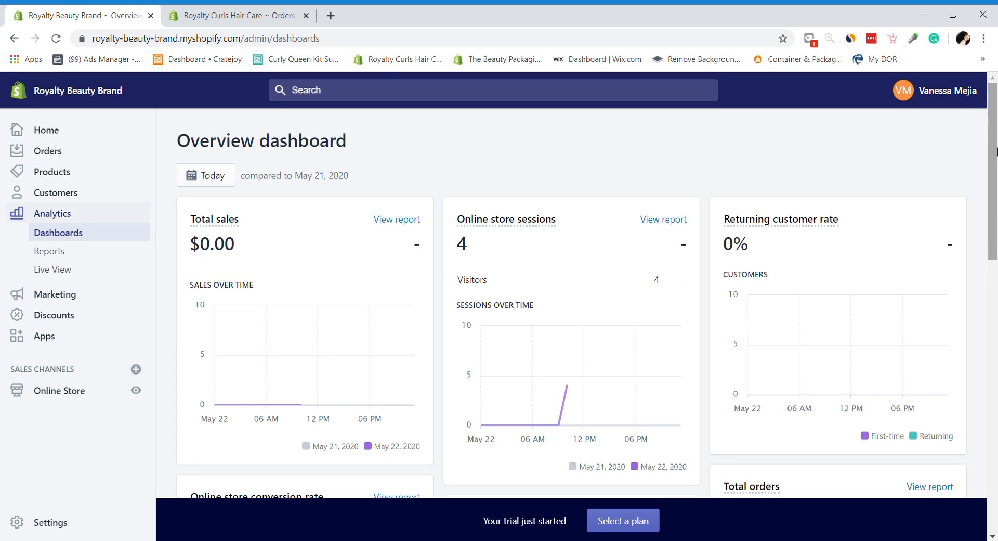
{"action": "scroll", "coordinate": [995, 162], "scroll_direction": "down", "scroll_amount": 1}
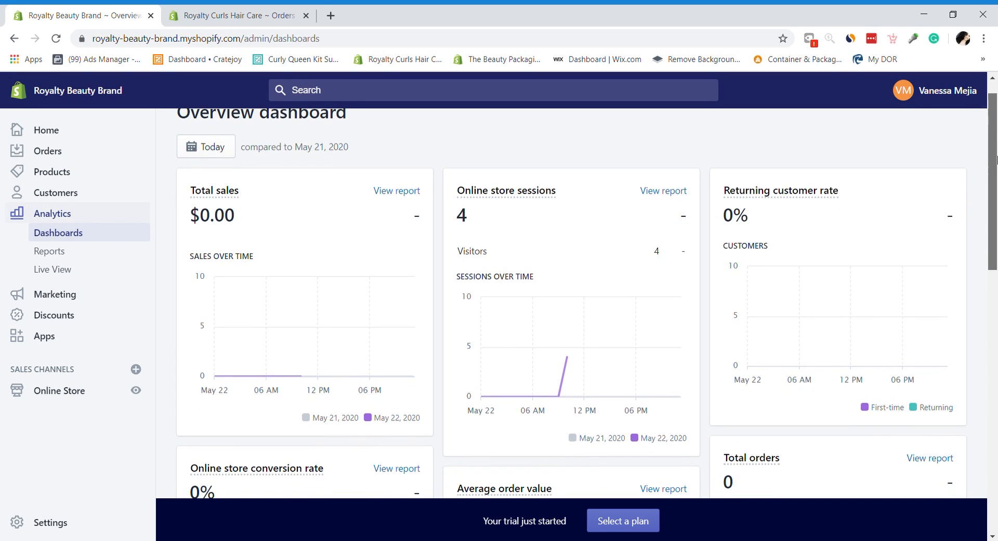
{"action": "scroll", "coordinate": [996, 162], "scroll_direction": "up", "scroll_amount": 1}
{"action": "left_click", "coordinate": [185, 185]}
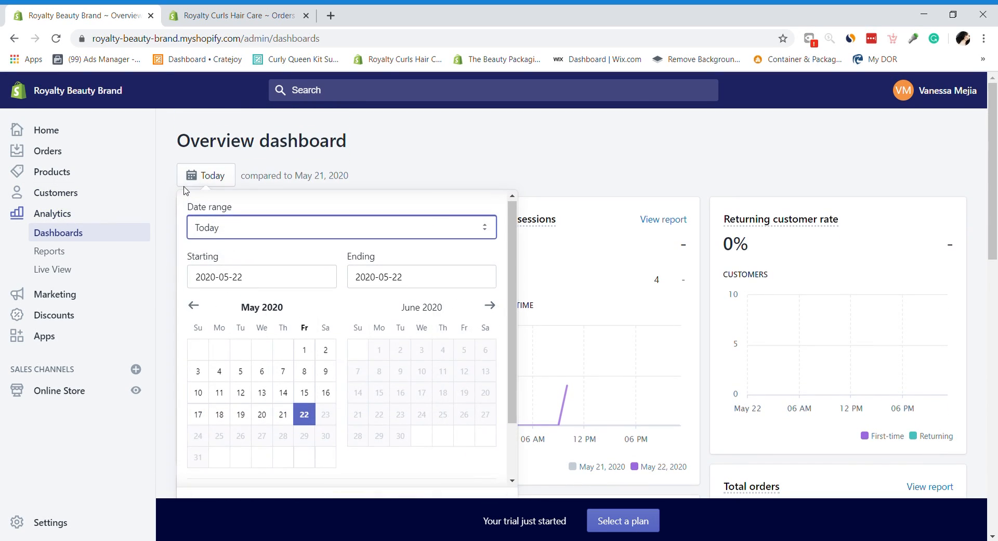
{"action": "left_click", "coordinate": [188, 190]}
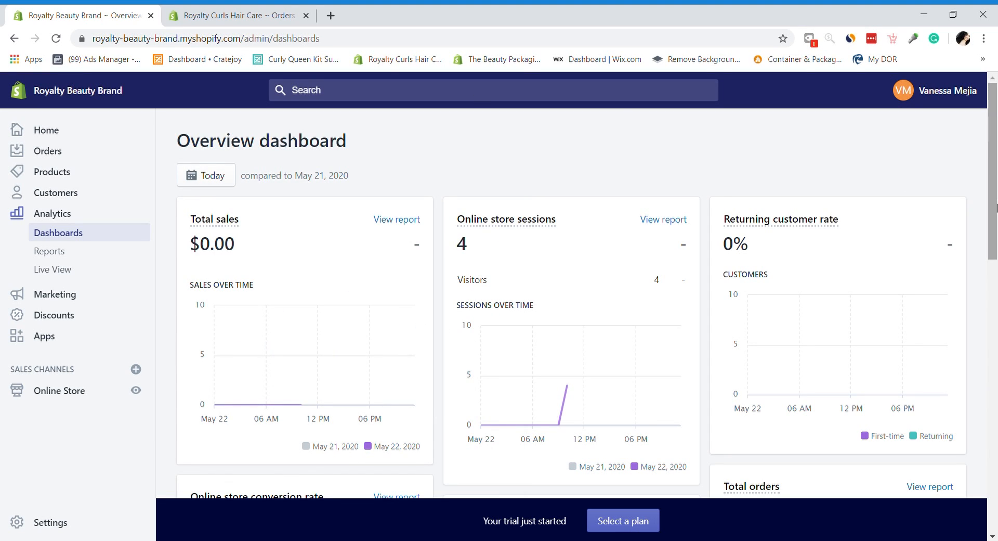
{"action": "mouse_move", "coordinate": [995, 208]}
{"action": "left_mouse_down"}
{"action": "mouse_move", "coordinate": [996, 462]}
{"action": "mouse_move", "coordinate": [996, 206]}
{"action": "left_mouse_up"}
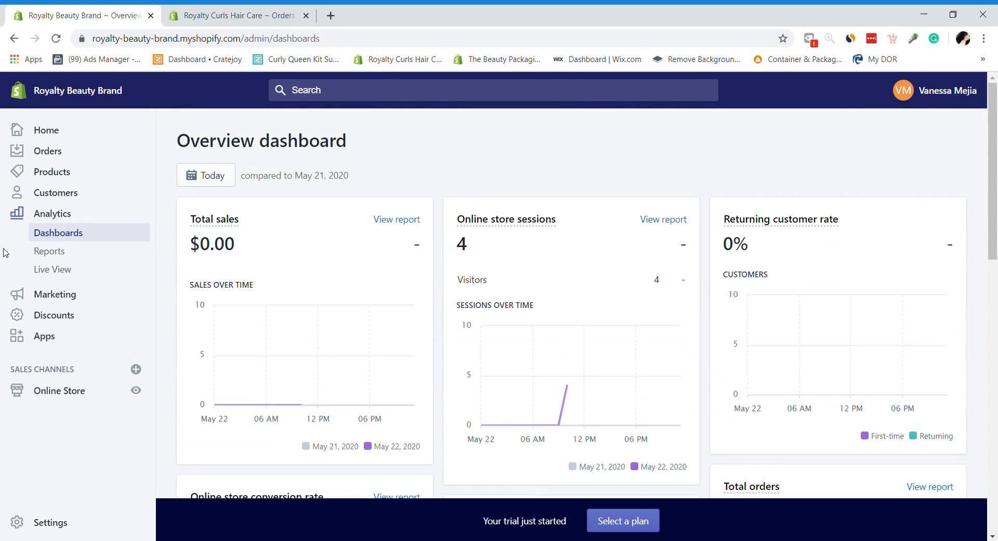
Step: Go from Analytics Reports to Live View and review the real-time session totals
{"action": "left_click", "coordinate": [59, 253]}
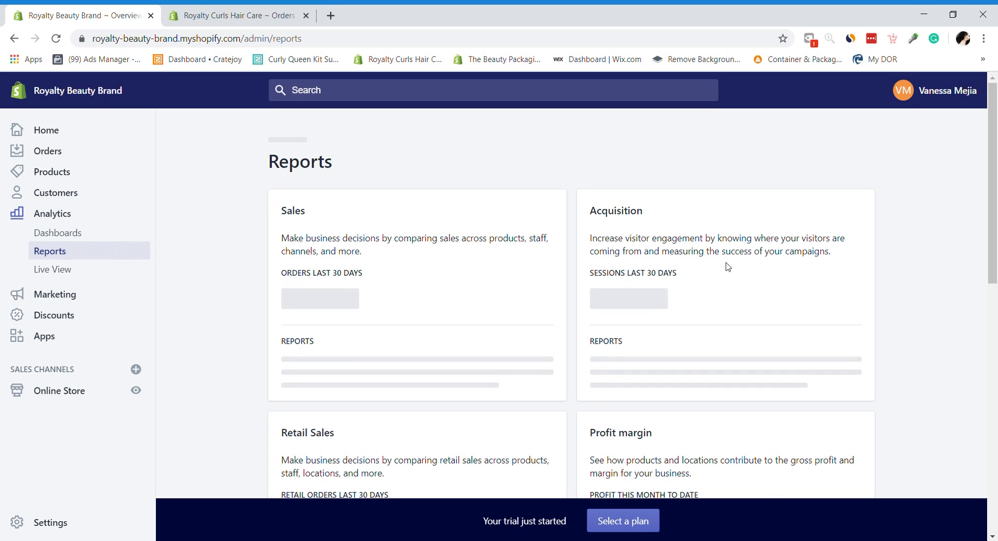
{"action": "left_click_drag", "start_coordinate": [997, 213], "coordinate": [997, 194]}
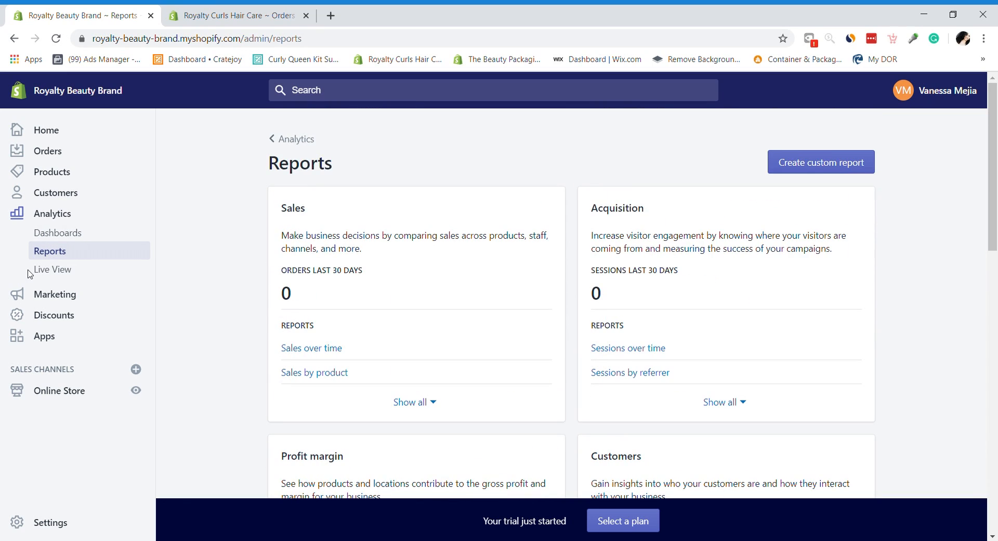
{"action": "left_click", "coordinate": [55, 270]}
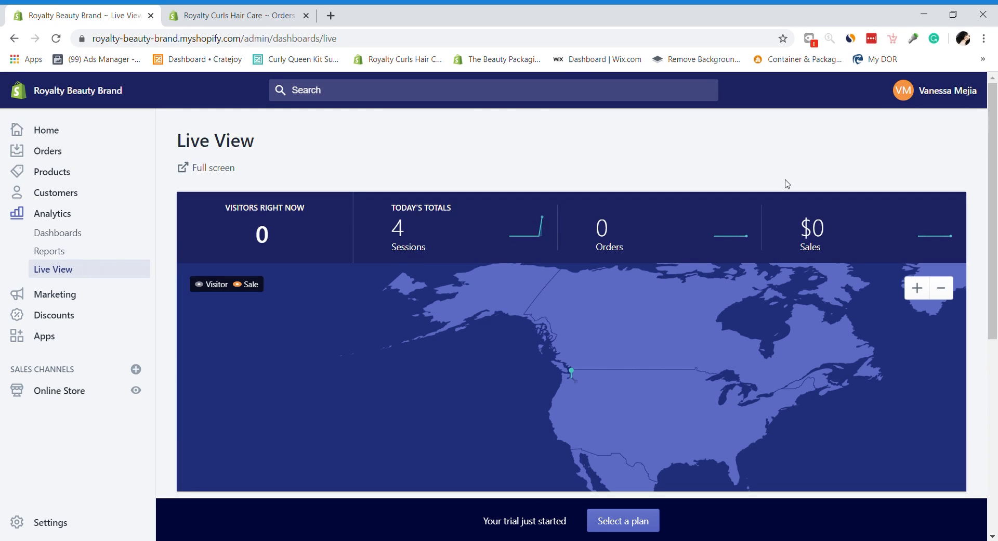
{"action": "left_click_drag", "start_coordinate": [993, 158], "coordinate": [981, 178]}
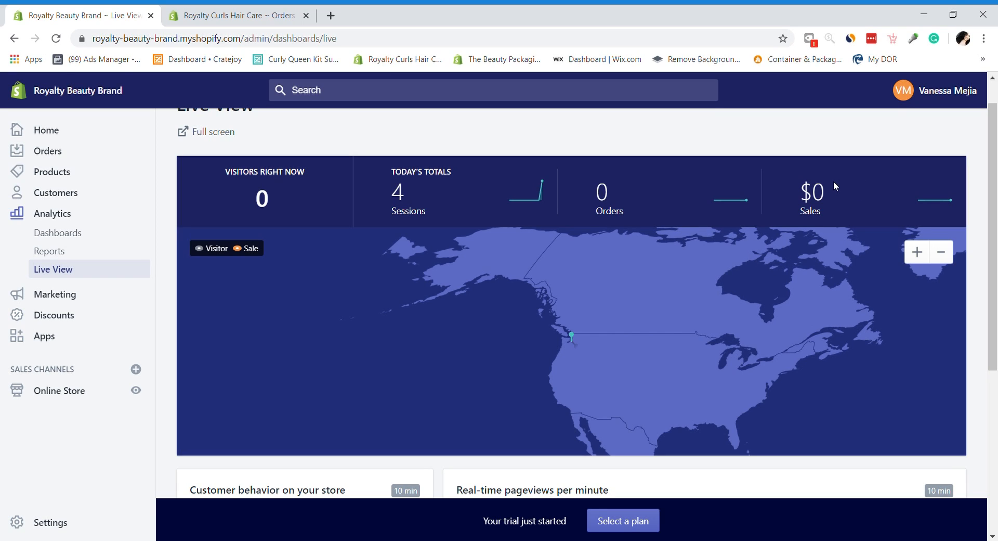
{"action": "scroll", "coordinate": [992, 218], "scroll_direction": "up", "scroll_amount": 1}
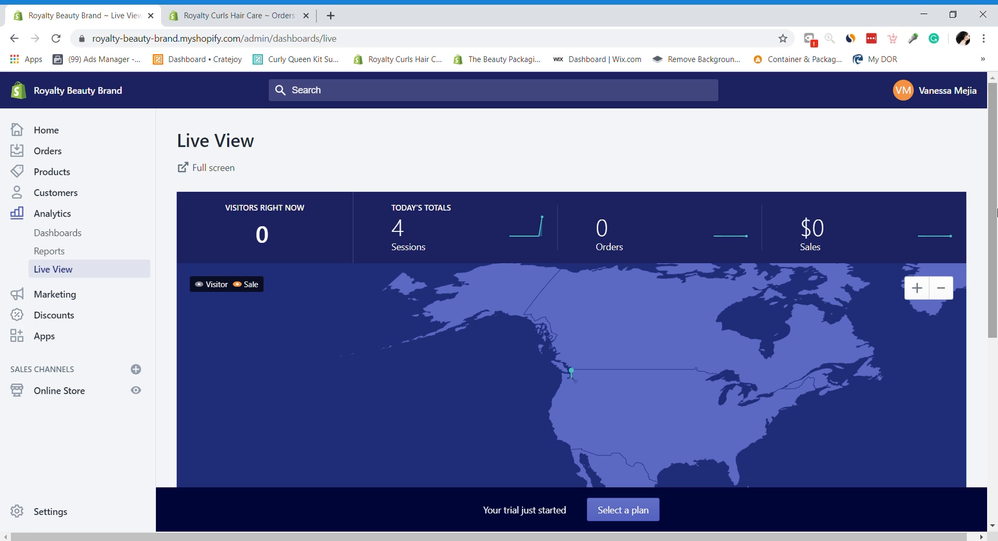
{"action": "scroll", "coordinate": [996, 229], "scroll_direction": "down", "scroll_amount": 1}
{"action": "scroll", "coordinate": [996, 228], "scroll_direction": "down", "scroll_amount": 1}
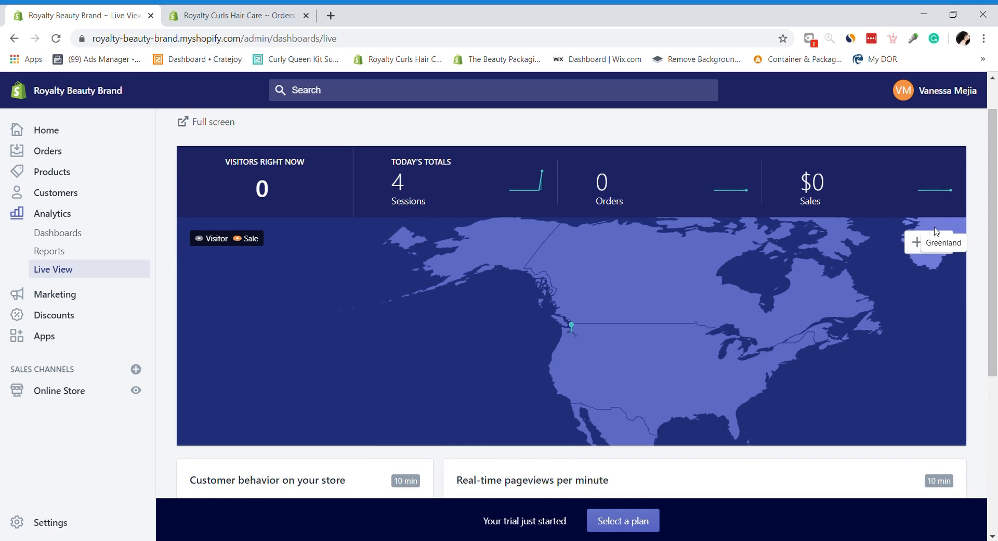
Step: Zoom the Live View visitor map out one step, then bring up the Marketing overview
{"action": "left_click", "coordinate": [949, 251]}
{"action": "mouse_move", "coordinate": [997, 237]}
{"action": "left_mouse_down"}
{"action": "mouse_move", "coordinate": [997, 326]}
{"action": "mouse_move", "coordinate": [996, 223]}
{"action": "left_mouse_up"}
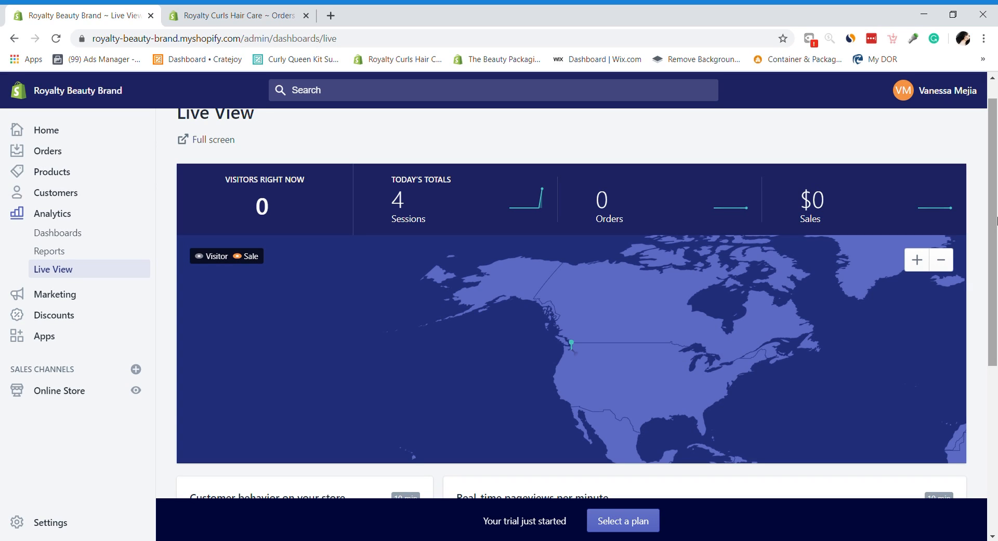
{"action": "left_click_drag", "start_coordinate": [995, 221], "coordinate": [952, 216]}
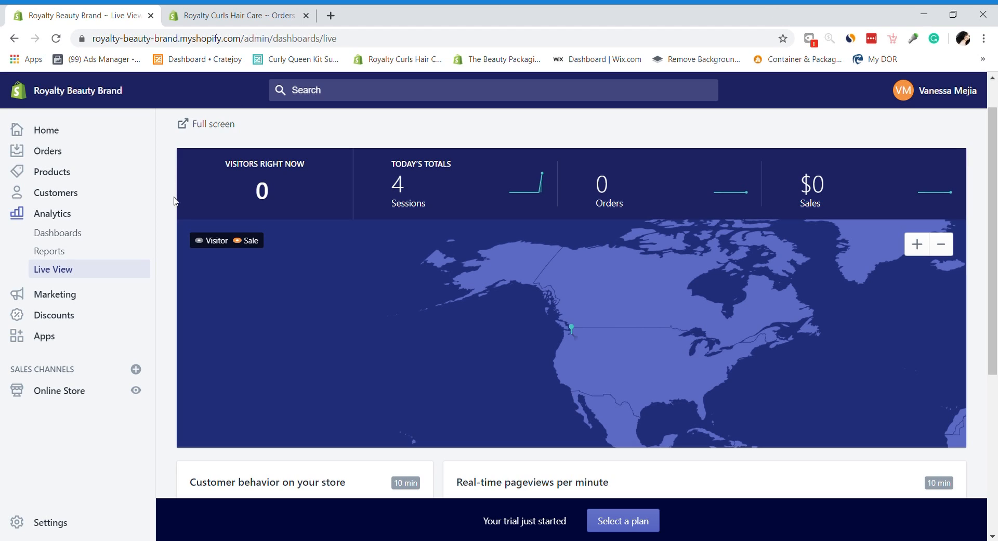
{"action": "left_click", "coordinate": [44, 288]}
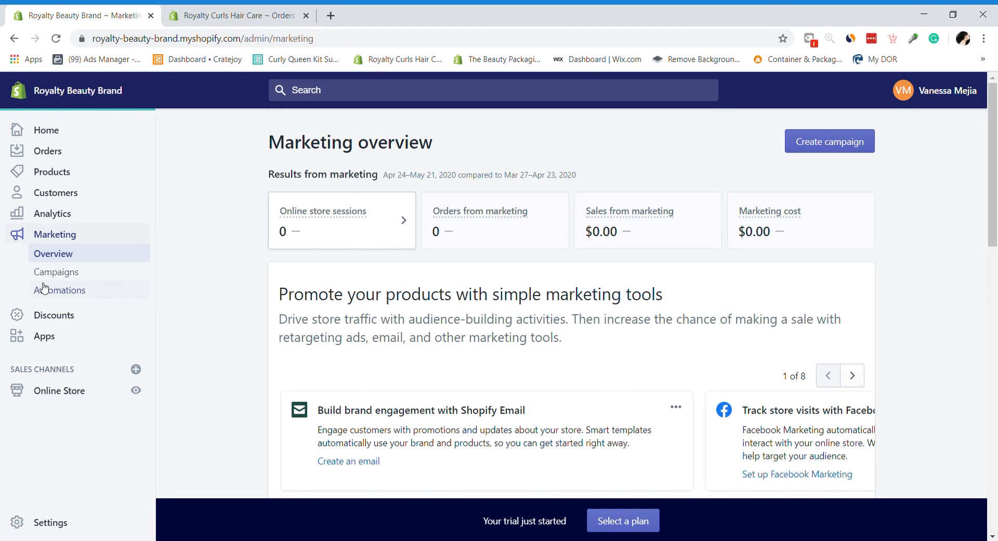
Step: Browse the Marketing Campaigns and Automations pages, then open Discounts with no codes yet
{"action": "left_click_drag", "start_coordinate": [992, 124], "coordinate": [996, 162]}
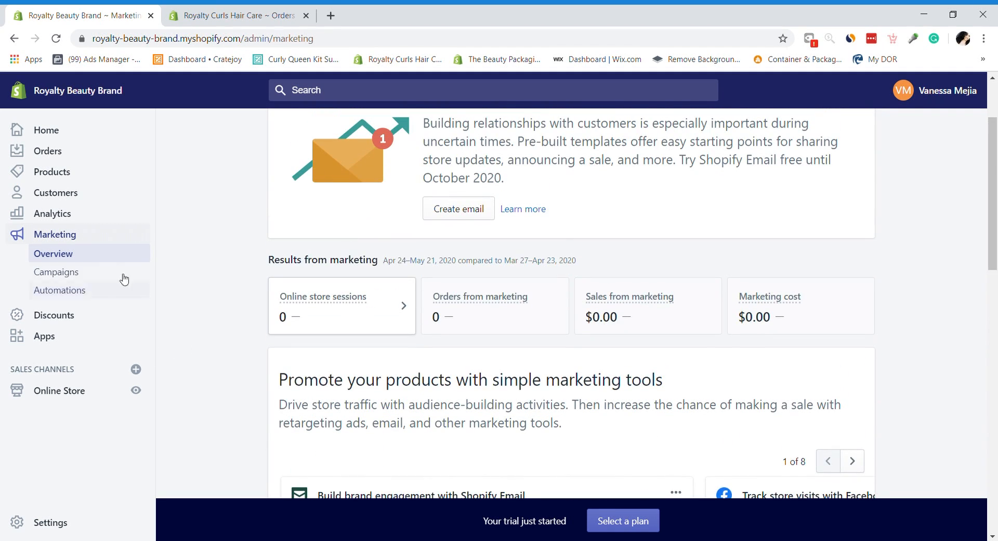
{"action": "left_click", "coordinate": [76, 271]}
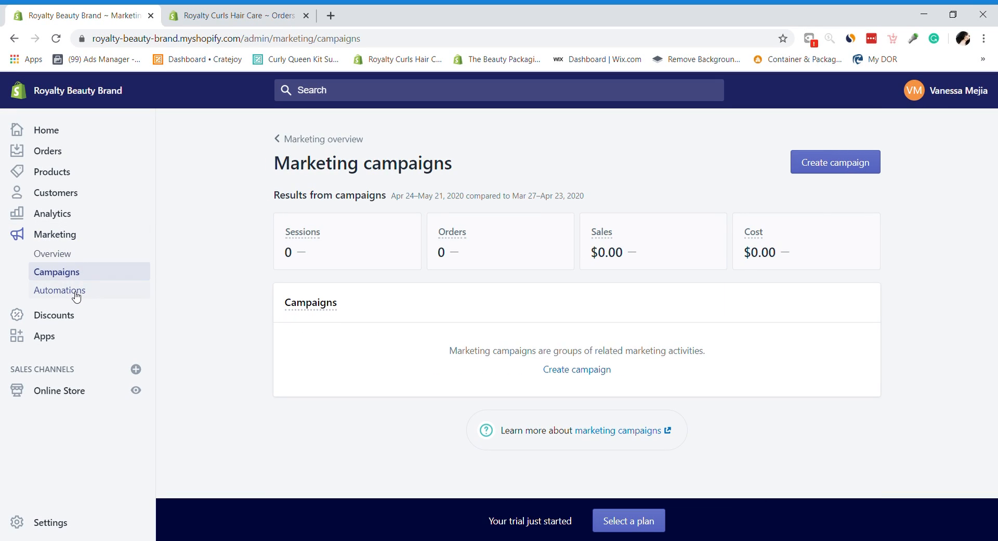
{"action": "left_click", "coordinate": [73, 293]}
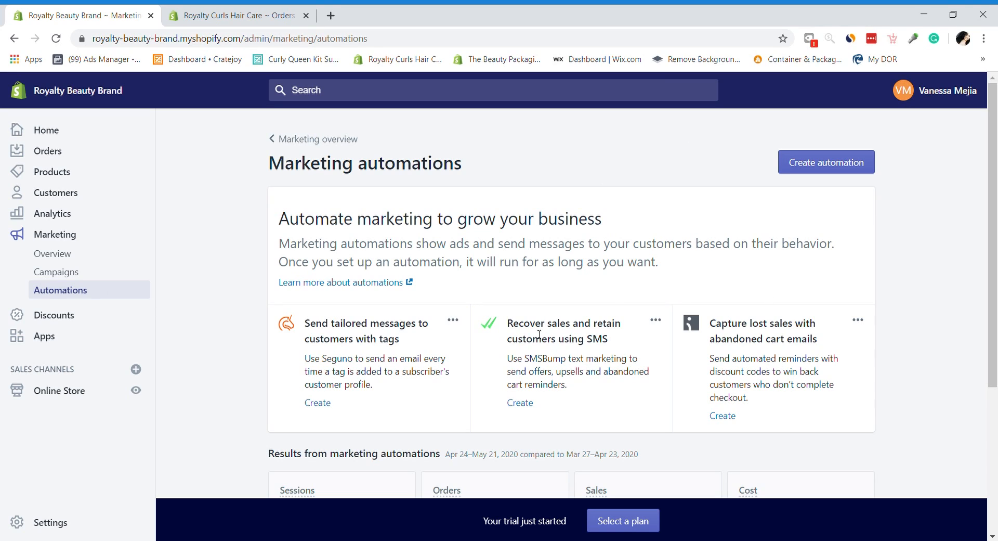
{"action": "left_click_drag", "start_coordinate": [996, 241], "coordinate": [996, 262]}
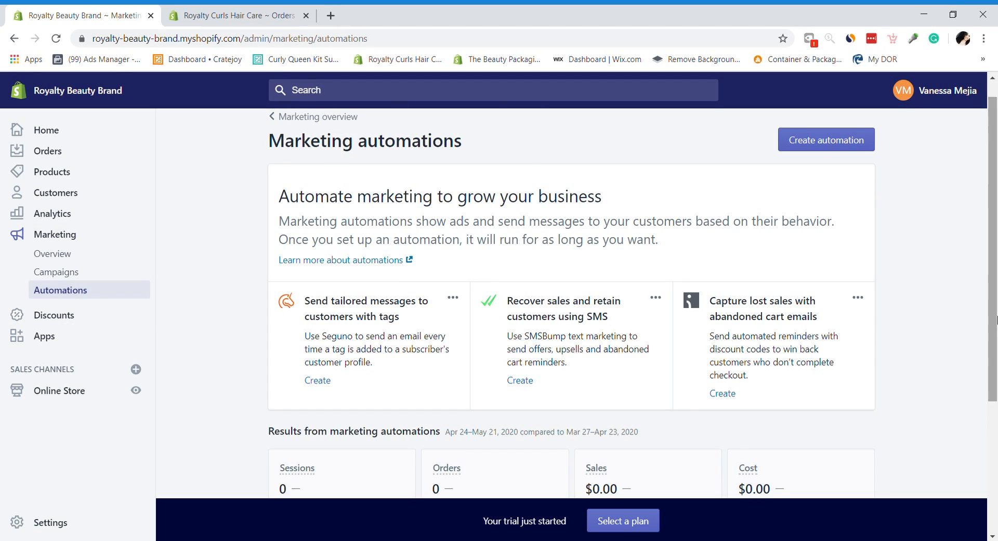
{"action": "left_click_drag", "start_coordinate": [993, 328], "coordinate": [992, 183]}
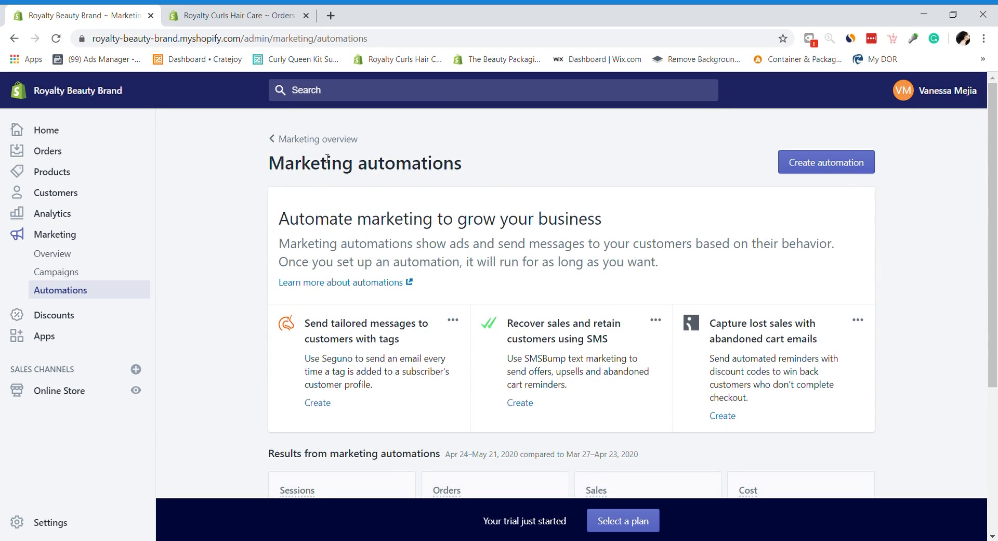
{"action": "left_click", "coordinate": [63, 321]}
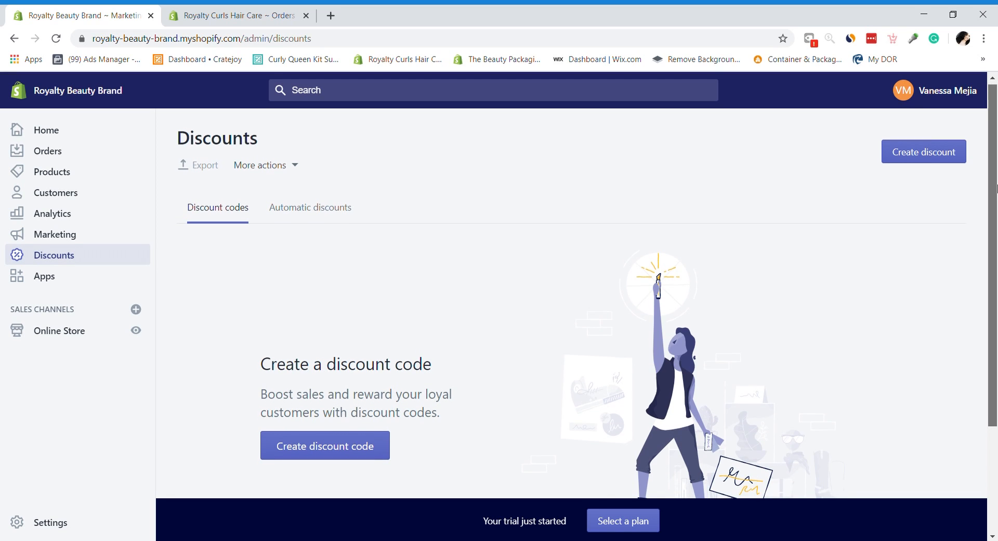
Step: Check the Automatic discounts and Discount codes views, then show the Royalty Curls Hair Care product list
{"action": "left_click_drag", "start_coordinate": [995, 167], "coordinate": [997, 69]}
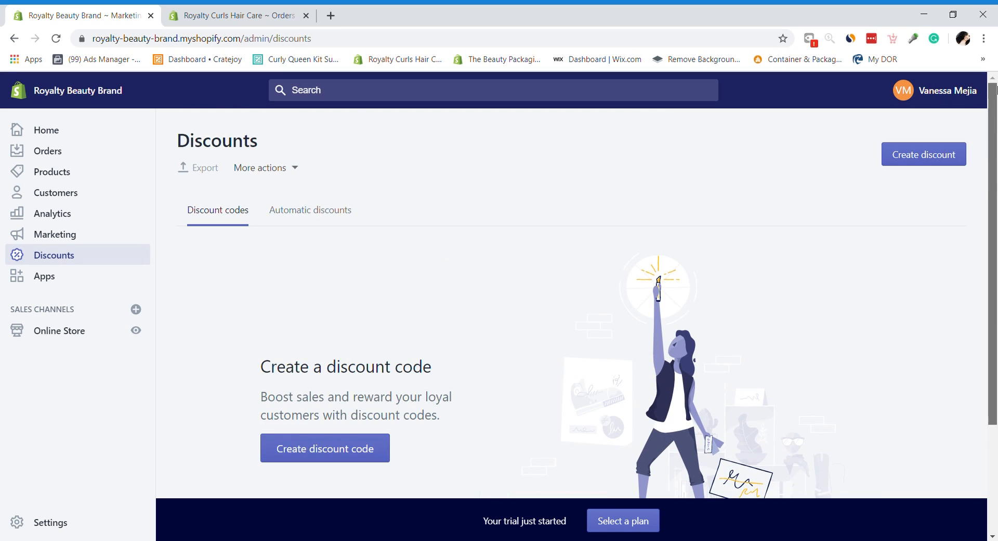
{"action": "mouse_move", "coordinate": [996, 108]}
{"action": "left_mouse_down"}
{"action": "mouse_move", "coordinate": [995, 215]}
{"action": "mouse_move", "coordinate": [990, 110]}
{"action": "left_mouse_up"}
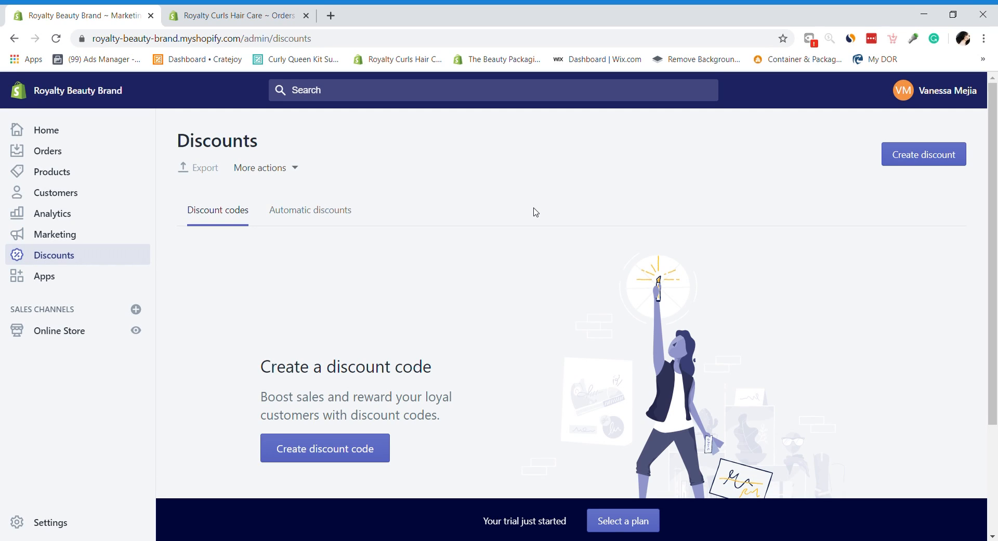
{"action": "left_click_drag", "start_coordinate": [996, 331], "coordinate": [997, 295]}
{"action": "left_click", "coordinate": [308, 225]}
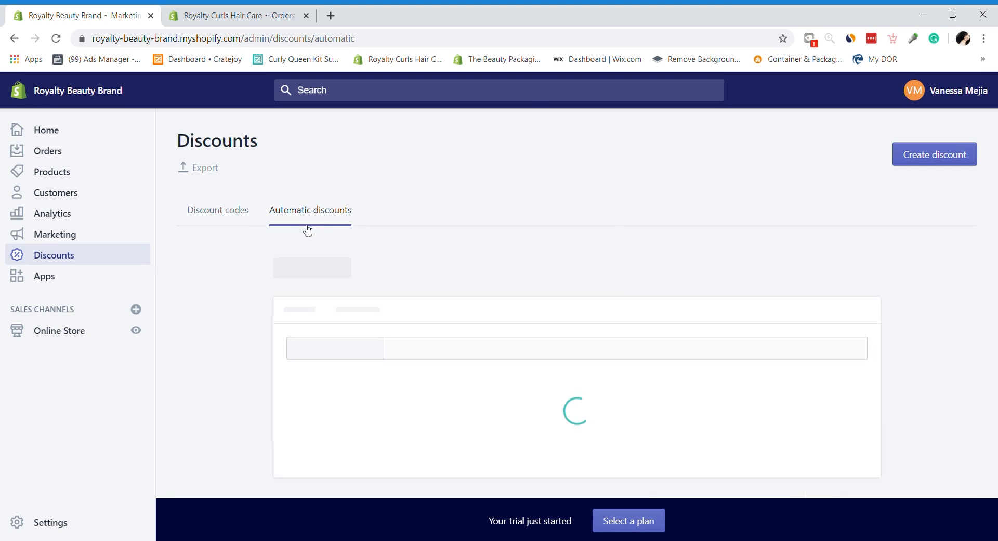
{"action": "left_click", "coordinate": [216, 211]}
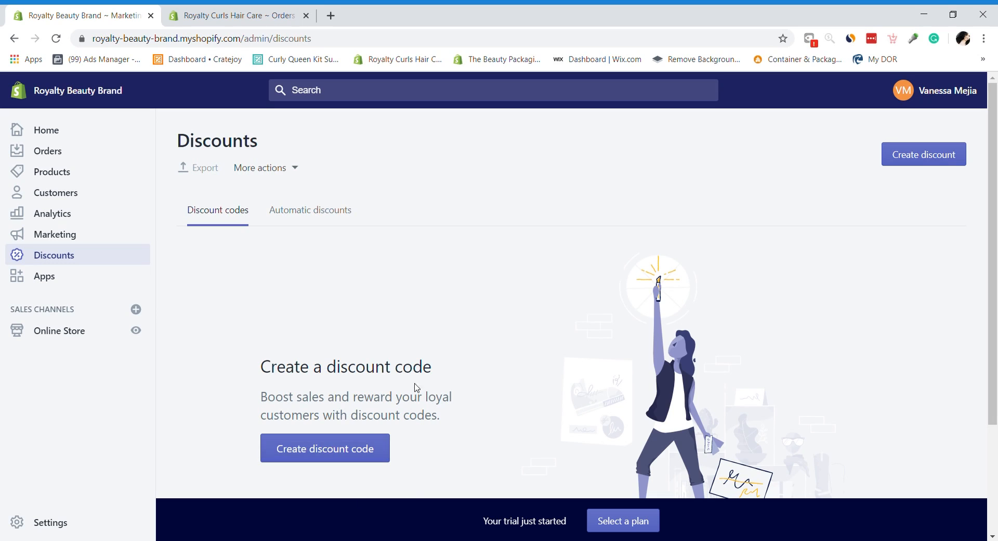
{"action": "left_click", "coordinate": [239, 16]}
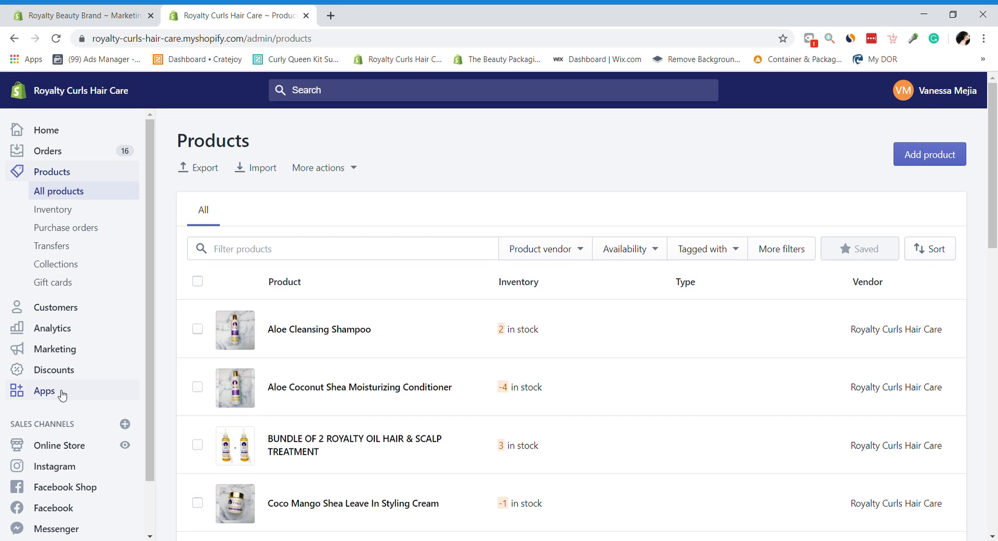
Step: Compare the Royalty Curls discount codes with Royalty Beauty Brand's, then open its Debut theme page
{"action": "left_click", "coordinate": [69, 373]}
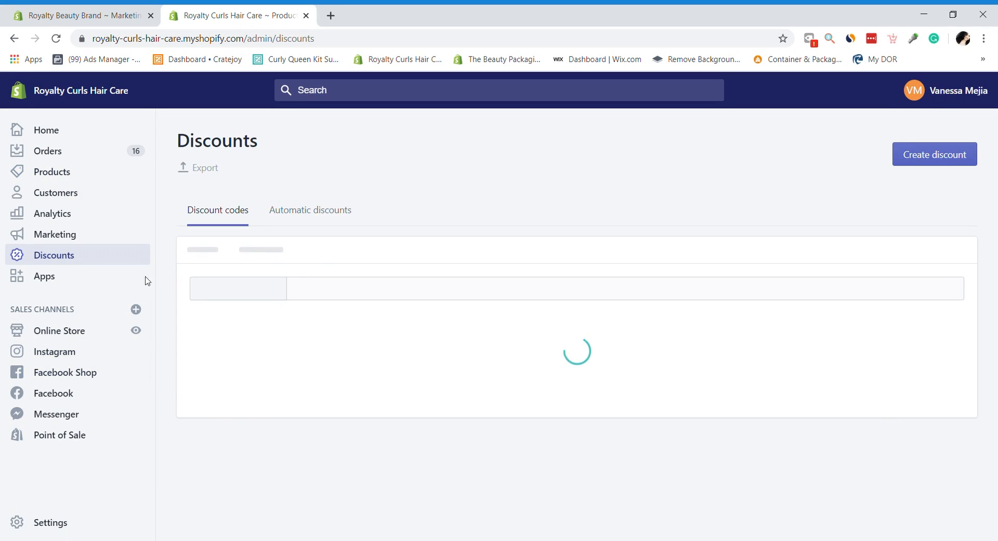
{"action": "left_click_drag", "start_coordinate": [994, 254], "coordinate": [980, 232]}
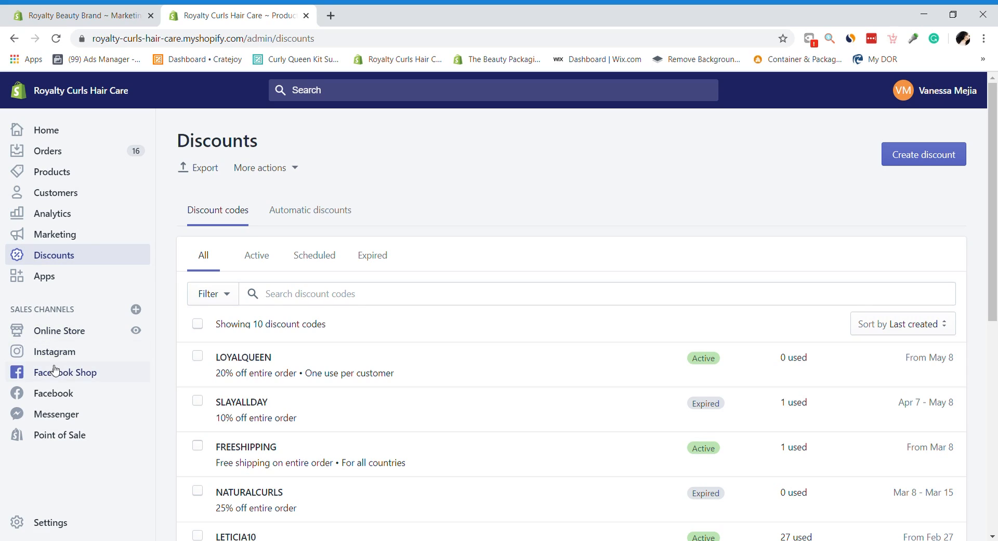
{"action": "left_click", "coordinate": [52, 10]}
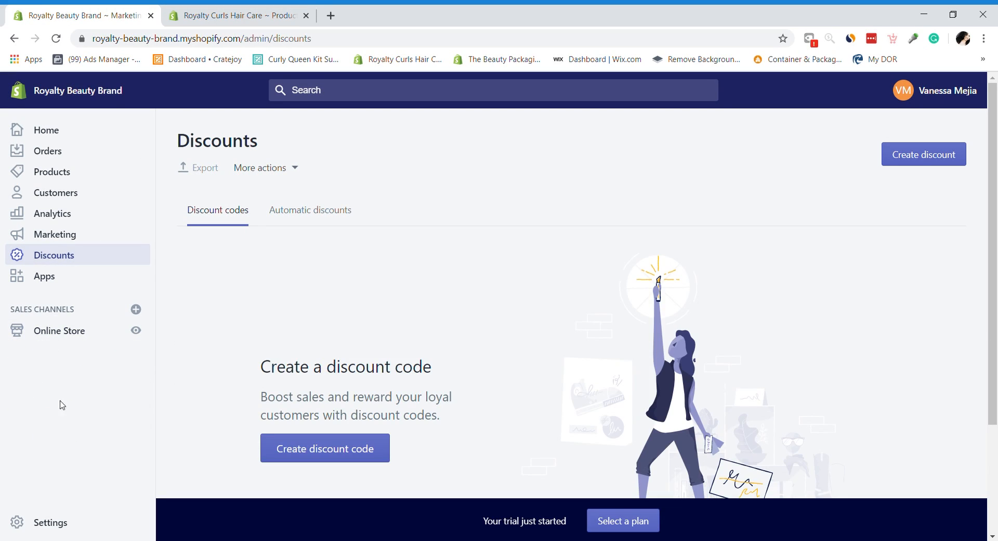
{"action": "left_click", "coordinate": [187, 23]}
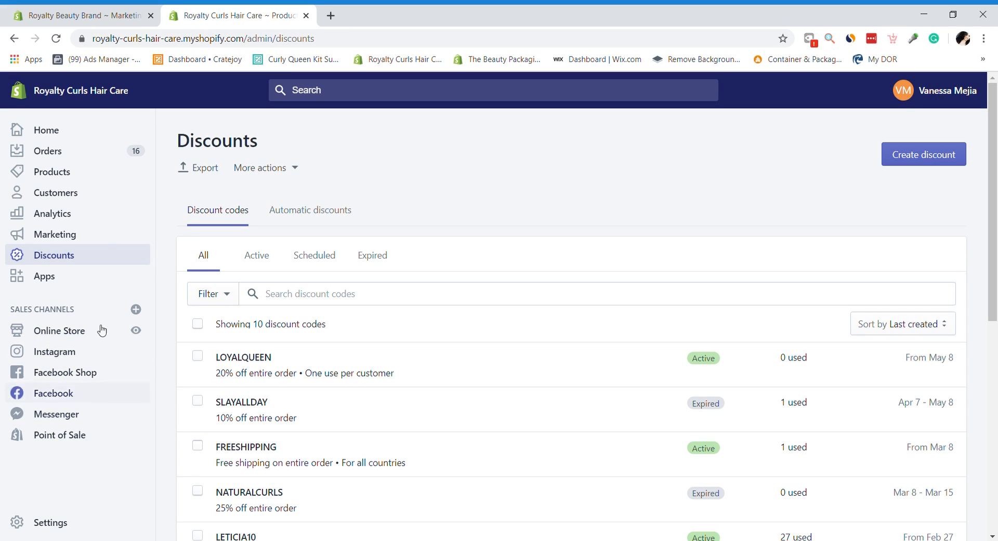
{"action": "left_click", "coordinate": [79, 9]}
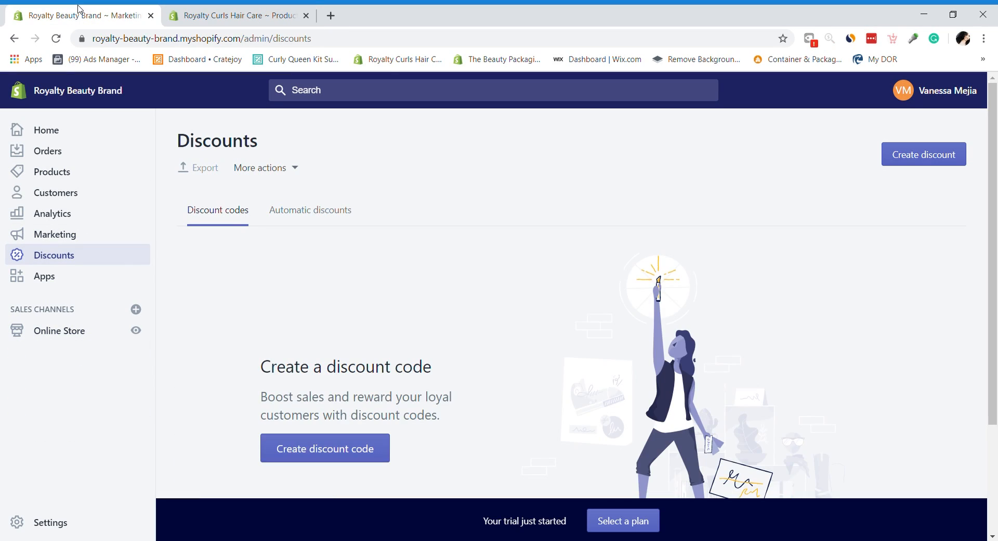
{"action": "left_click", "coordinate": [84, 338]}
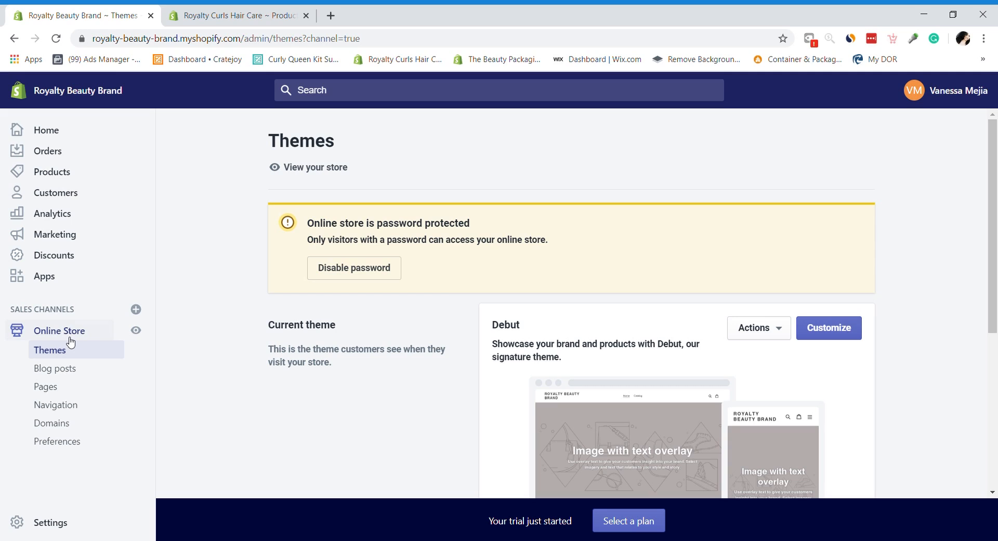
Step: Check Royalty Beauty Brand's installed apps (only Privy) and go to the Shopify App Store
{"action": "left_click_drag", "start_coordinate": [993, 207], "coordinate": [961, 144]}
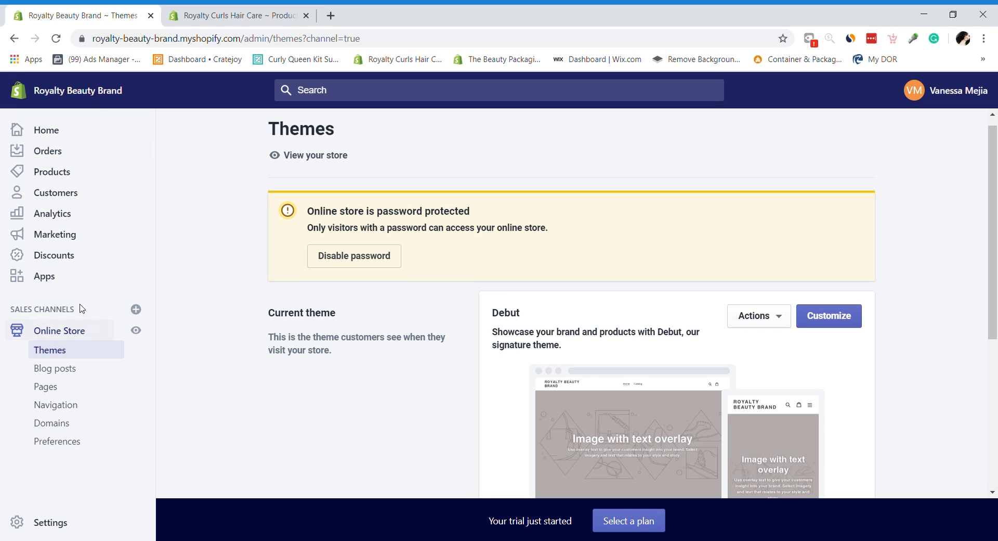
{"action": "left_click", "coordinate": [52, 281]}
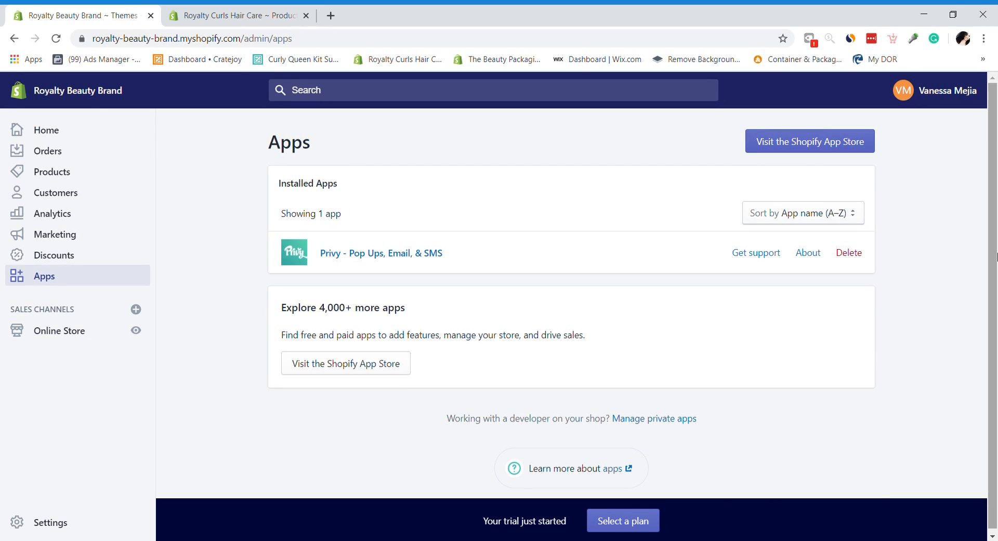
{"action": "left_click", "coordinate": [809, 151]}
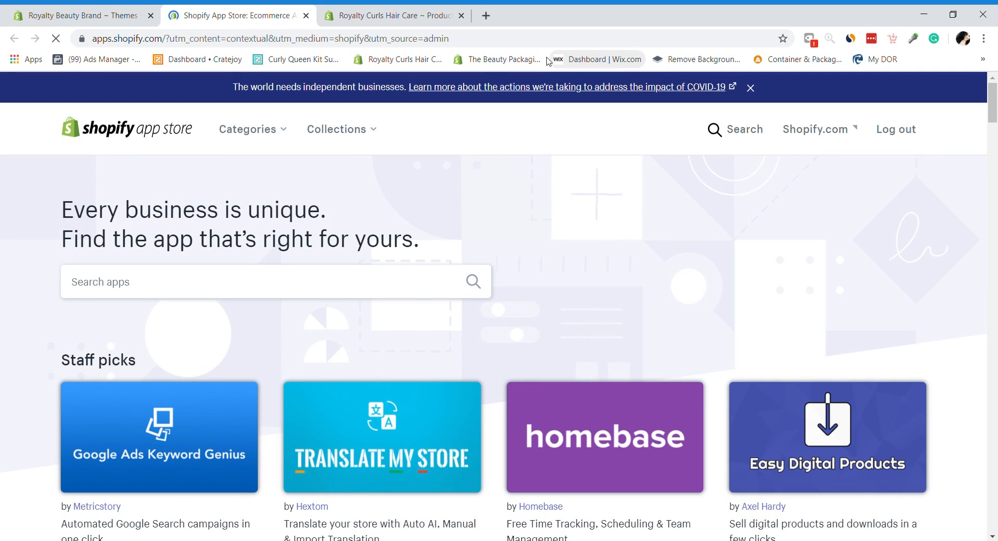
Step: Search the App Store for 'instagram' and open the Instagram channel listing
{"action": "left_click", "coordinate": [243, 283]}
{"action": "type", "text": "instagram"}
{"action": "left_click", "coordinate": [220, 313]}
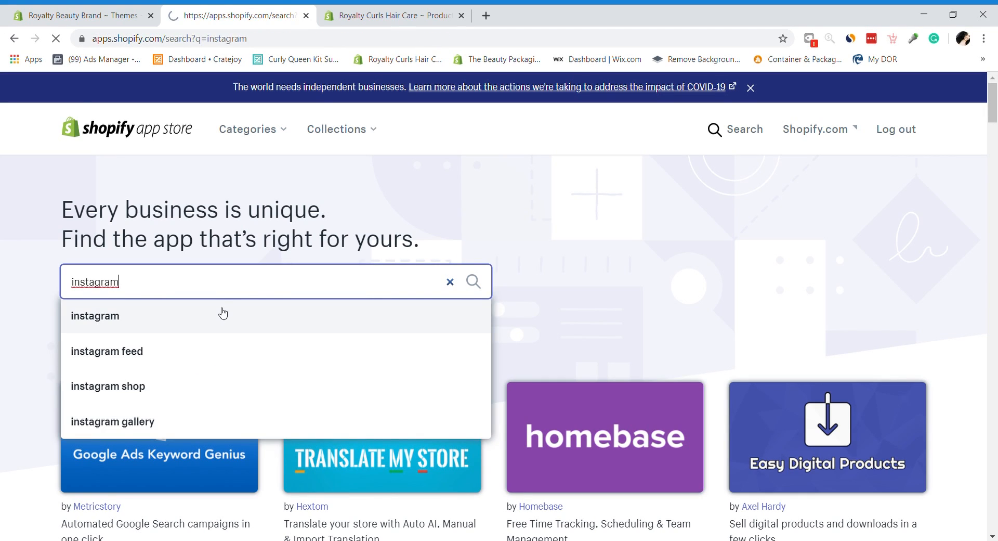
{"action": "left_click_drag", "start_coordinate": [996, 145], "coordinate": [997, 223]}
{"action": "left_click", "coordinate": [614, 368]}
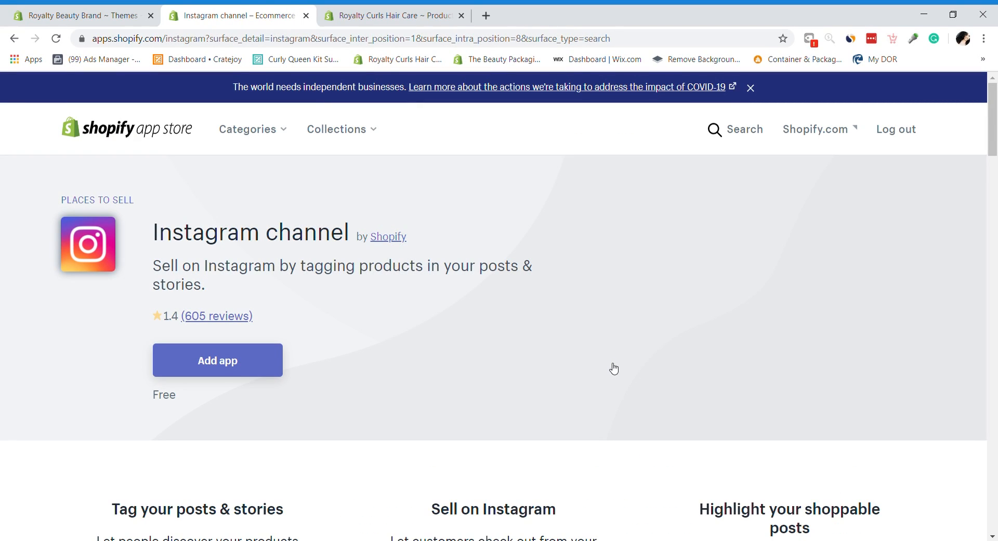
Step: Add the Instagram channel app, choosing the Royalty Beauty Brand store to install into
{"action": "left_click", "coordinate": [203, 359]}
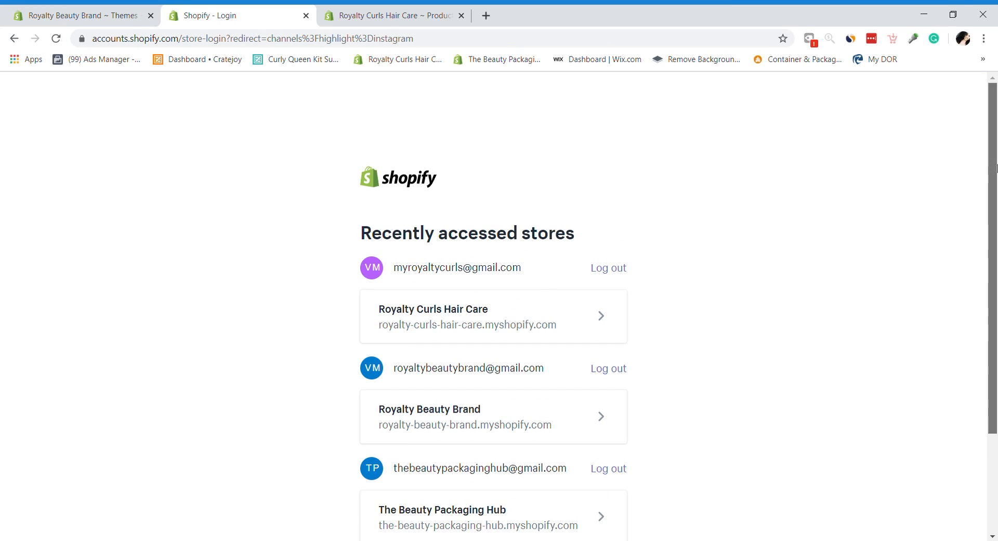
{"action": "scroll", "coordinate": [995, 232], "scroll_direction": "down", "scroll_amount": 2}
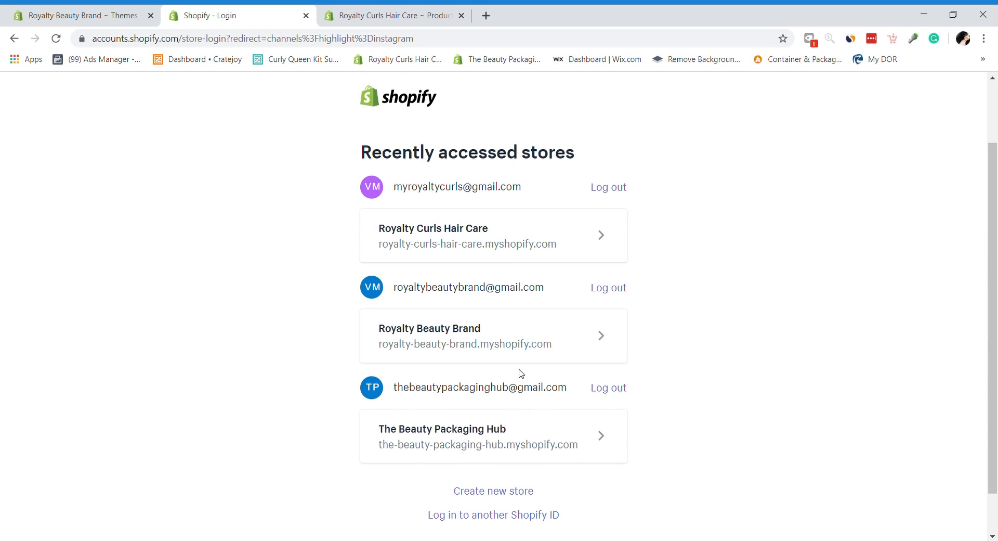
{"action": "left_click", "coordinate": [523, 343]}
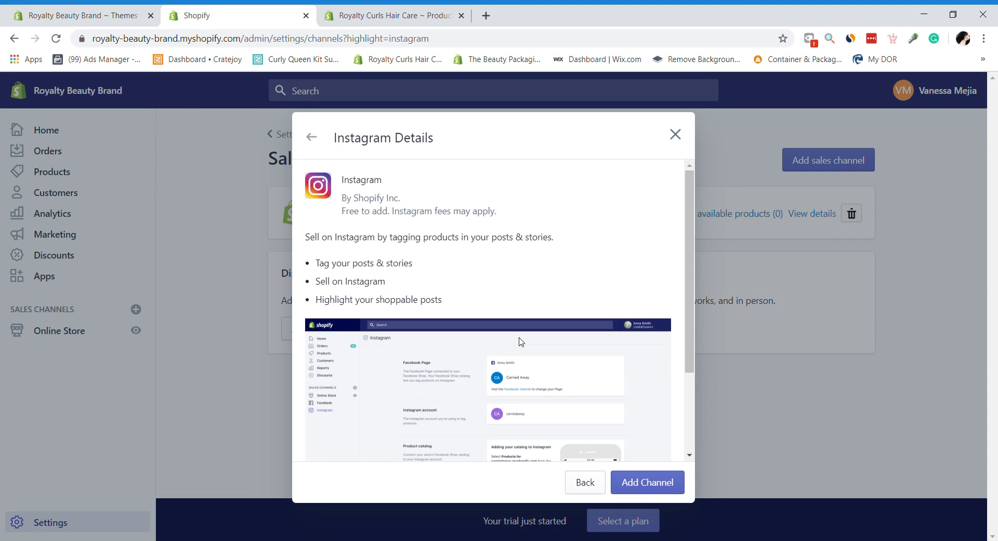
Step: Confirm Add Channel for Instagram and reload the store's installed apps page to check it
{"action": "left_click_drag", "start_coordinate": [690, 270], "coordinate": [707, 412]}
{"action": "left_click", "coordinate": [676, 489]}
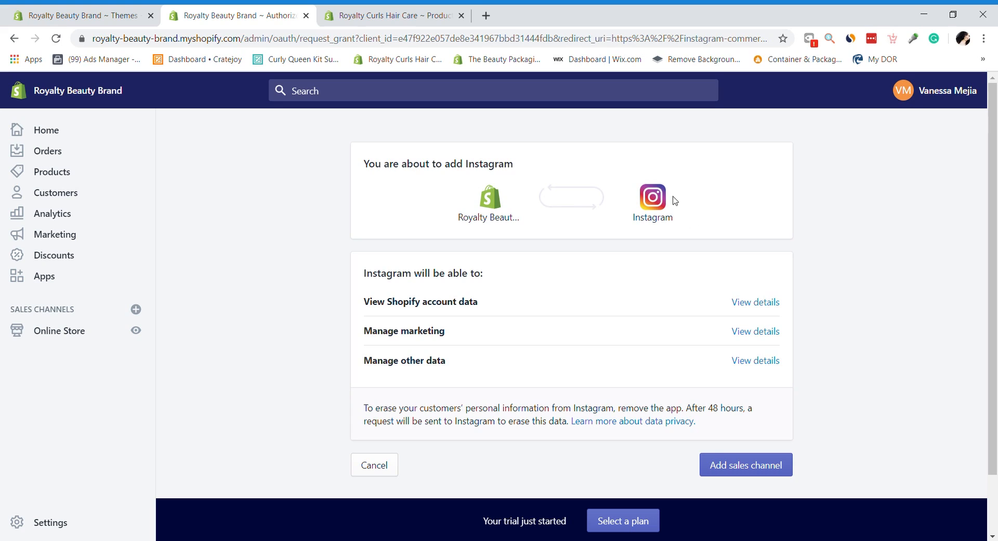
{"action": "mouse_move", "coordinate": [993, 122]}
{"action": "left_mouse_down"}
{"action": "mouse_move", "coordinate": [994, 215]}
{"action": "mouse_move", "coordinate": [979, 112]}
{"action": "left_mouse_up"}
{"action": "left_click", "coordinate": [78, 15]}
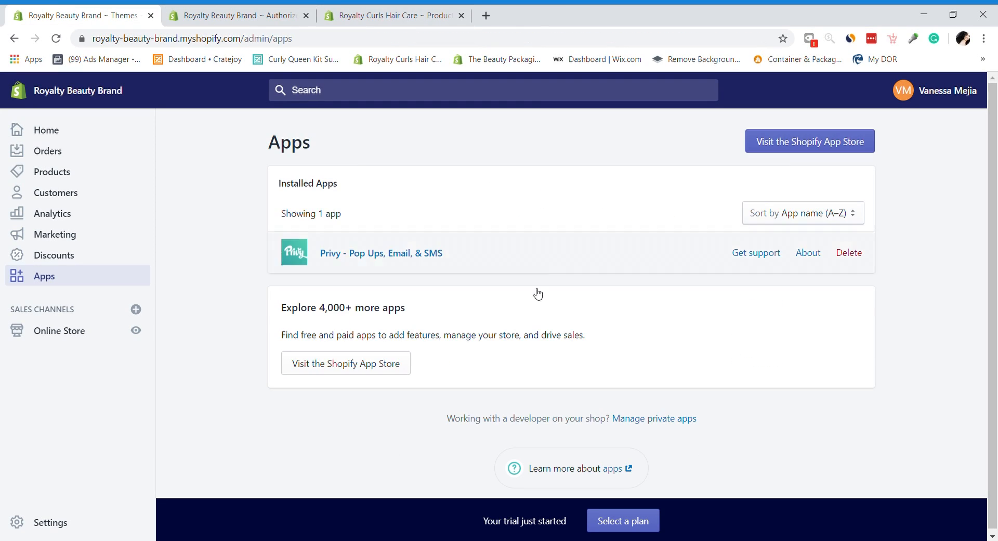
{"action": "left_click", "coordinate": [270, 12]}
{"action": "left_click", "coordinate": [96, 9]}
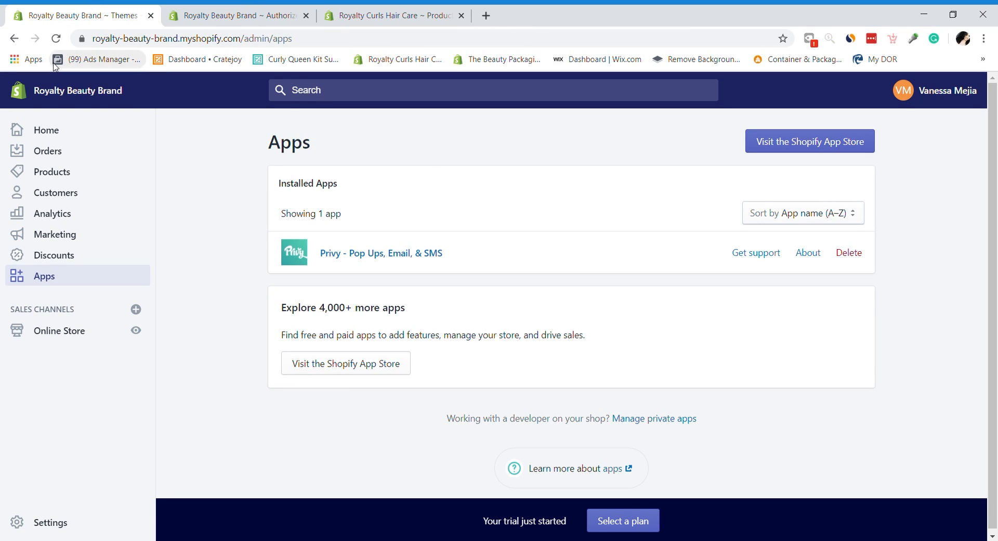
{"action": "left_click", "coordinate": [58, 46]}
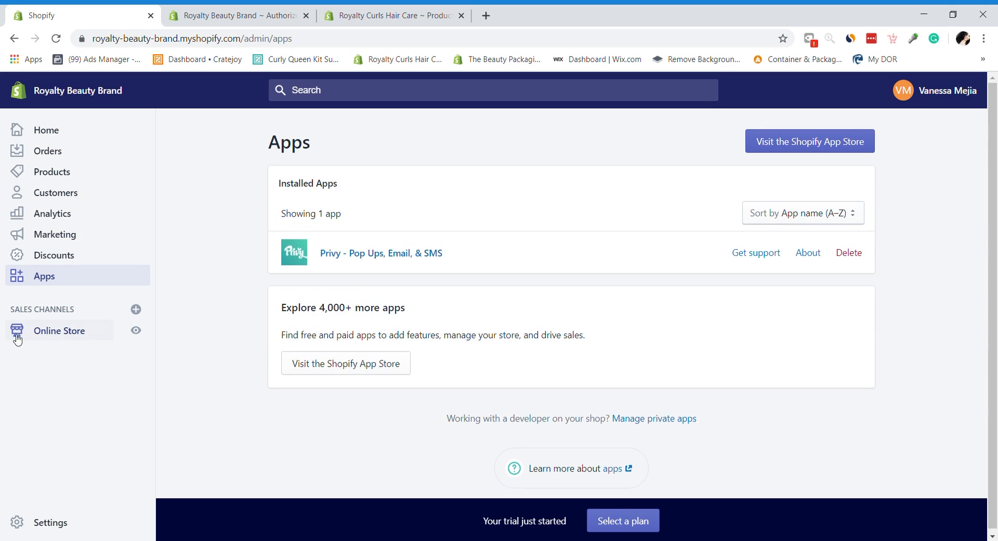
Step: Approve Instagram as a sales channel, ending on the Royalty Curls Hair Care discounts page
{"action": "left_click", "coordinate": [62, 336]}
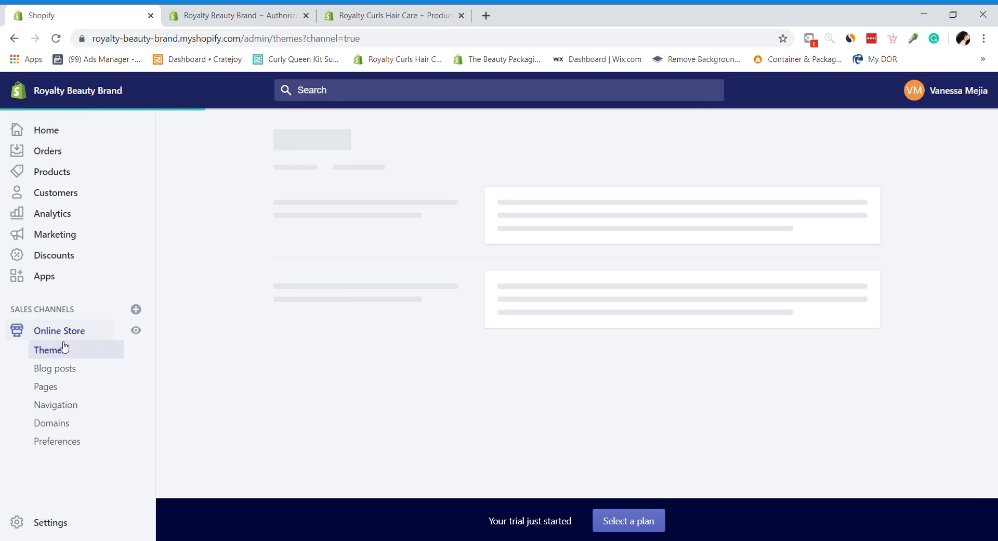
{"action": "left_click", "coordinate": [177, 10]}
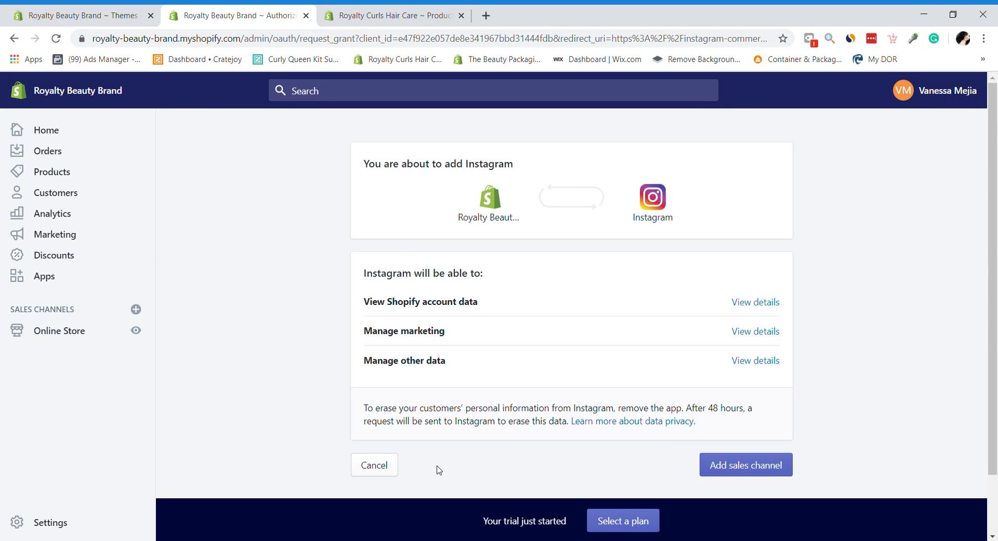
{"action": "left_click", "coordinate": [758, 471]}
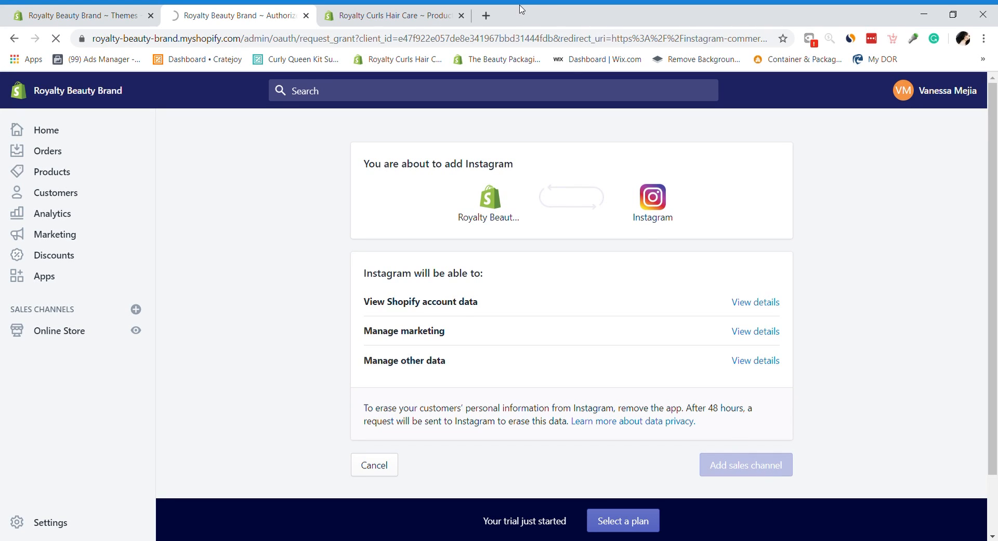
{"action": "left_click", "coordinate": [454, 19]}
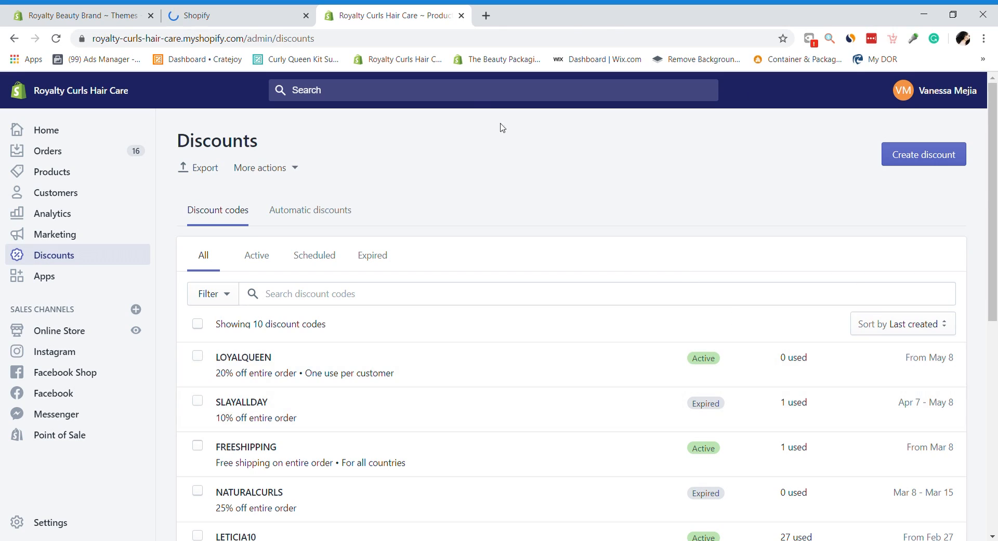
Step: Add the Facebook Shop sales channel to Royalty Beauty Brand and connect a Facebook account
{"action": "left_click", "coordinate": [460, 17]}
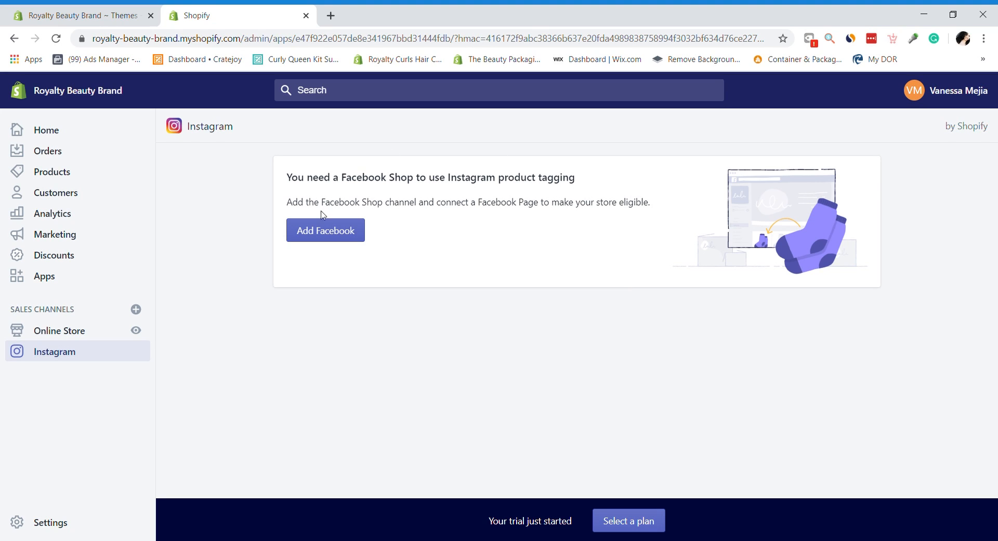
{"action": "left_click", "coordinate": [338, 231]}
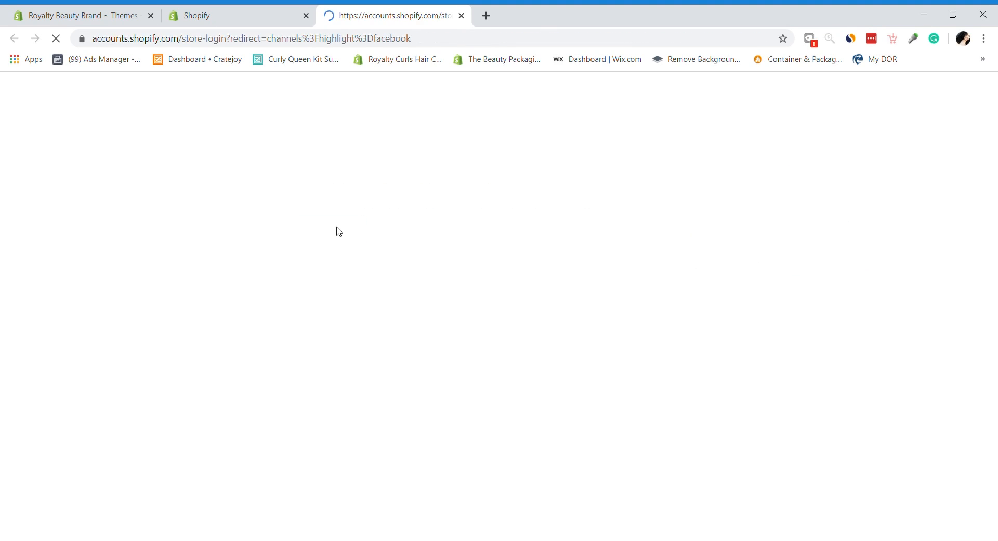
{"action": "left_click", "coordinate": [625, 433]}
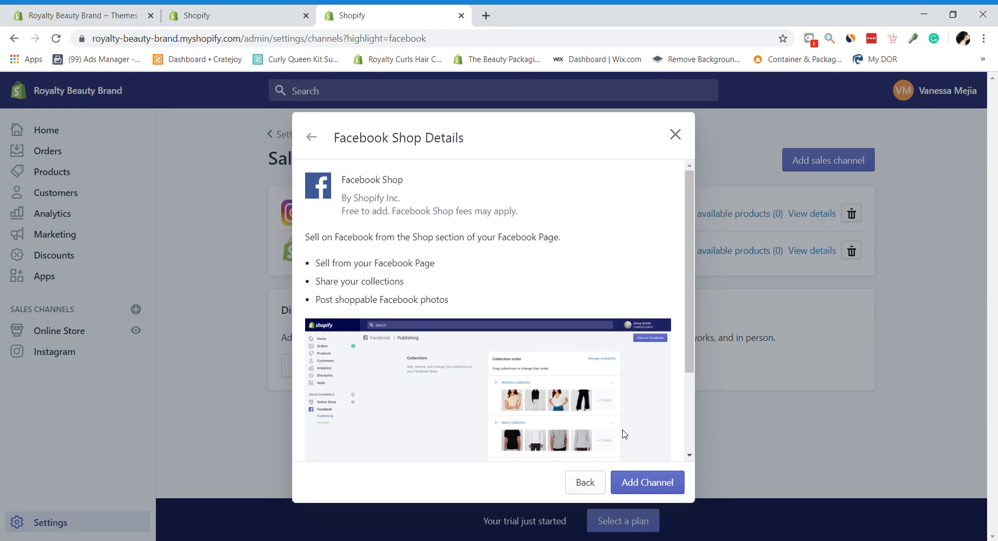
{"action": "left_click", "coordinate": [662, 488]}
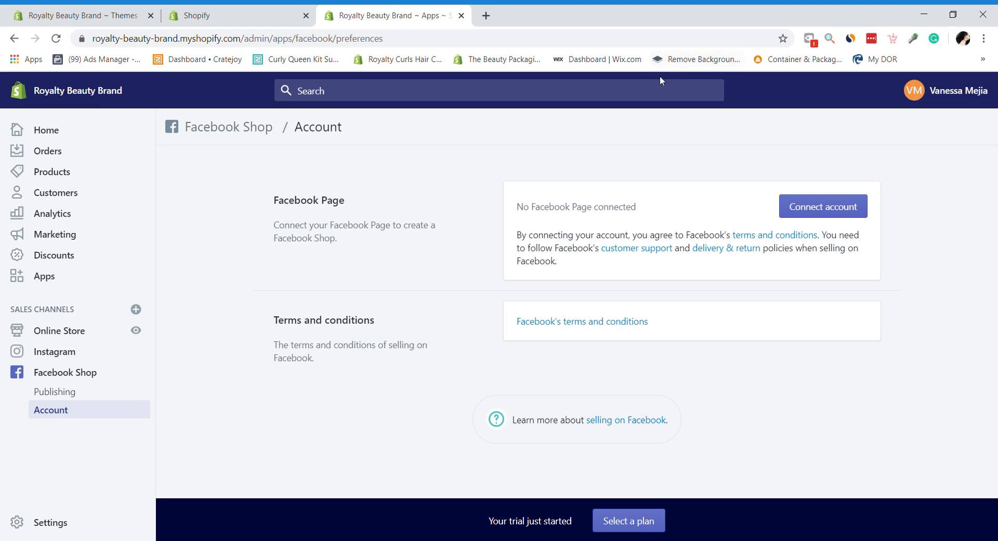
{"action": "left_click", "coordinate": [815, 207]}
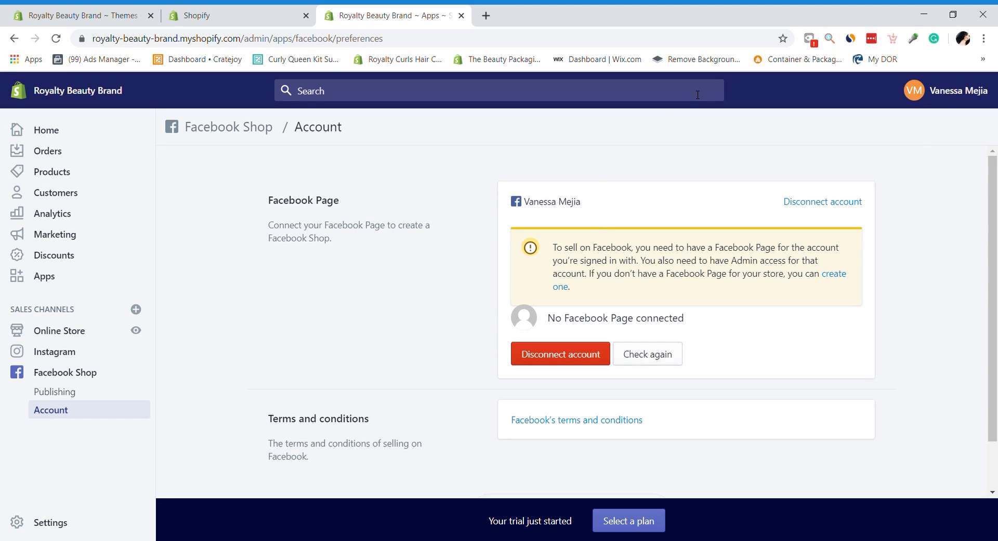
{"action": "left_click", "coordinate": [69, 132]}
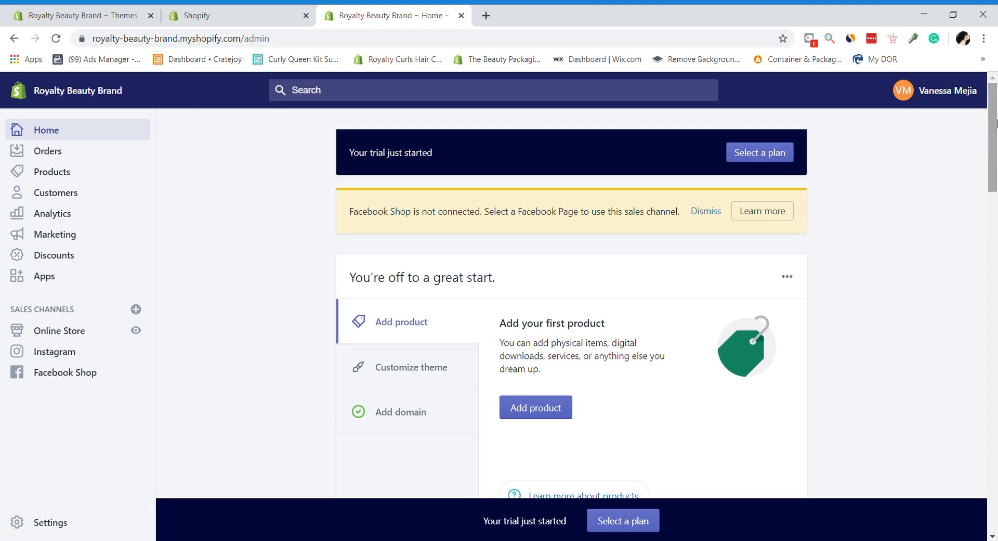
Step: Open the Legal settings and fill the Refund policy from Shopify's template
{"action": "mouse_move", "coordinate": [996, 117]}
{"action": "left_mouse_down"}
{"action": "mouse_move", "coordinate": [997, 464]}
{"action": "mouse_move", "coordinate": [997, 98]}
{"action": "left_mouse_up"}
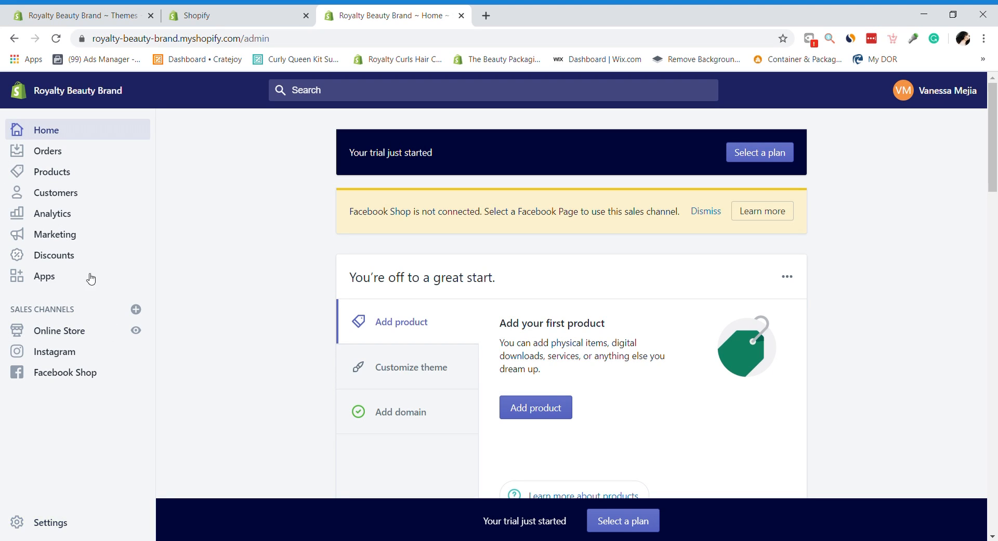
{"action": "left_click", "coordinate": [58, 519]}
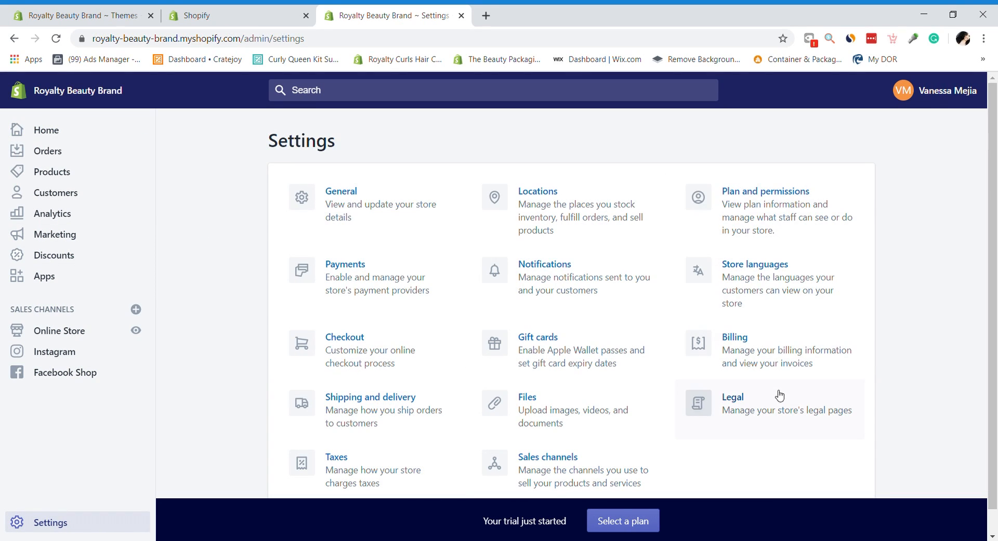
{"action": "left_click", "coordinate": [794, 394]}
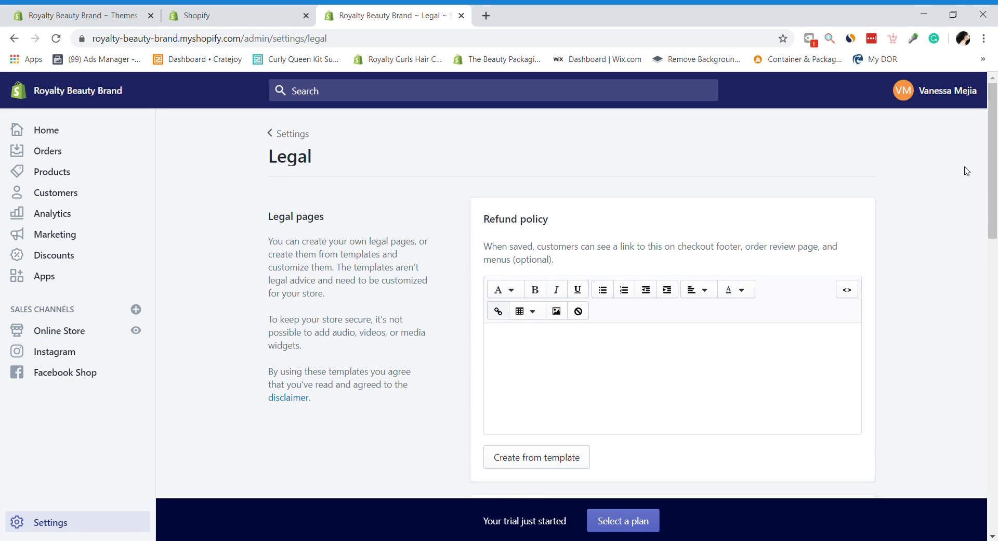
{"action": "left_click_drag", "start_coordinate": [996, 177], "coordinate": [996, 212]}
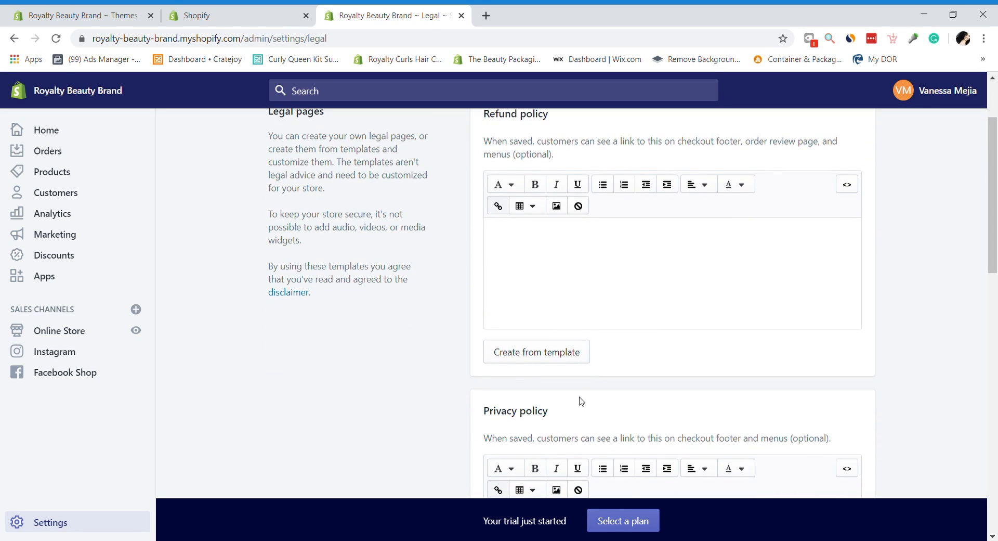
{"action": "left_click", "coordinate": [556, 359]}
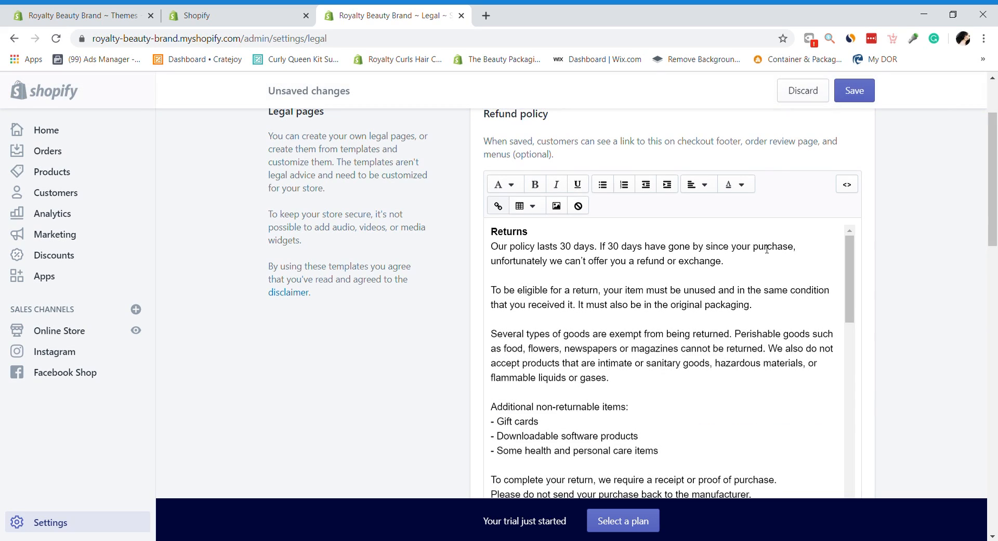
{"action": "left_click_drag", "start_coordinate": [997, 206], "coordinate": [996, 224]}
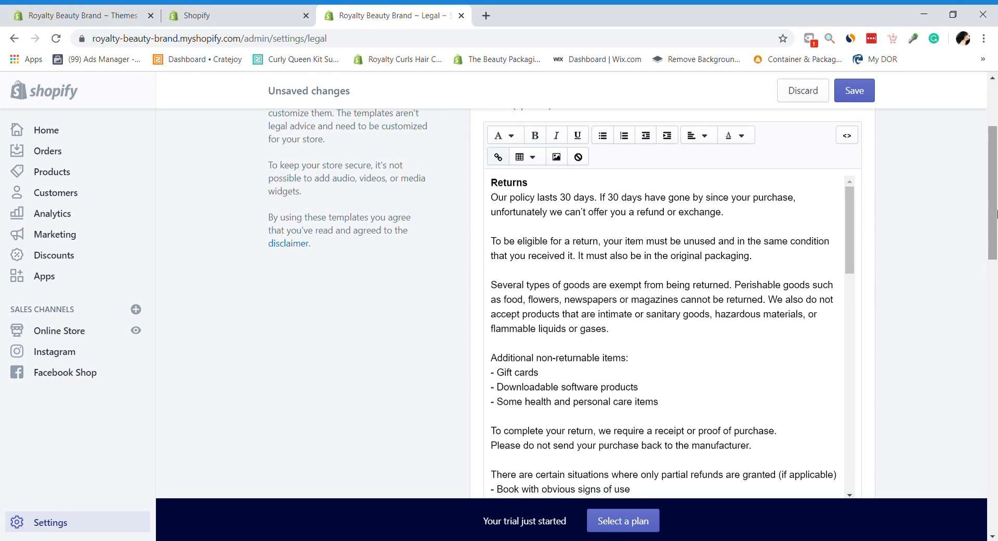
Step: Fill the Terms of service from its template and save the legal pages
{"action": "left_click_drag", "start_coordinate": [992, 213], "coordinate": [997, 117]}
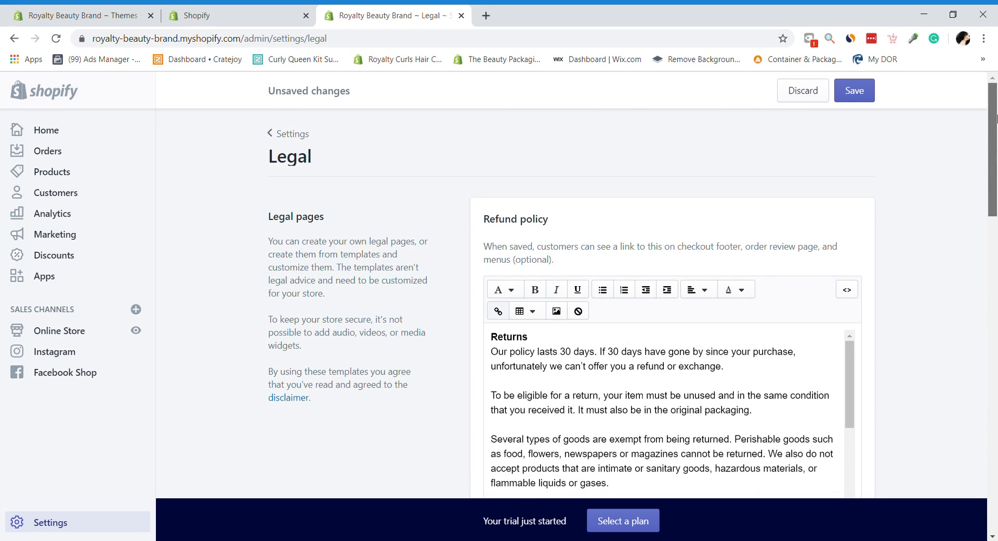
{"action": "left_click_drag", "start_coordinate": [996, 210], "coordinate": [997, 434]}
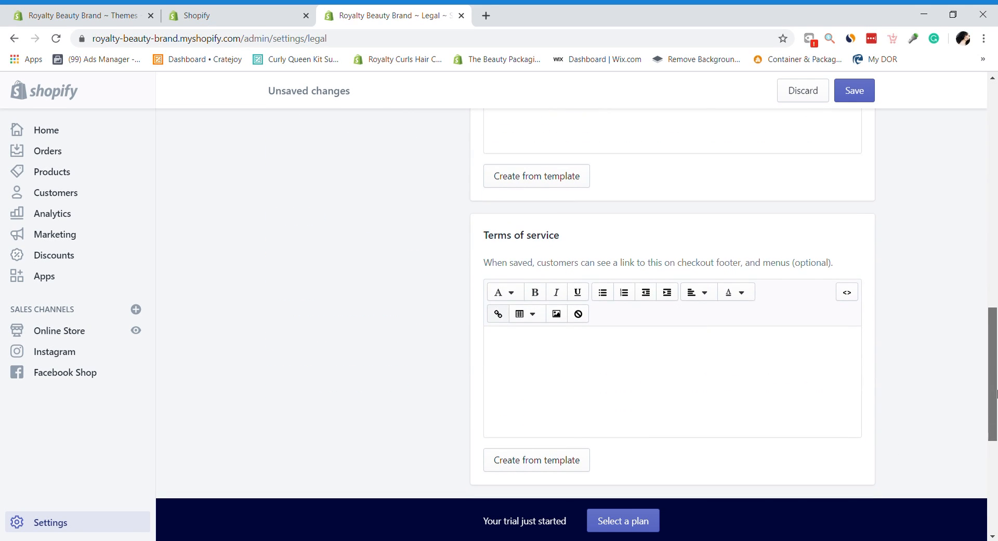
{"action": "left_click", "coordinate": [557, 460]}
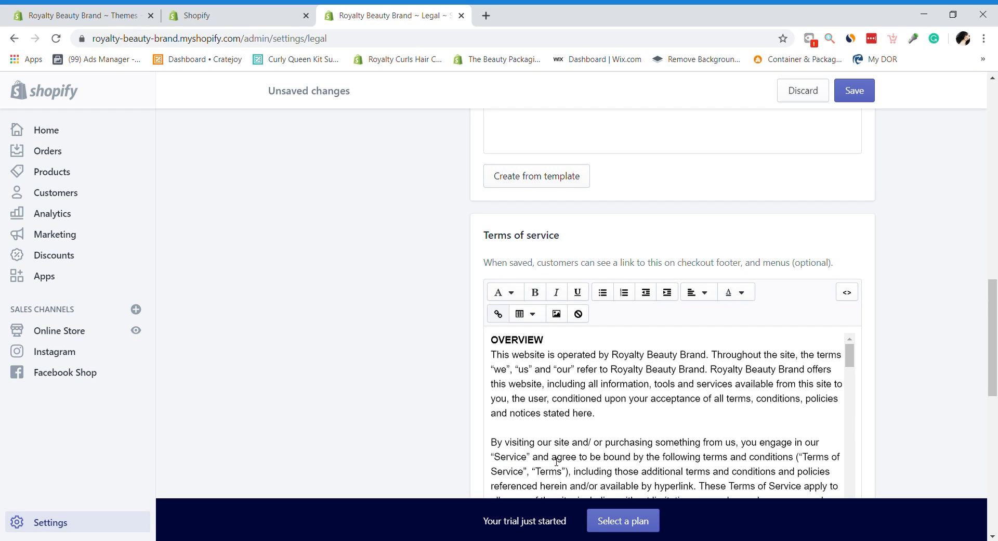
{"action": "left_click_drag", "start_coordinate": [992, 309], "coordinate": [997, 112]}
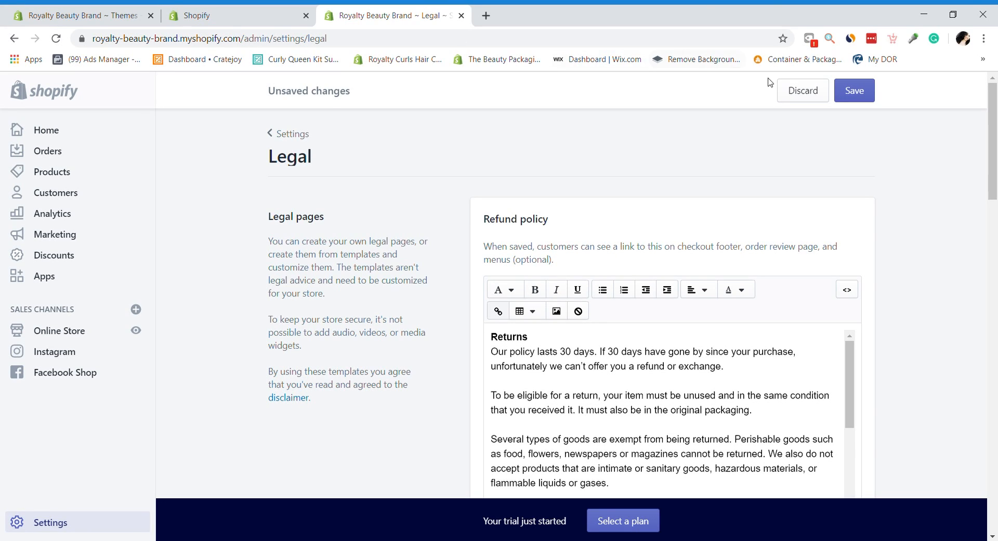
{"action": "left_click", "coordinate": [801, 90]}
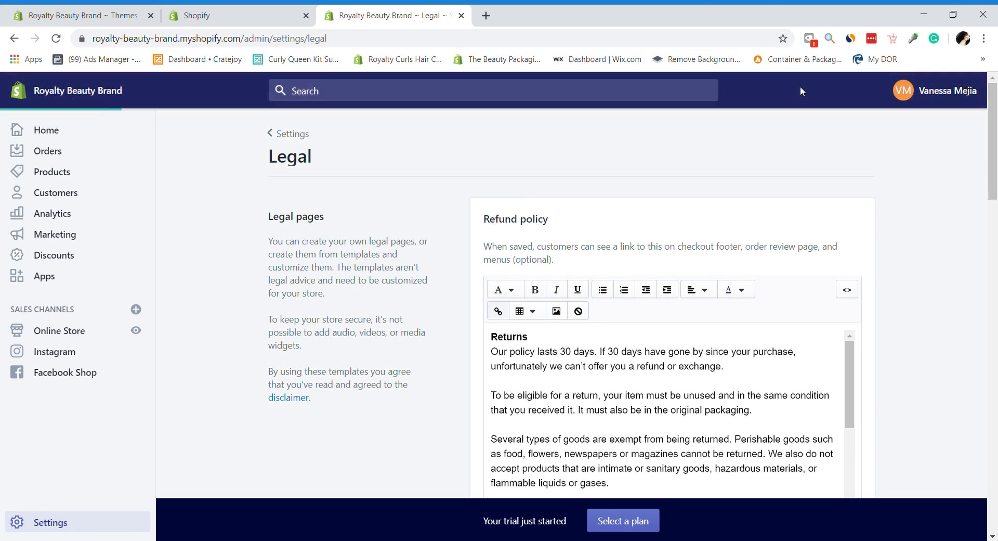
Step: Leave settings, view the Online Store preferences, then go to the empty Products page
{"action": "left_click", "coordinate": [293, 135]}
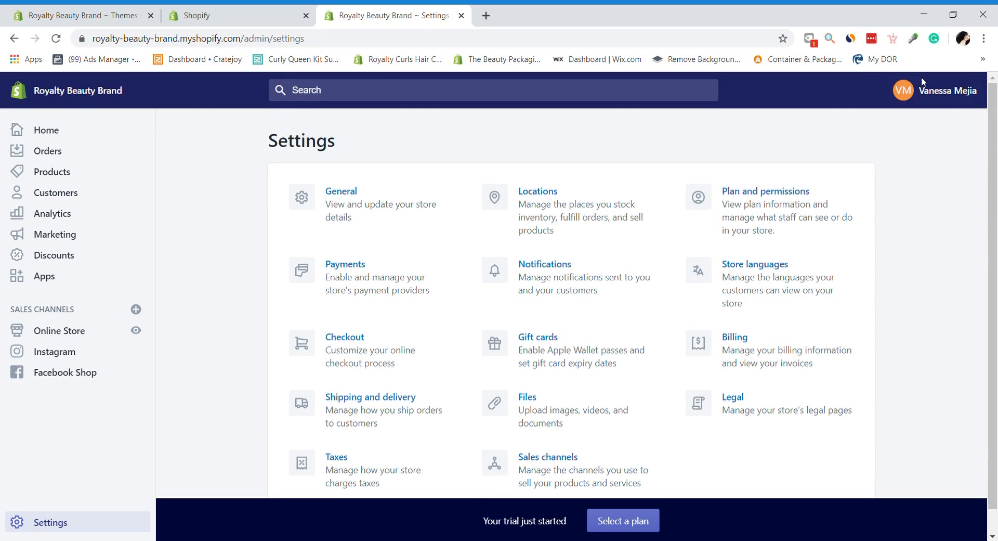
{"action": "scroll", "coordinate": [995, 144], "scroll_direction": "down", "scroll_amount": 1}
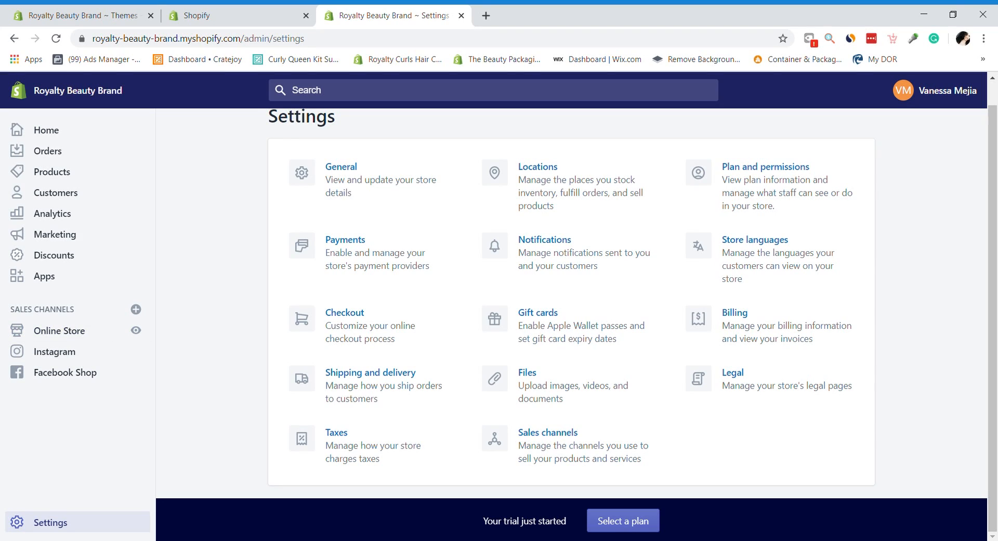
{"action": "left_click", "coordinate": [63, 330]}
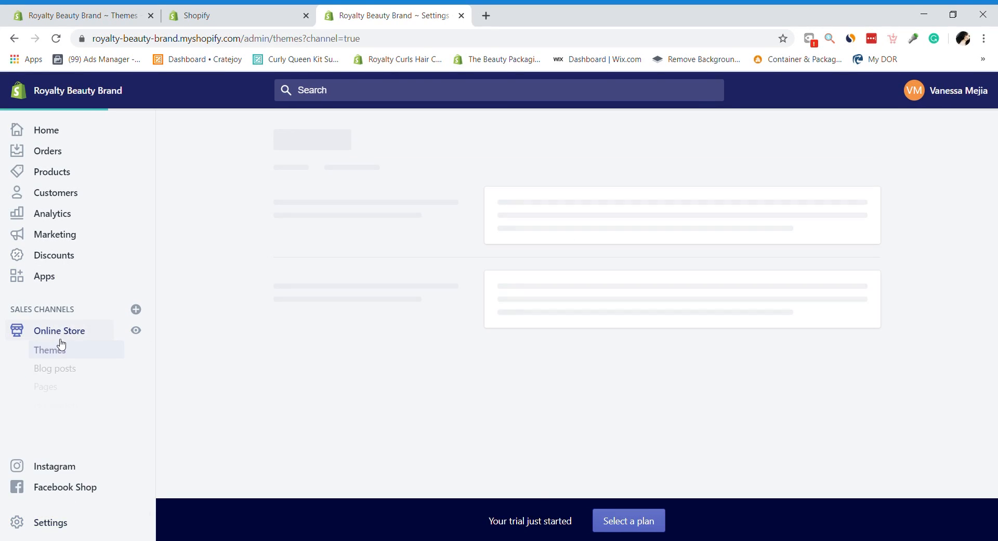
{"action": "left_click", "coordinate": [65, 443]}
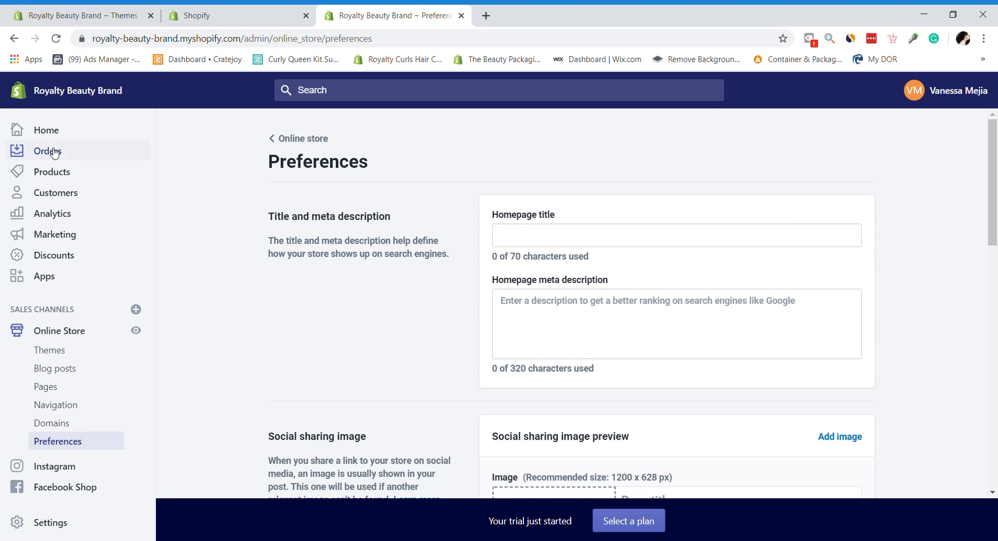
{"action": "left_click", "coordinate": [57, 172]}
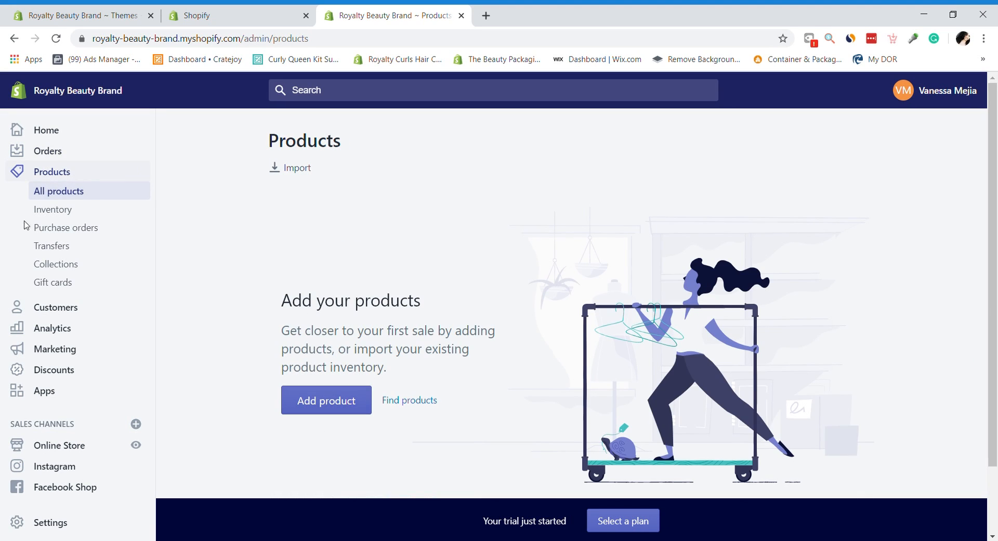
Step: Start a new collection titled 'Skincare' in Collections, then try leaving for Online Store
{"action": "left_click", "coordinate": [56, 264]}
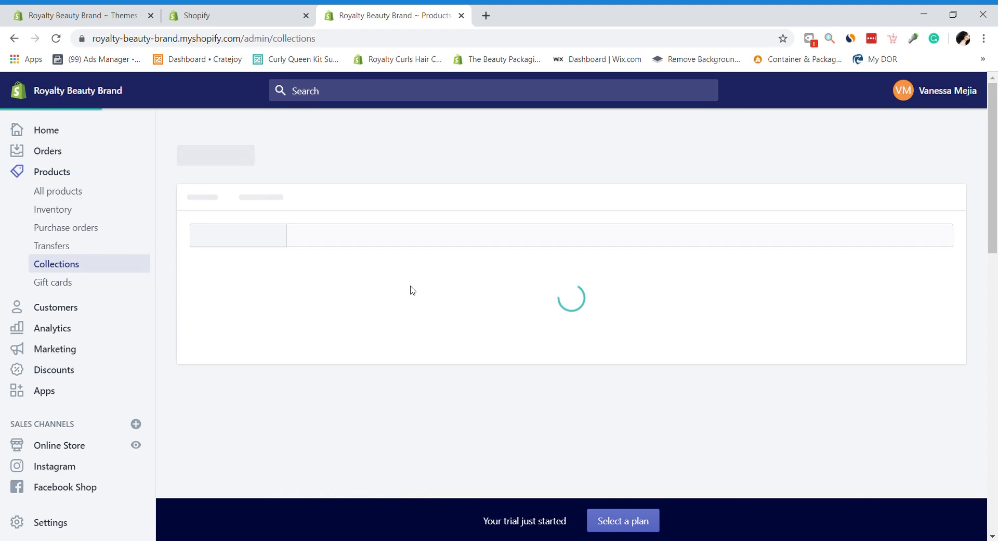
{"action": "left_click", "coordinate": [897, 166]}
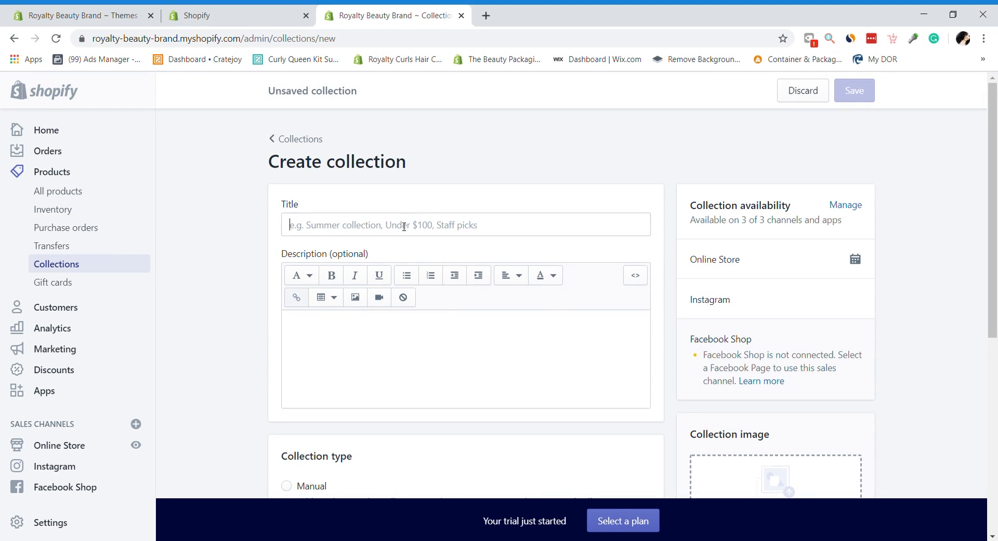
{"action": "left_click", "coordinate": [404, 227]}
{"action": "type", "text": "SK"}
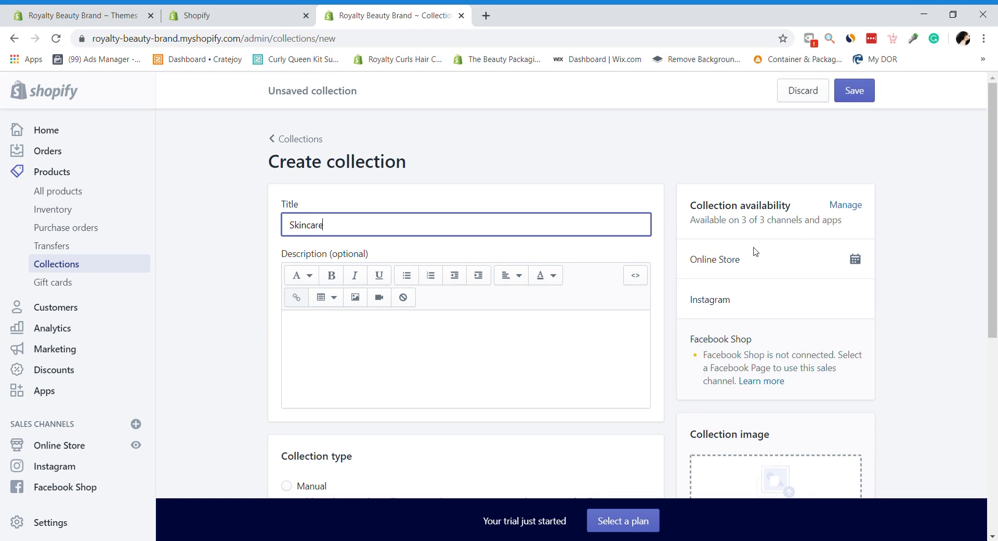
{"action": "left_click_drag", "start_coordinate": [997, 193], "coordinate": [994, 171]}
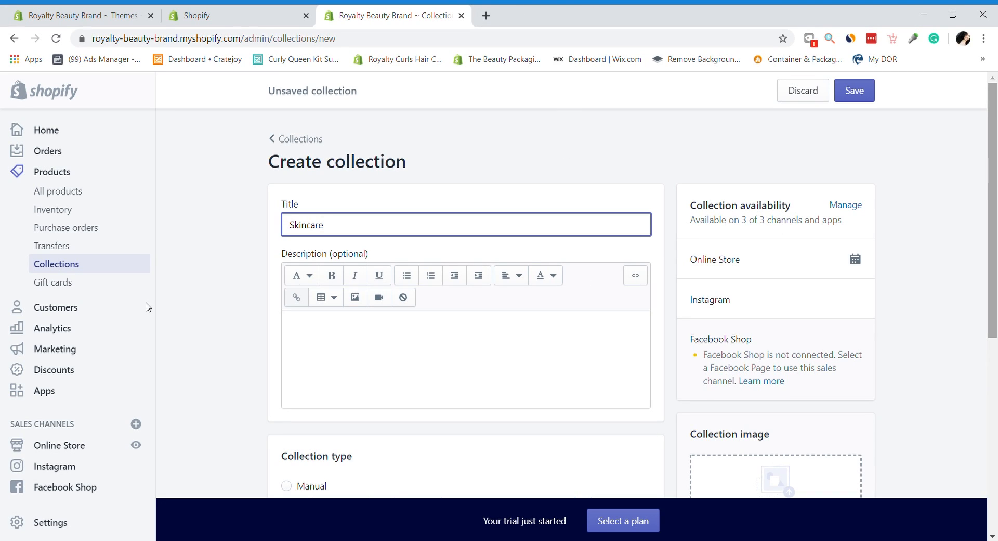
{"action": "scroll", "coordinate": [146, 306], "scroll_direction": "down", "scroll_amount": 4}
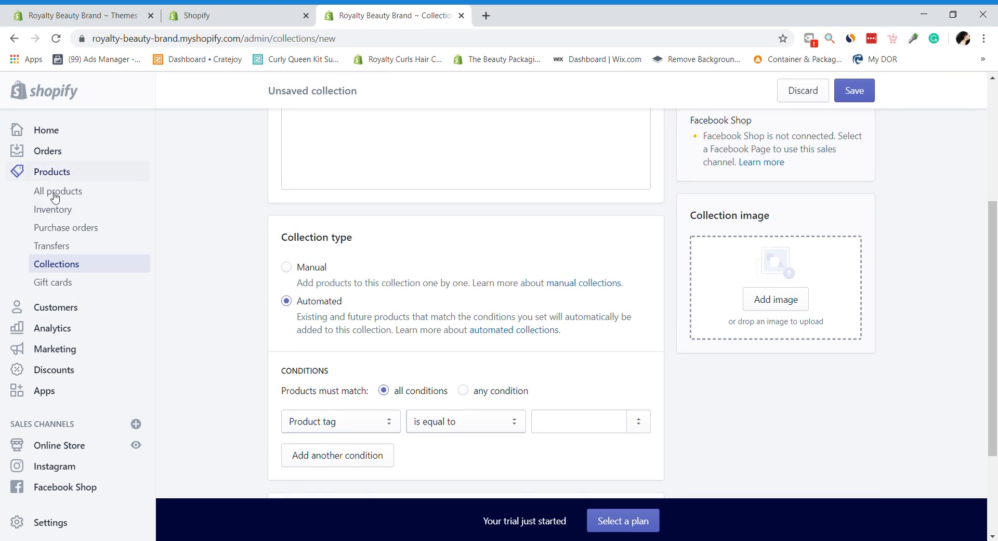
{"action": "left_click", "coordinate": [72, 445]}
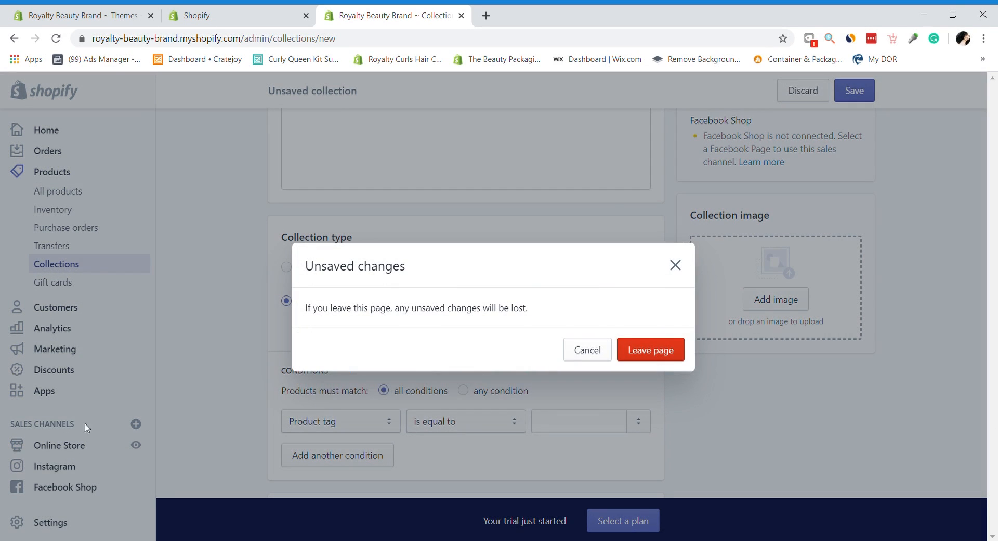
Step: Discard the unsaved Skincare collection and open the Main menu in Online Store Navigation
{"action": "left_click", "coordinate": [648, 349]}
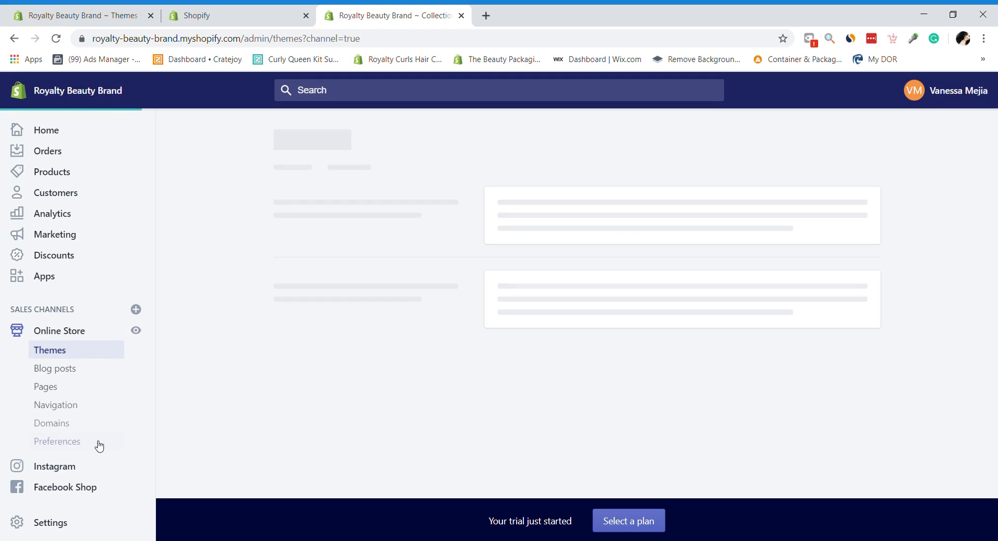
{"action": "left_click", "coordinate": [86, 413]}
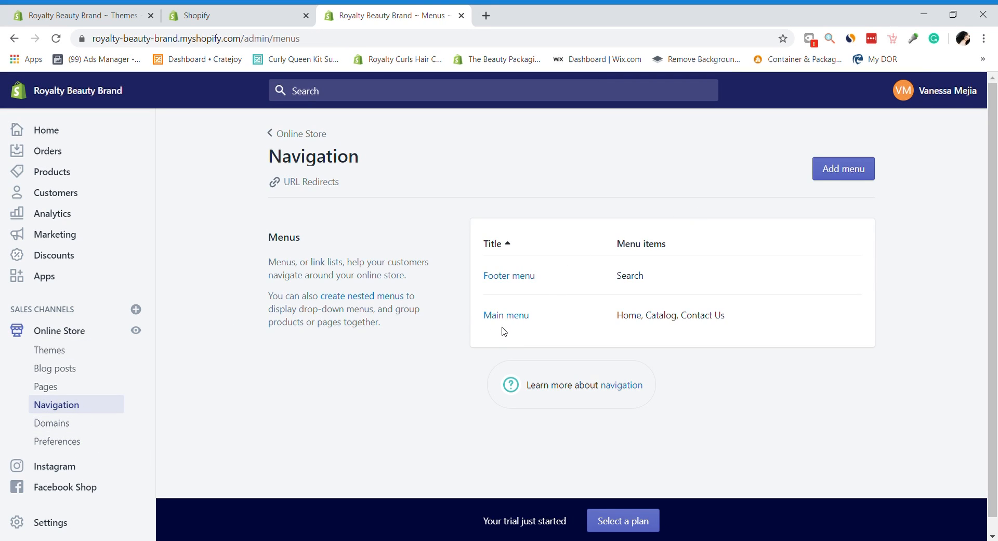
{"action": "left_click", "coordinate": [524, 314]}
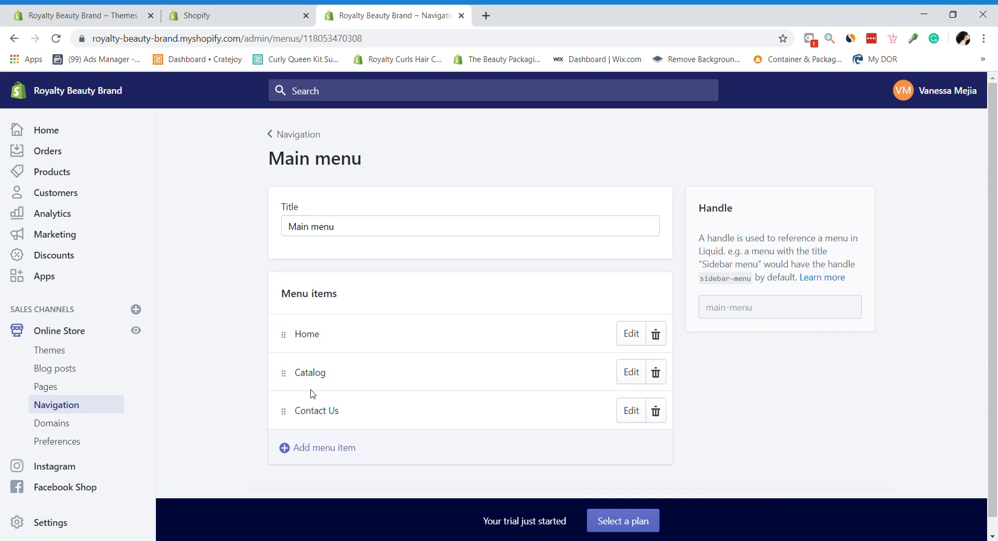
{"action": "double_click", "coordinate": [301, 373]}
Step: Look at the Main menu's Add menu item link options, then cancel without adding anything
{"action": "left_click", "coordinate": [322, 459]}
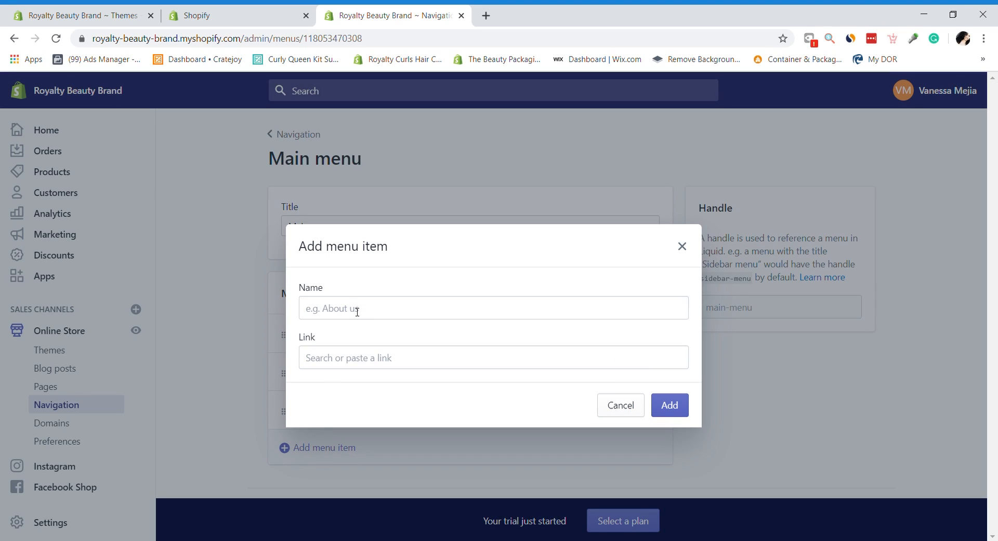
{"action": "left_click", "coordinate": [351, 357]}
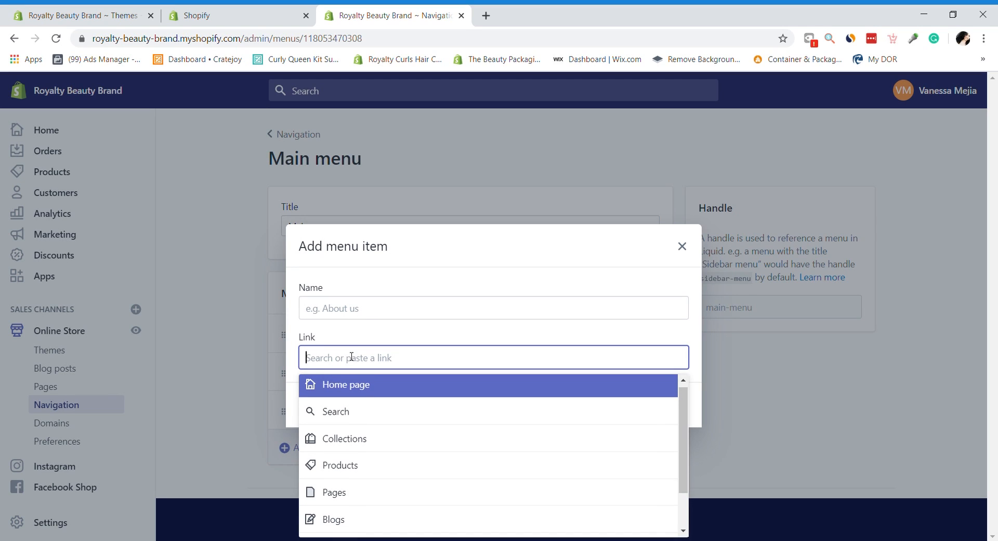
{"action": "left_click", "coordinate": [257, 397]}
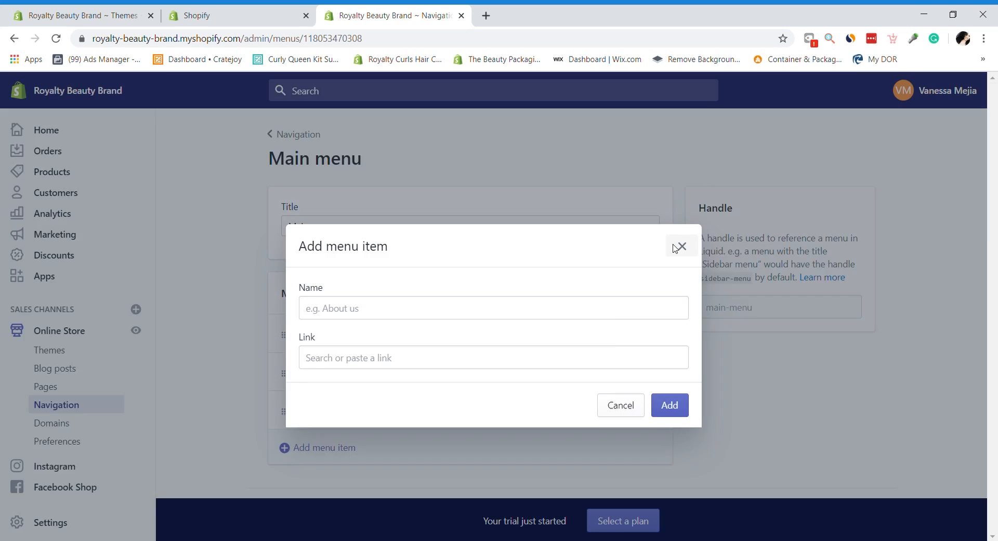
{"action": "left_click", "coordinate": [680, 247]}
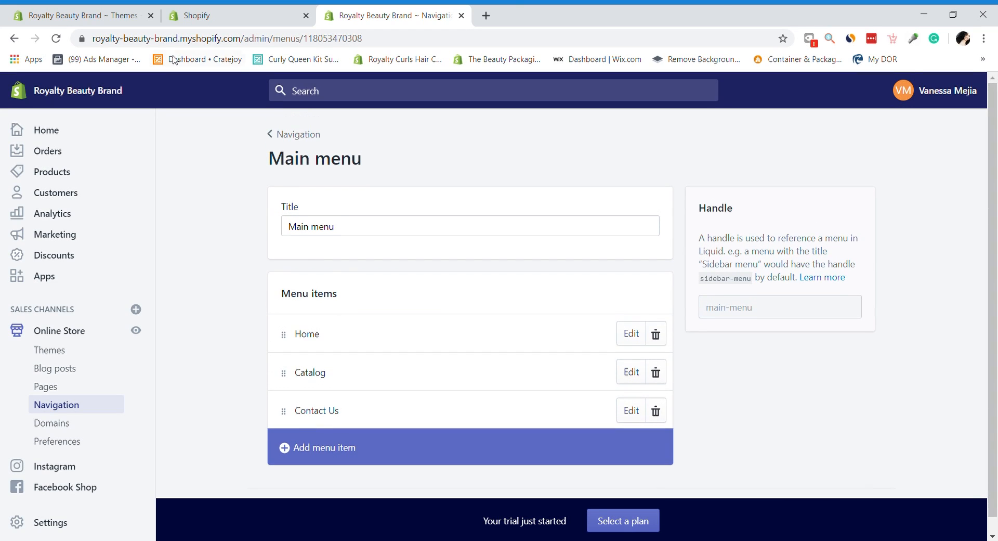
{"action": "left_click", "coordinate": [46, 130]}
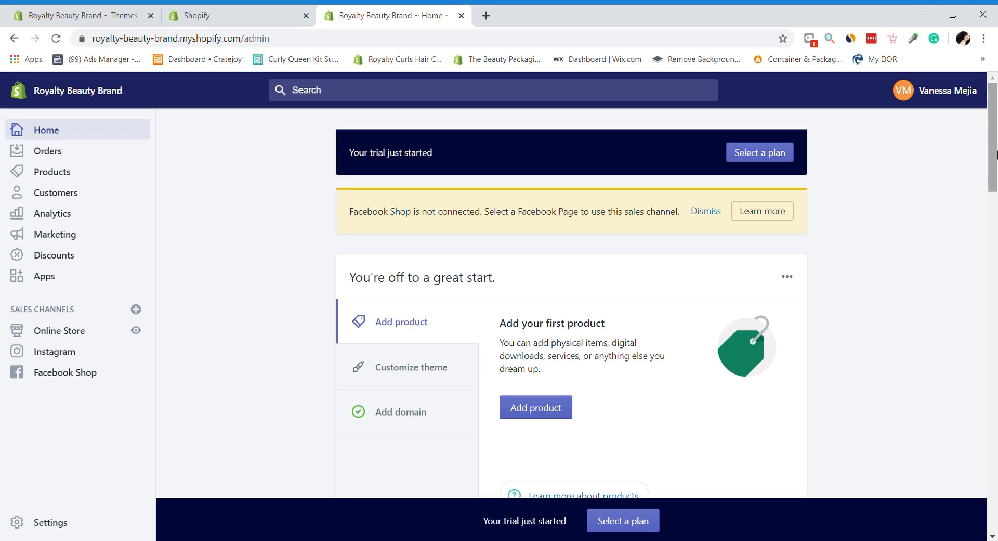
{"action": "mouse_move", "coordinate": [997, 155]}
{"action": "left_mouse_down"}
{"action": "mouse_move", "coordinate": [997, 258]}
{"action": "mouse_move", "coordinate": [997, 146]}
{"action": "left_mouse_up"}
{"action": "left_click_drag", "start_coordinate": [996, 179], "coordinate": [368, 178]}
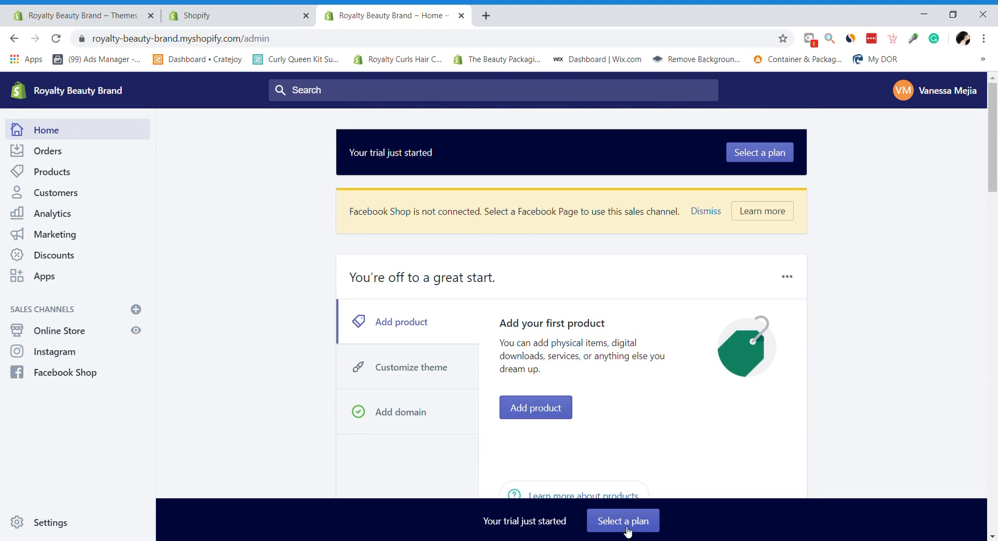
{"action": "left_click_drag", "start_coordinate": [996, 207], "coordinate": [996, 175]}
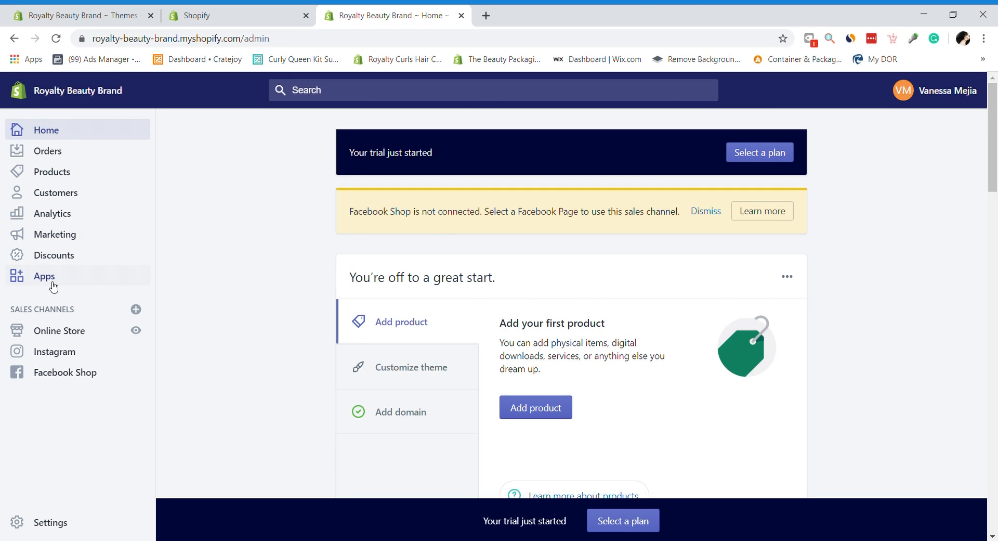
{"action": "left_click", "coordinate": [60, 335]}
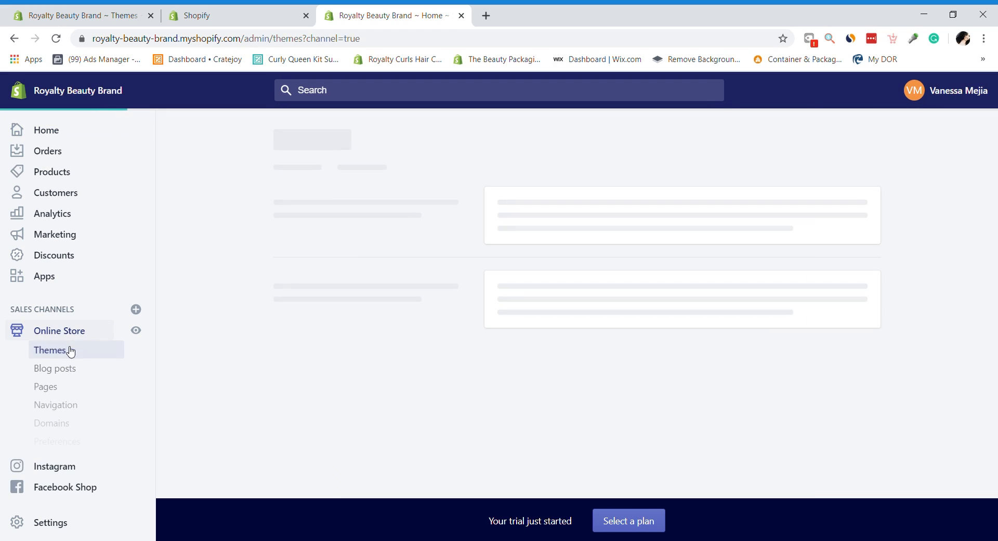
{"action": "left_click", "coordinate": [21, 131]}
{"action": "mouse_move", "coordinate": [993, 157]}
{"action": "left_mouse_down"}
{"action": "mouse_move", "coordinate": [993, 359]}
{"action": "mouse_move", "coordinate": [994, 171]}
{"action": "left_mouse_up"}
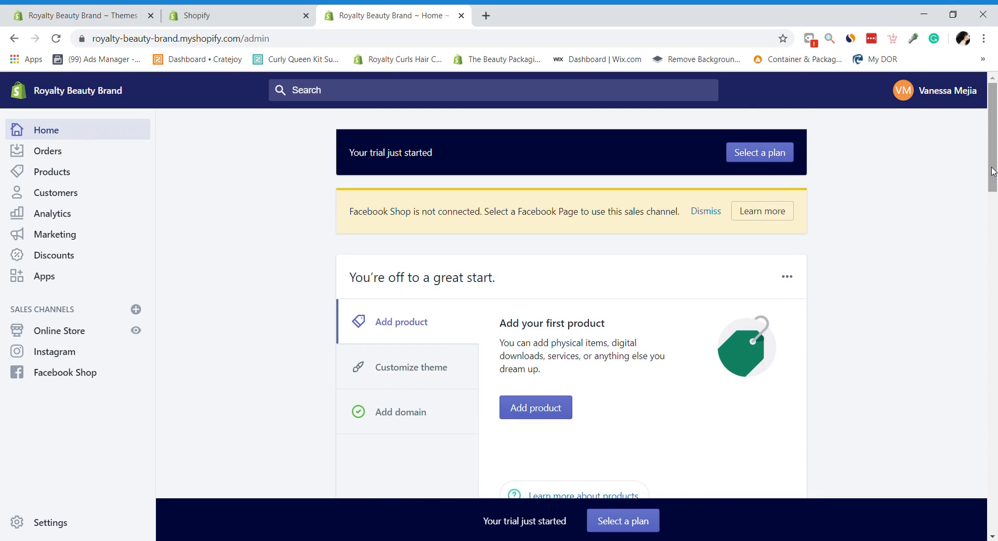